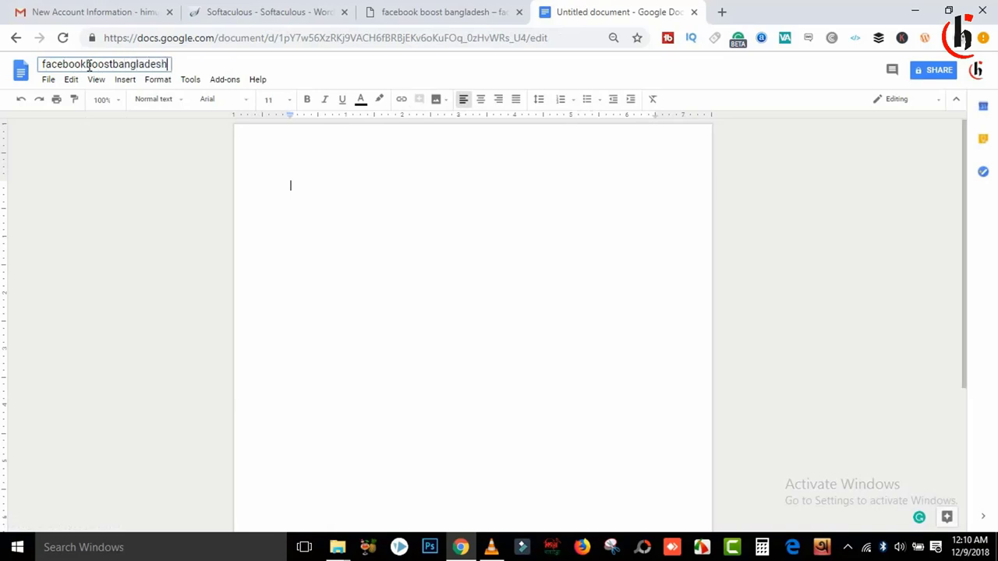
Step: Title the notes facebookboostbangladesh.com and record the site's login username and password on separate lines
type(".com")
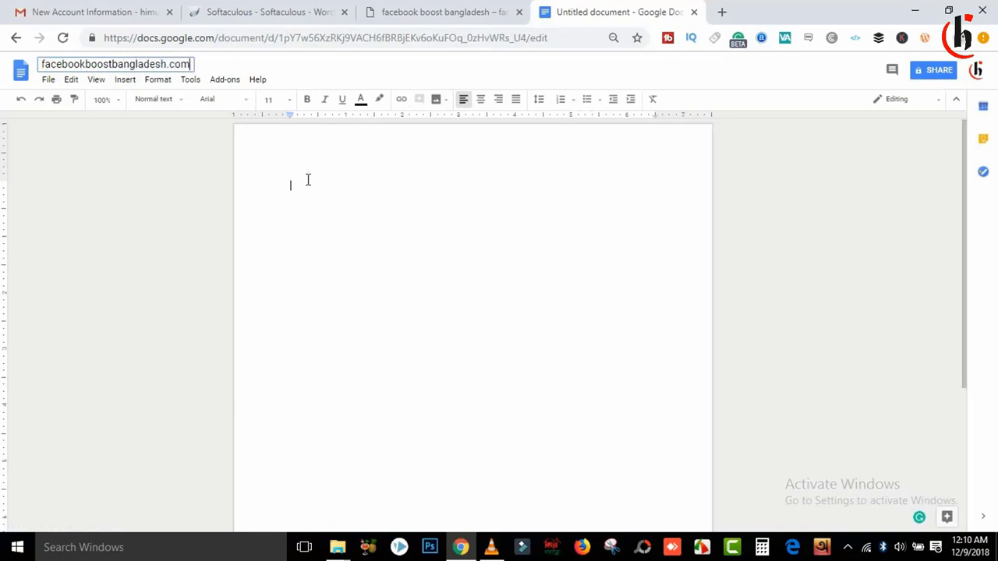
key("Return")
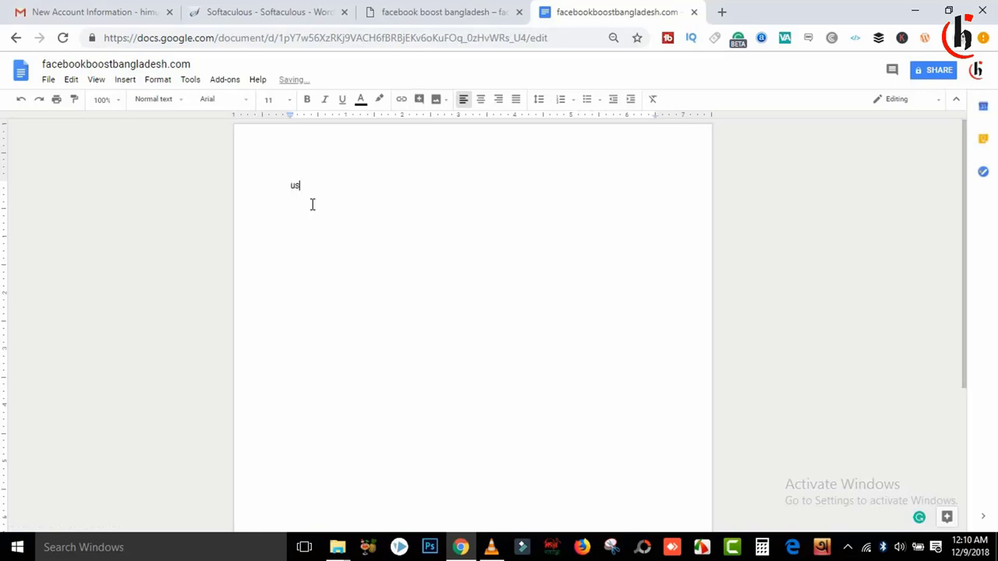
type("username")
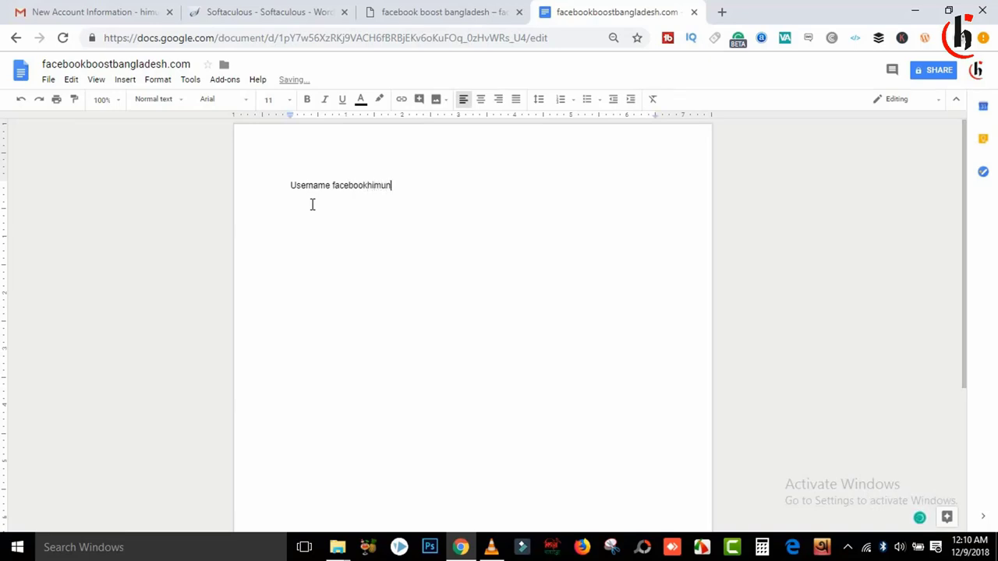
key("Return")
type("pas #e")
key("Return")
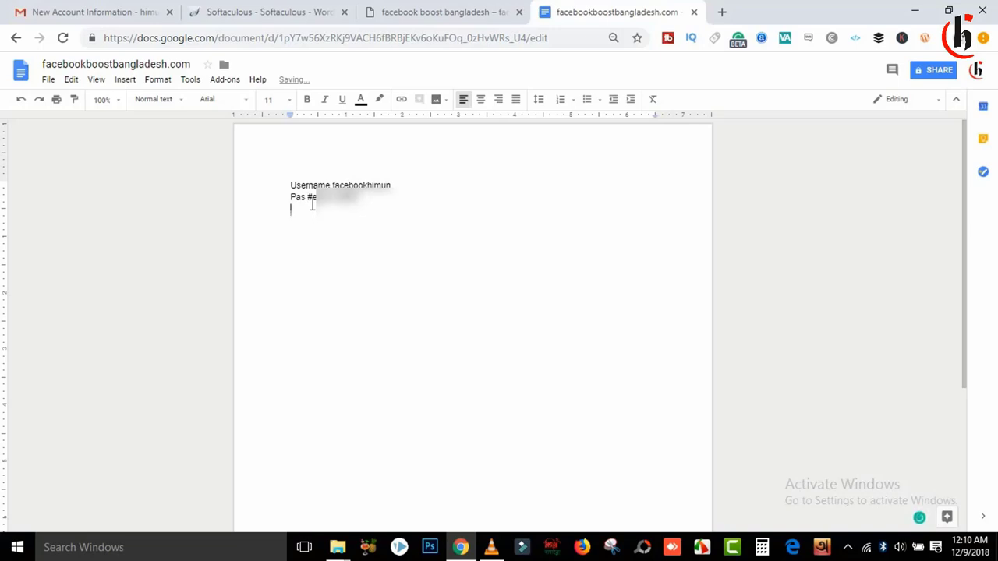
left_click(489, 11)
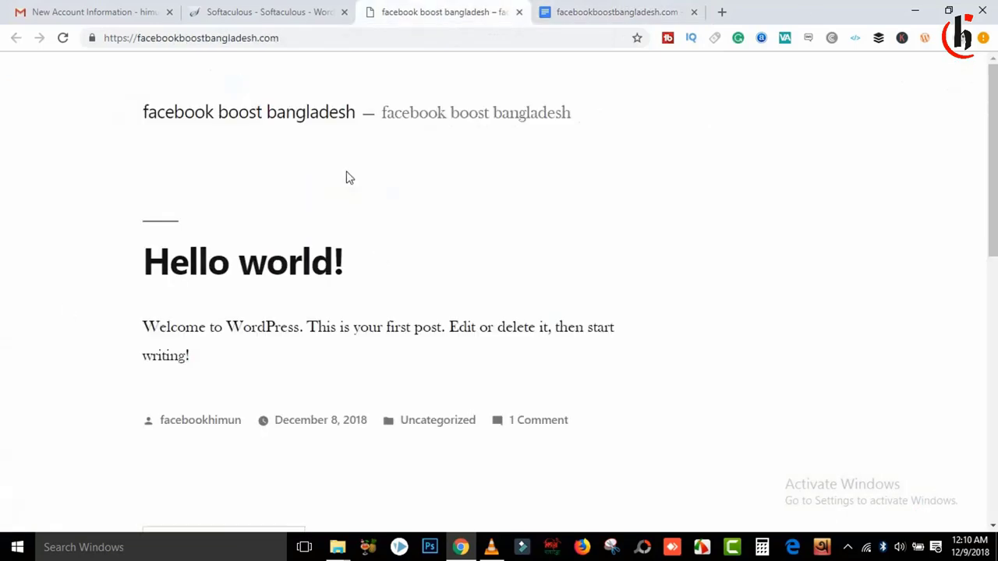
Step: Copy the Administrative URL from the Softaculous success page and open it in a new tab
left_click(312, 11)
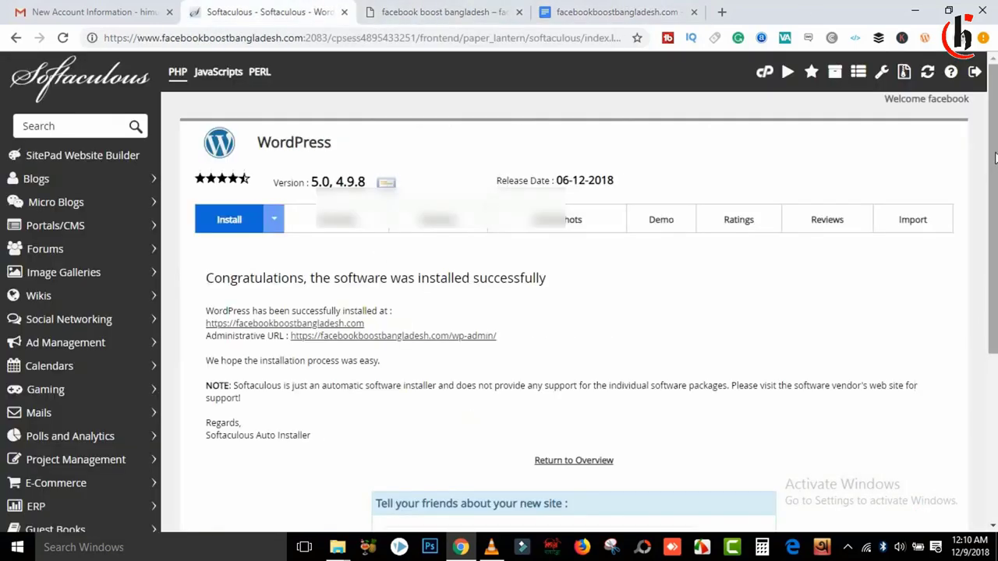
scroll(994, 159, "down", 3)
scroll(437, 338, "up", 3)
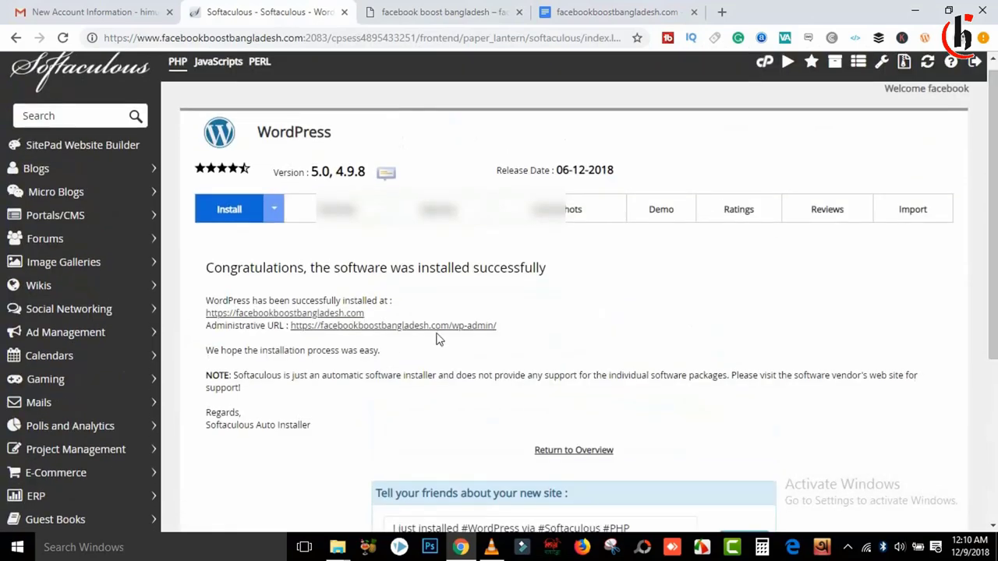
left_click_drag(497, 327, 293, 325)
right_click(291, 328)
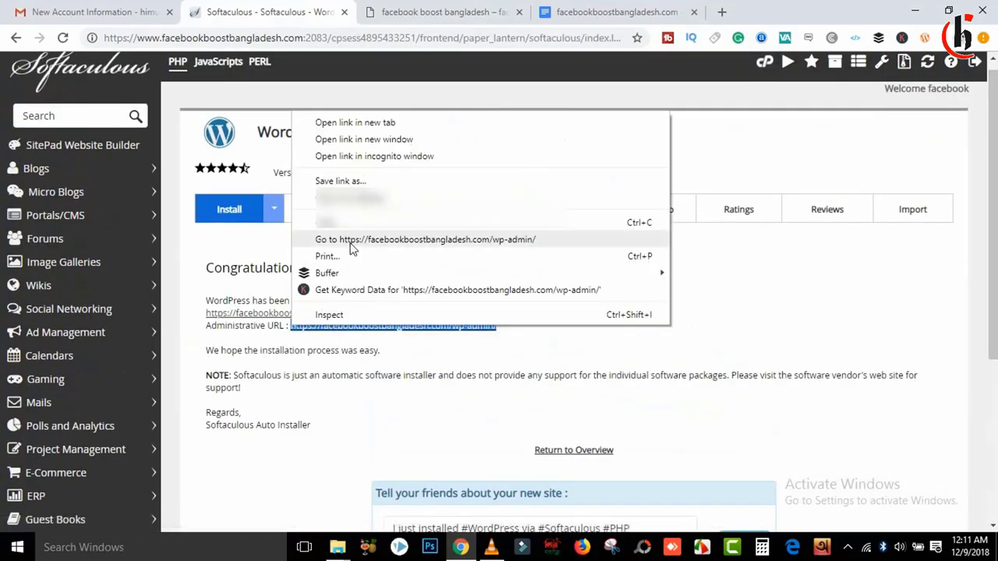
left_click(335, 222)
left_click(446, 334)
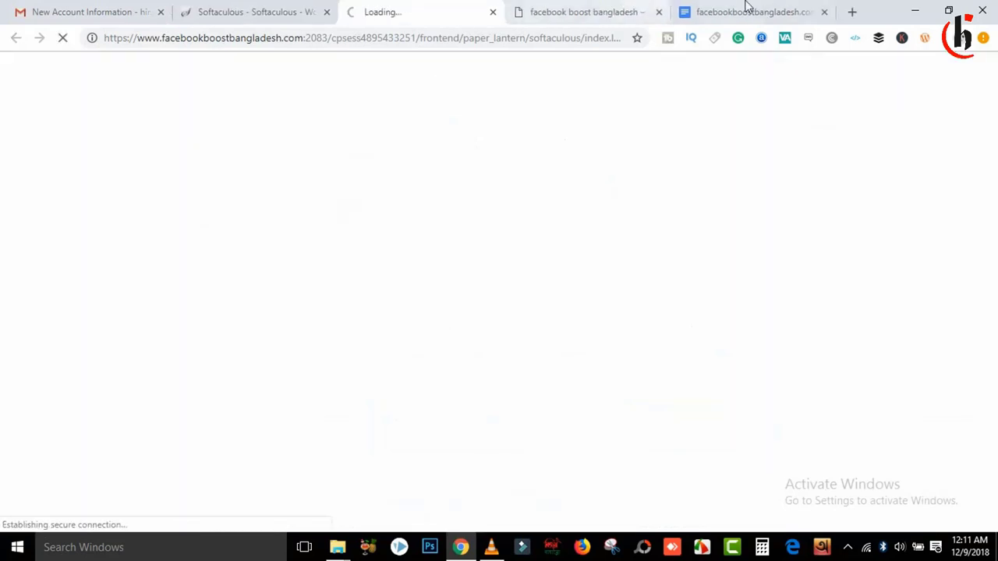
Step: Paste the admin URL below the password in the notes and make it size 30
left_click(746, 11)
left_click(403, 212)
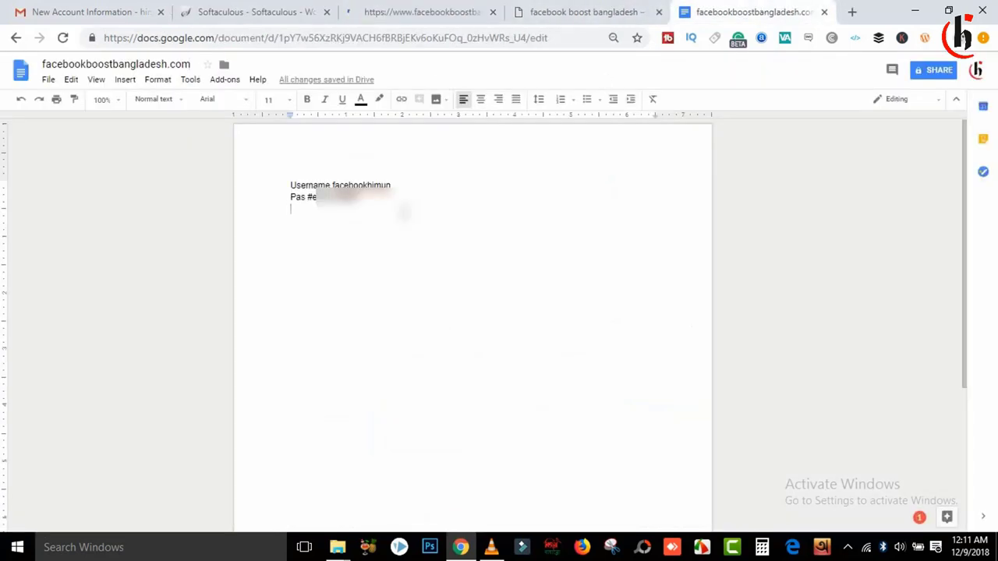
key("Return")
key("Return")
key("ctrl+v")
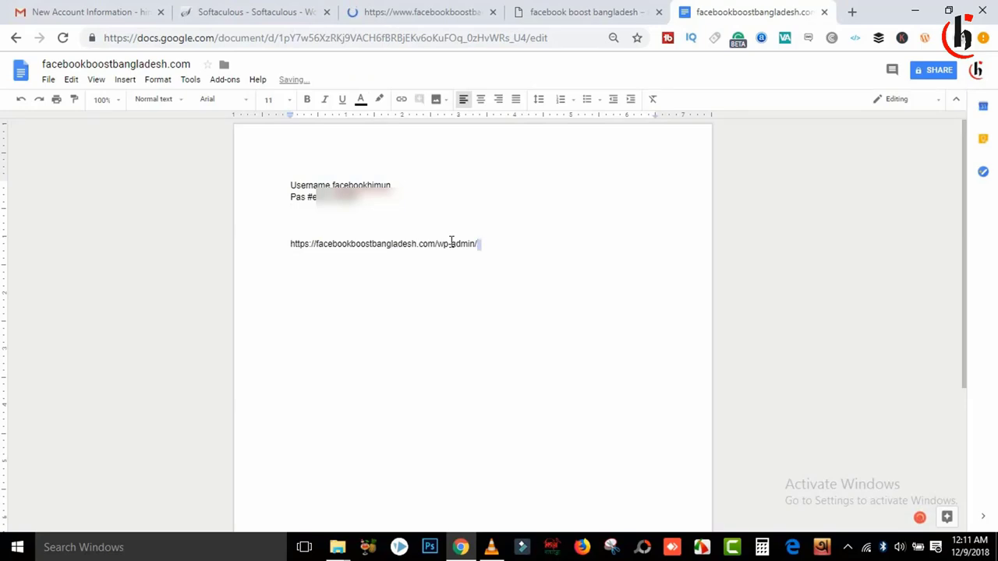
left_click_drag(478, 243, 272, 237)
left_click(269, 99)
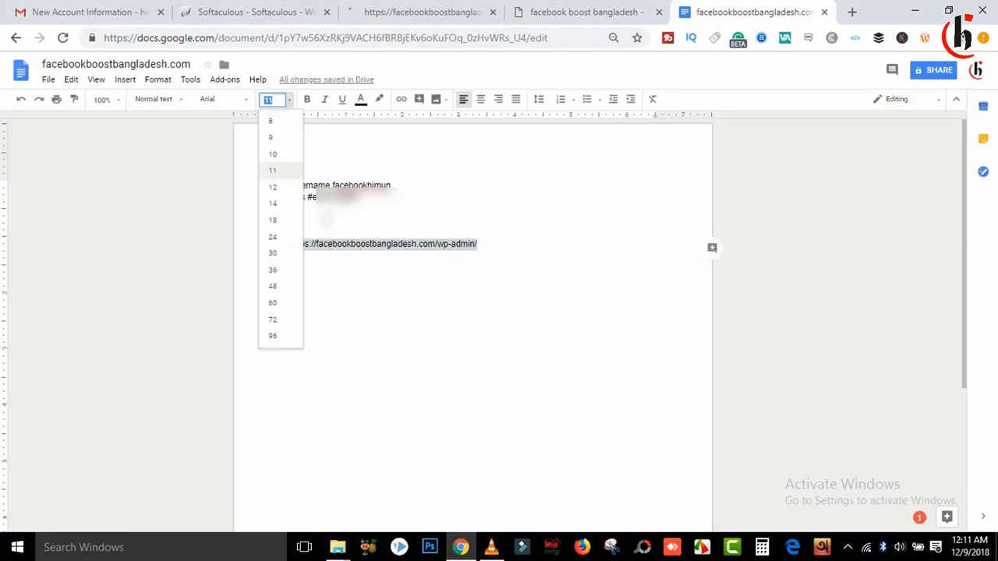
left_click(273, 254)
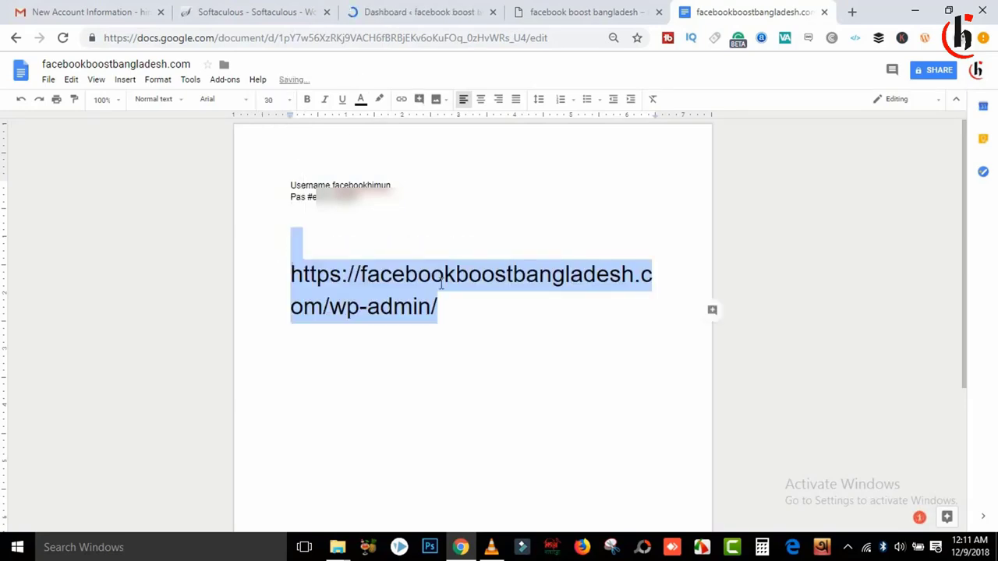
left_click_drag(438, 307, 286, 272)
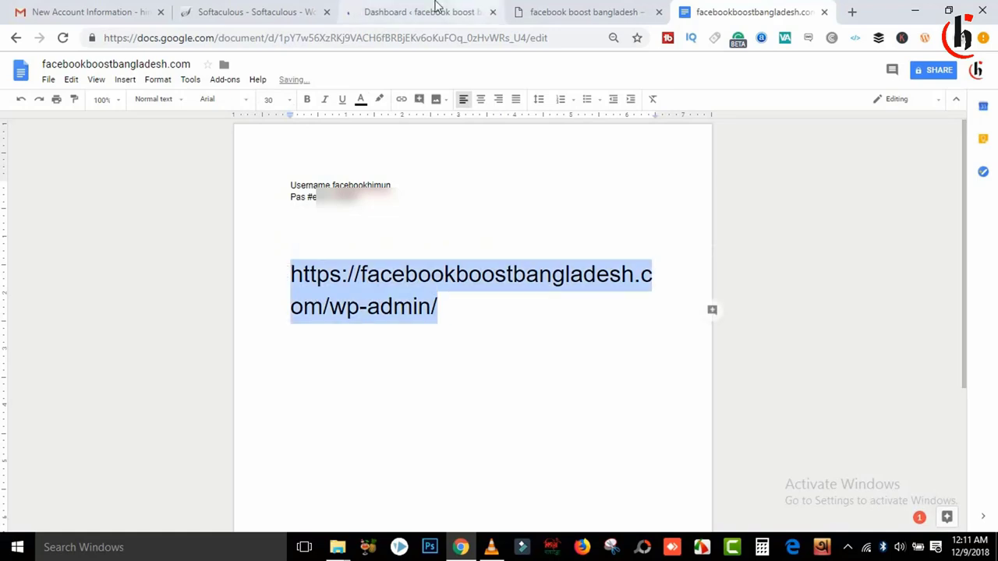
left_click(431, 11)
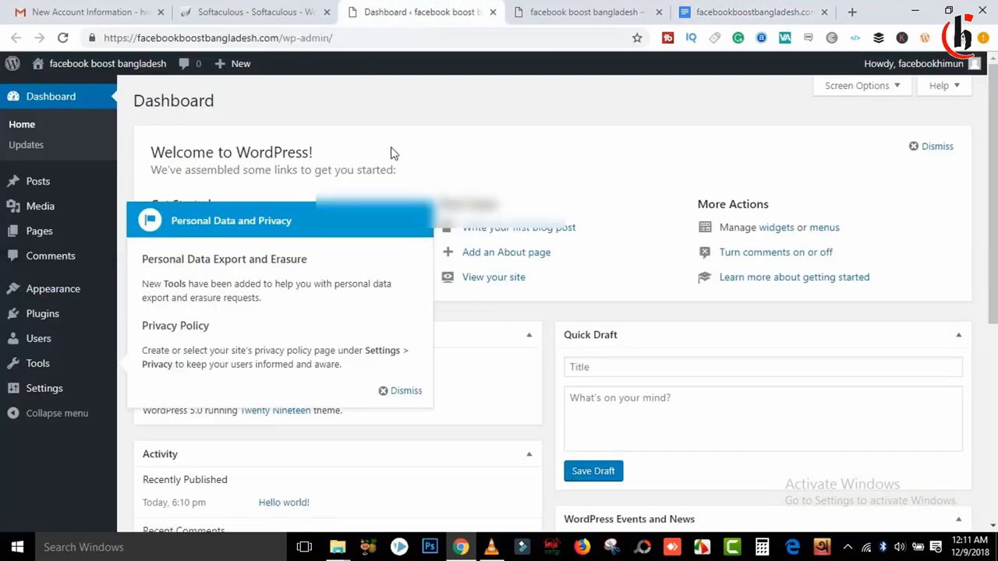
Step: Dismiss the Personal Data and Privacy notice and close the Softaculous and Docs tabs
scroll(435, 308, "down", 1)
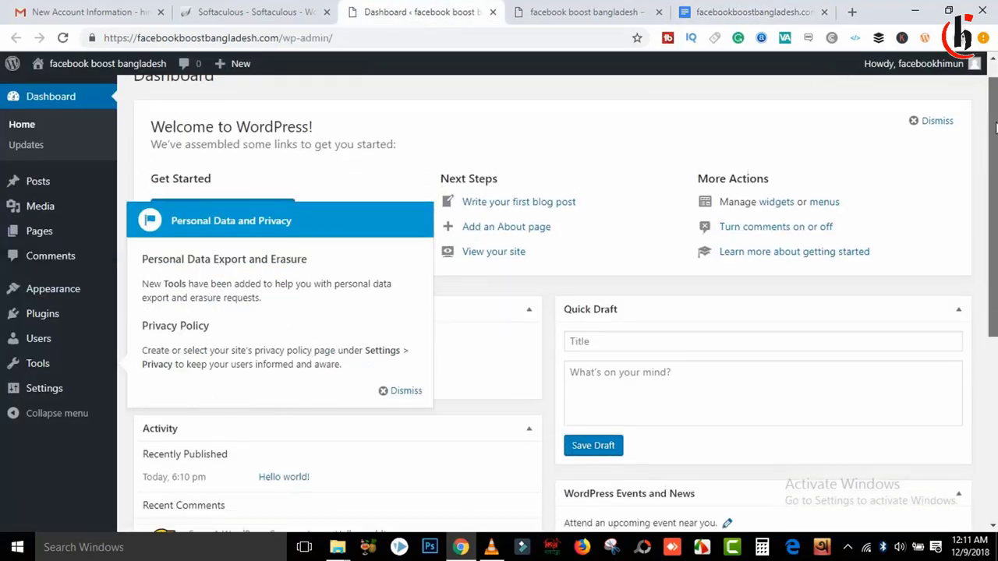
left_click(404, 392)
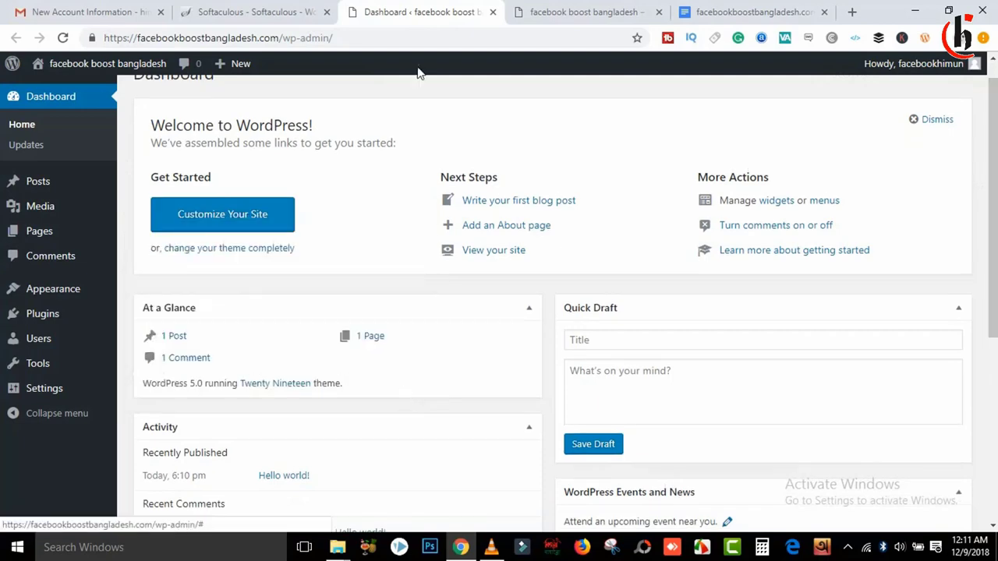
left_click(326, 12)
left_click(376, 11)
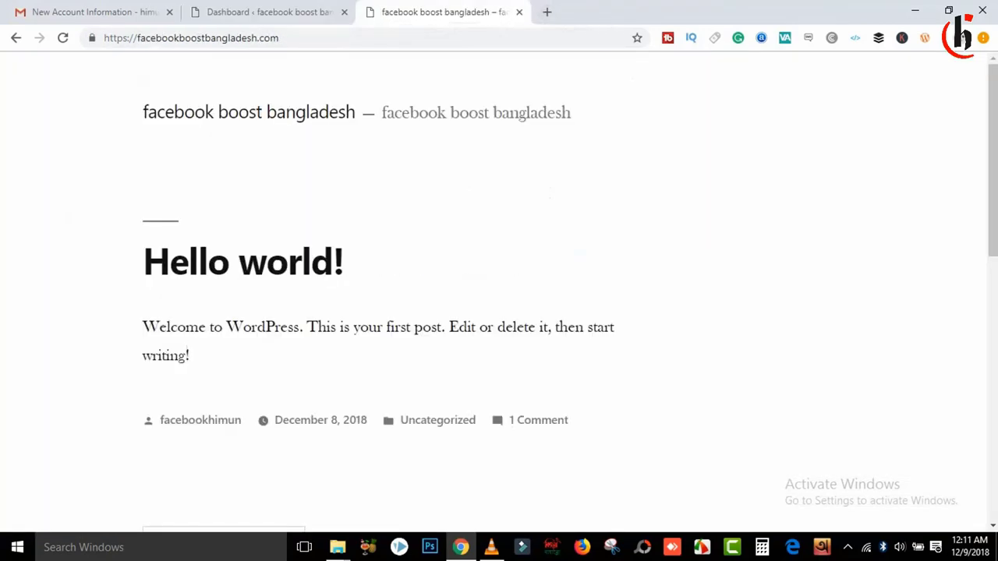
left_click_drag(993, 115, 969, 89)
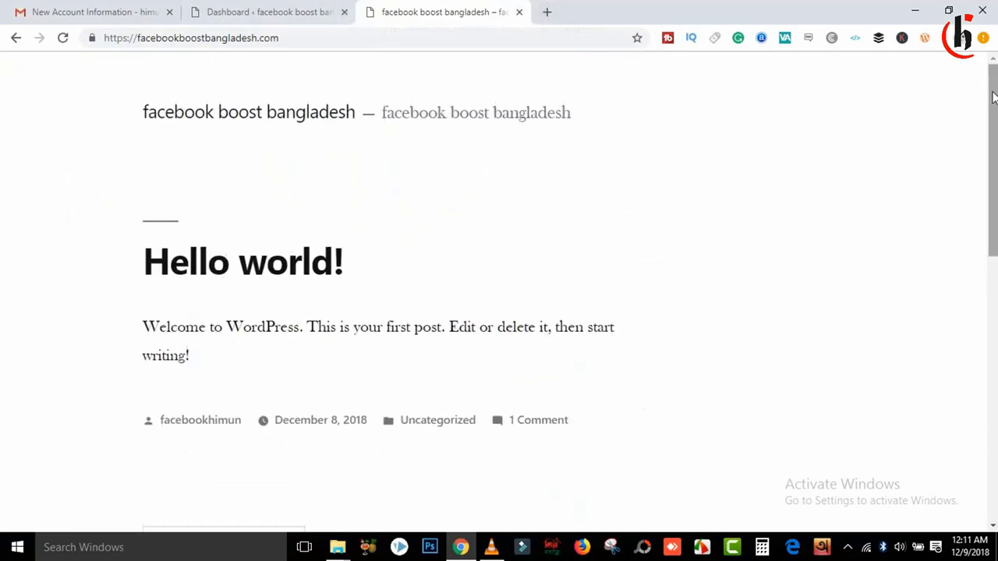
mouse_move(993, 82)
left_mouse_down()
mouse_move(995, 338)
mouse_move(989, 78)
left_mouse_up()
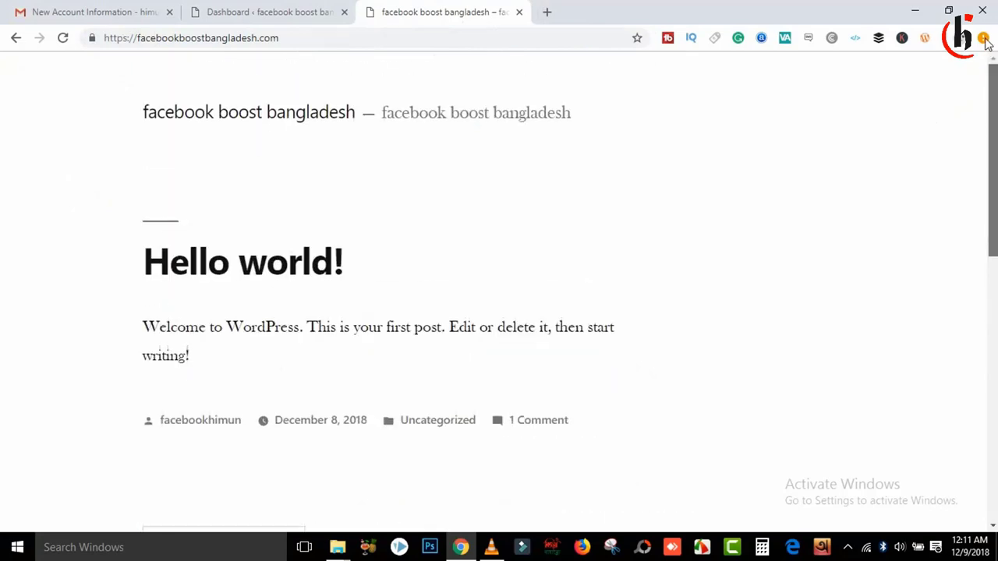
left_click(248, 7)
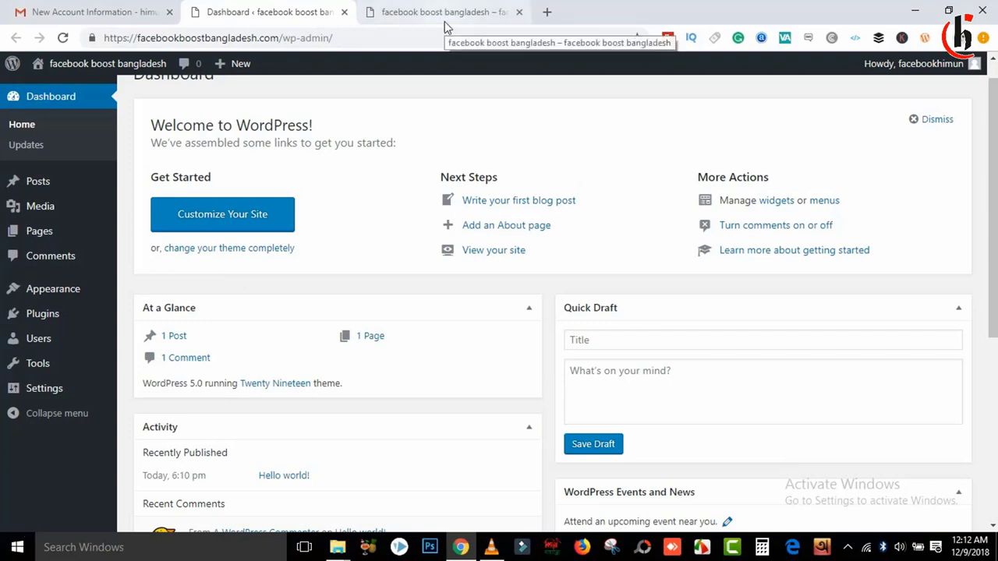
Step: Open a spare blank tab, then go to Appearance > Themes in the admin dashboard
left_click(547, 12)
type("ad")
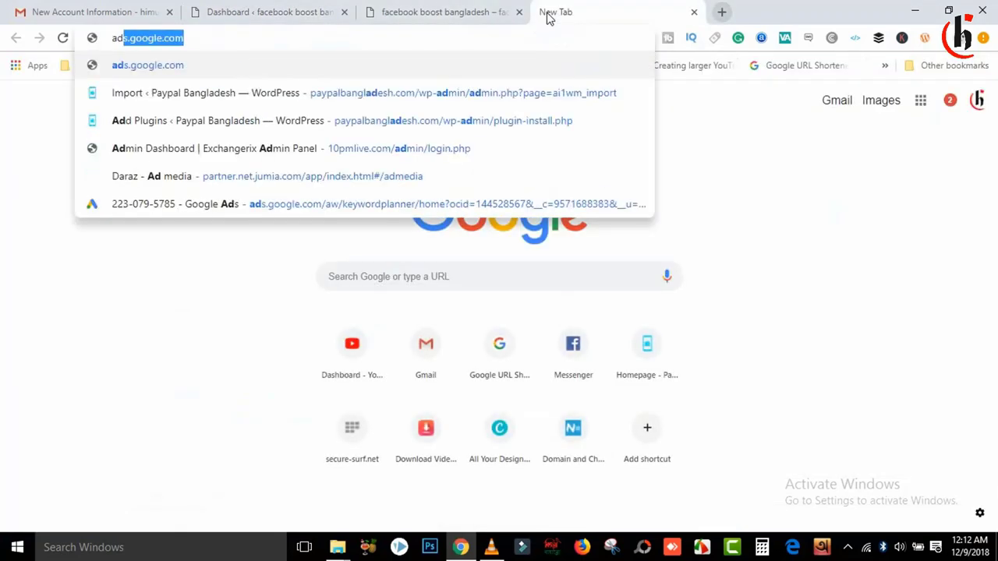
type("s")
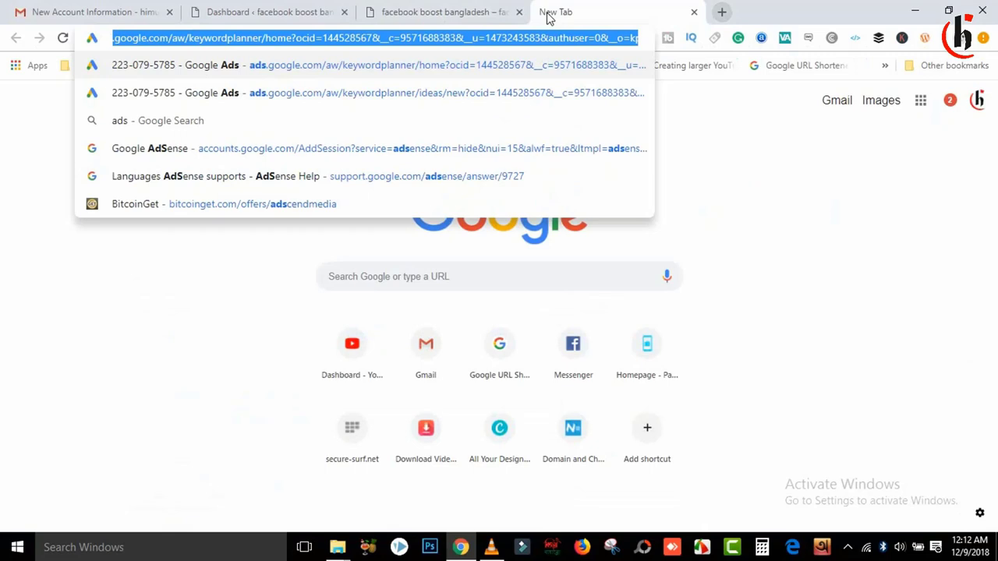
left_click(450, 10)
left_click(248, 8)
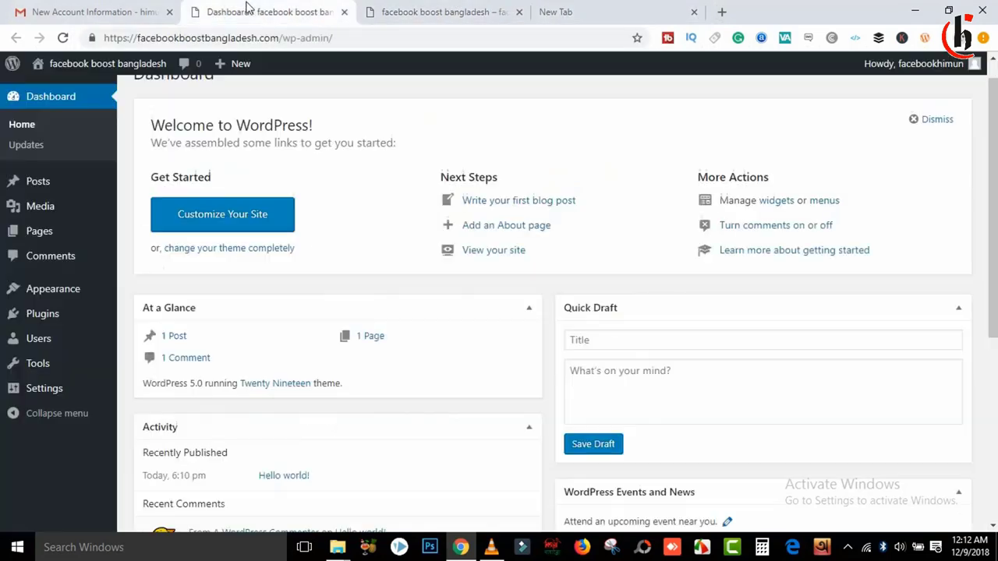
mouse_move(64, 305)
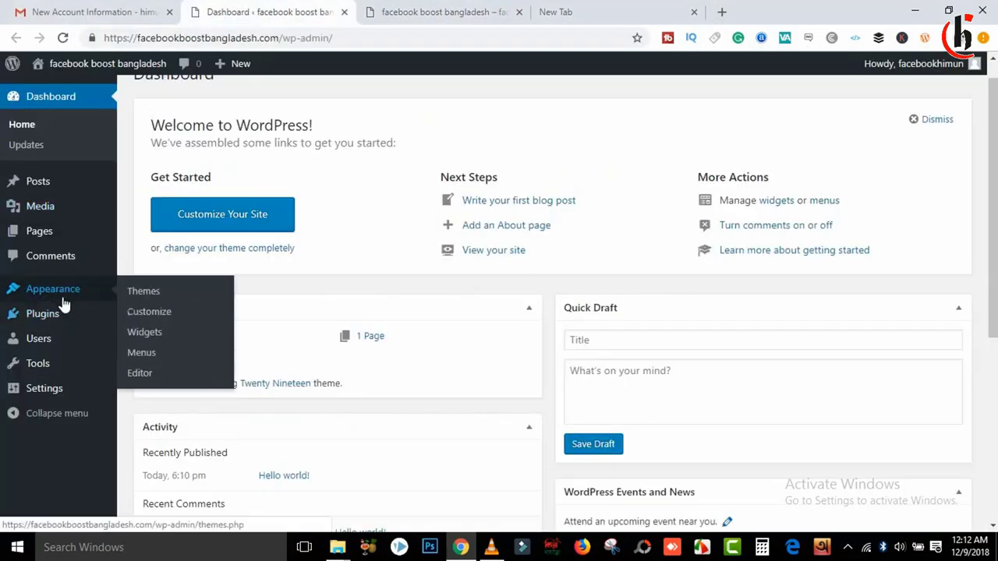
left_click(158, 292)
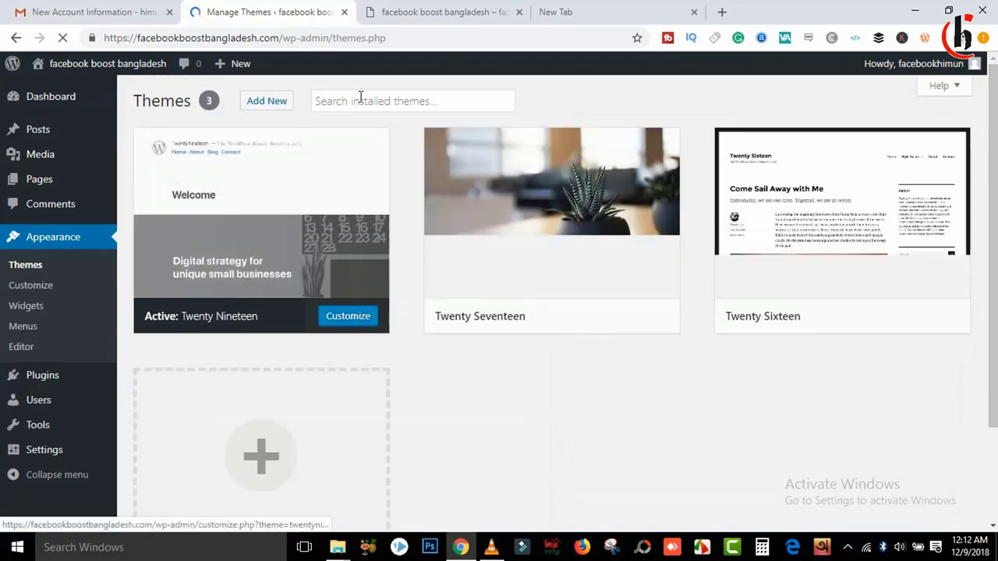
Step: Delete the Twenty Seventeen and Twenty Sixteen themes, leaving only Twenty Nineteen installed
left_click(617, 276)
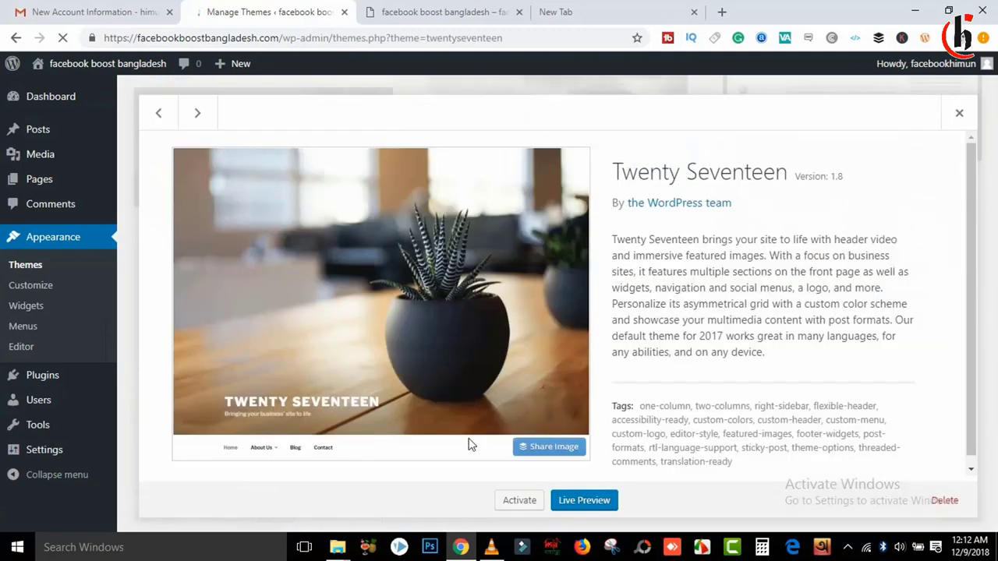
scroll(973, 257, "down", 1)
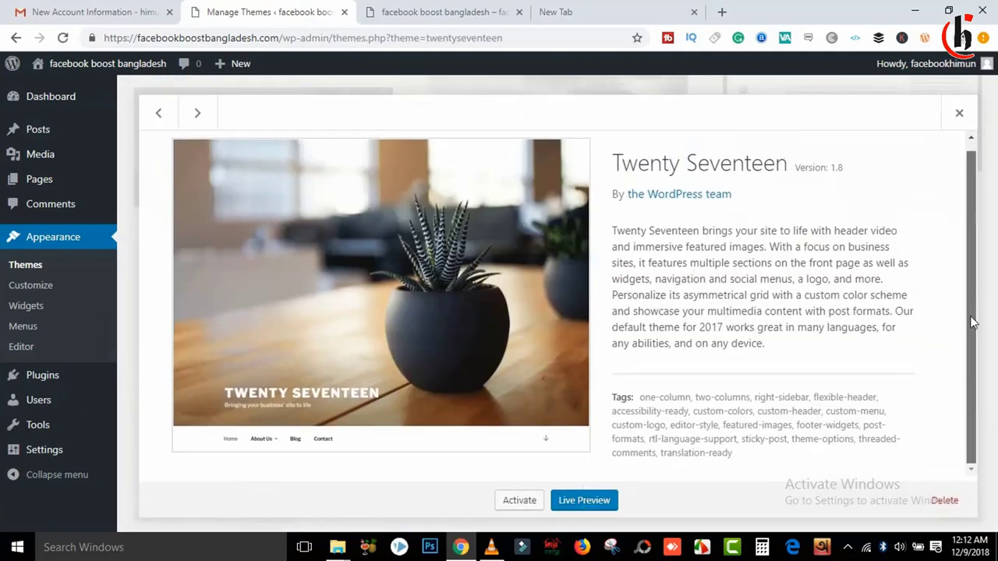
left_click(944, 501)
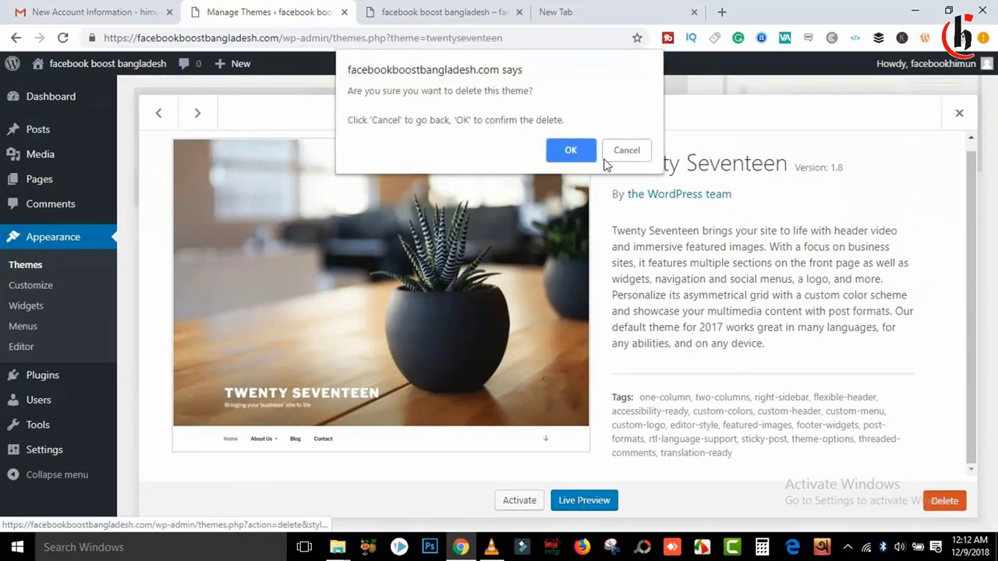
left_click(573, 148)
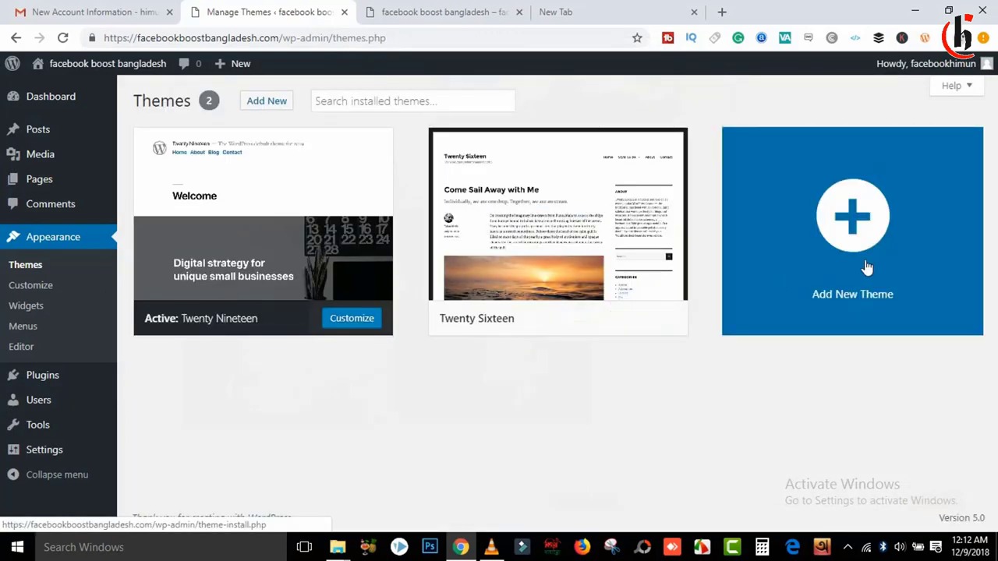
left_click(591, 197)
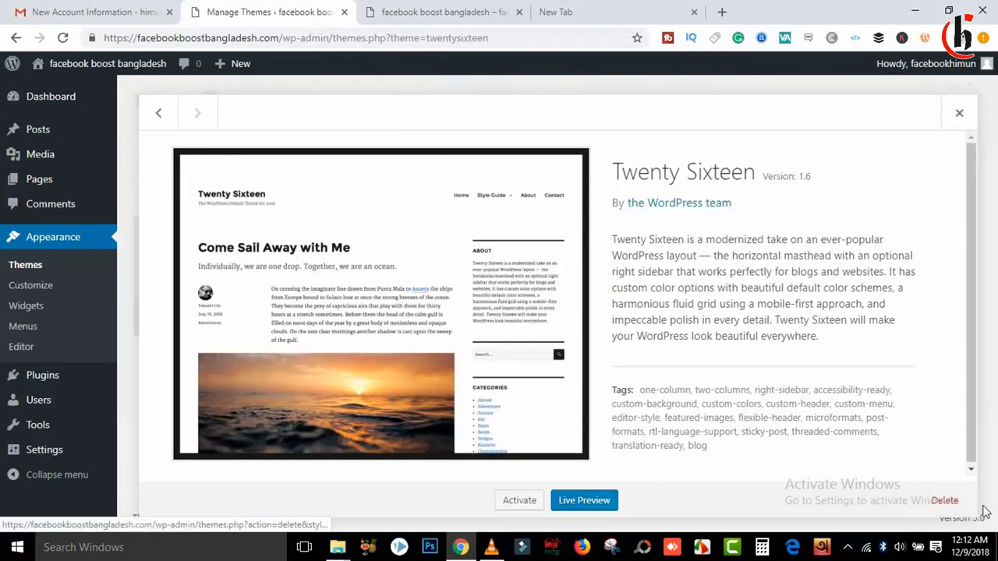
left_click(944, 500)
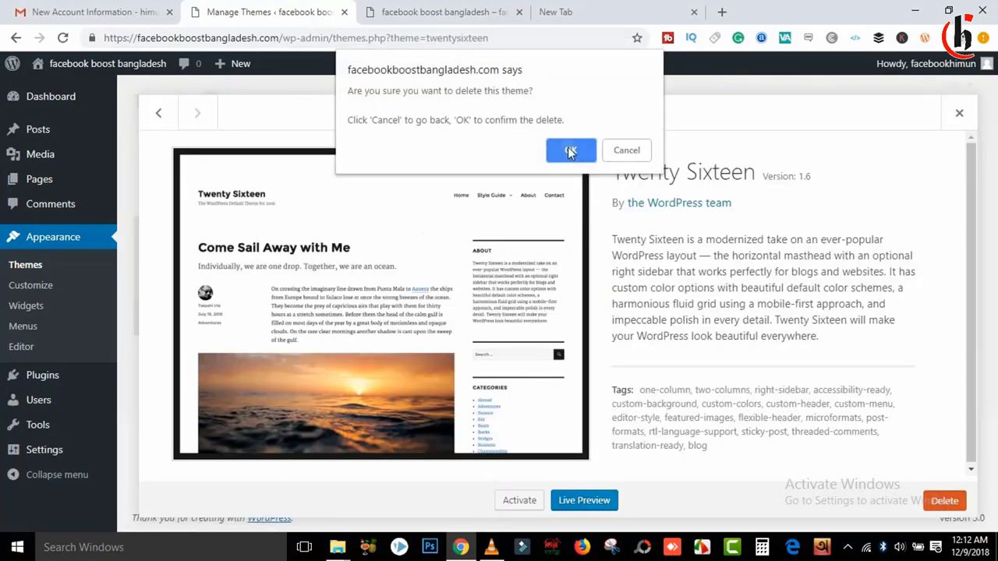
left_click(570, 150)
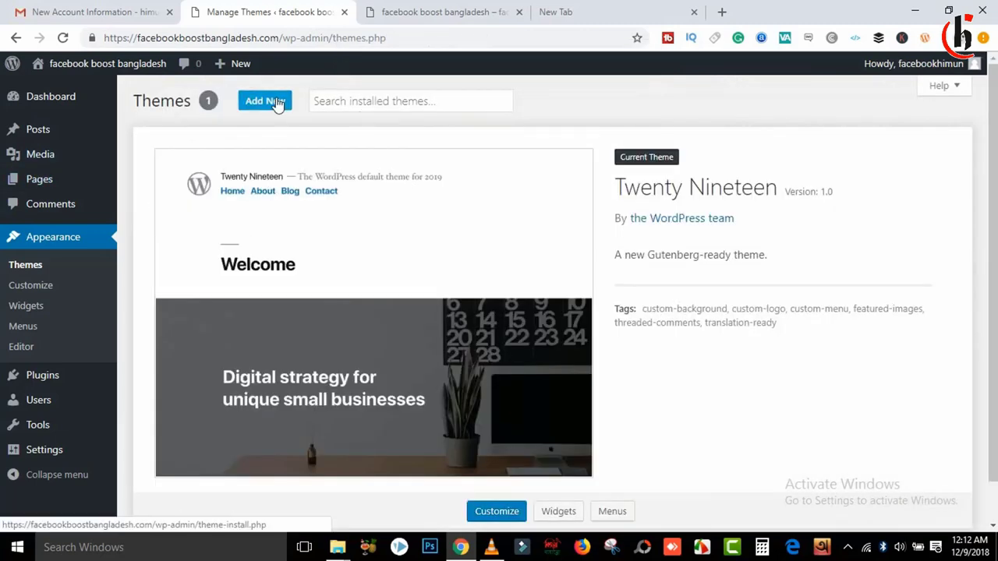
left_click(268, 103)
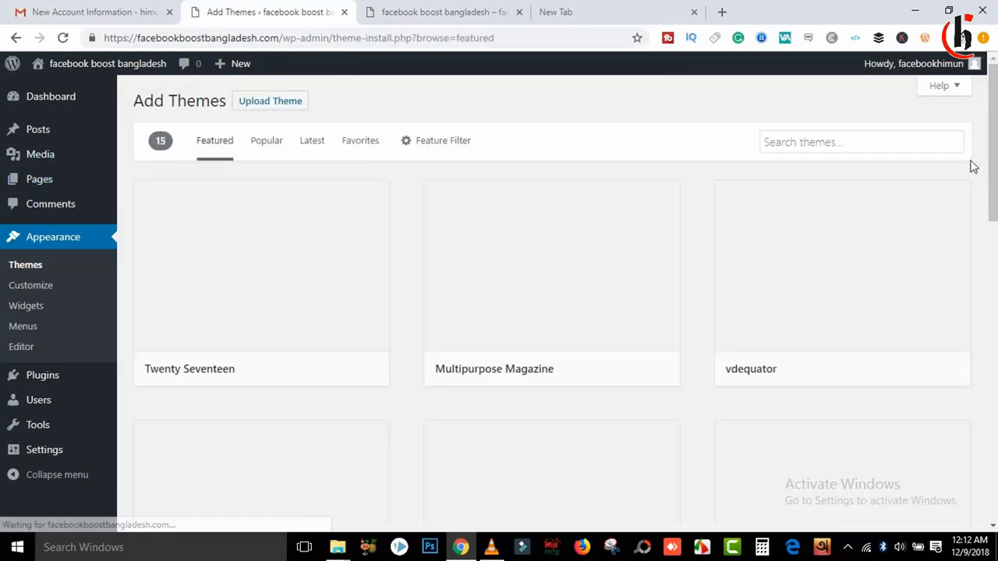
Step: Search the theme directory for 'ads' and browse results like Classified Ads and EDigital Market
left_click(849, 142)
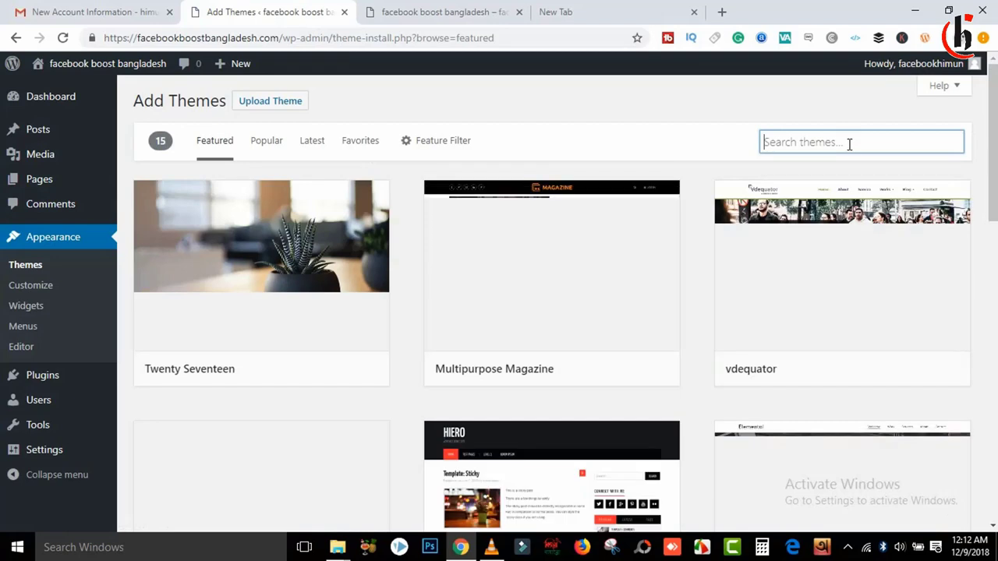
type("as")
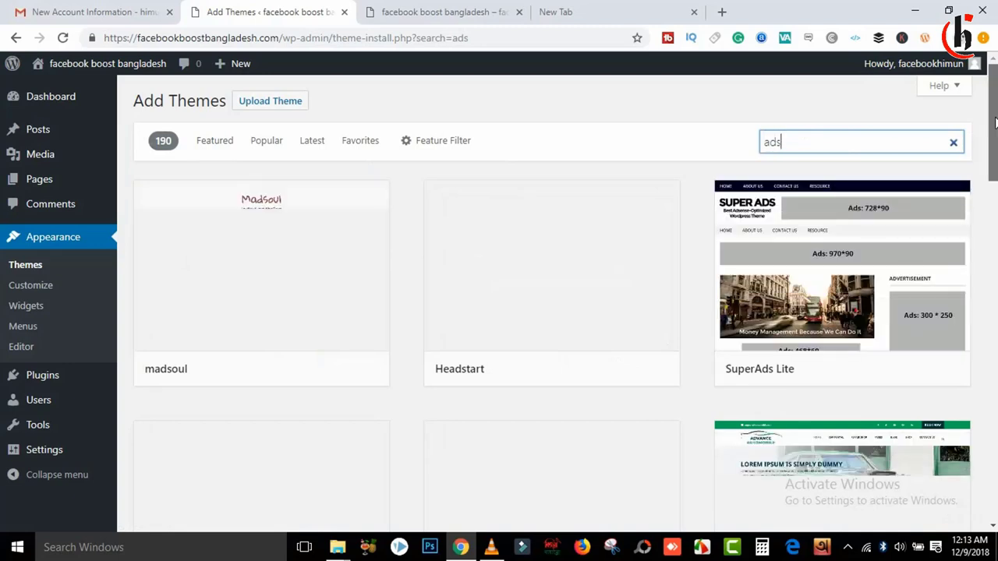
scroll(995, 120, "down", 2)
scroll(558, 297, "down", 1)
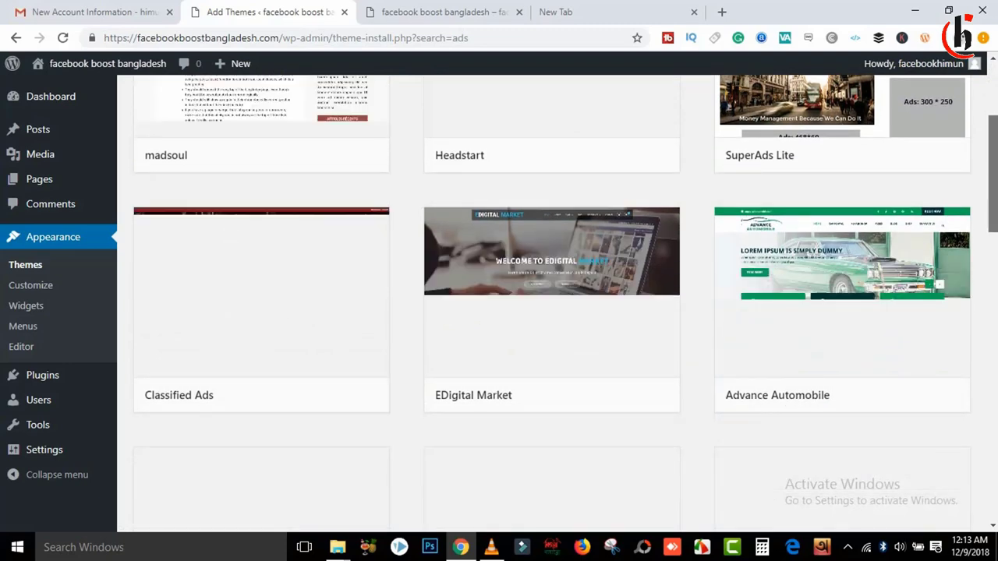
scroll(527, 281, "down", 1)
mouse_move(527, 265)
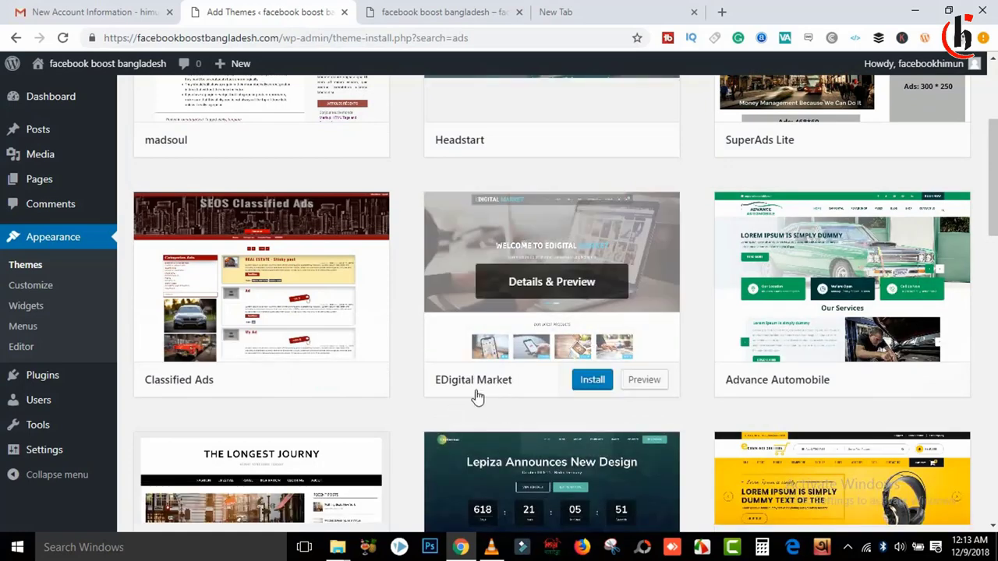
mouse_move(994, 158)
left_mouse_down()
mouse_move(995, 236)
mouse_move(983, 92)
mouse_move(994, 242)
mouse_move(991, 164)
left_mouse_up()
Step: Install the EDigital Market theme, check the live site, then activate the theme
left_click(555, 246)
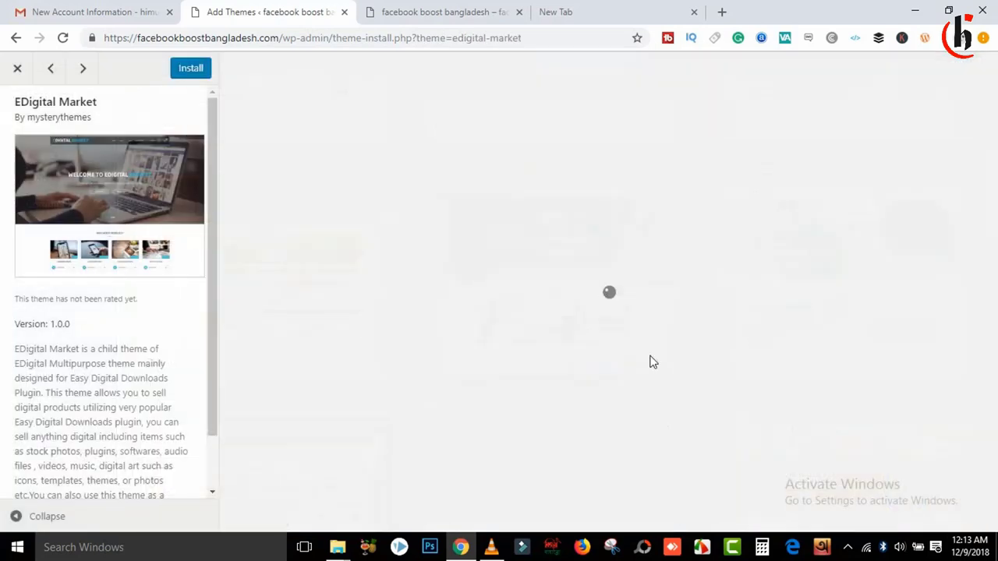
left_click(201, 72)
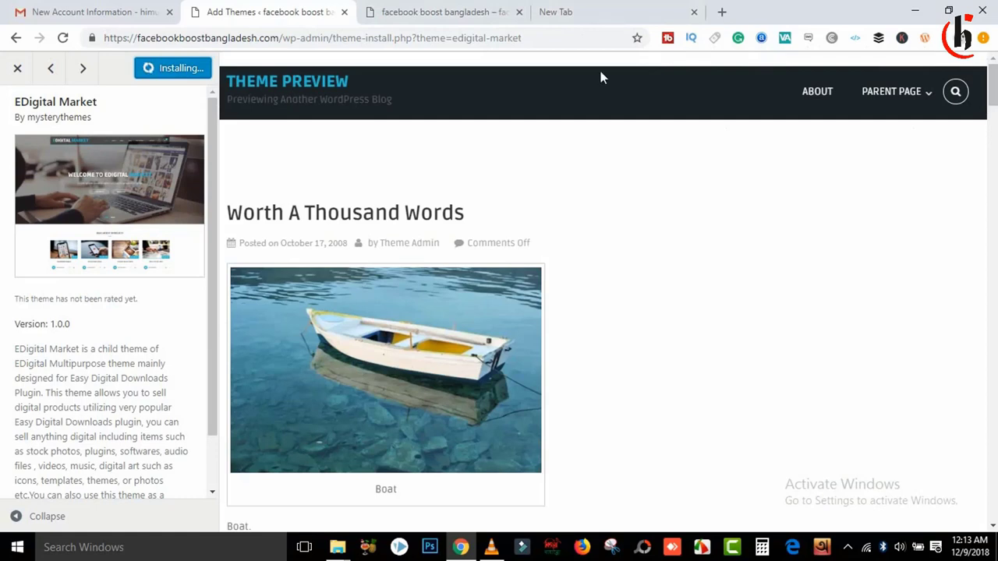
left_click(413, 10)
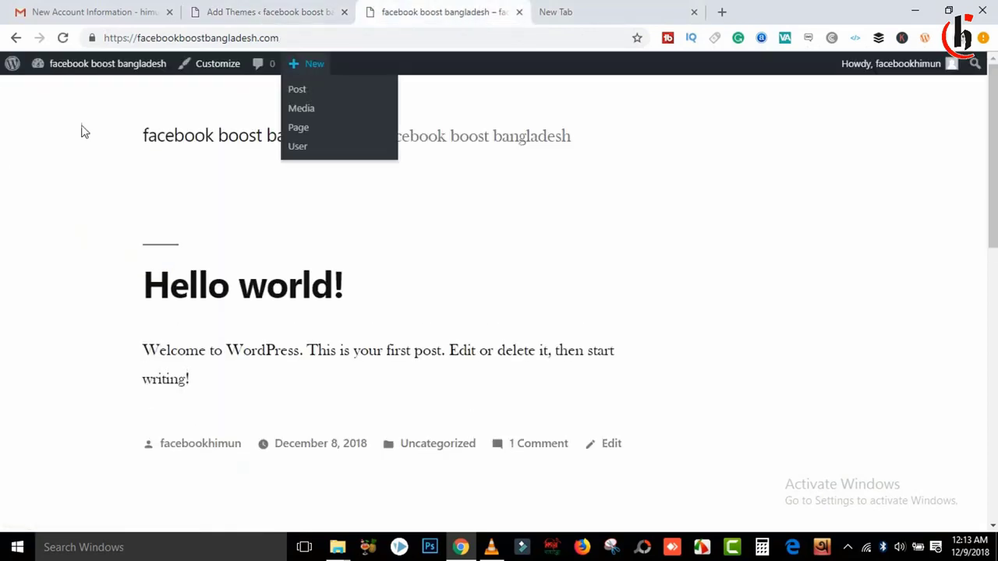
left_click(305, 11)
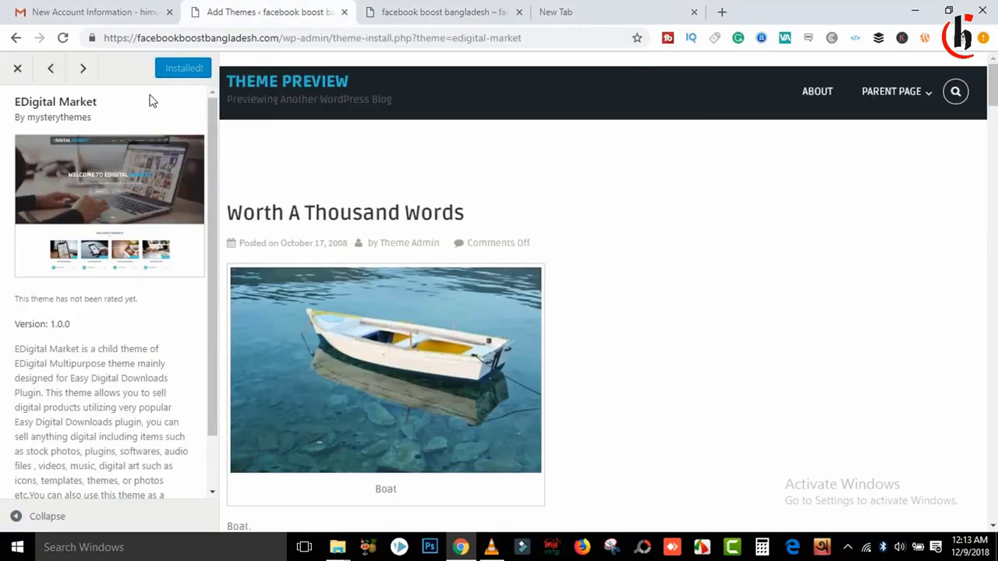
left_click(427, 11)
left_click(62, 38)
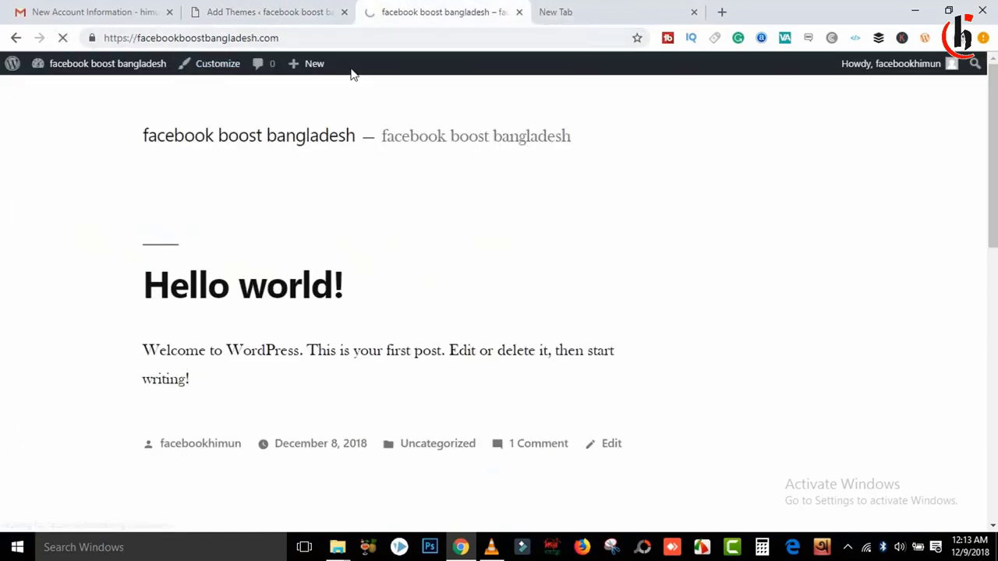
left_click(316, 9)
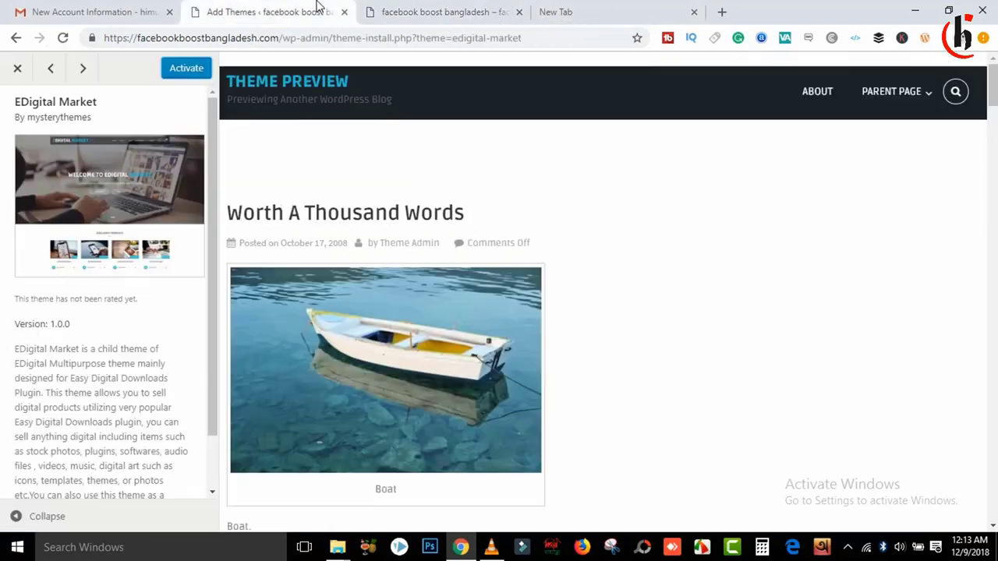
left_click(188, 75)
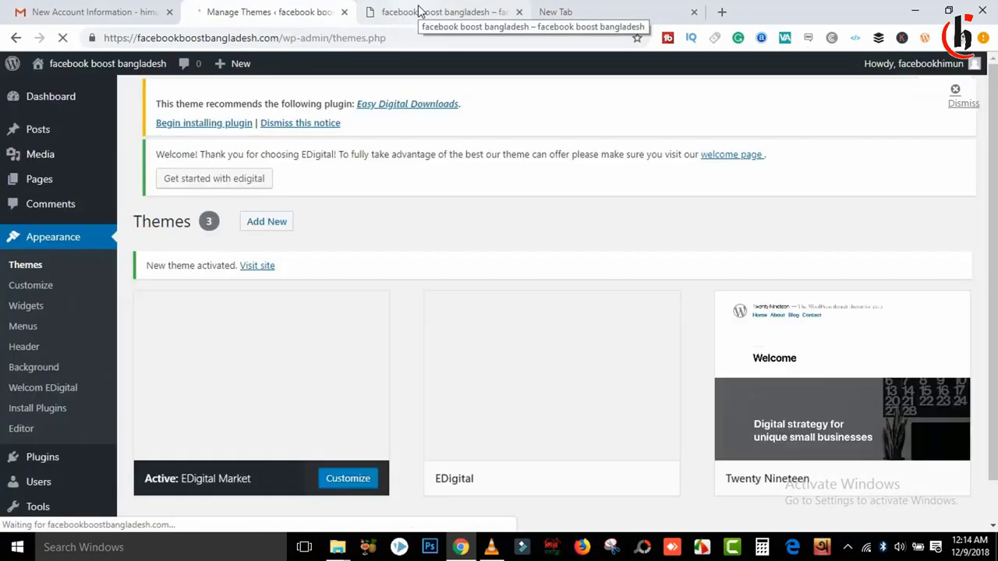
Step: Reload the live site and inspect its new EDigital Market header and site title
left_click(419, 10)
left_click(67, 37)
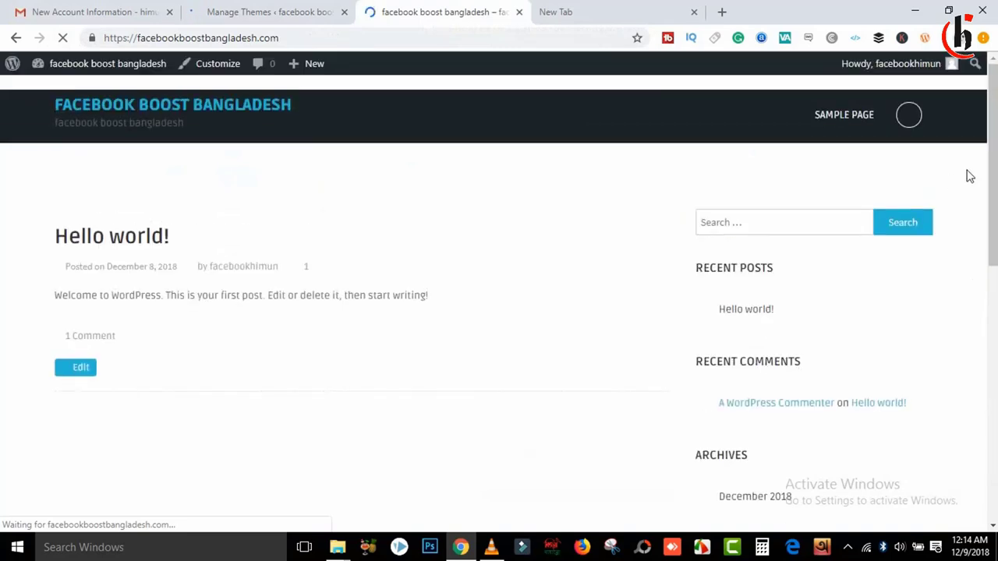
scroll(992, 172, "down", 6)
scroll(498, 297, "up", 6)
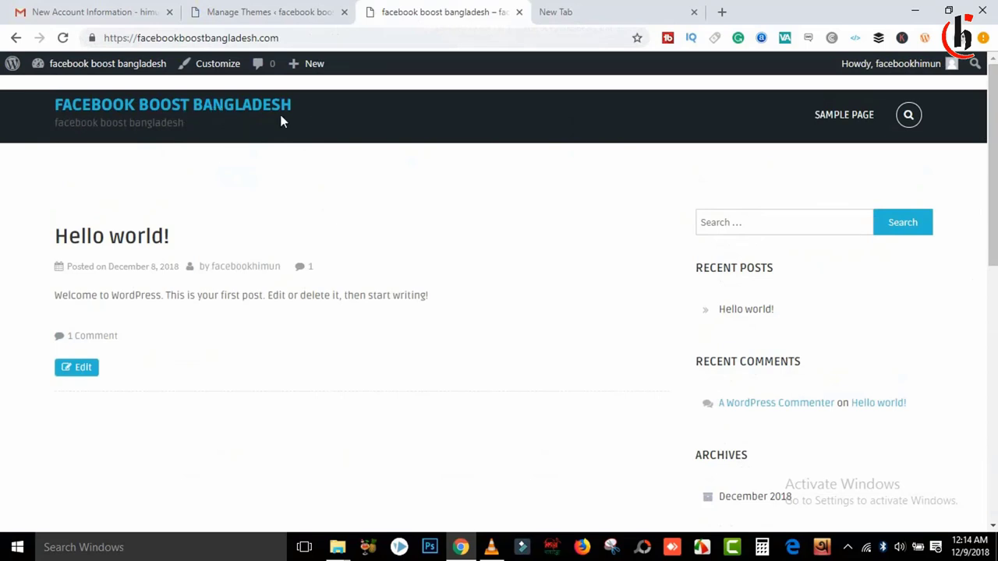
left_click_drag(292, 107, 69, 107)
left_click(199, 135)
Step: Check the footer credit line, then return to Themes and launch Customize for EDigital Market
left_click_drag(992, 156, 992, 413)
left_click_drag(363, 463, 644, 467)
left_click(986, 191)
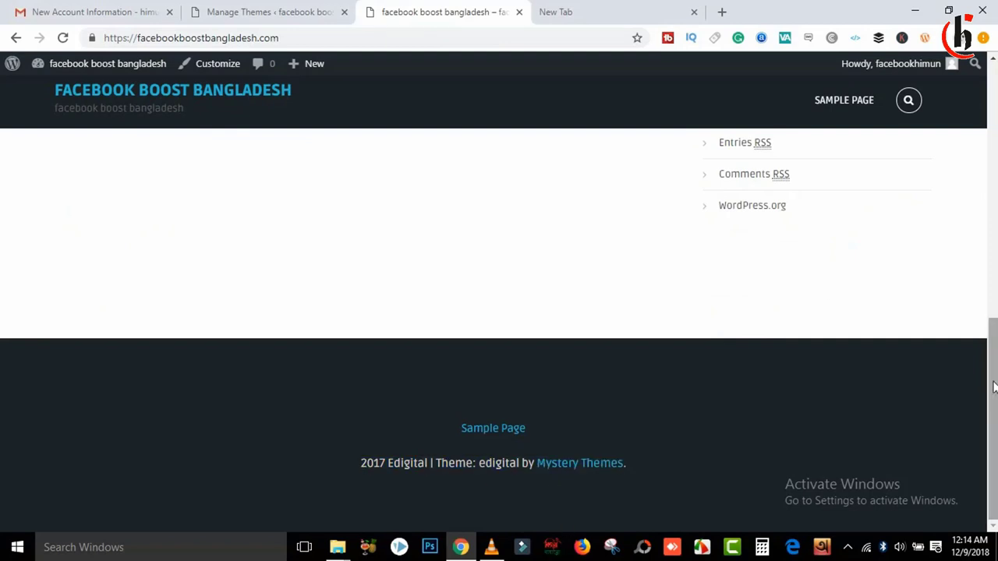
left_click_drag(993, 388, 993, 129)
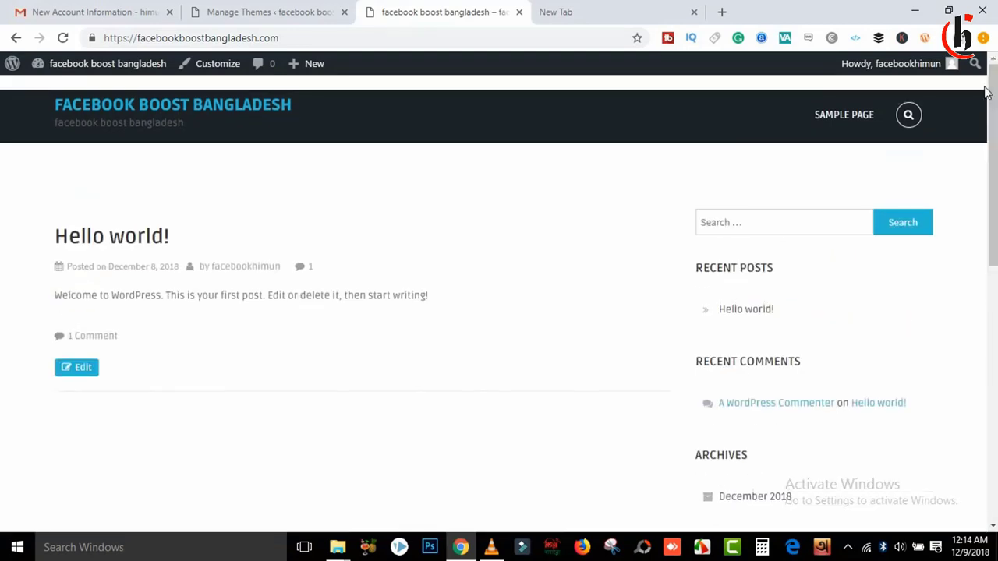
left_click(275, 12)
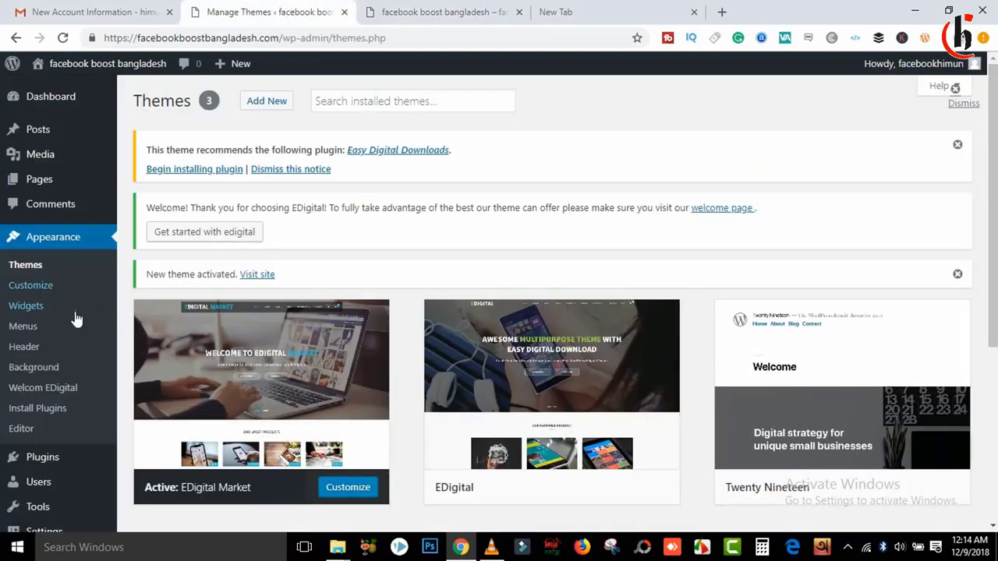
left_click(351, 489)
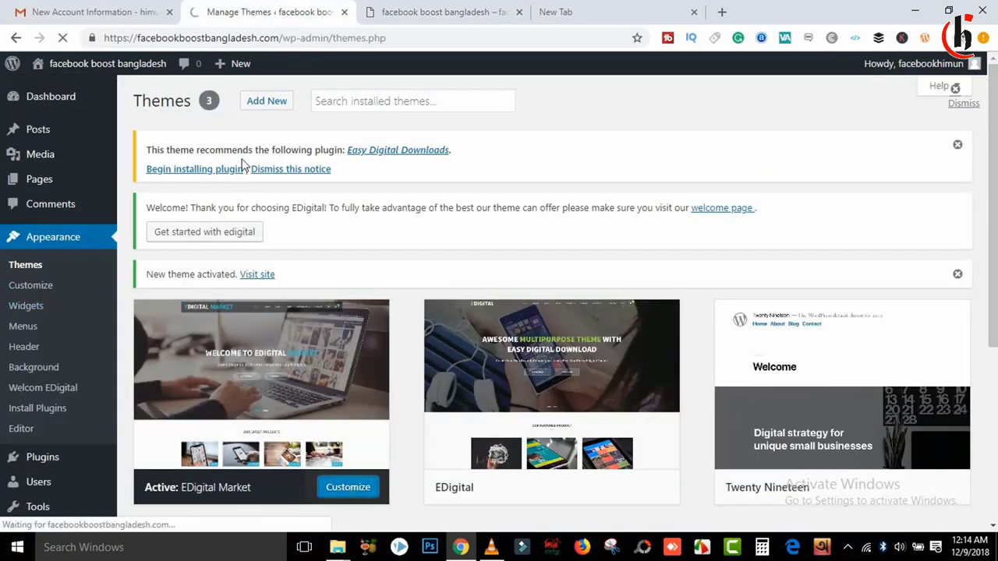
Step: Load himunchakma.com in the blank tab for reference, then return to the facebook boost bangladesh Customizer
left_click(352, 489)
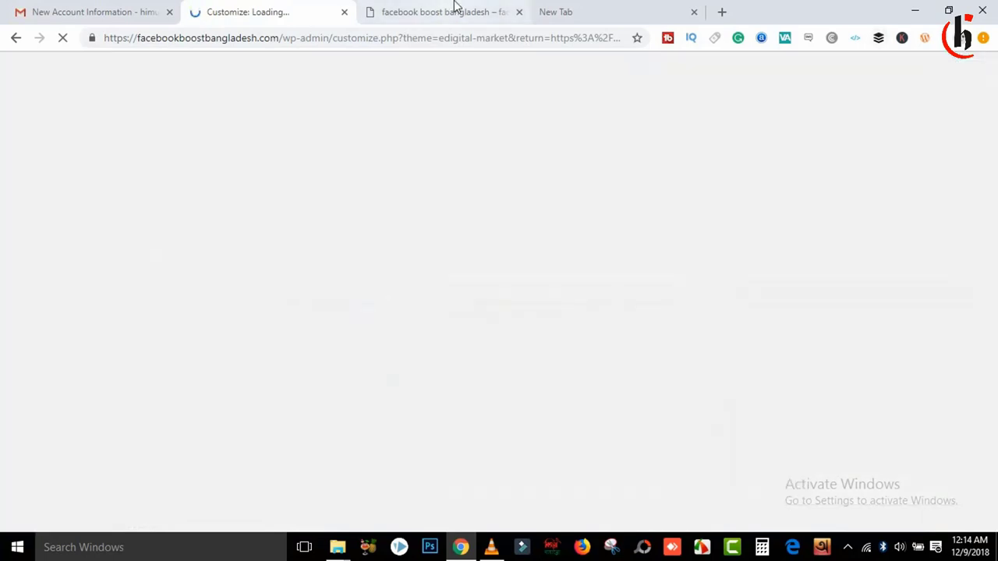
left_click(455, 9)
left_click(575, 10)
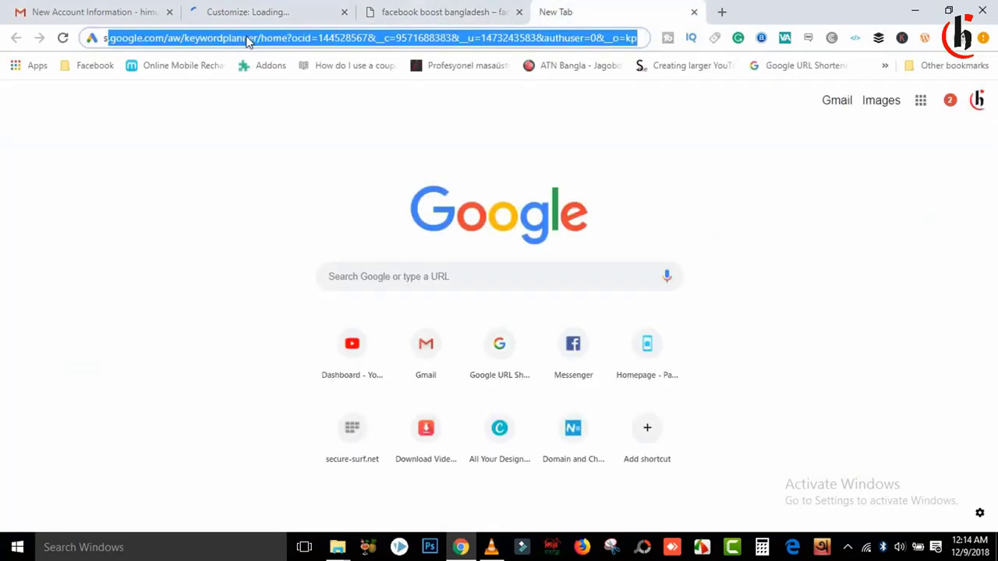
type("ads")
key("BackSpace")
key("BackSpace")
type("hm")
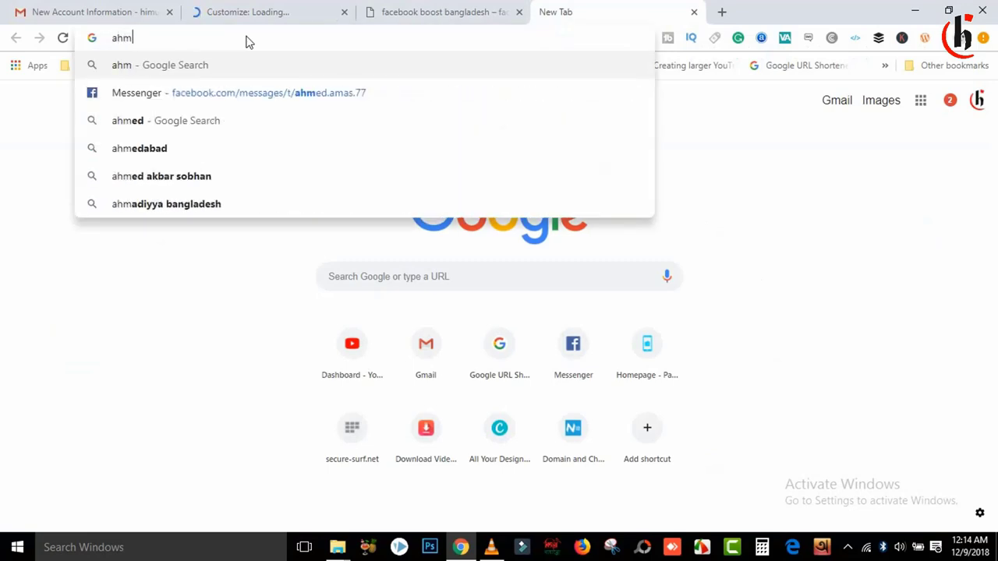
key("BackSpace")
key("BackSpace")
key("BackSpace")
type("himunchakma.com")
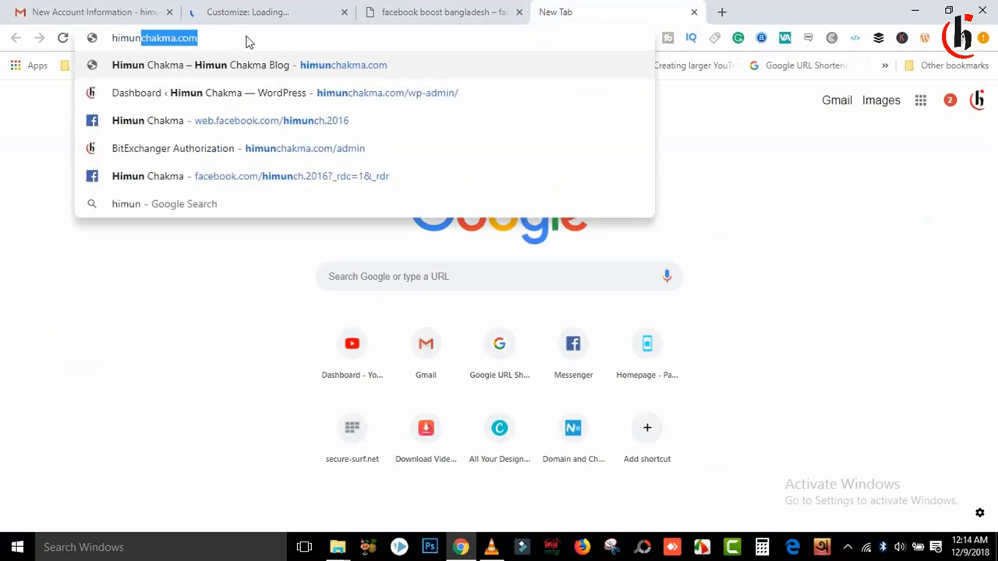
key("Return")
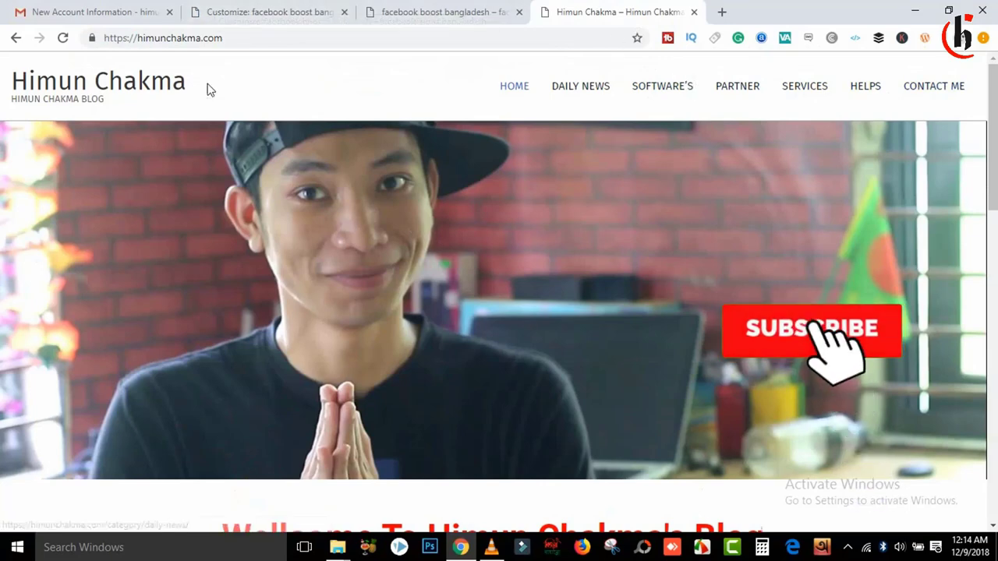
left_click_drag(991, 95, 955, 43)
left_click(320, 11)
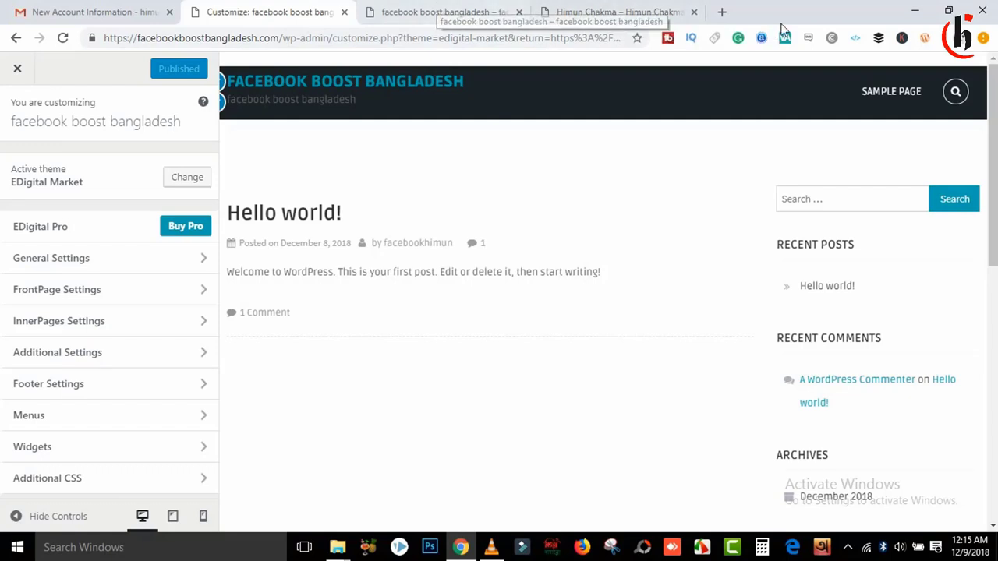
Step: Open the Facebook Boost/YouTube Video Boost document from Google Docs and select 'YouTube Views/' in line 2
left_click(721, 12)
left_click(33, 67)
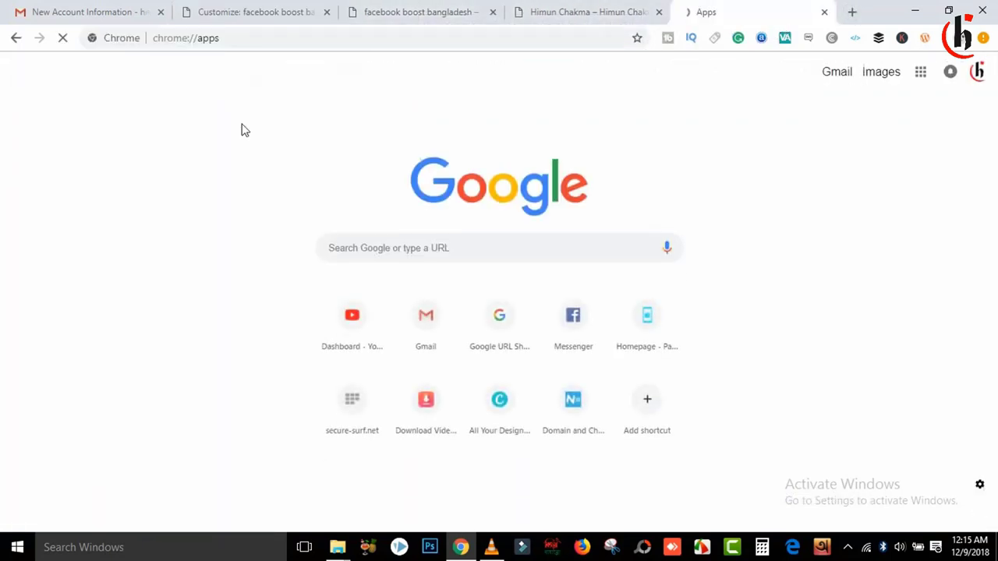
left_click(319, 152)
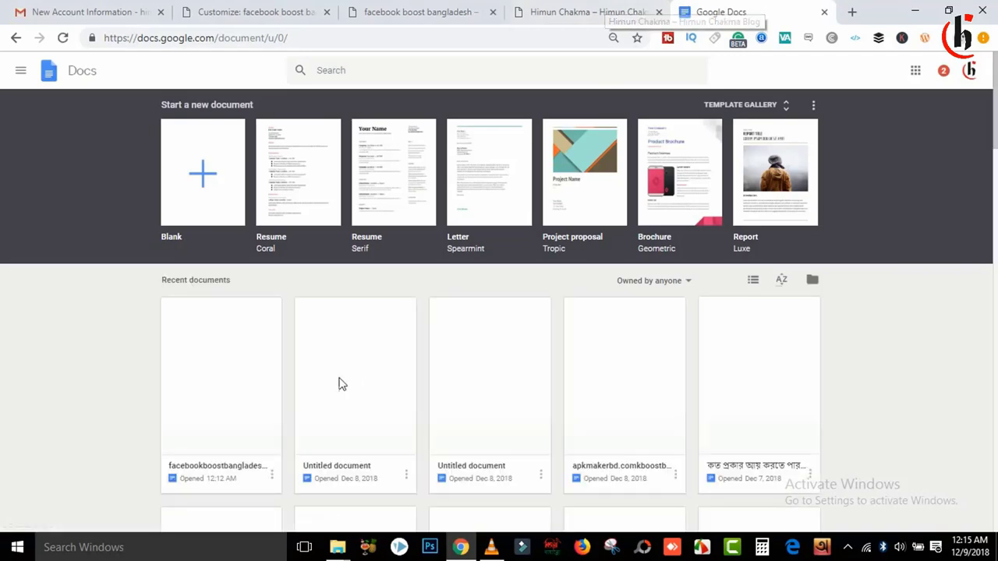
left_click(628, 432)
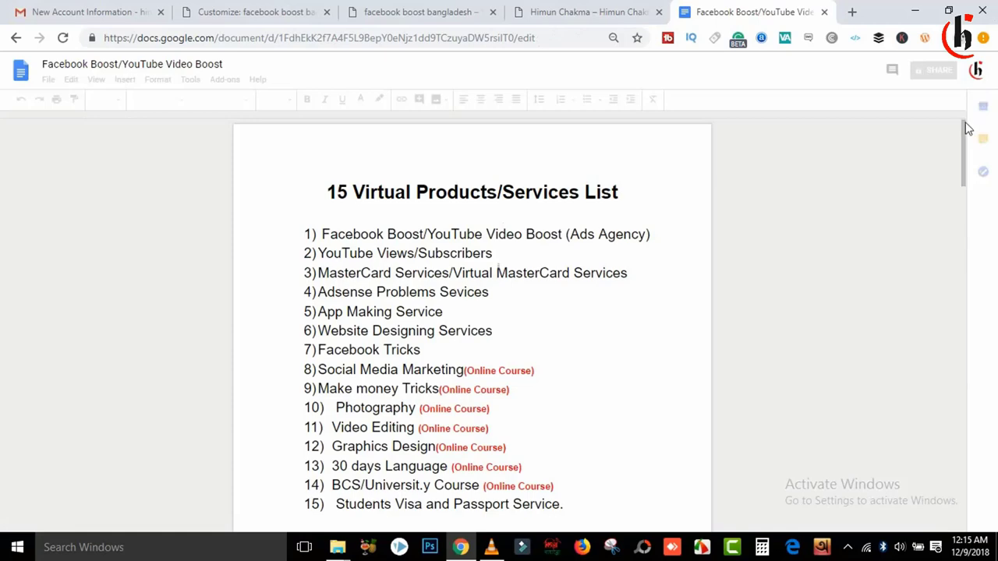
scroll(967, 138, "down", 1)
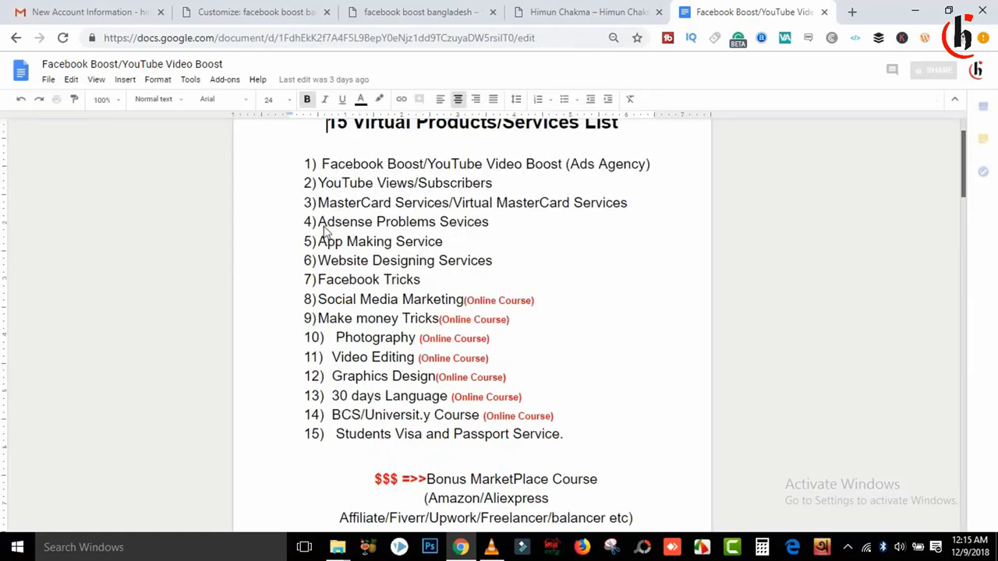
left_click_drag(318, 182, 418, 182)
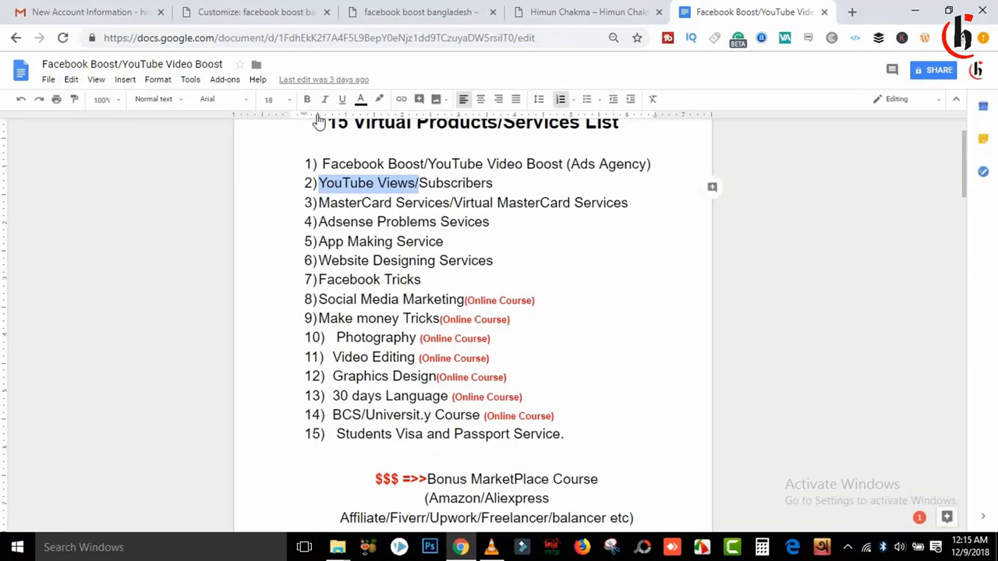
left_click(269, 9)
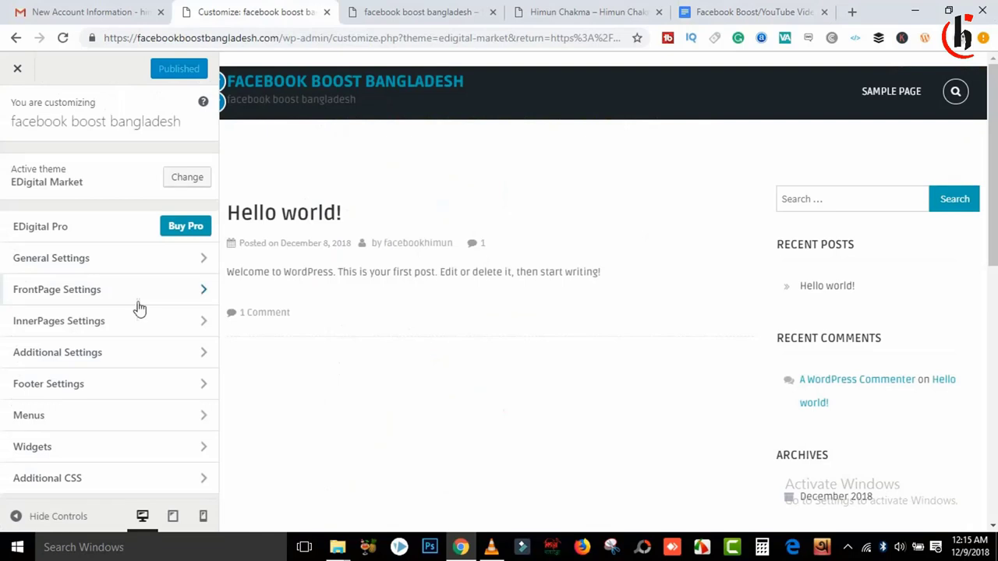
Step: Look over the Site Identity and Background Image panels in General Settings, then start a new Google tab
left_click(117, 260)
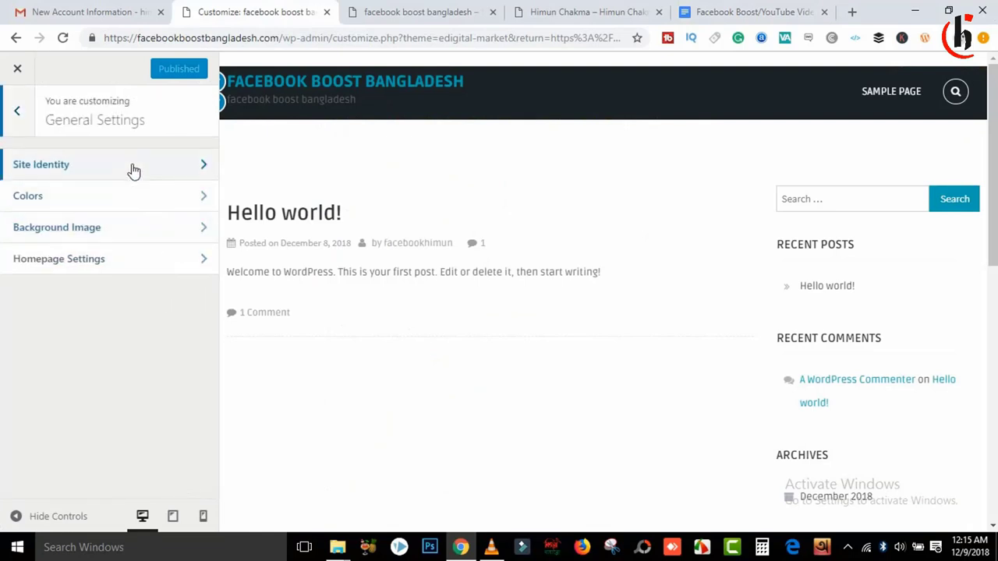
left_click(132, 170)
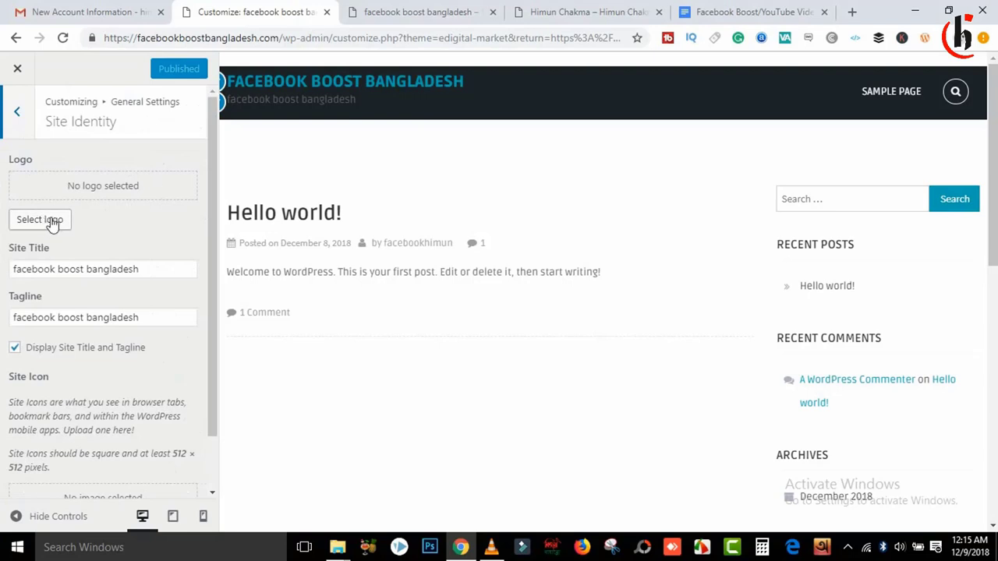
left_click(23, 127)
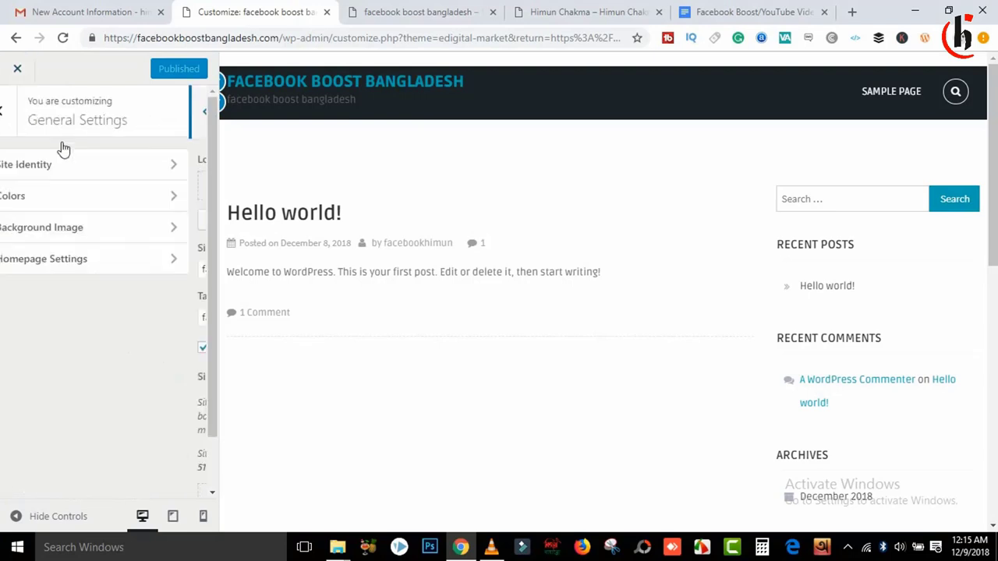
left_click(93, 166)
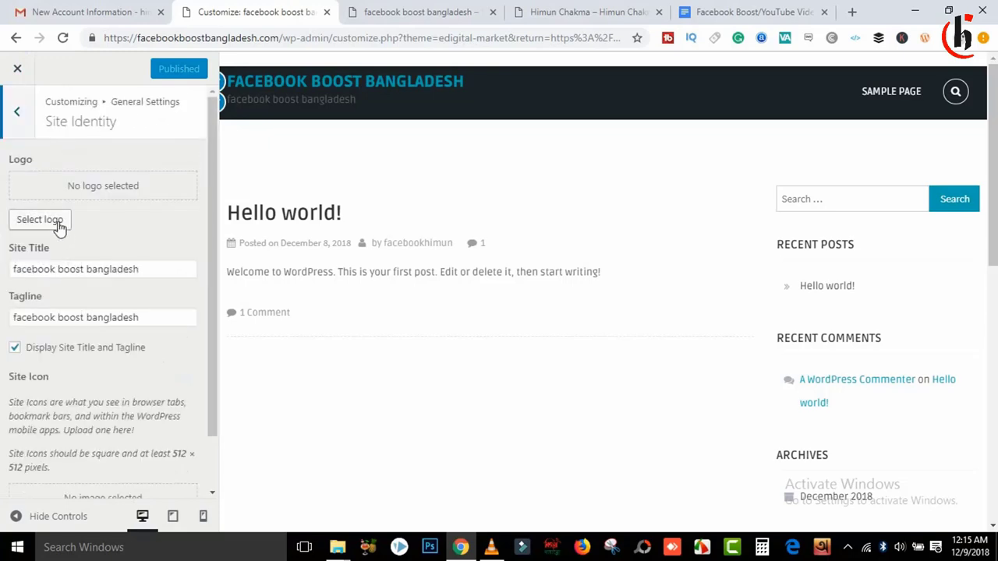
left_click(14, 132)
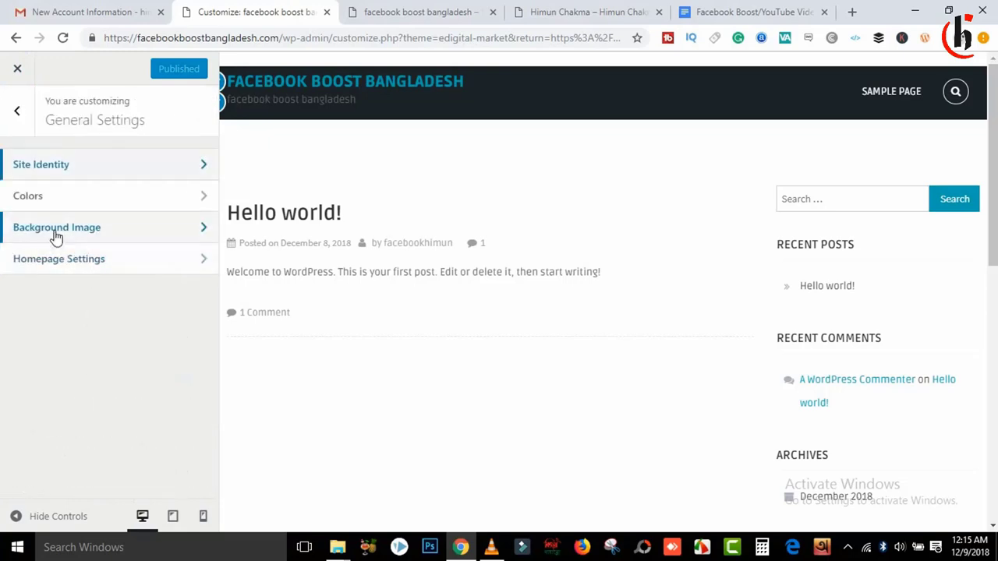
left_click(91, 226)
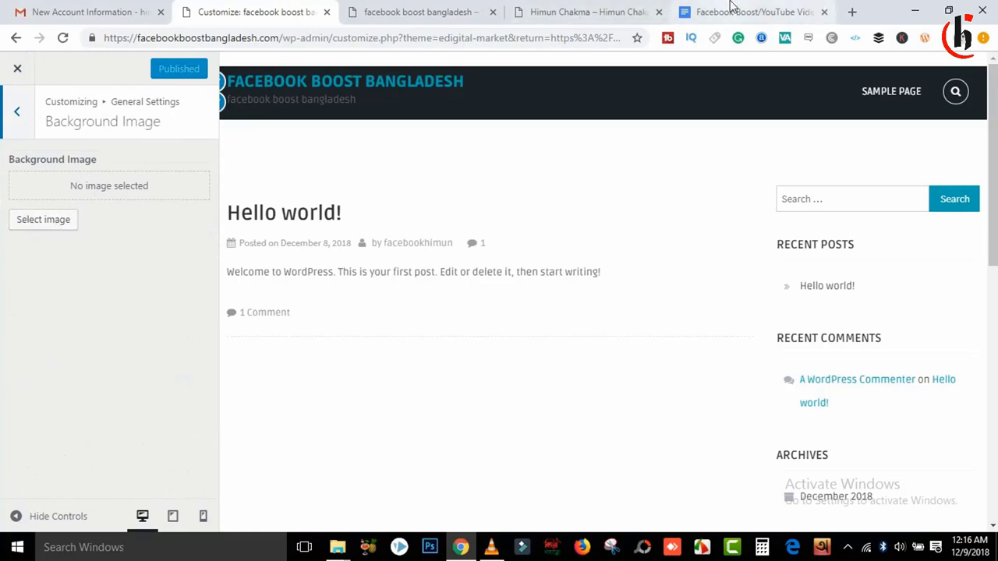
left_click(852, 12)
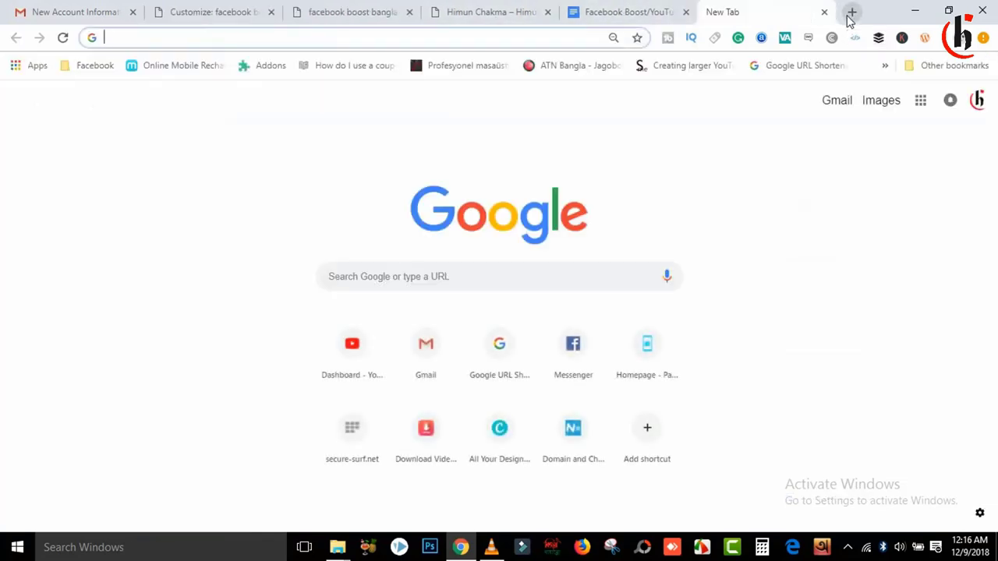
Step: Search Google for 'pexbay' to find the Pixabay image site
type("free ba")
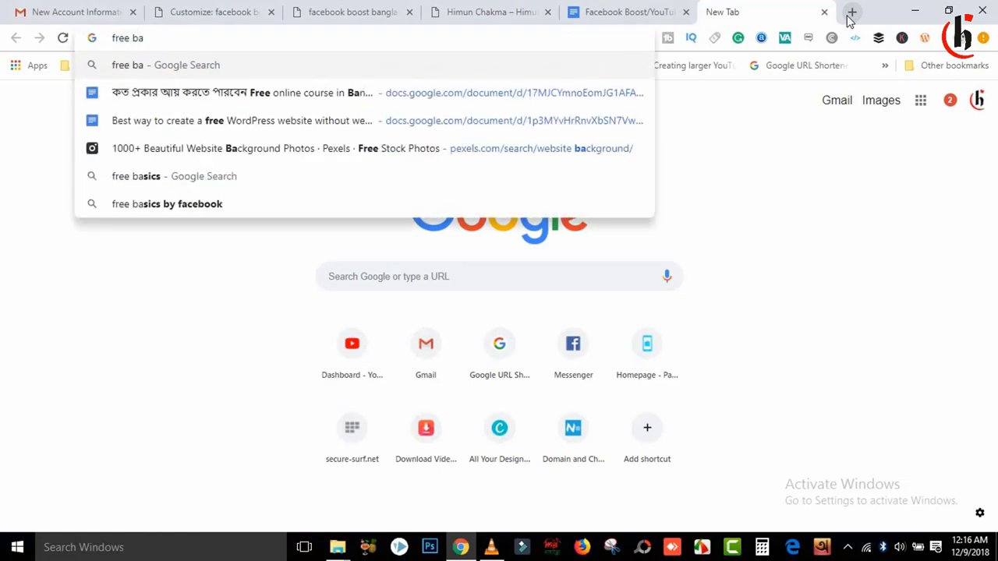
key("BackSpace")
key("BackSpace")
key("BackSpace")
key("BackSpace")
key("BackSpace")
key("BackSpace")
key("BackSpace")
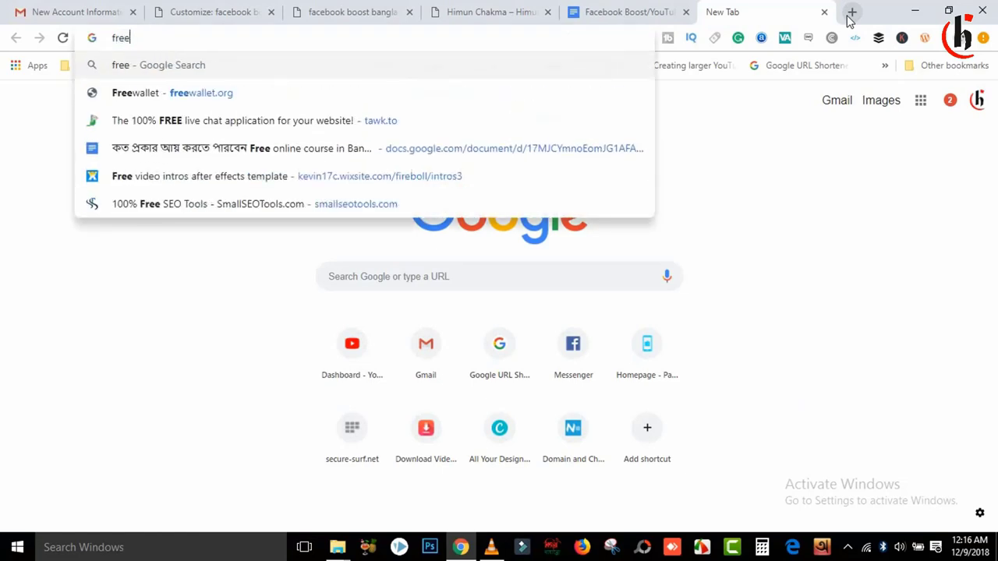
type("p")
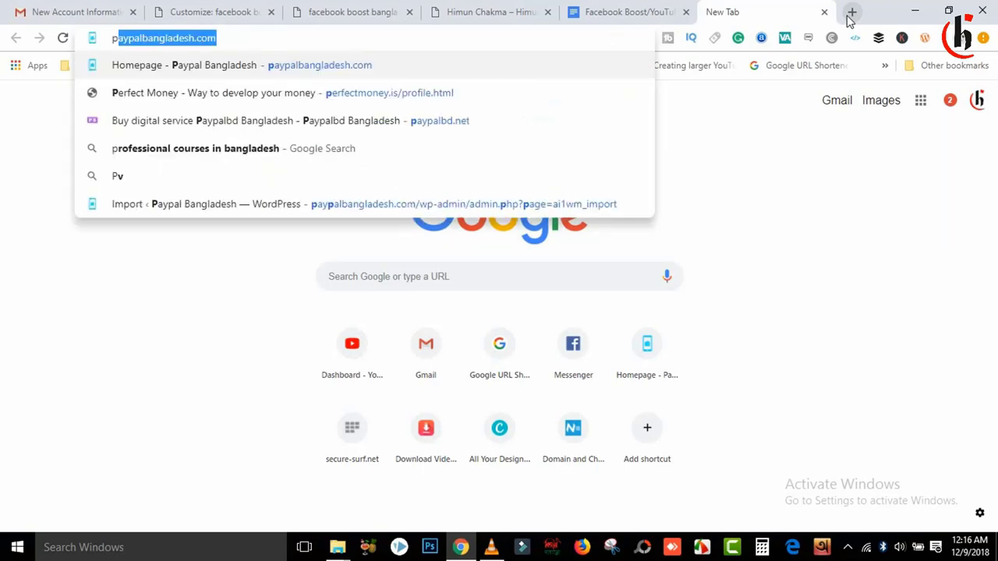
type("exb")
key("BackSpace")
type("xba")
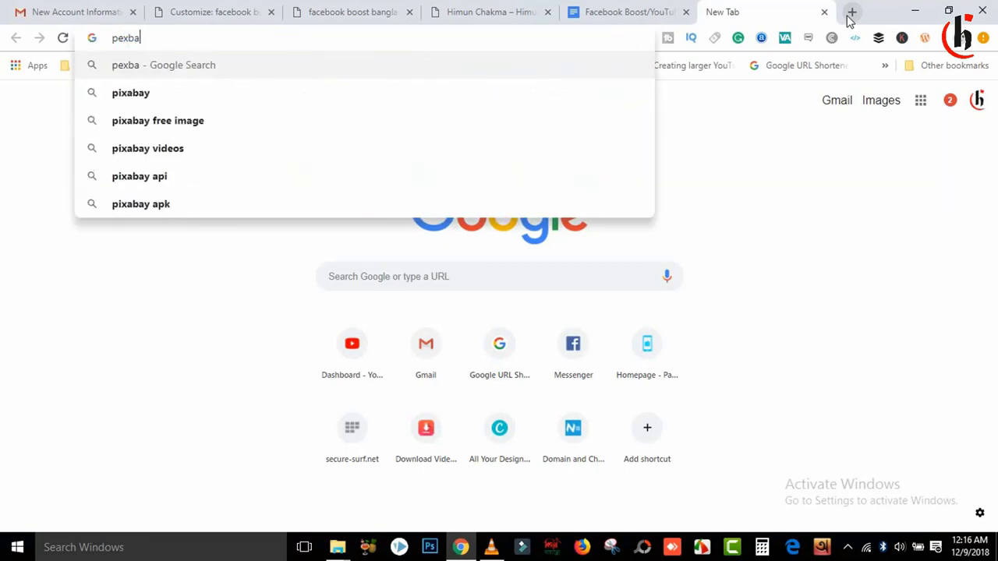
type("y")
key("Return")
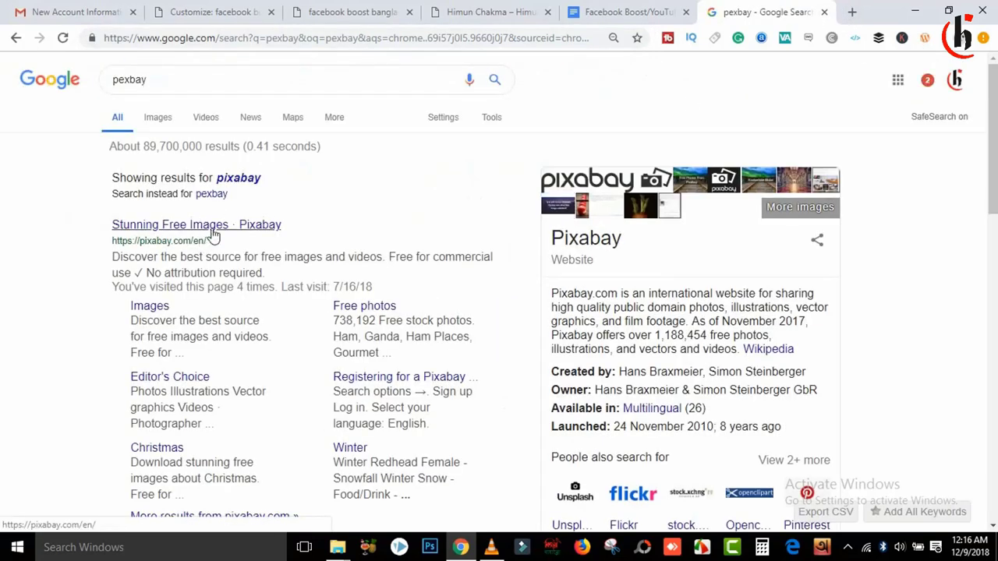
Step: Open the Pixabay result and close the Google results tab
left_click(205, 241)
left_click(675, 13)
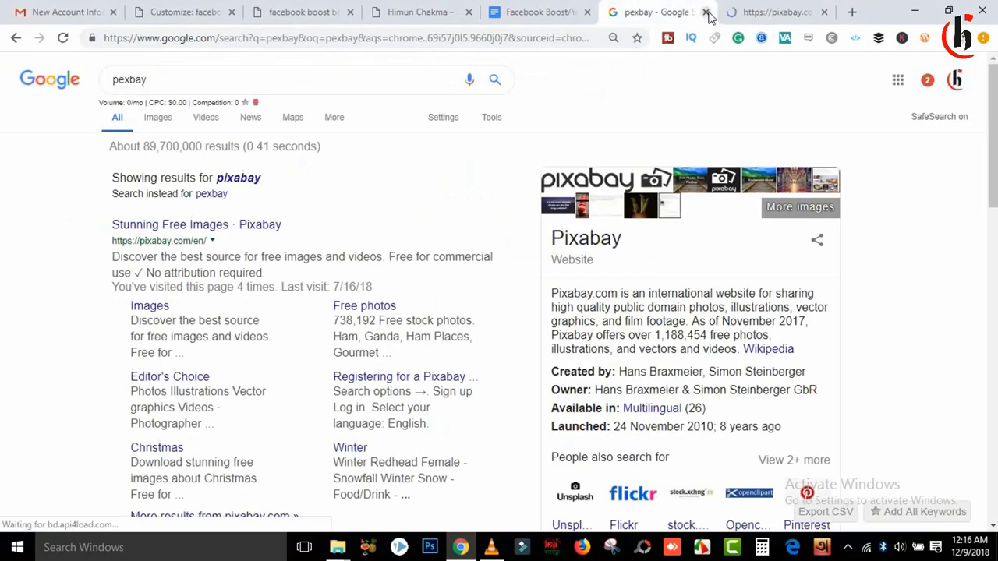
left_click(706, 12)
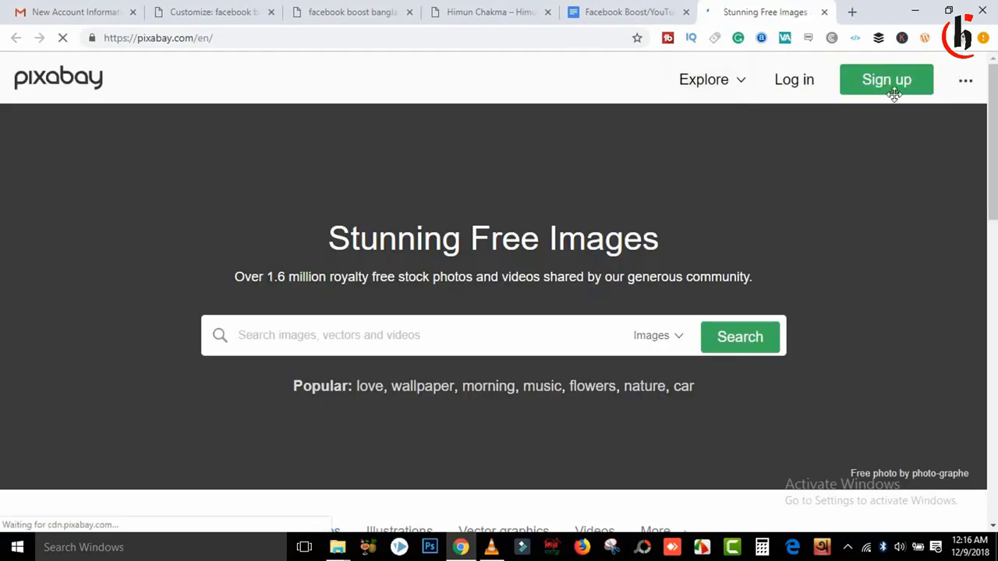
Step: Search Pixabay for 'facebook' images
scroll(993, 86, "down", 3)
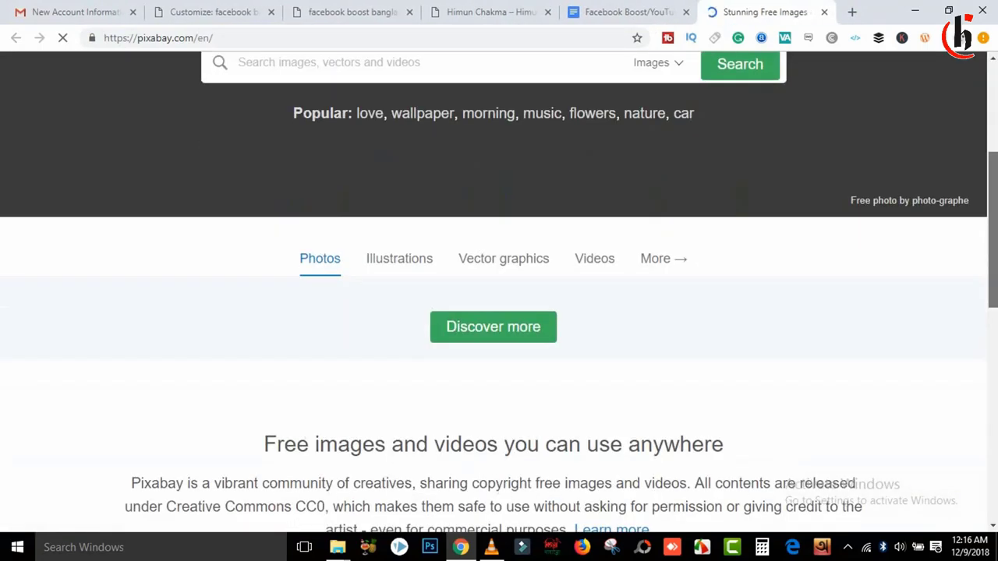
scroll(710, 187, "up", 3)
left_click(425, 302)
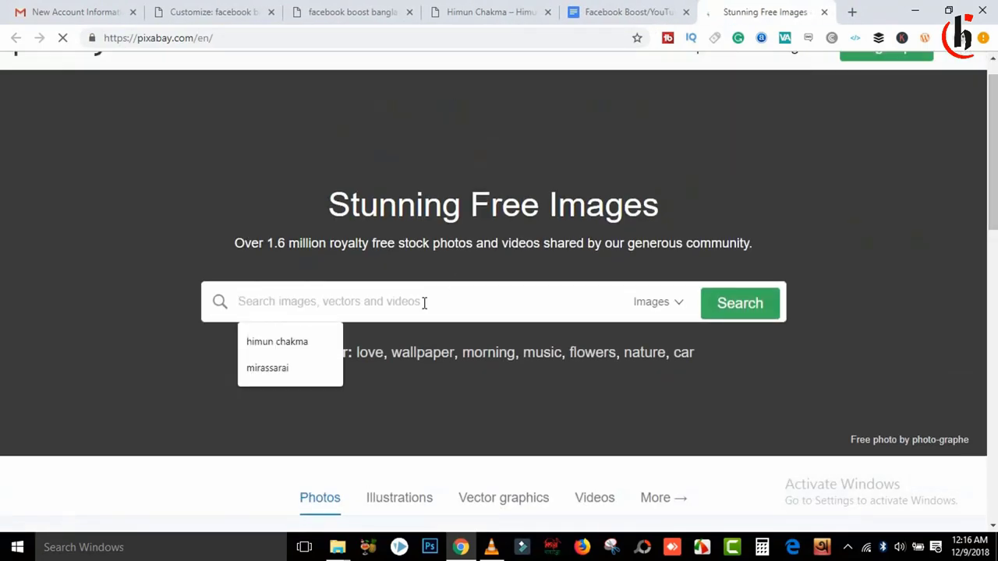
type("facebook")
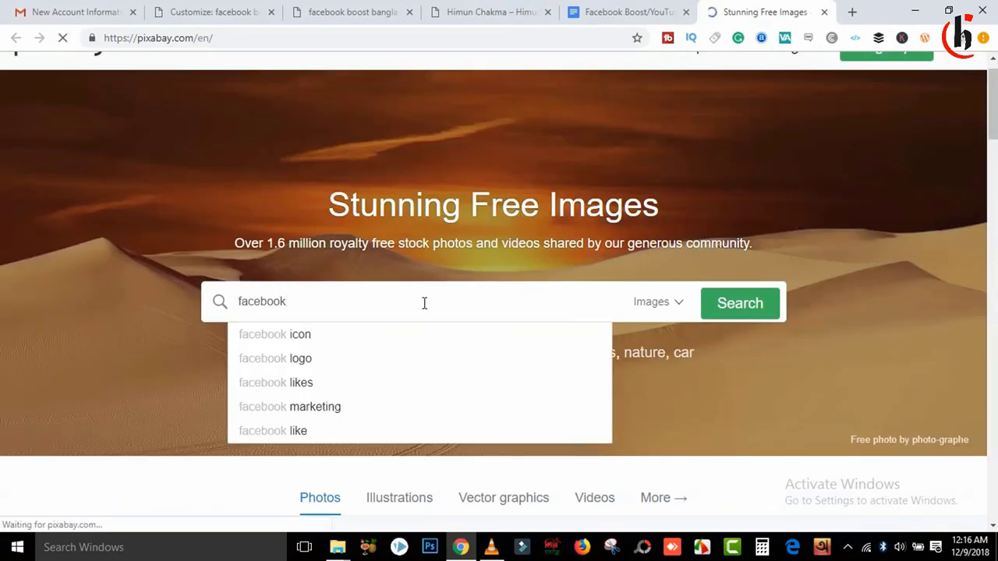
left_click(707, 318)
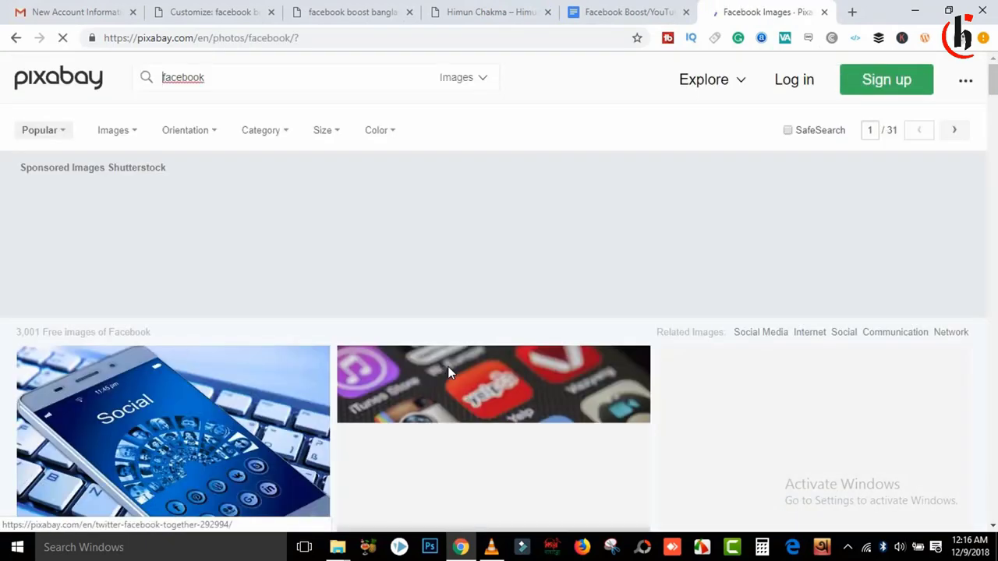
Step: Open the colourful Interaction Social Media collage and start its free download
scroll(994, 89, "down", 1)
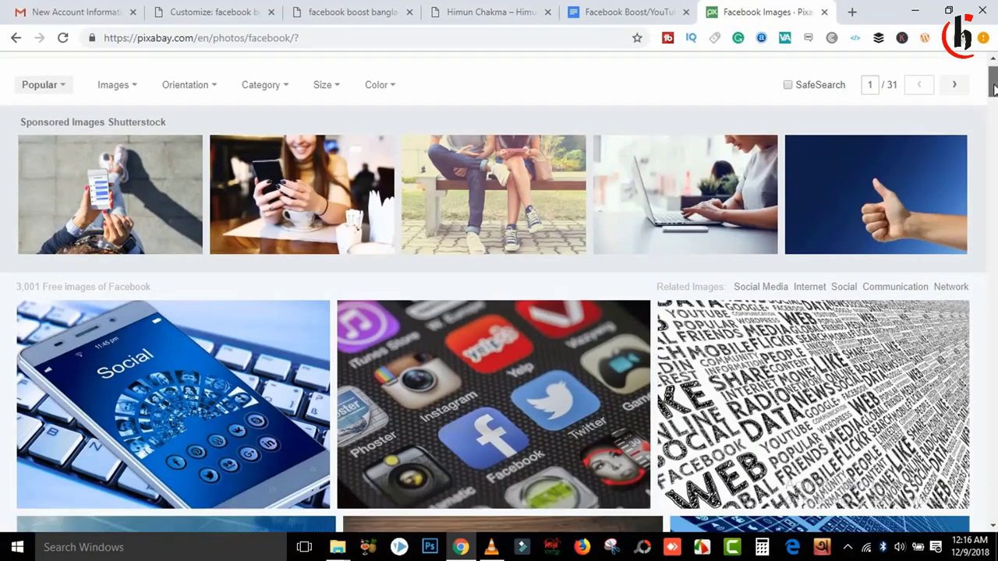
left_click_drag(993, 89, 995, 138)
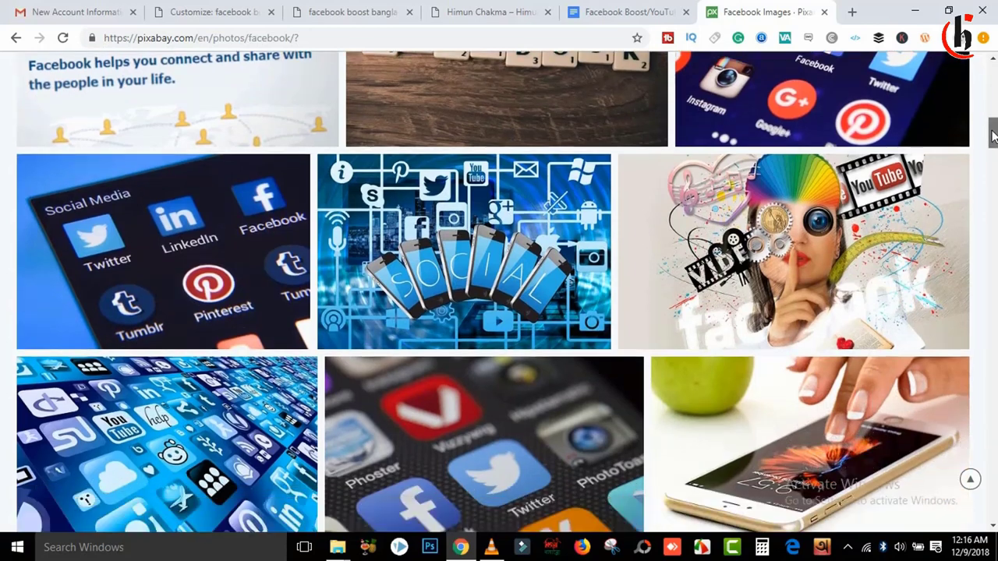
left_click(832, 230)
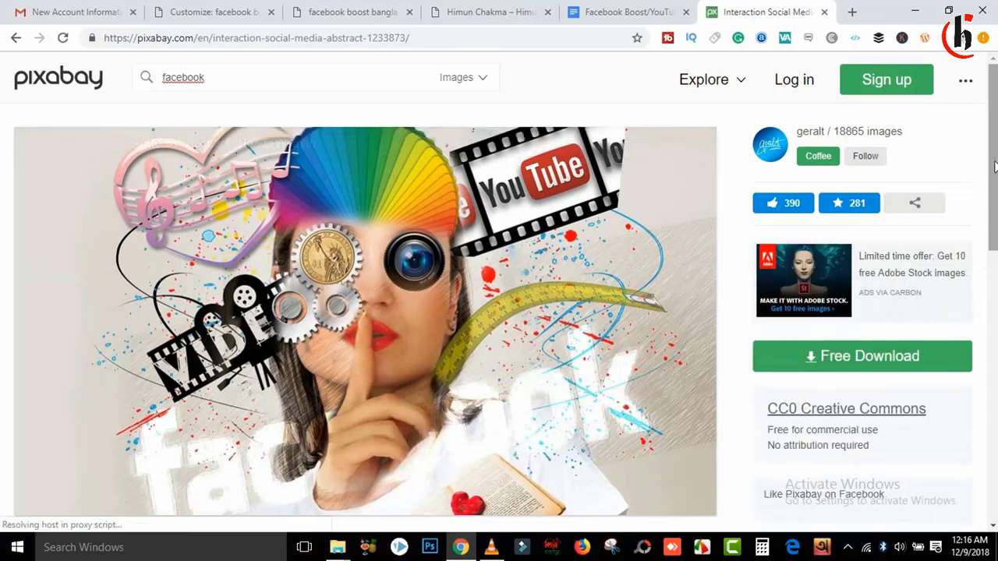
scroll(789, 300, "down", 3)
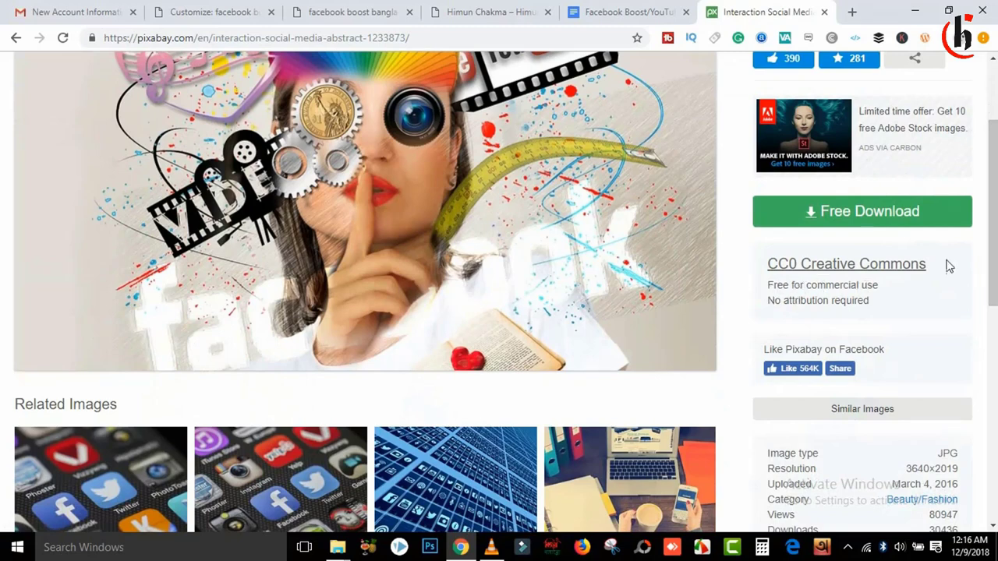
left_click(860, 226)
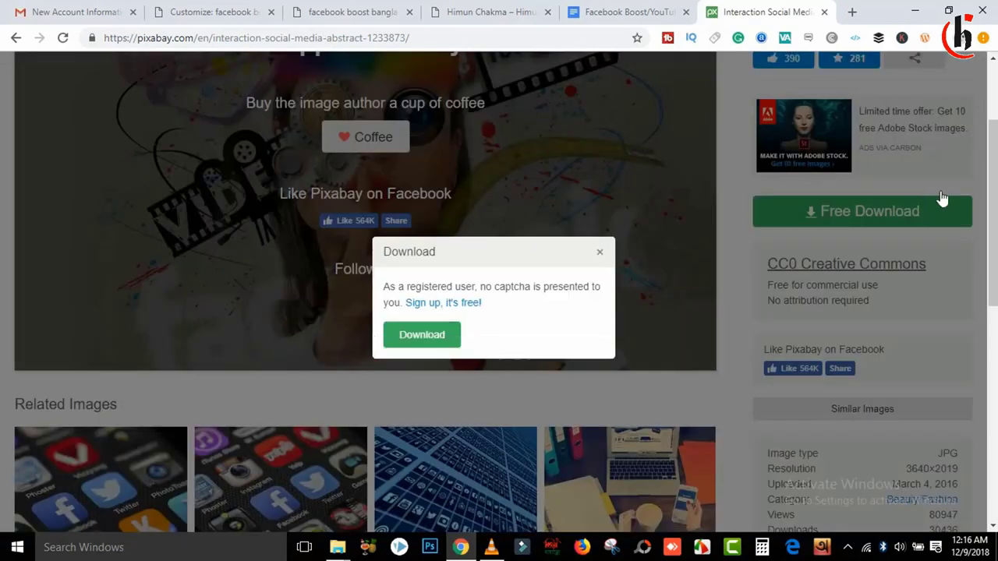
left_click(416, 337)
Step: Pass the traffic-light reCAPTCHA and download interaction-1233873_1920.jpg
left_click(433, 331)
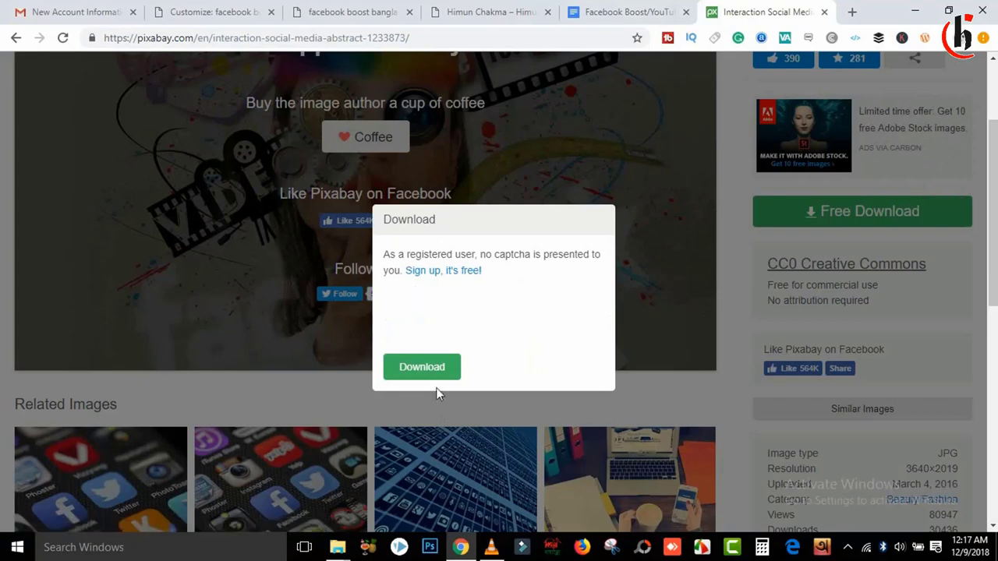
left_click(404, 314)
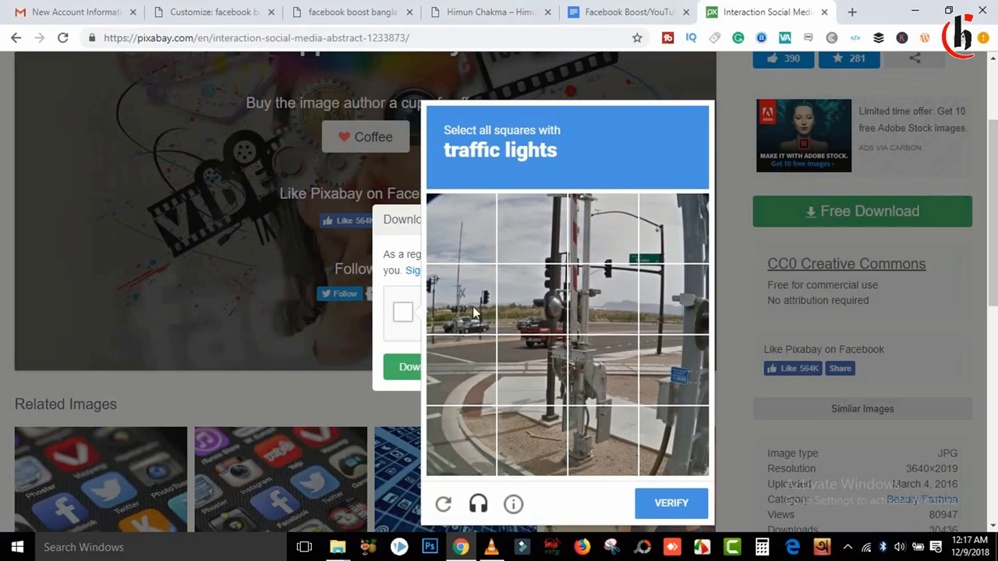
left_click(599, 267)
left_click(463, 307)
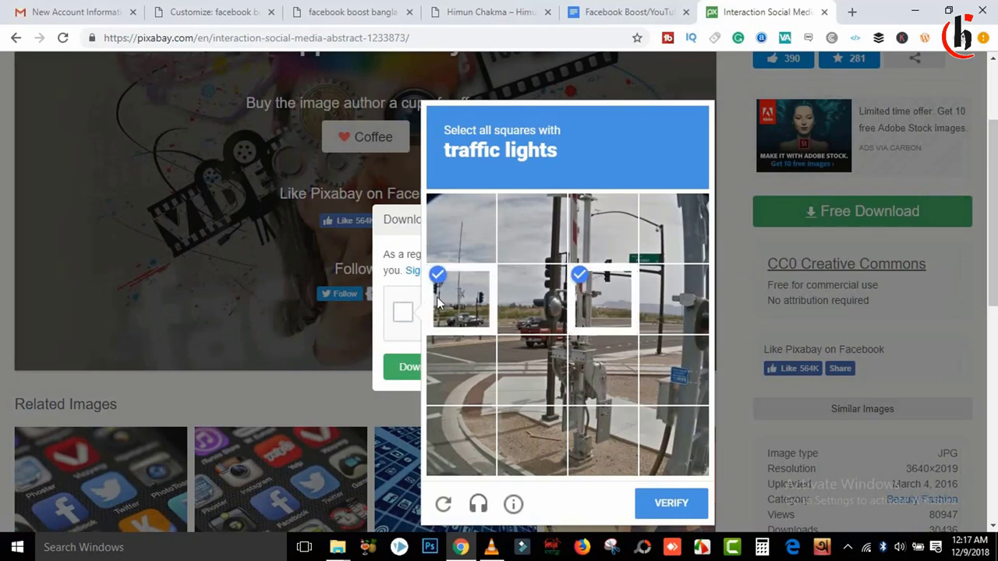
left_click(611, 259)
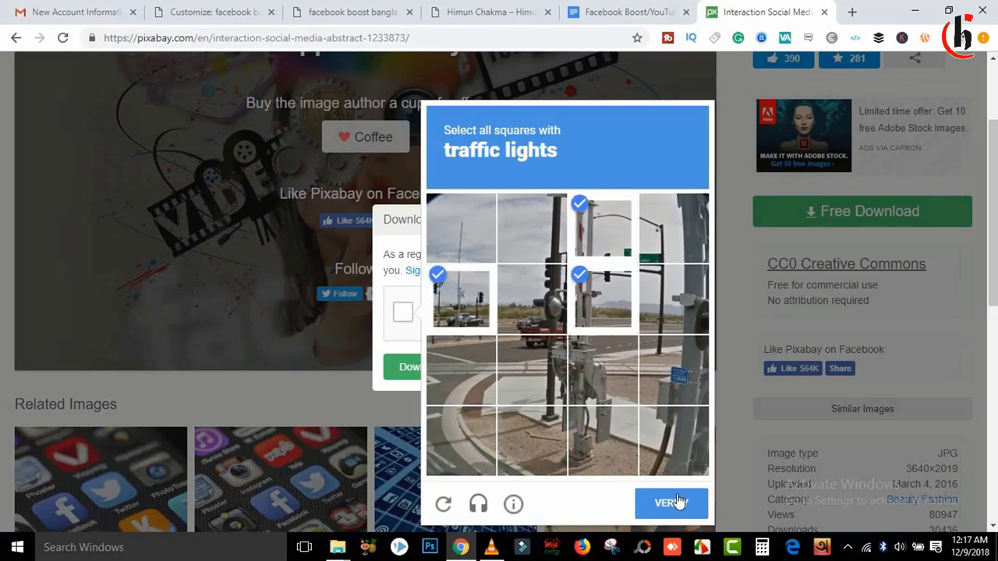
left_click(678, 503)
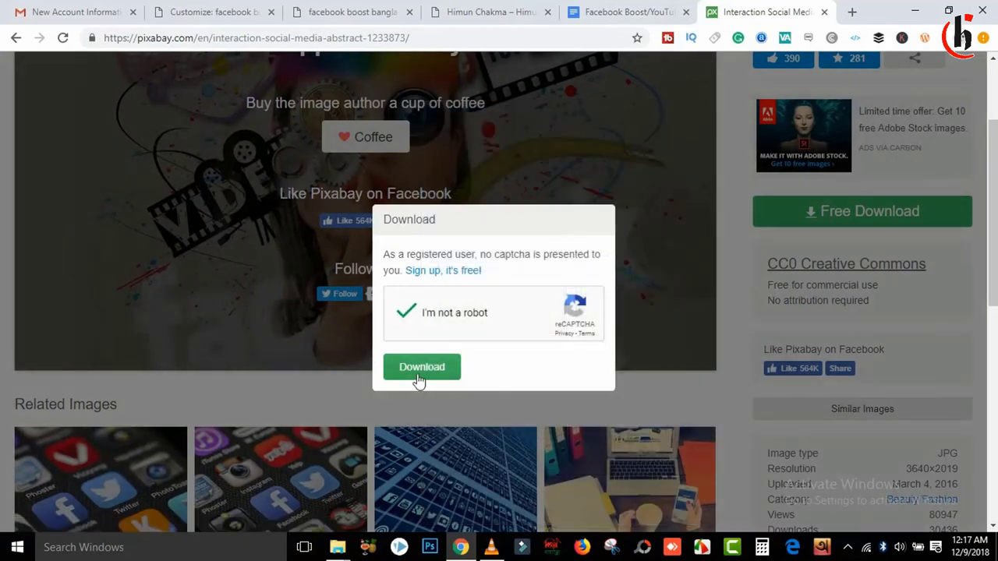
left_click(416, 372)
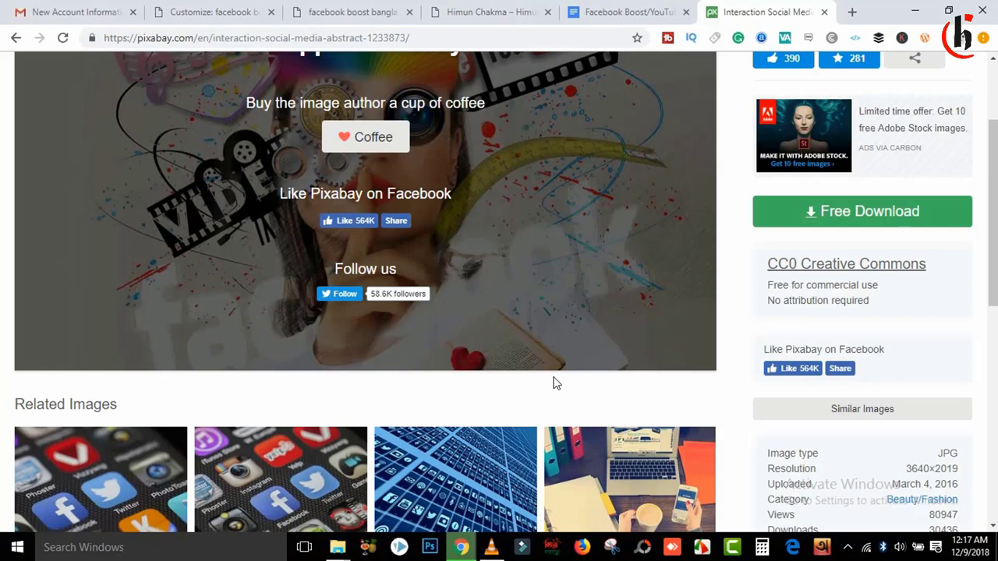
Step: Return to the facebook results and view the downloaded image in Picasa Photo Viewer
left_click(15, 38)
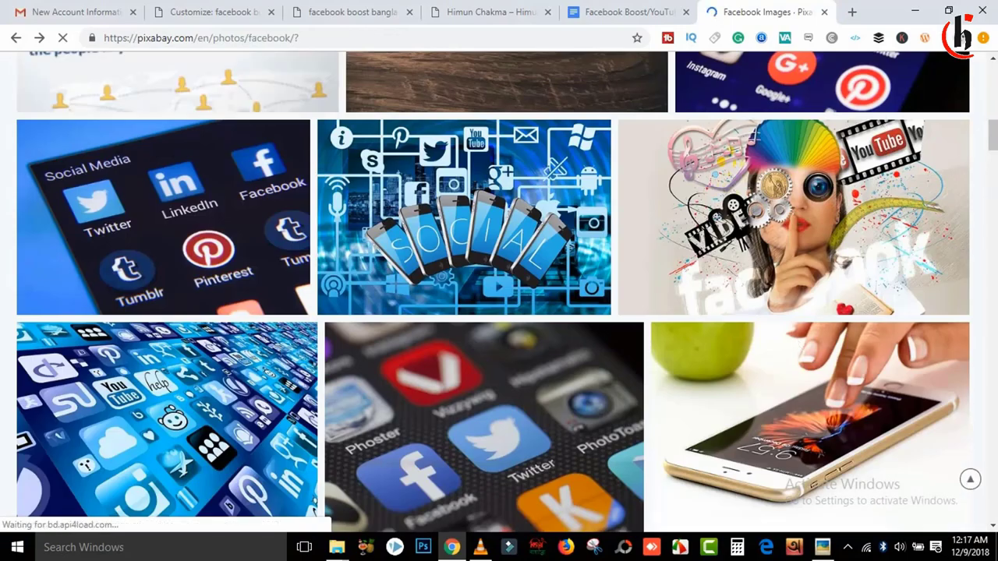
scroll(936, 255, "down", 3)
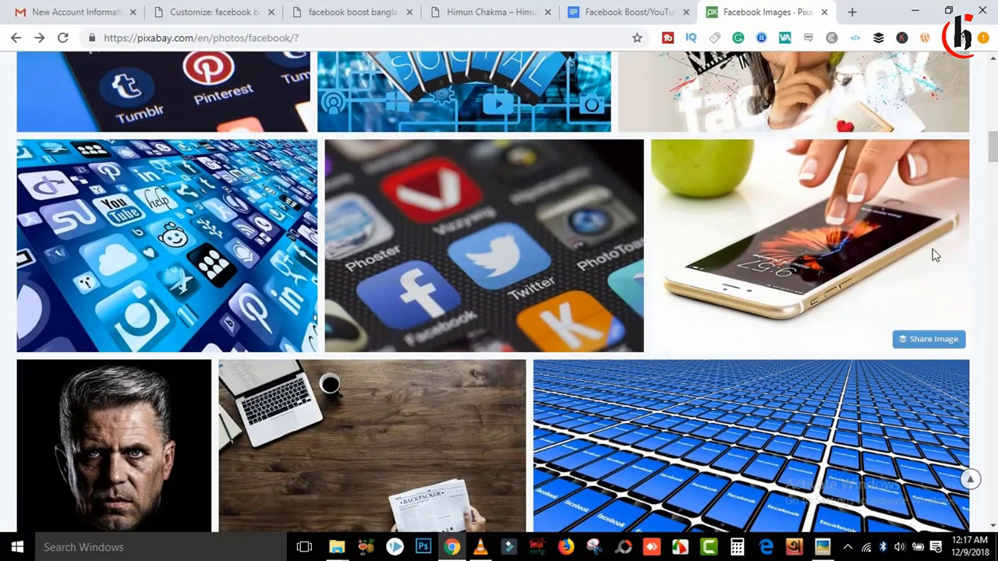
left_click(823, 547)
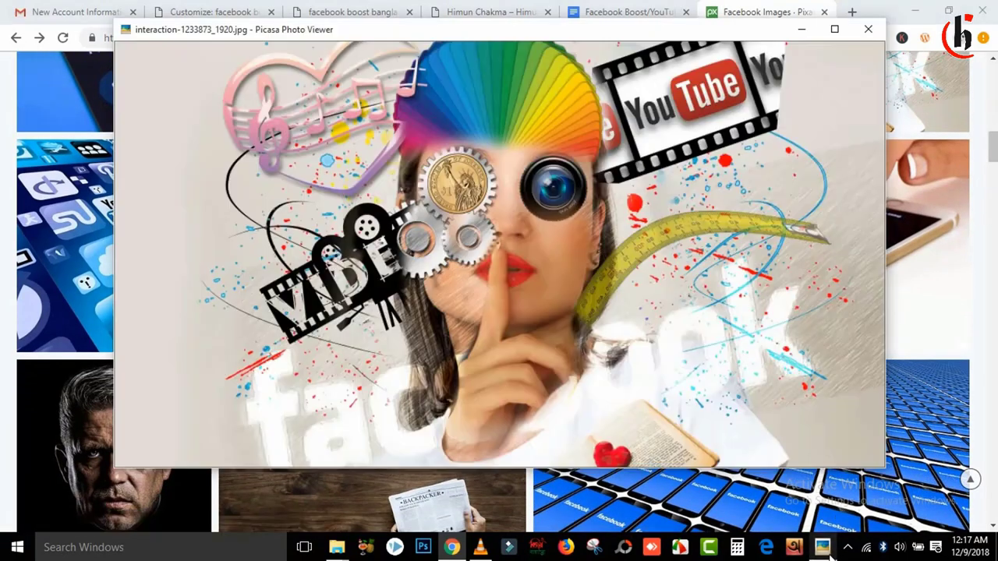
Step: Close Picasa, browse the facebook results, and open the Phone, Technology, Pin photo
left_click(867, 28)
scroll(990, 164, "down", 2)
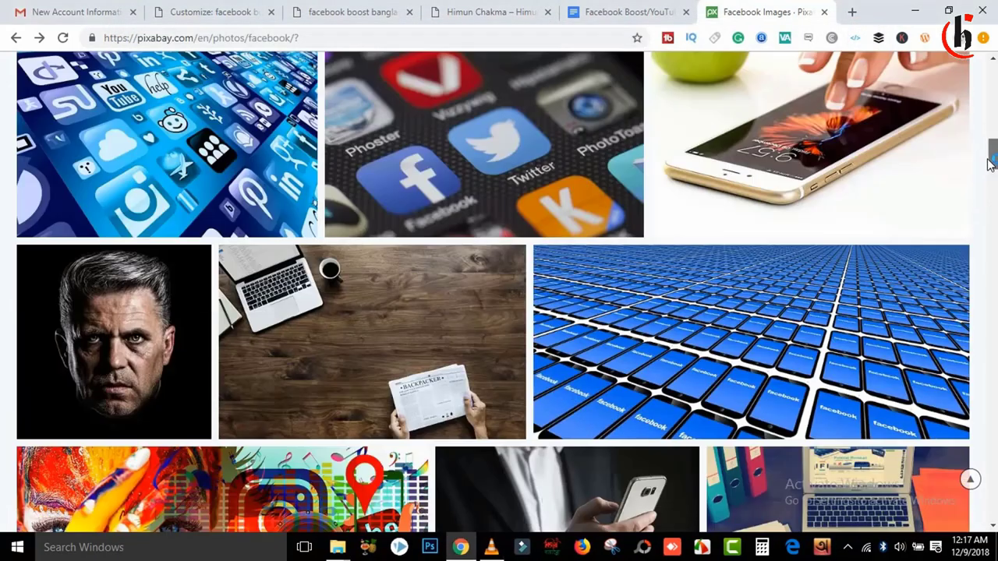
scroll(990, 163, "down", 4)
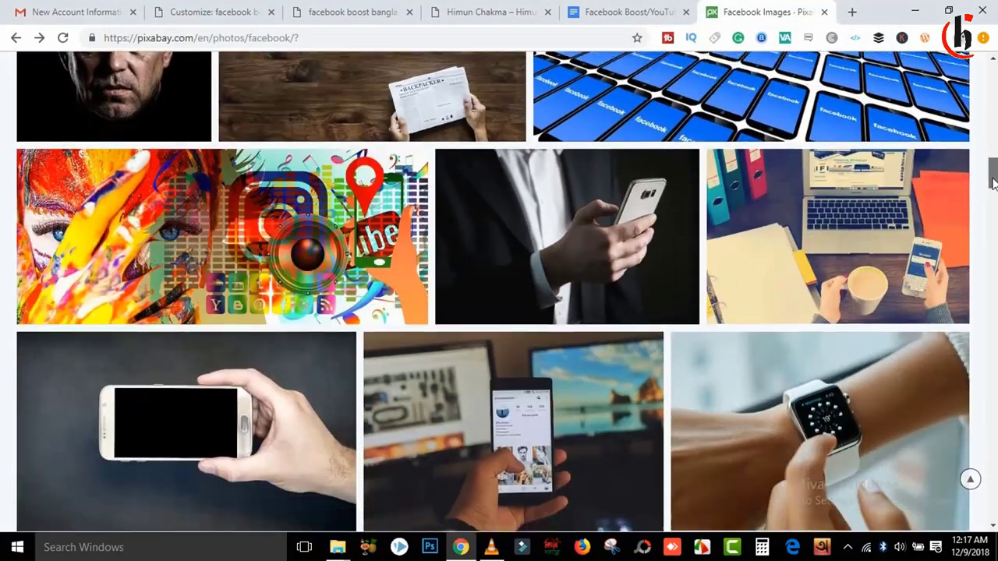
scroll(993, 181, "down", 4)
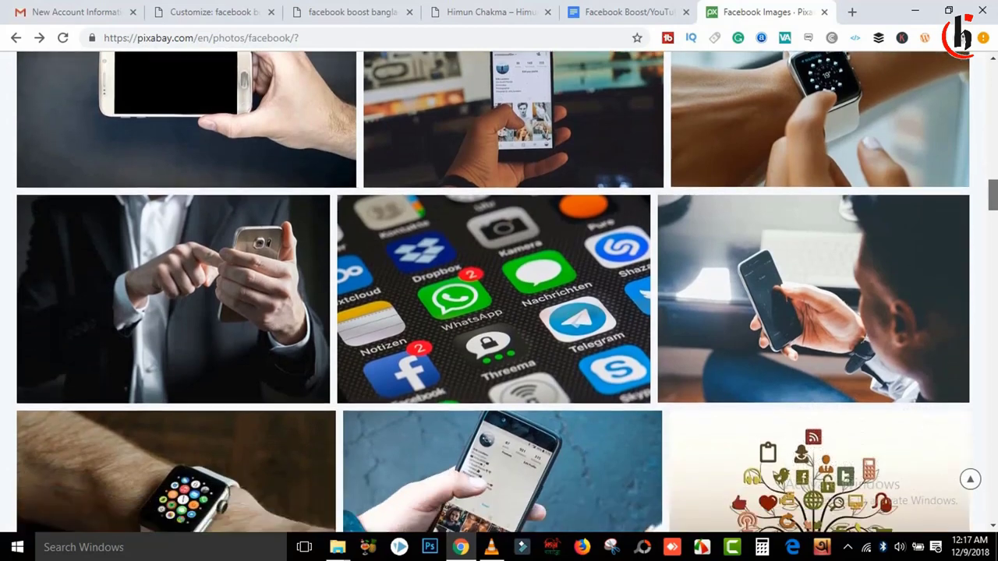
scroll(273, 483, "down", 5)
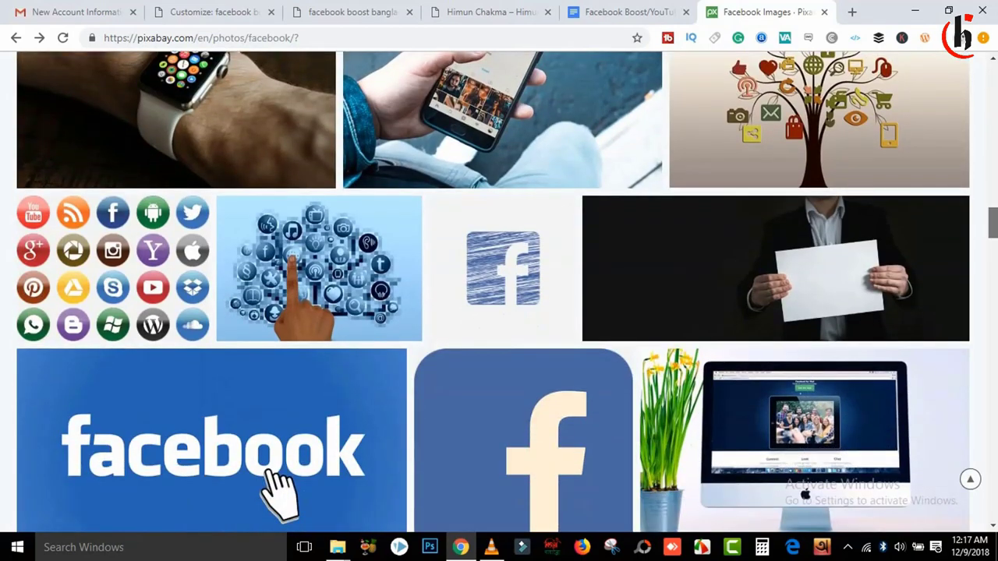
scroll(499, 292, "down", 7)
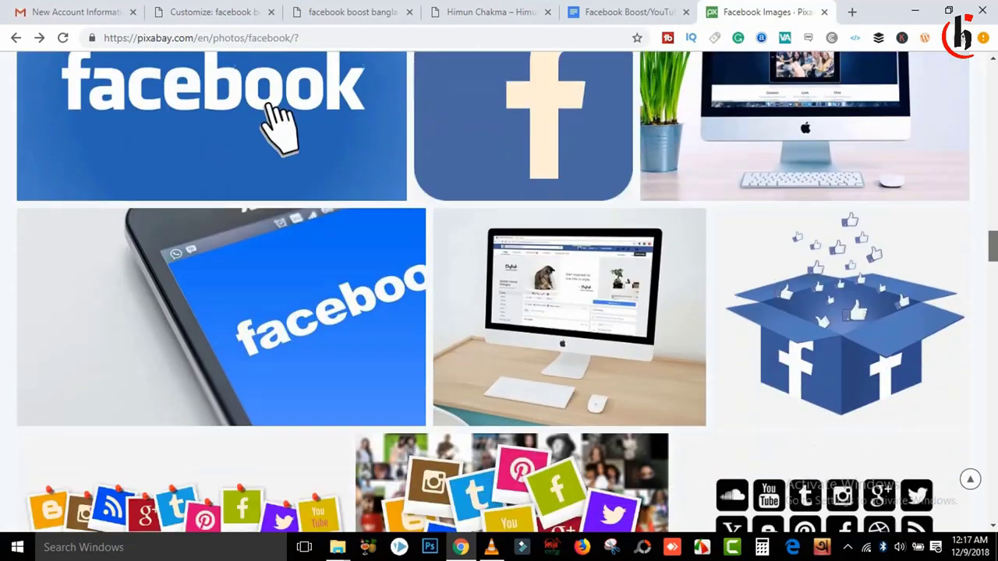
scroll(499, 291, "down", 5)
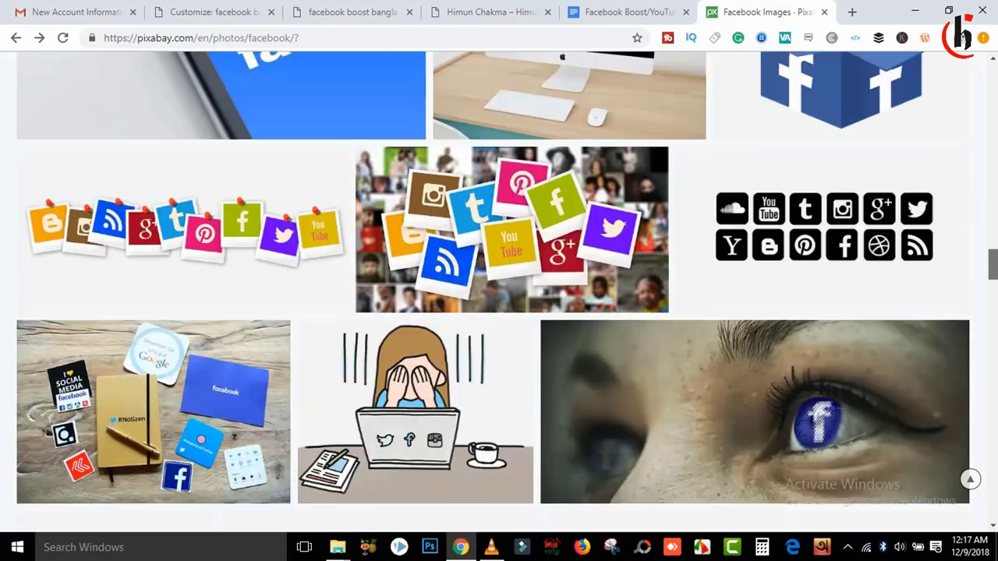
scroll(983, 223, "up", 12)
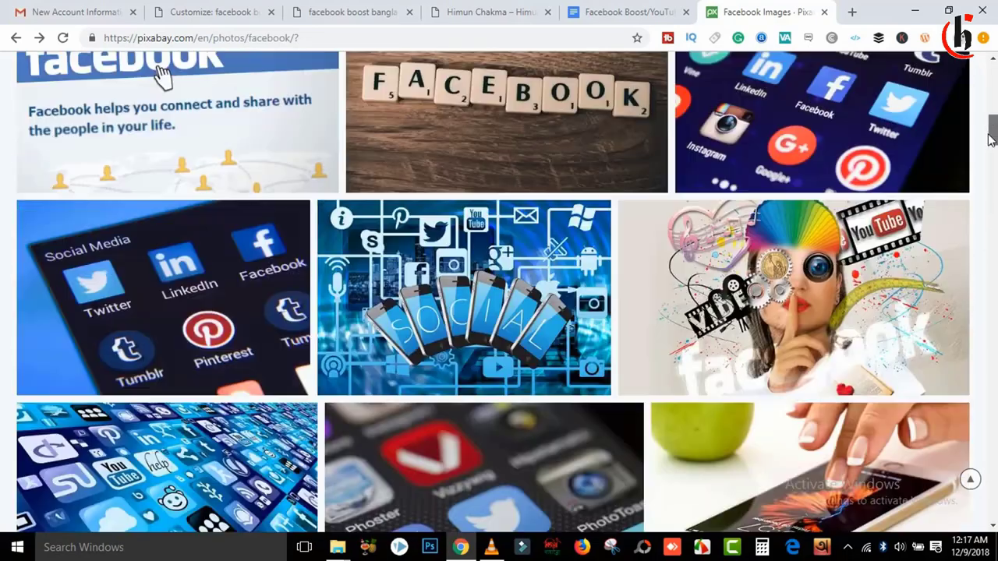
scroll(982, 223, "up", 2)
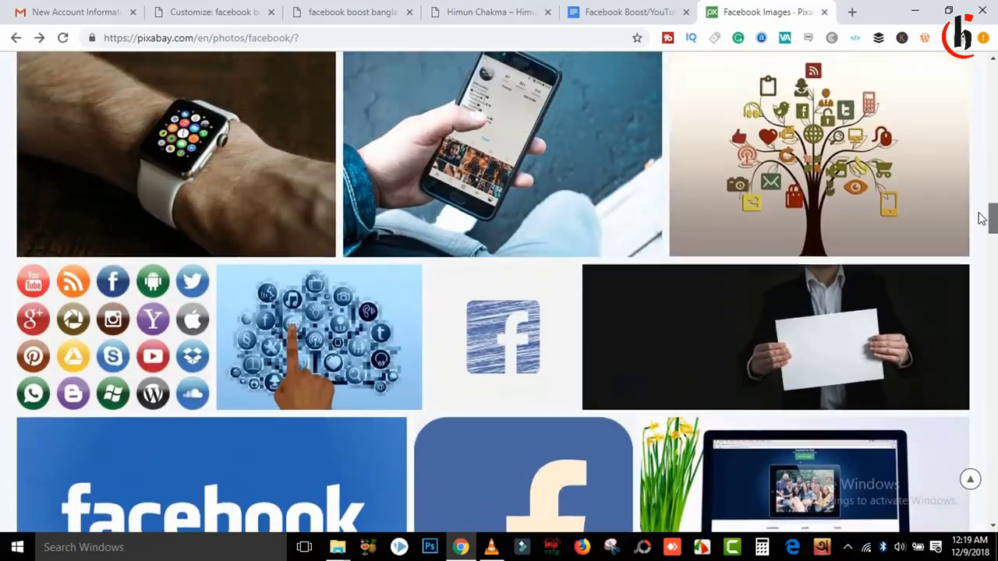
scroll(981, 216, "up", 2)
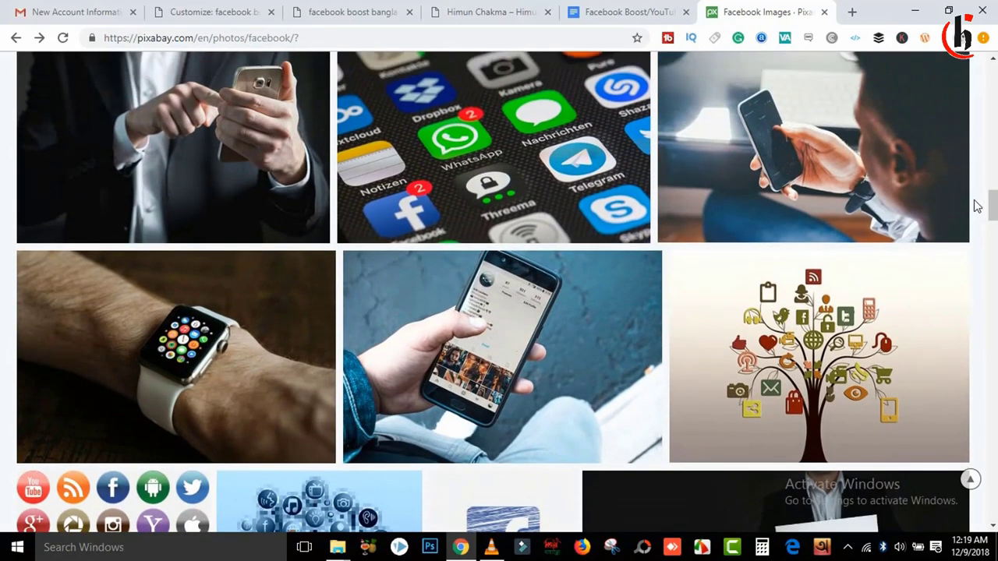
left_click(830, 165)
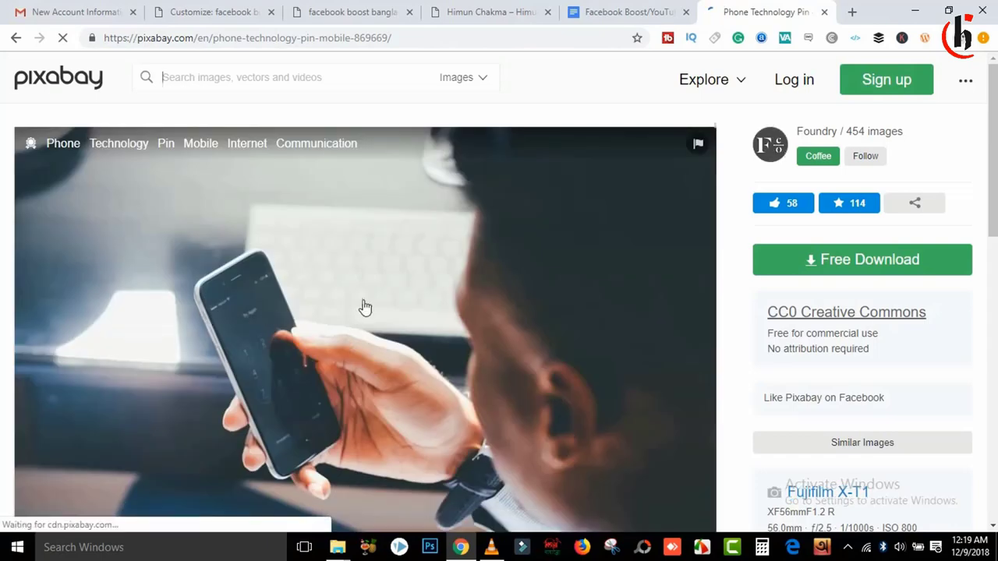
Step: Download the phone photo at 1920×1279 after passing the storefront reCAPTCHA
left_click(804, 368)
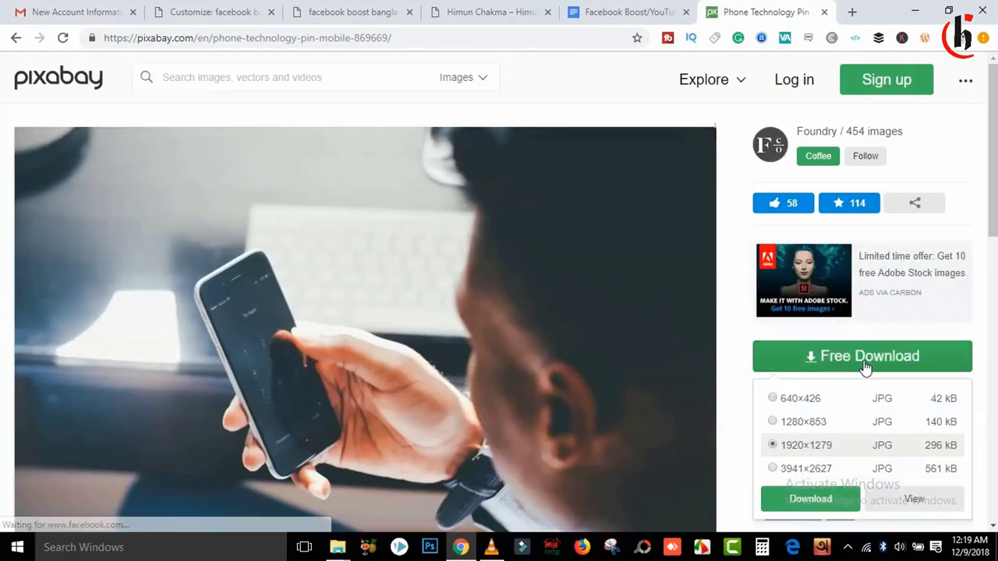
left_click(821, 499)
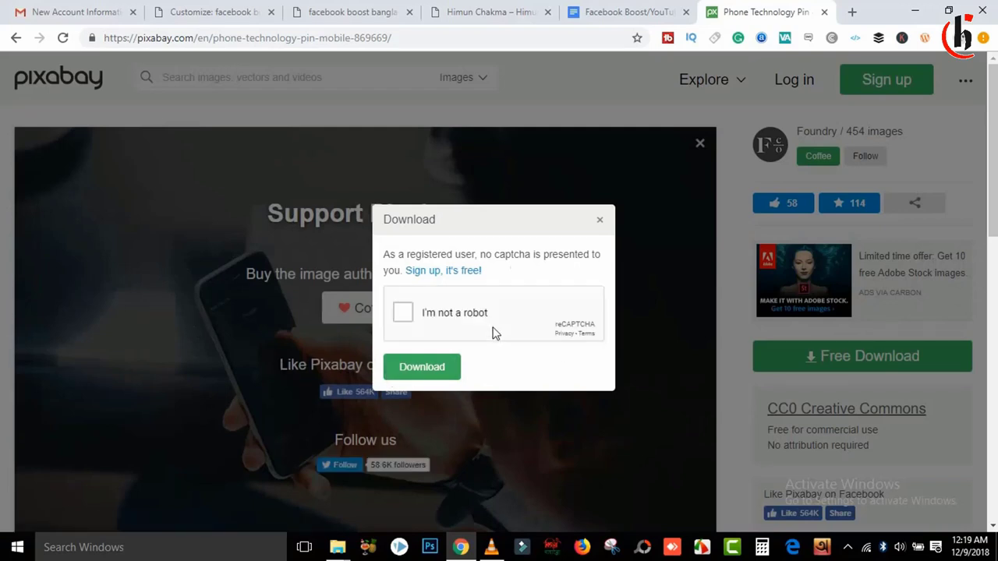
left_click(402, 312)
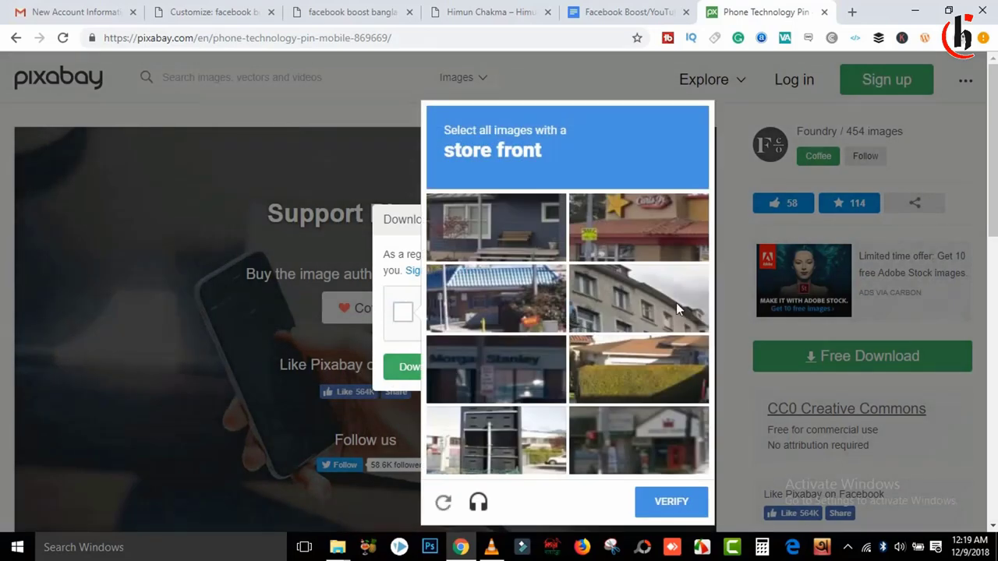
left_click(485, 382)
left_click(604, 448)
left_click(492, 278)
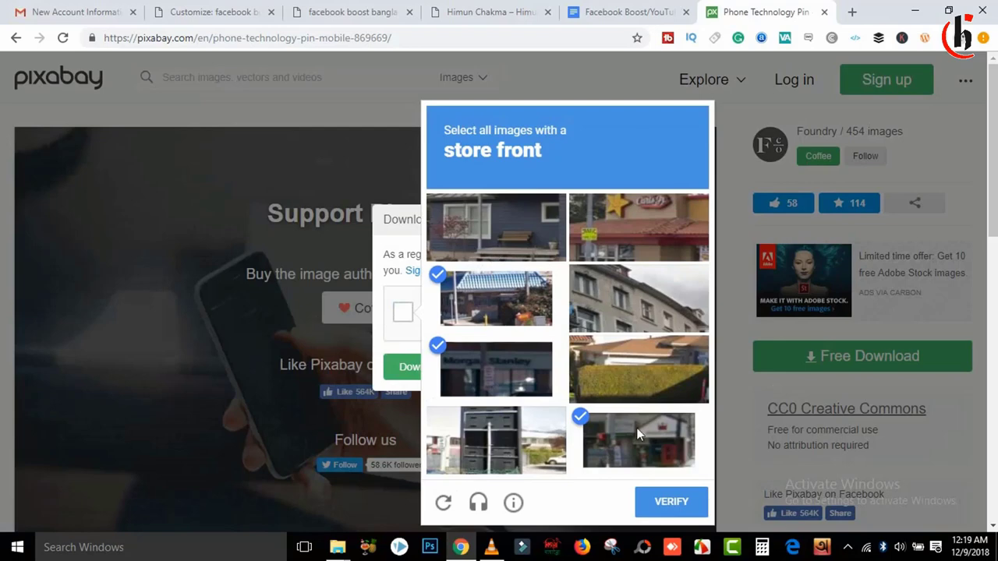
left_click(635, 230)
left_click(689, 505)
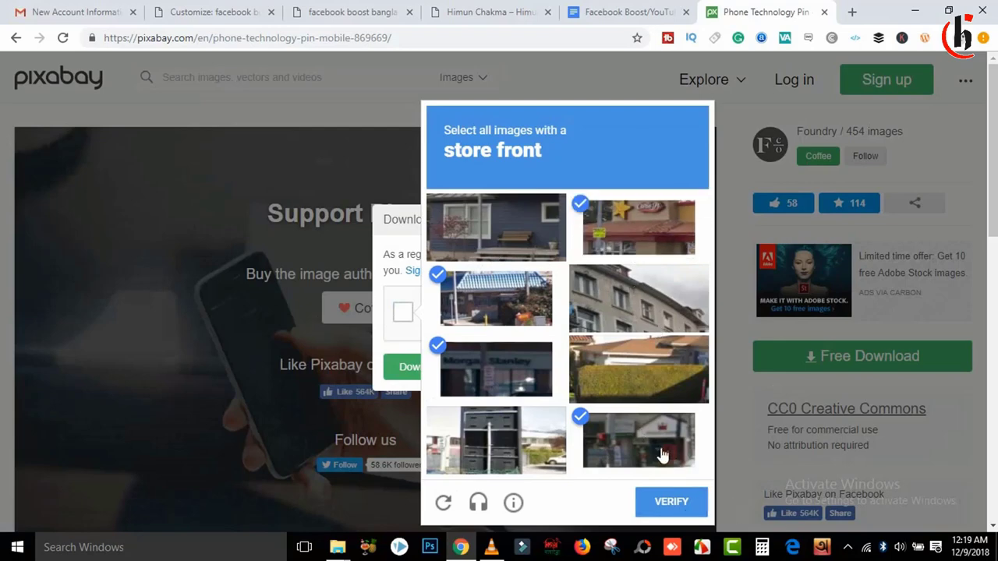
left_click(419, 371)
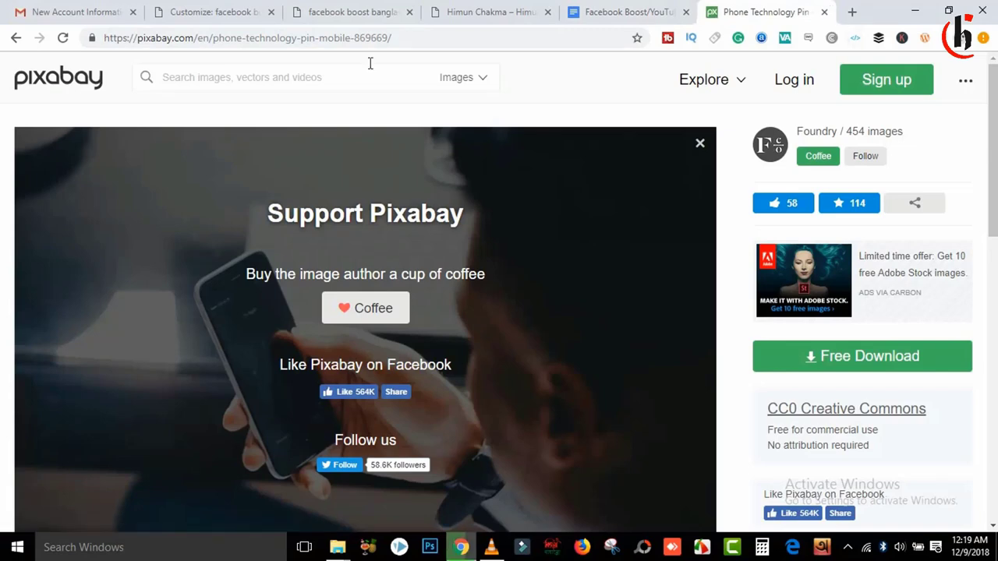
Step: Preview the downloaded photo, then close the preview and the Pixabay tab
double_click(145, 38)
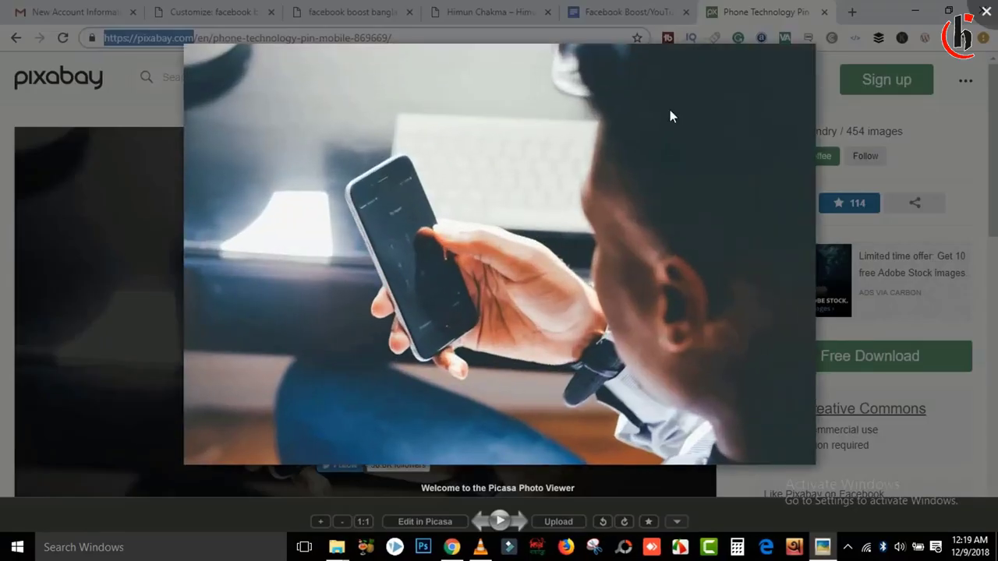
left_click(986, 12)
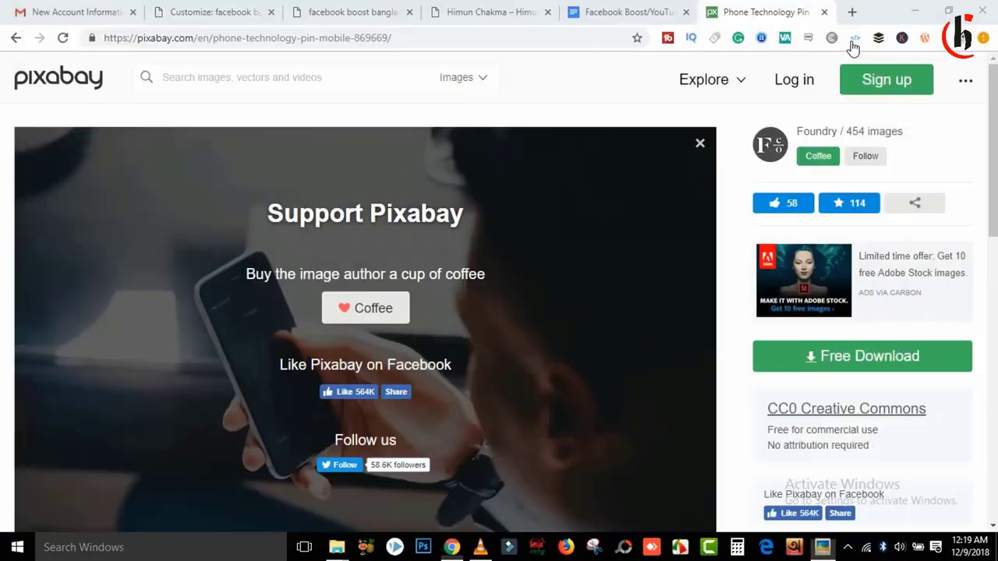
left_click(825, 12)
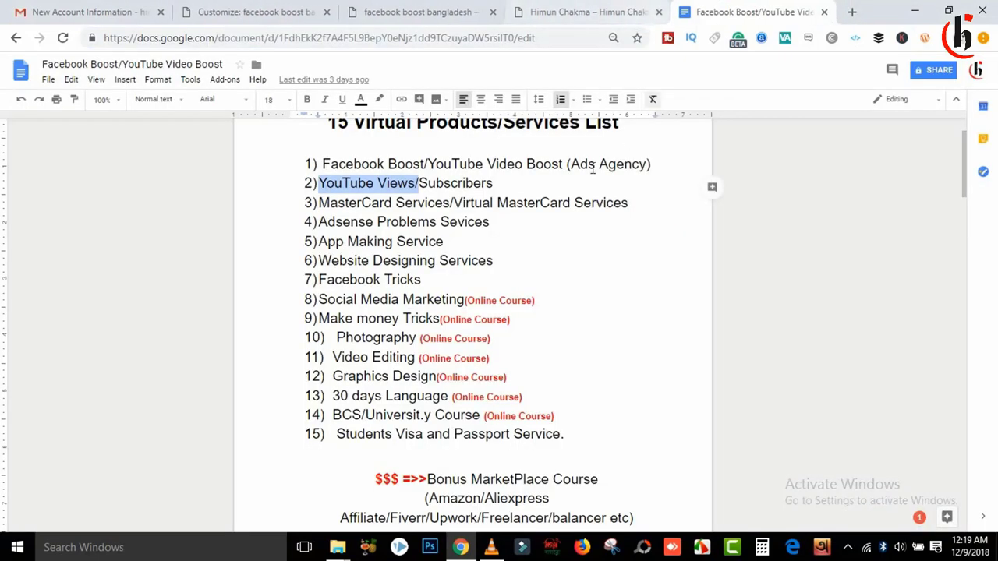
Step: In the Customize tab, open the background Select image file picker
left_click(254, 9)
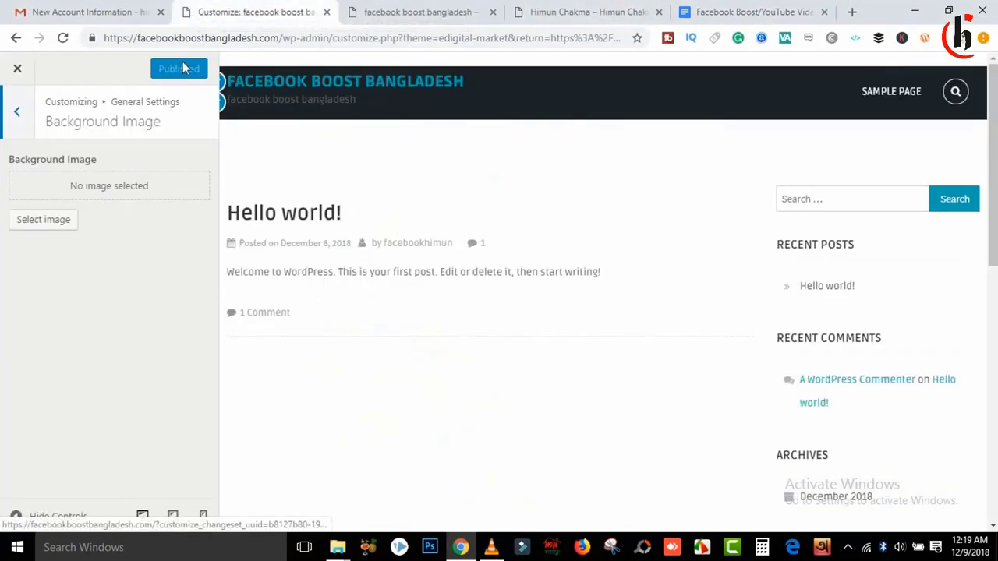
left_click(43, 219)
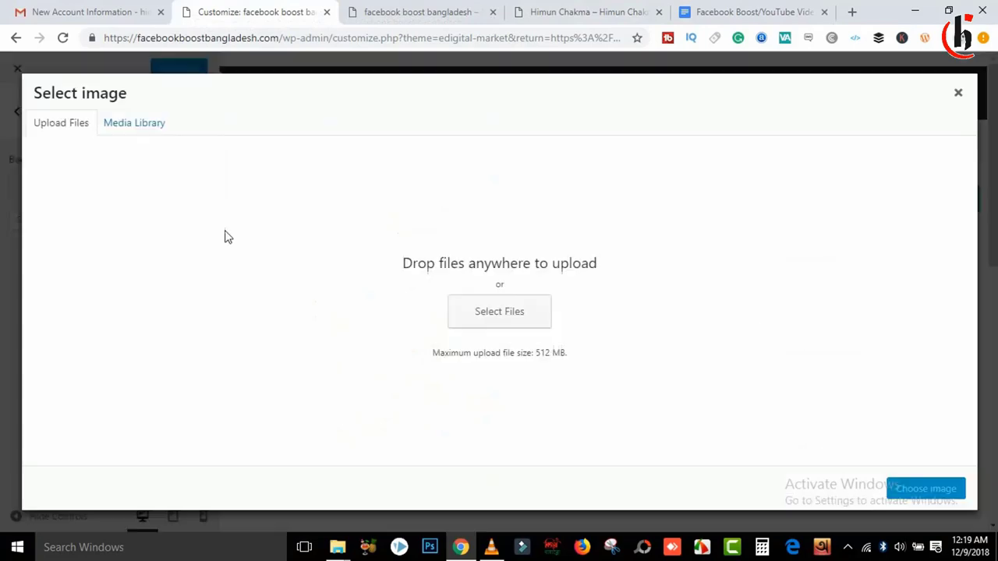
left_click(499, 311)
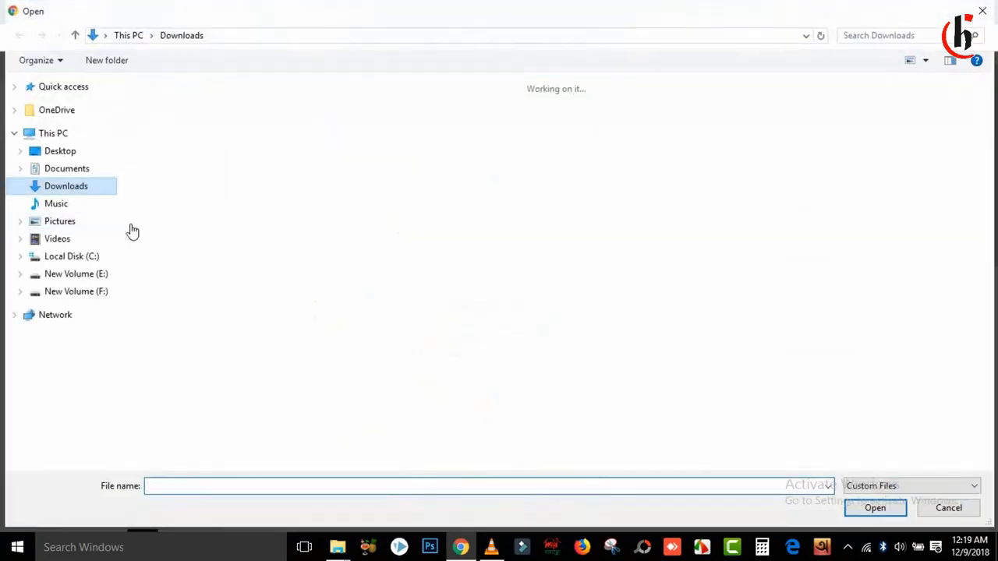
Step: Rename the downloaded picture to facebook boost bangladesh.jpg and upload it
type("adehs")
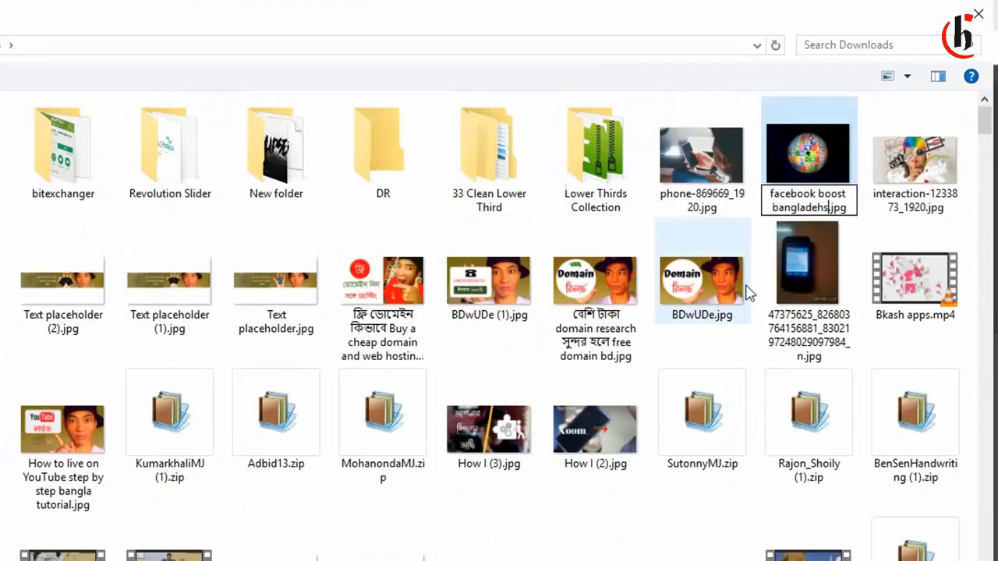
key("Return")
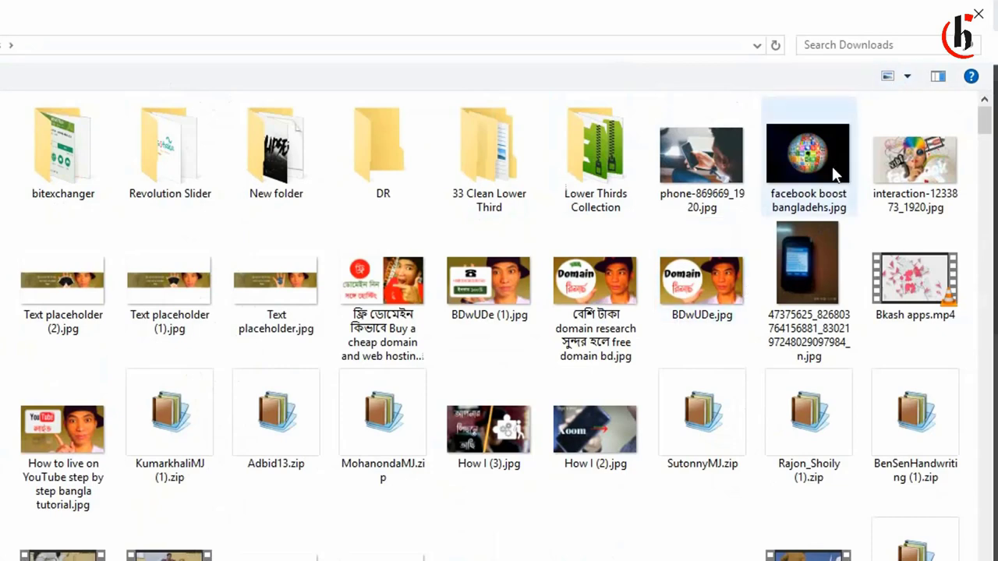
right_click(834, 176)
key("Escape")
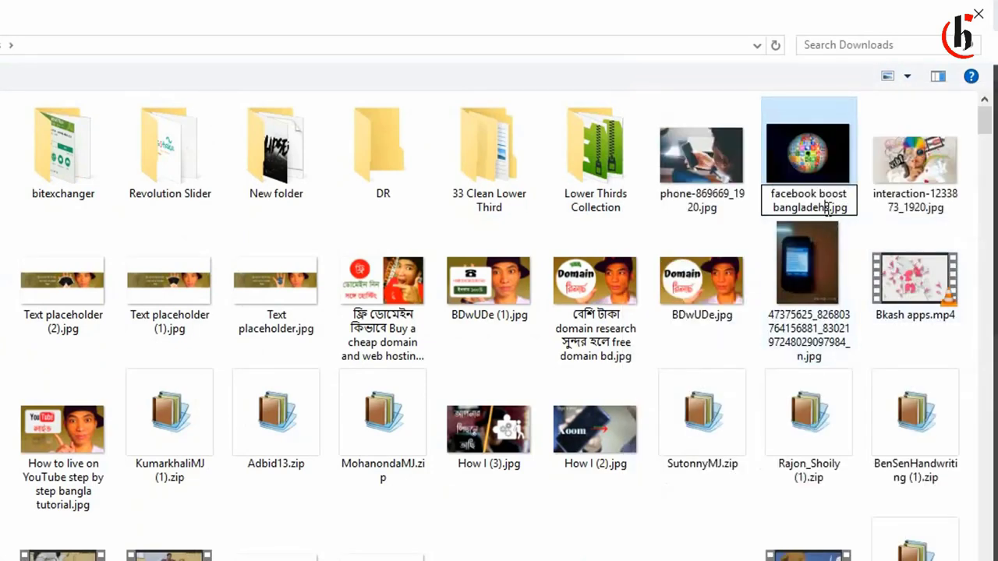
key("BackSpace")
key("BackSpace")
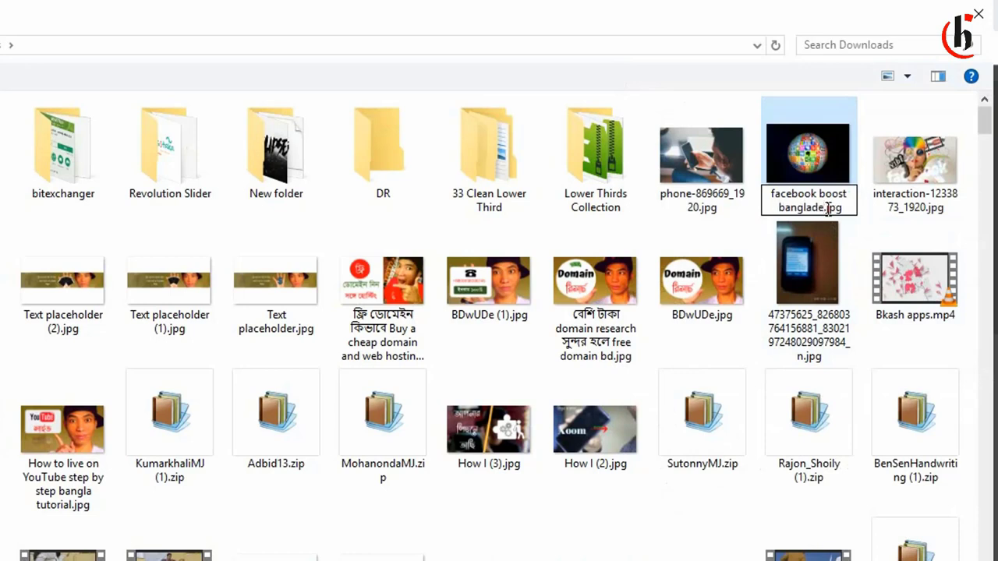
type("sh")
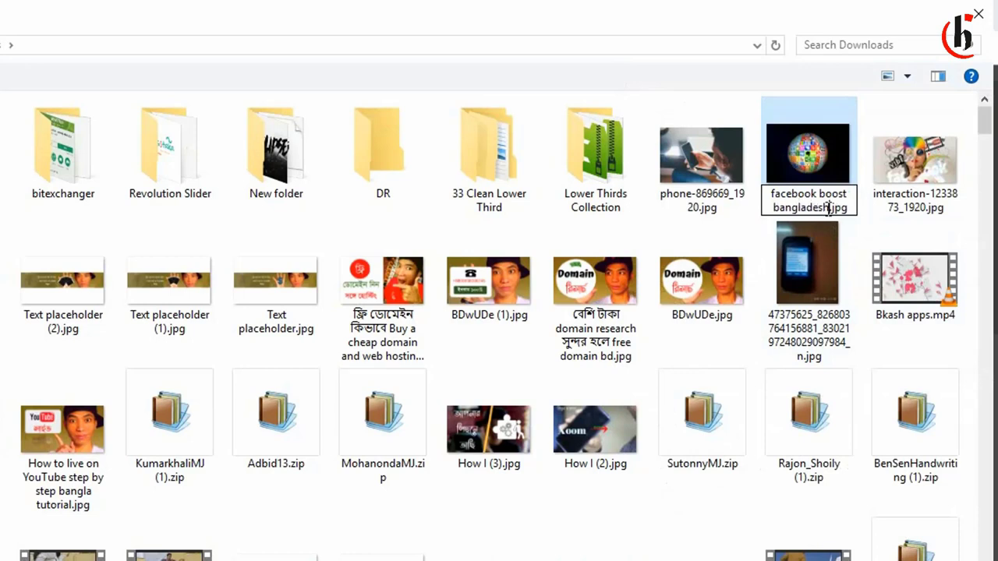
key("Return")
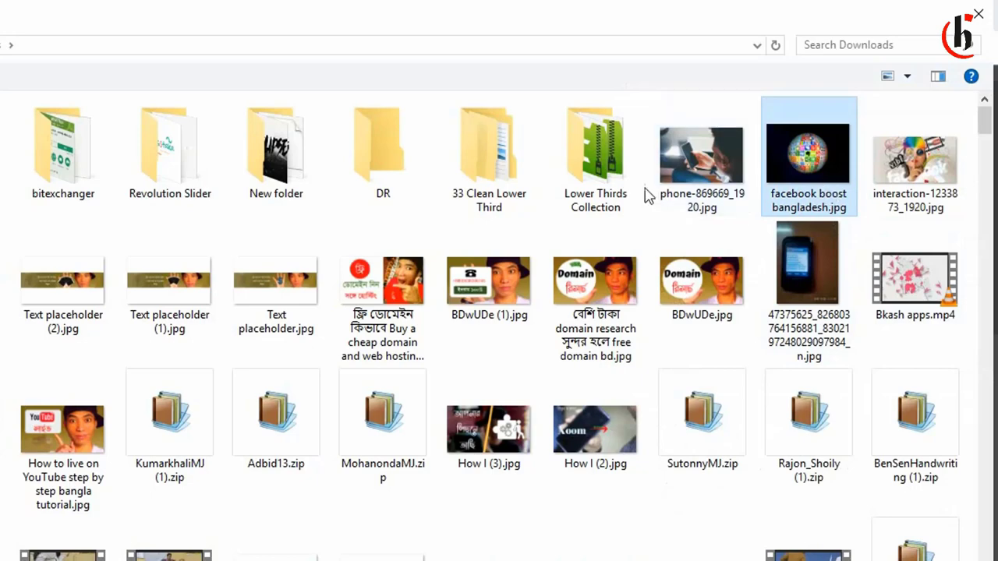
double_click(805, 148)
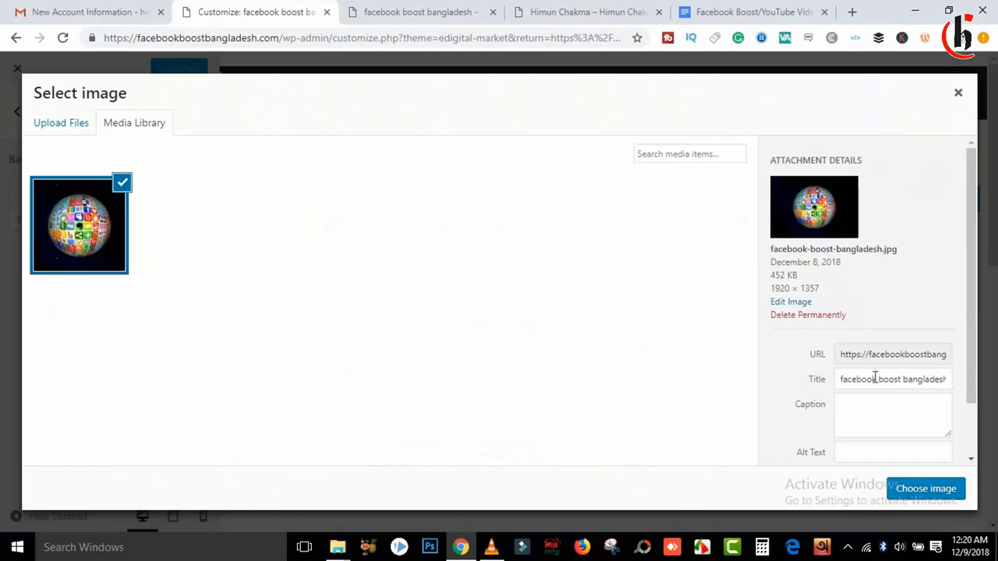
Step: Copy the title into Alt Text with a capital F, then choose the globe image
triple_click(876, 379)
key("ctrl+c")
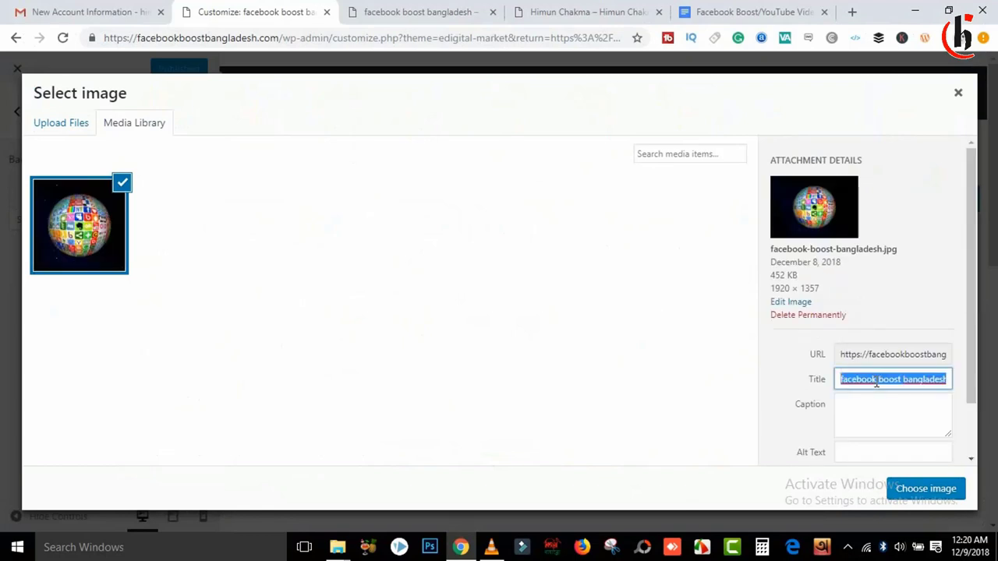
scroll(965, 263, "down", 1)
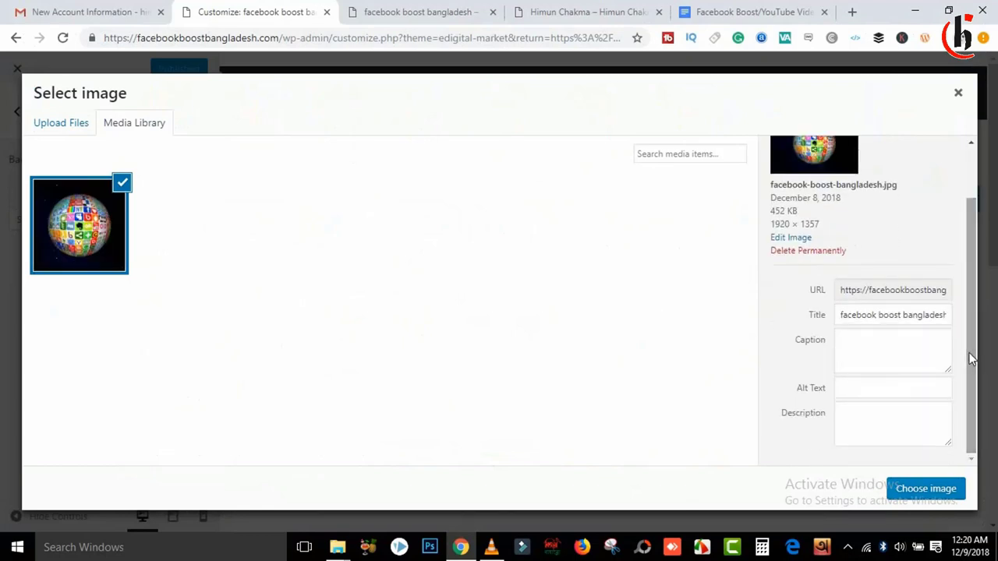
left_click(870, 387)
key("ctrl+v")
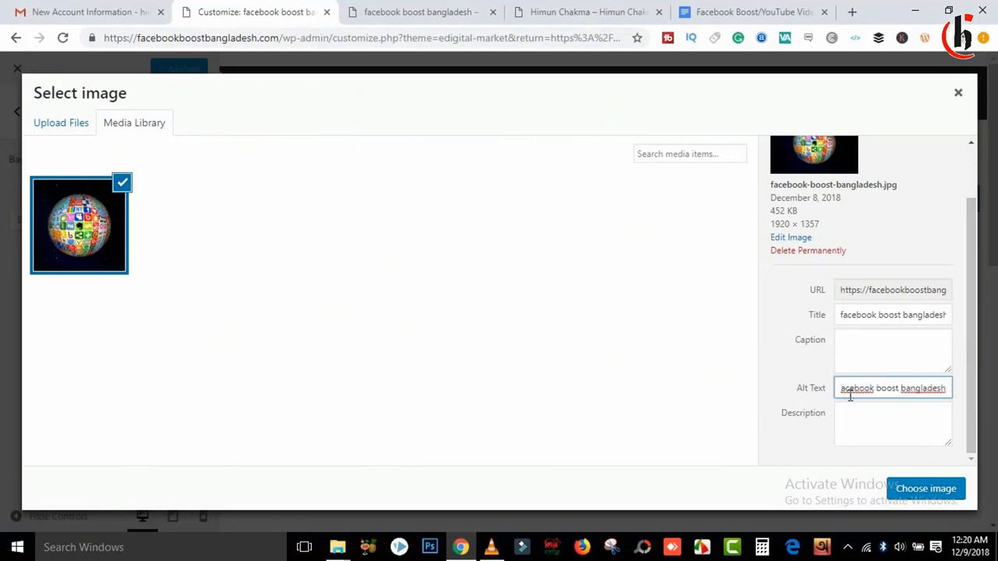
type("F")
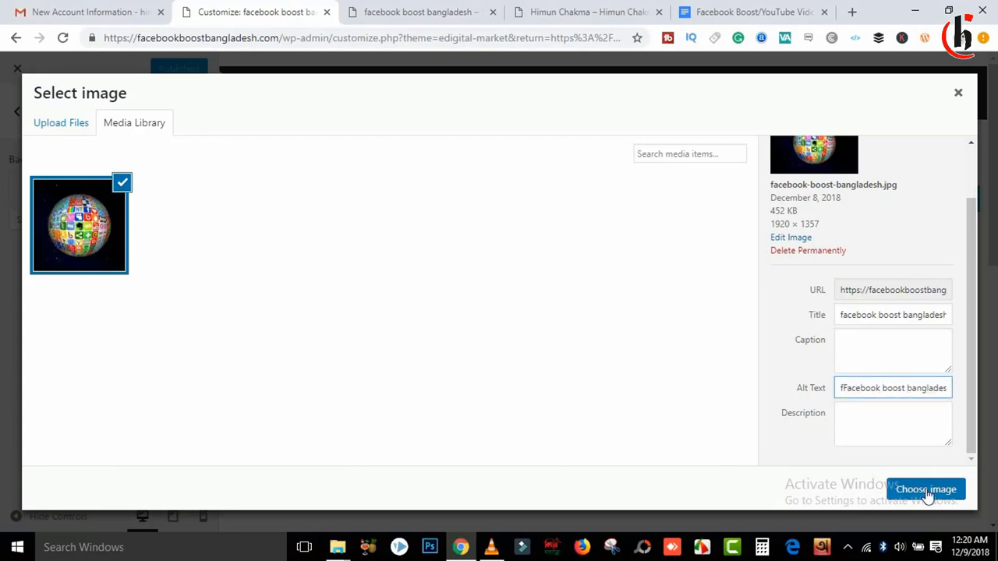
left_click(926, 489)
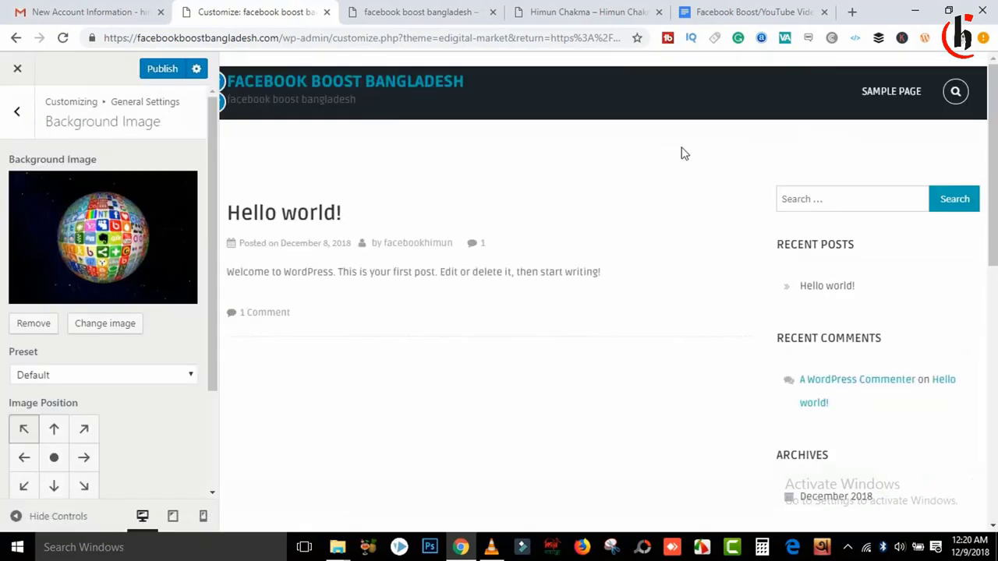
Step: Publish the background change, reload the live site, view Hello world, and return to Customize
left_click(162, 70)
left_click_drag(987, 101, 946, 78)
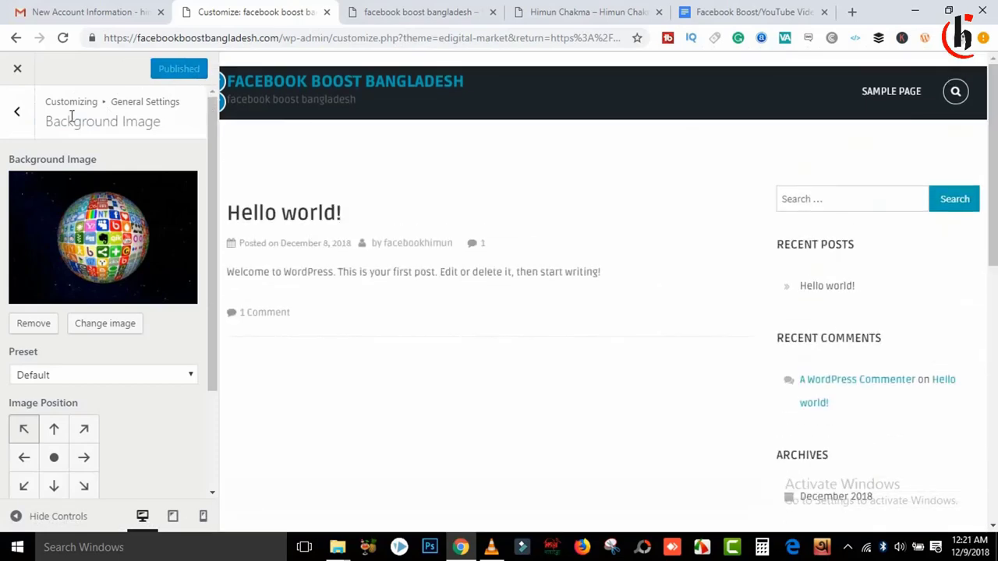
left_click(431, 9)
left_click(63, 37)
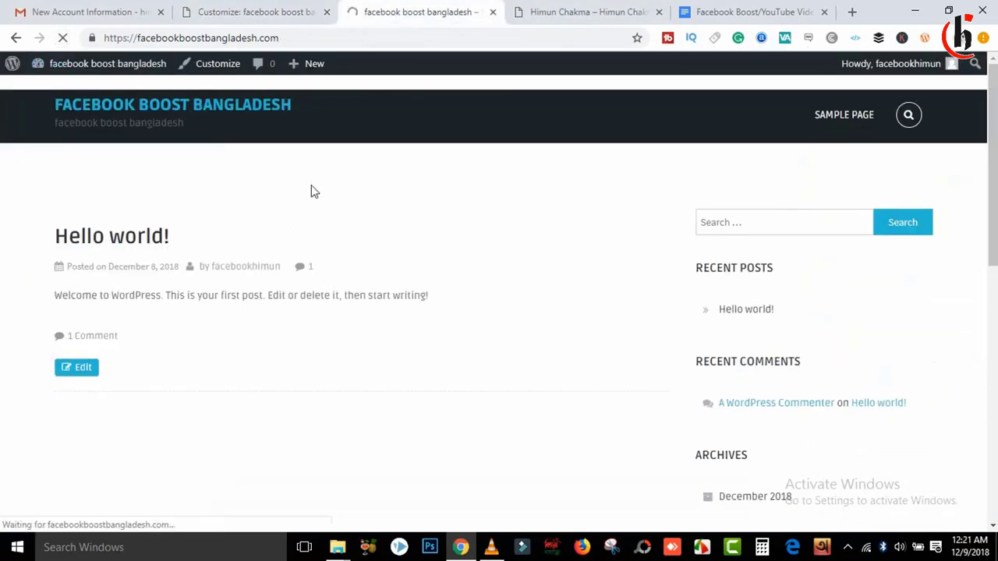
left_click(135, 242)
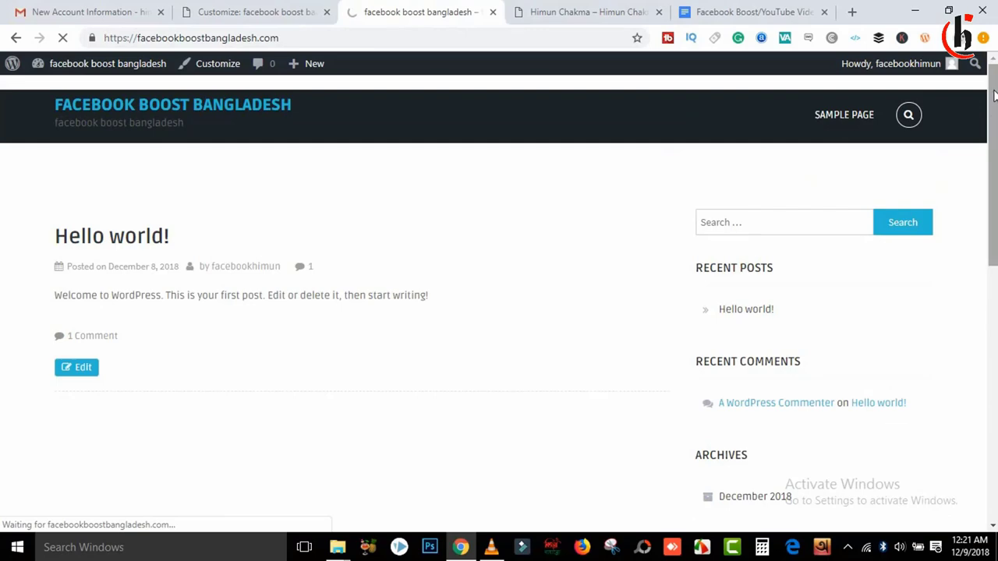
scroll(992, 94, "down", 4)
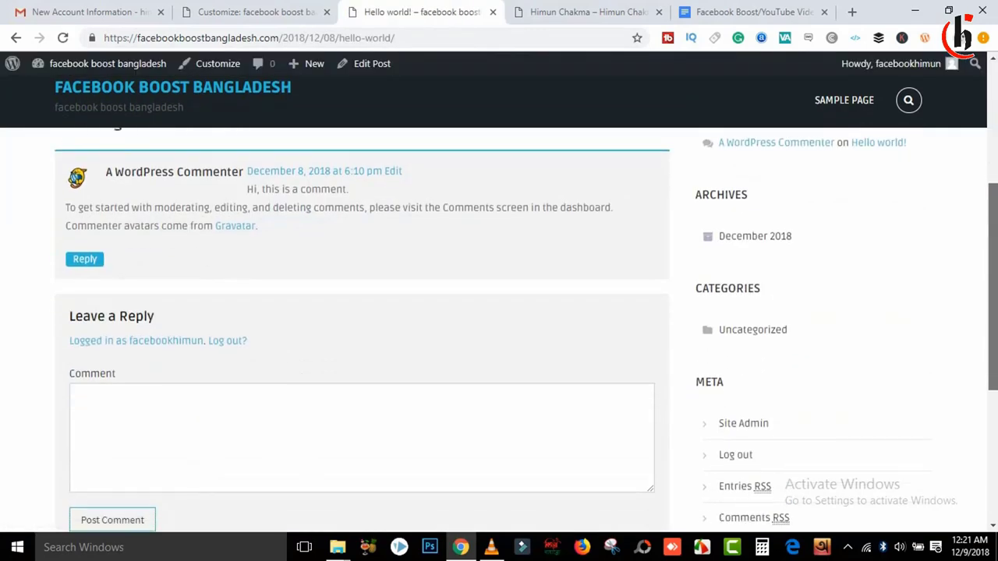
scroll(993, 93, "up", 5)
left_click(263, 8)
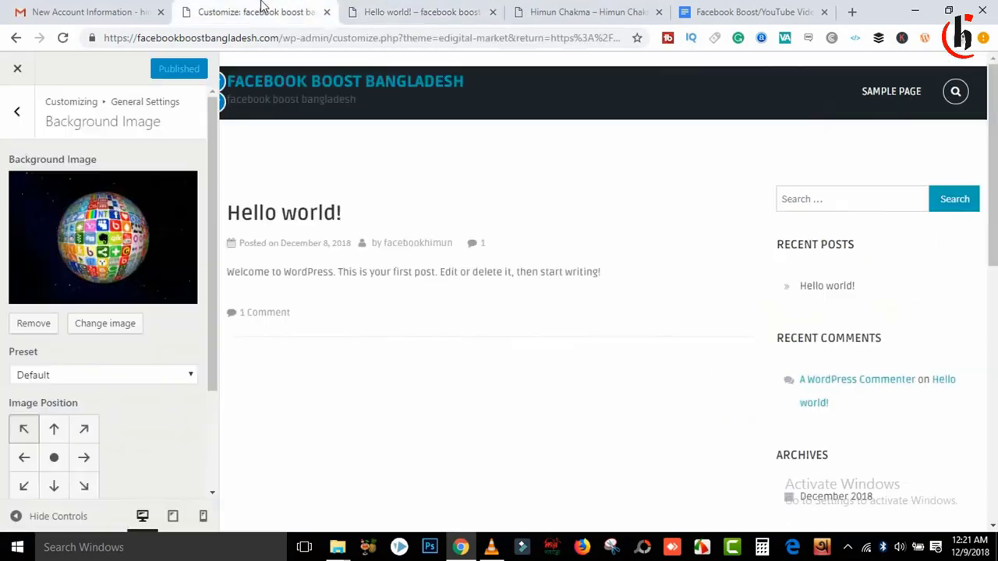
Step: In Homepage Settings, try A static page, then revert to Your latest posts
left_click(12, 117)
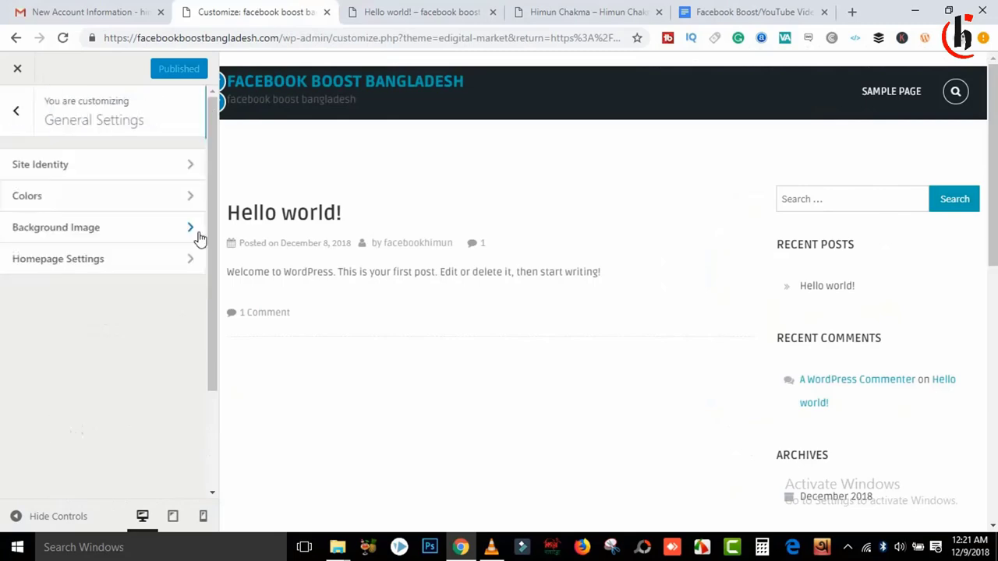
left_click(107, 262)
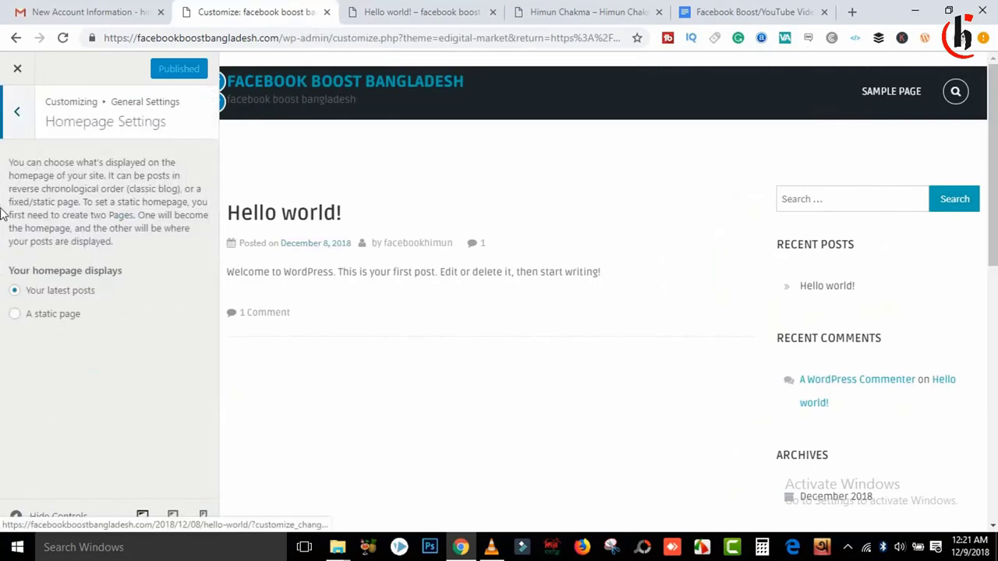
double_click(43, 316)
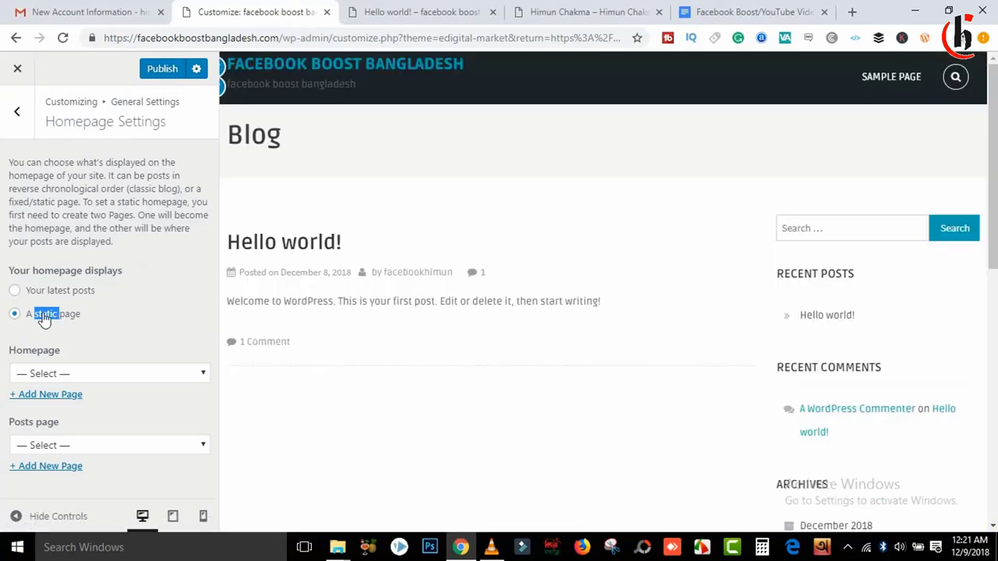
left_click(14, 290)
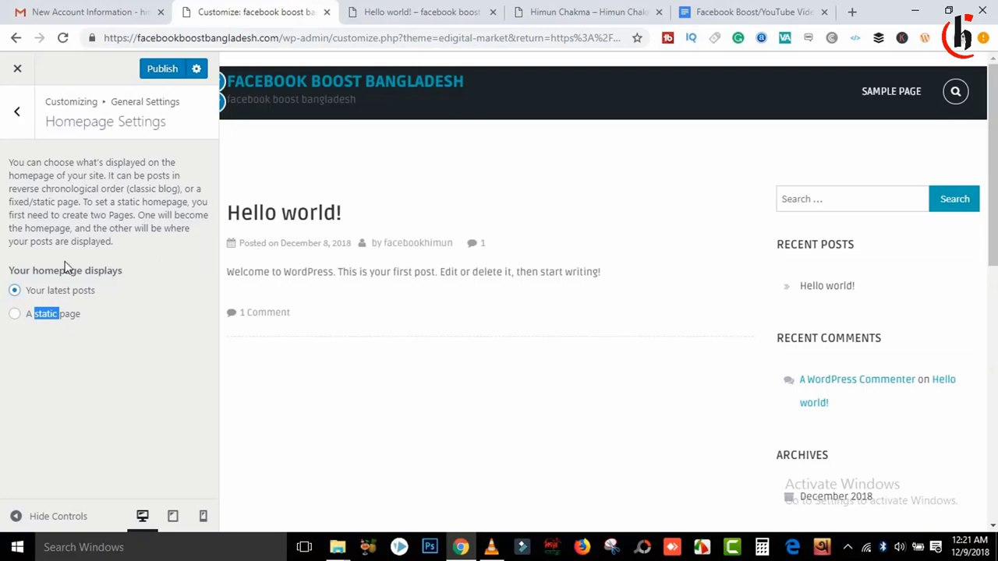
Step: Look over InnerPages Settings and return to the main customizer sections
left_click(19, 114)
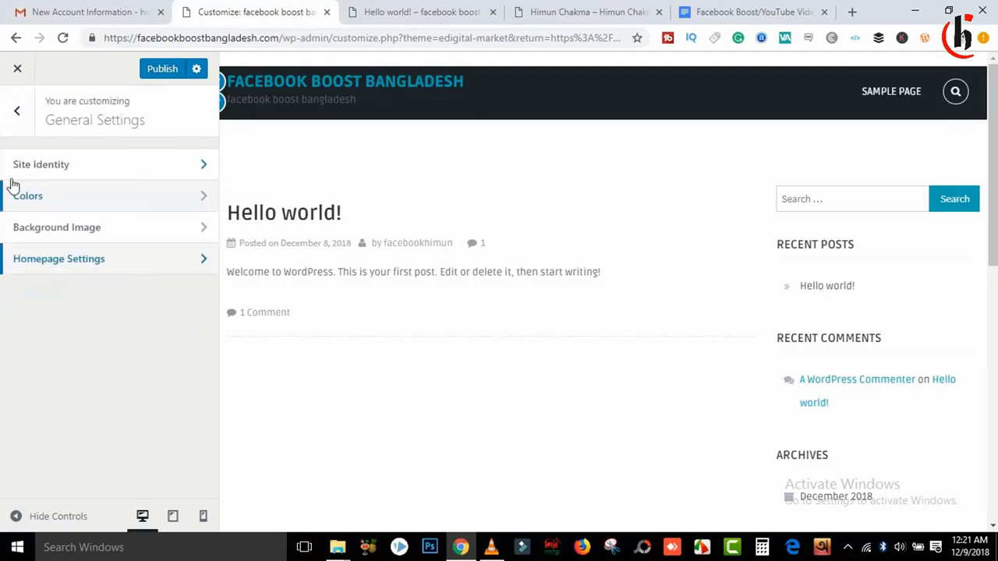
left_click(18, 115)
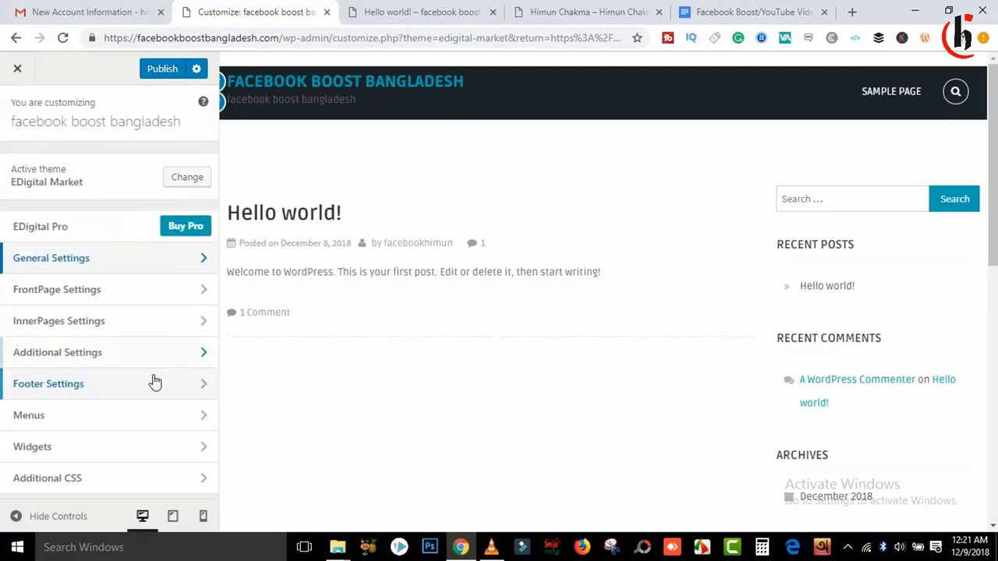
left_click(73, 322)
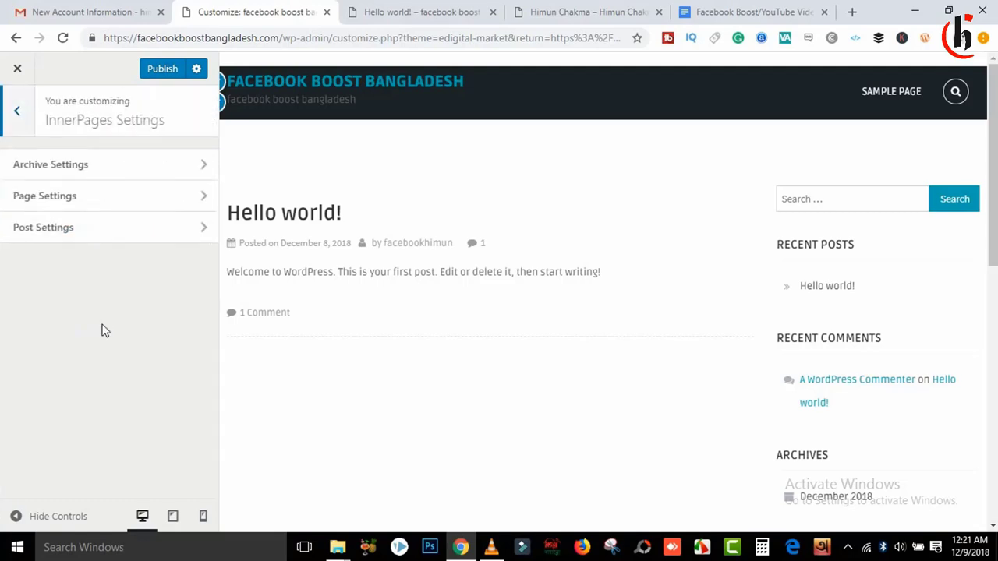
left_click(17, 112)
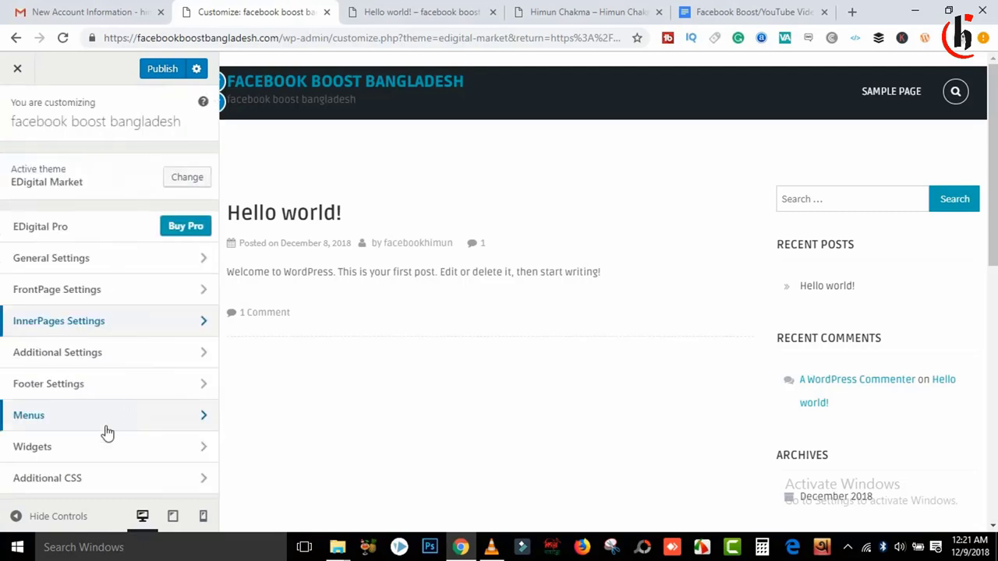
left_click(137, 417)
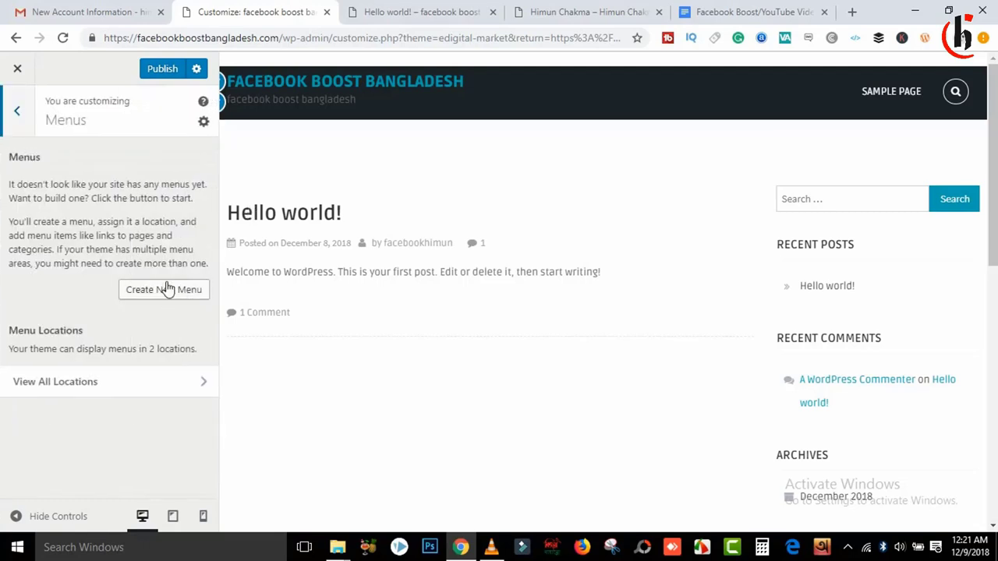
Step: Create a menu named 'Main Meno', tick the Primary Menu location, and continue with Next
left_click(166, 288)
left_click(590, 11)
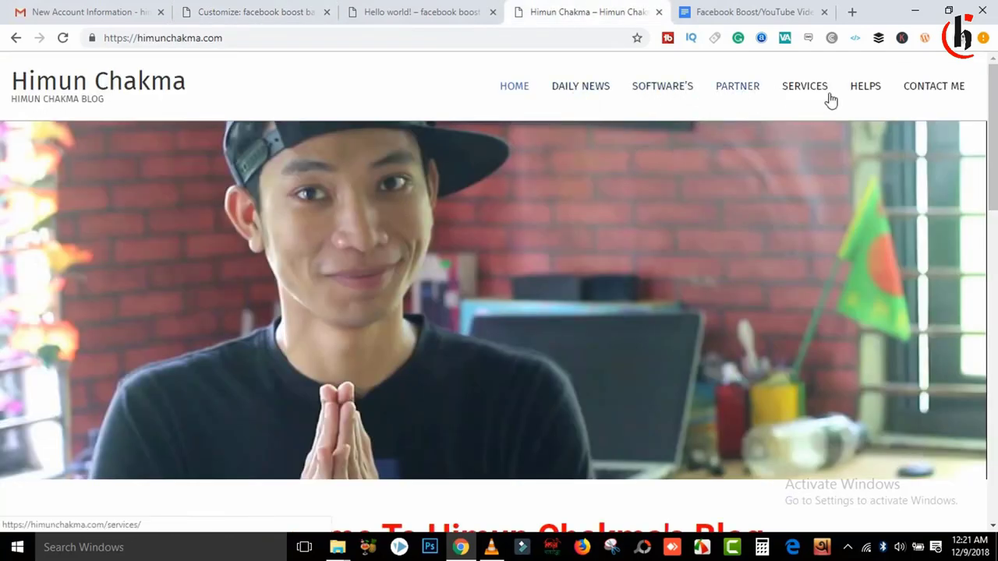
left_click(262, 11)
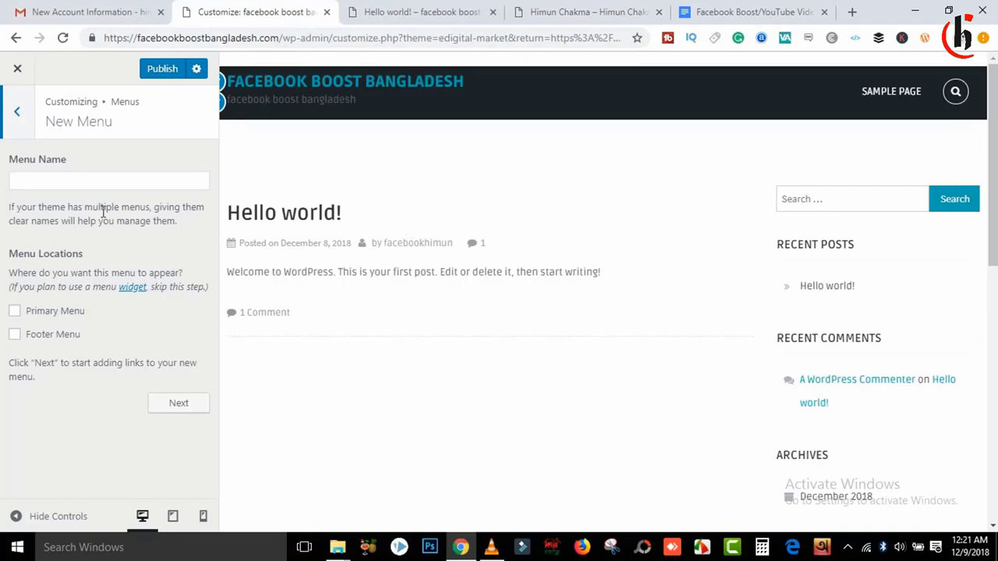
left_click(55, 184)
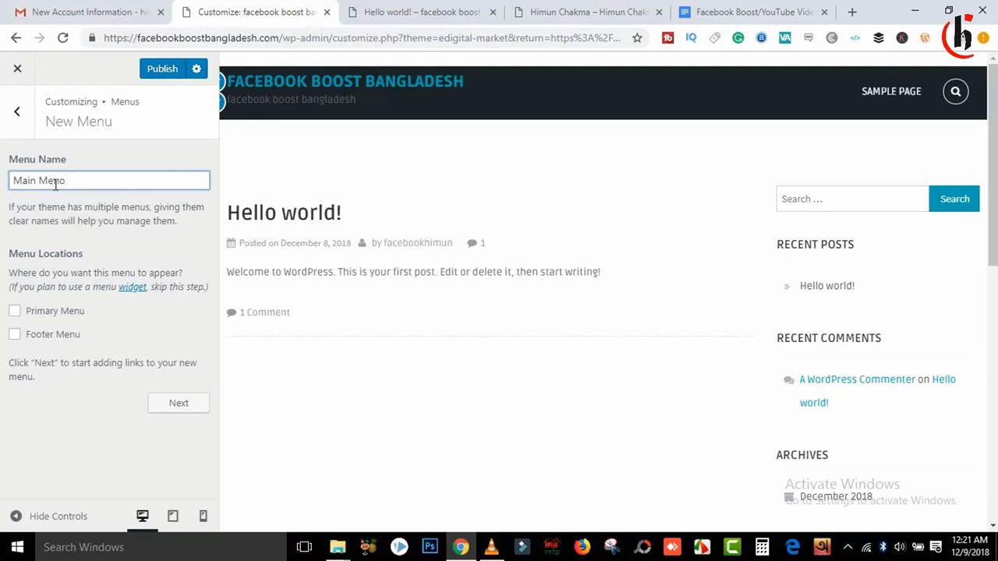
key("ctrl+a")
left_click(22, 314)
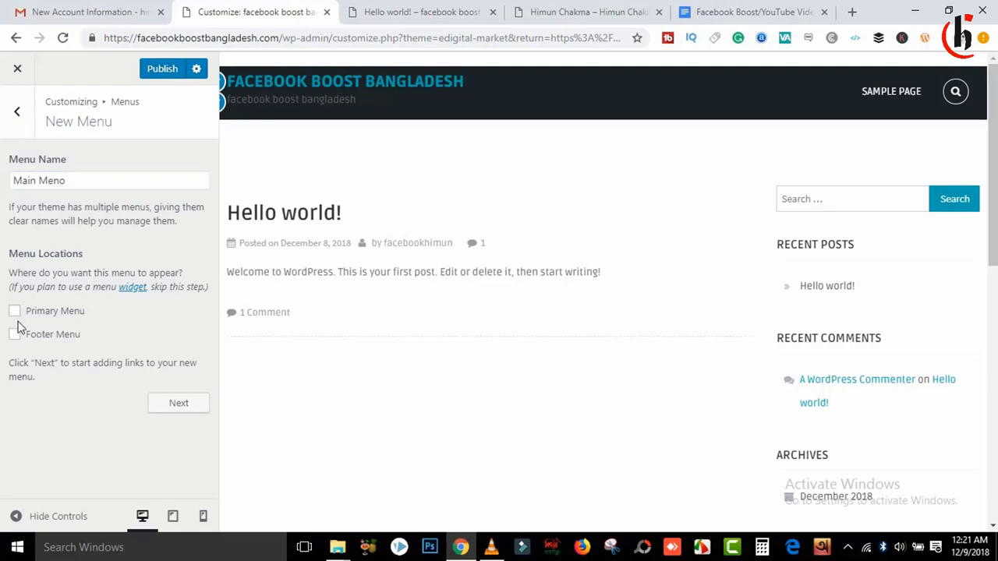
left_click(16, 311)
left_click(180, 408)
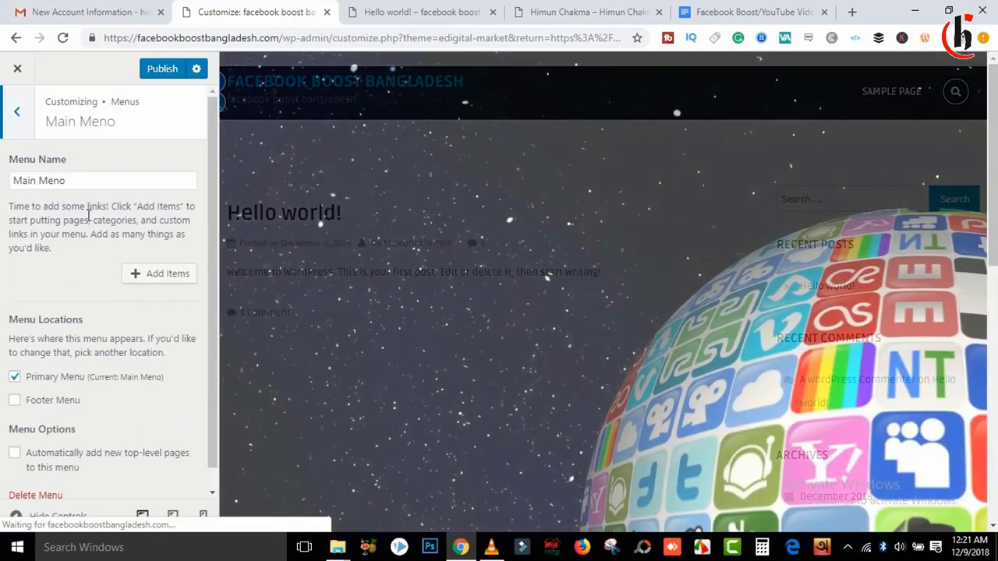
scroll(216, 255, "down", 1)
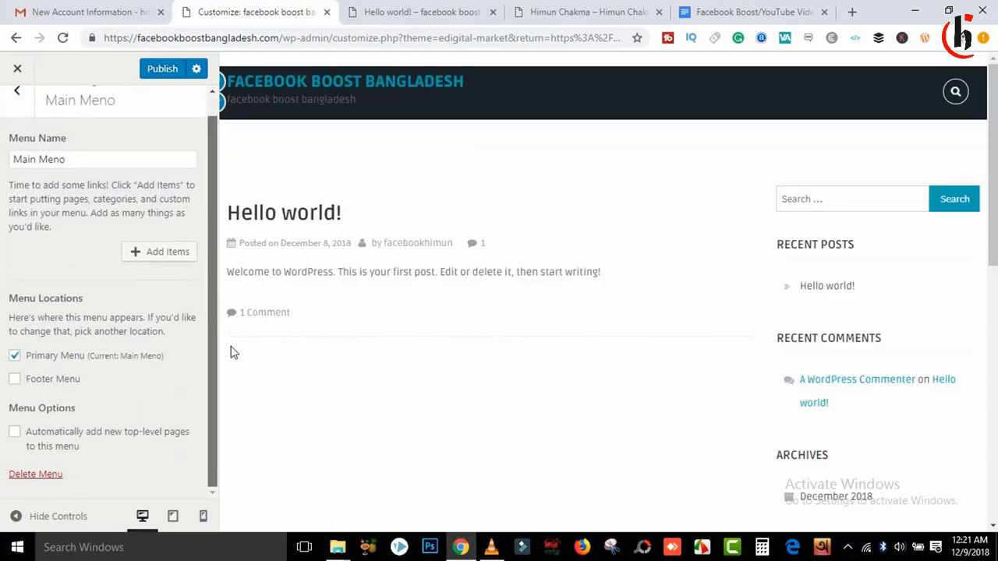
Step: Add Home and a newly created Facebook Boost page to the Main Meno menu
left_click(170, 256)
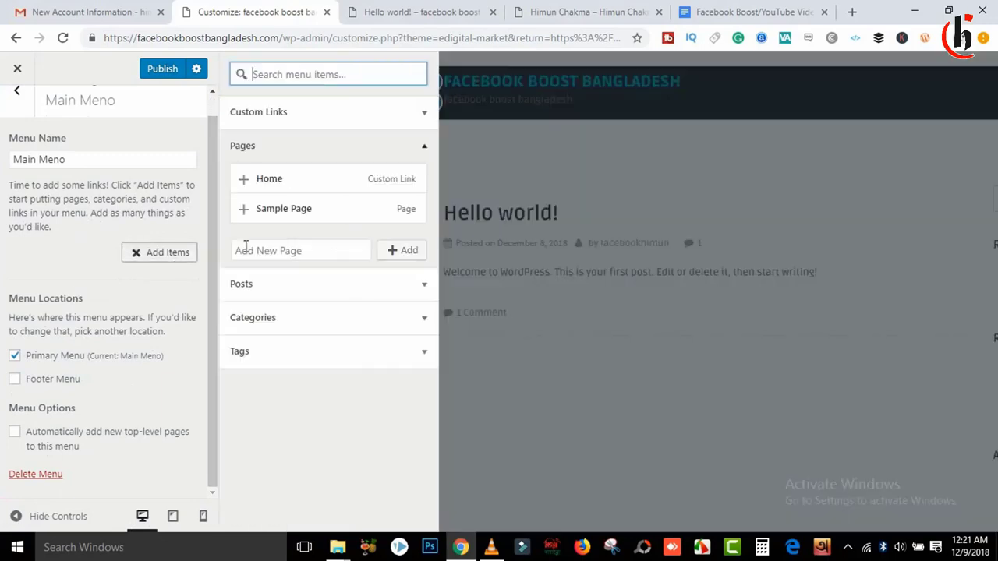
left_click(245, 181)
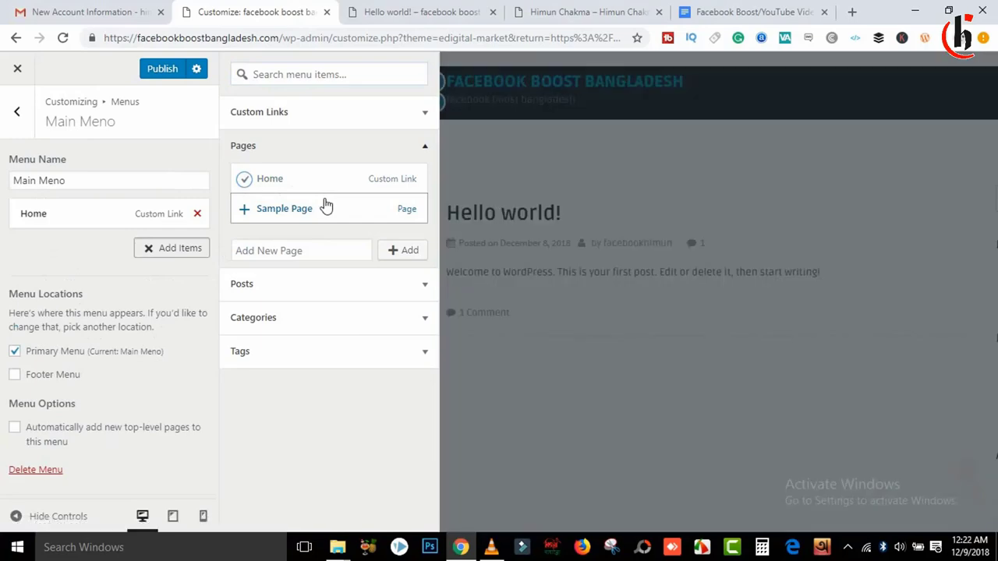
left_click(271, 248)
left_click(568, 9)
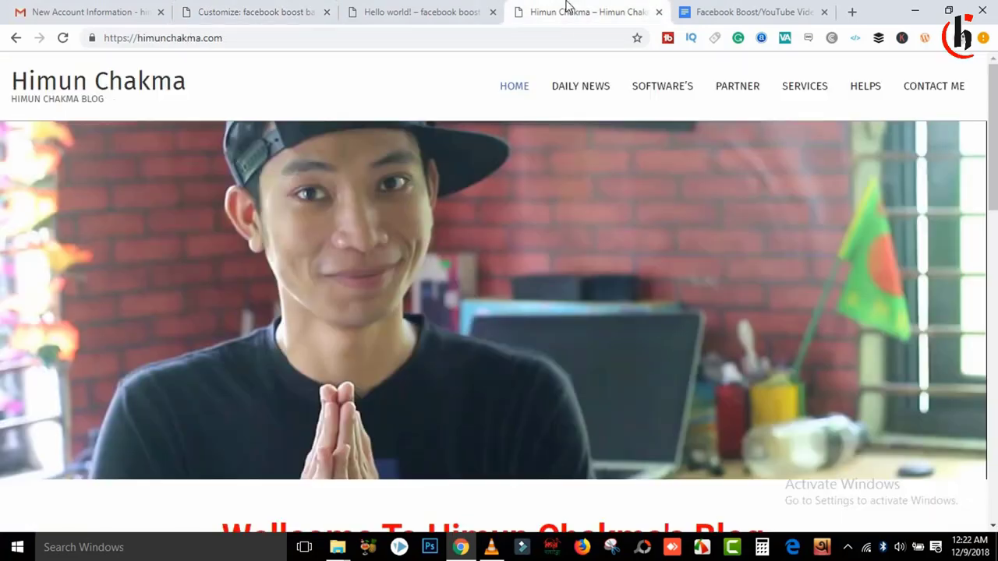
left_click(777, 9)
left_click(232, 11)
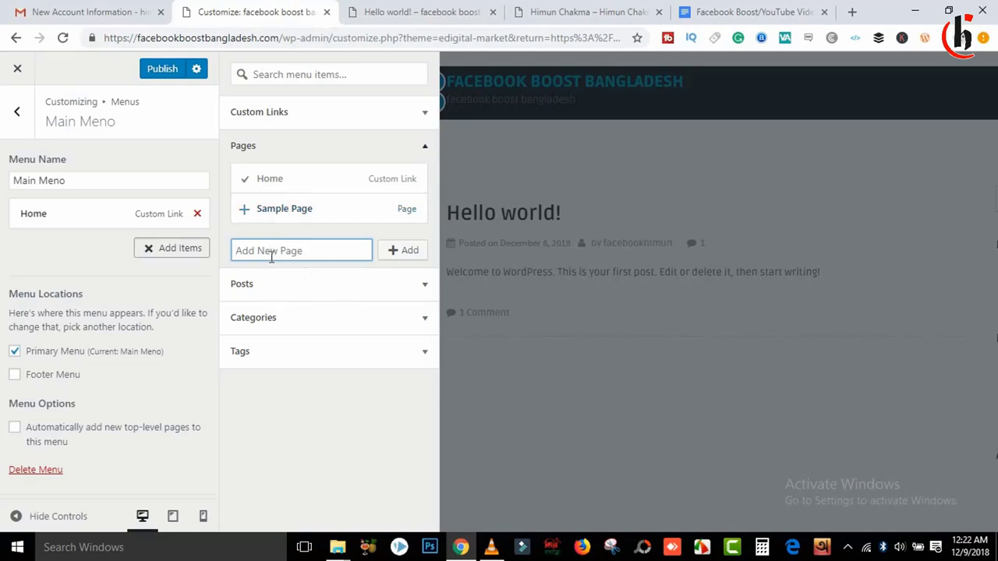
type("Facebook Boost")
left_click(411, 258)
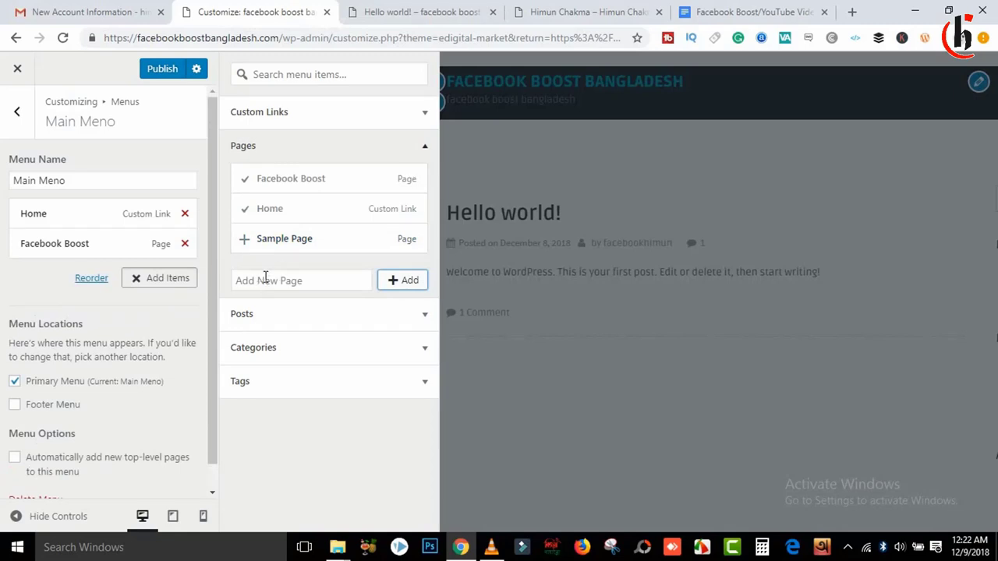
Step: Create a new YouTube Video Boost page in the menu, checking the Google Docs services list
left_click(265, 279)
type("YouTube Video Boost")
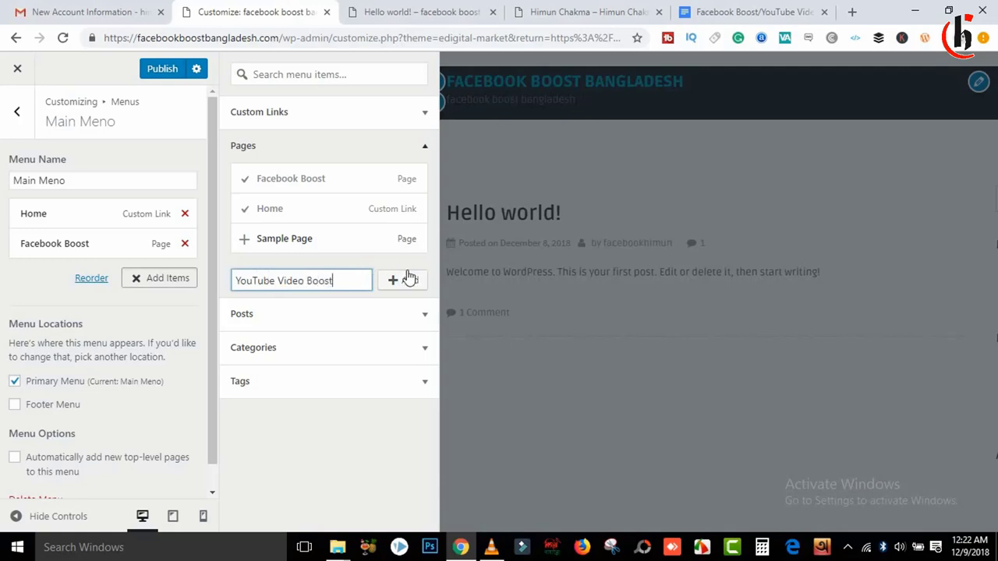
left_click(407, 279)
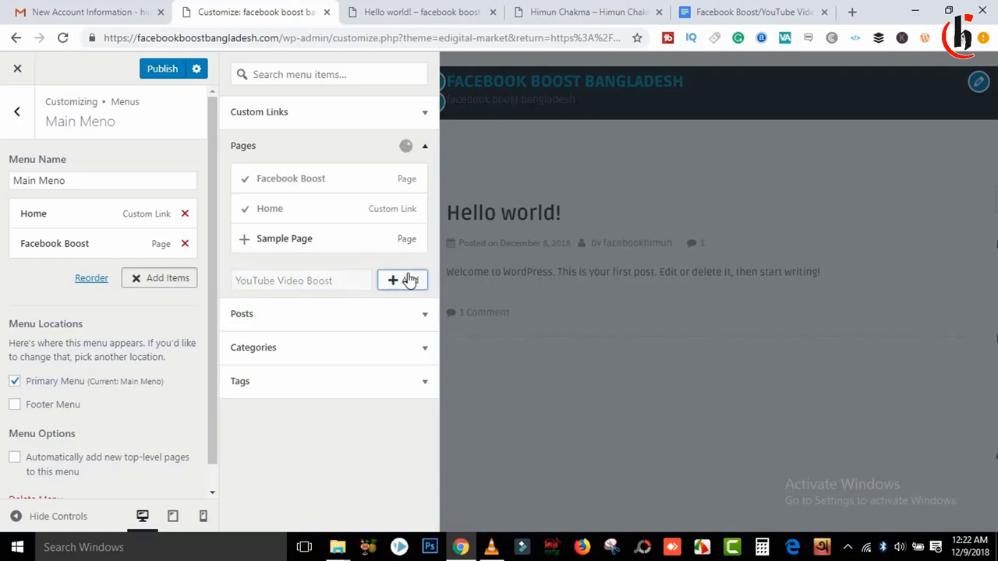
left_click(549, 11)
left_click(749, 11)
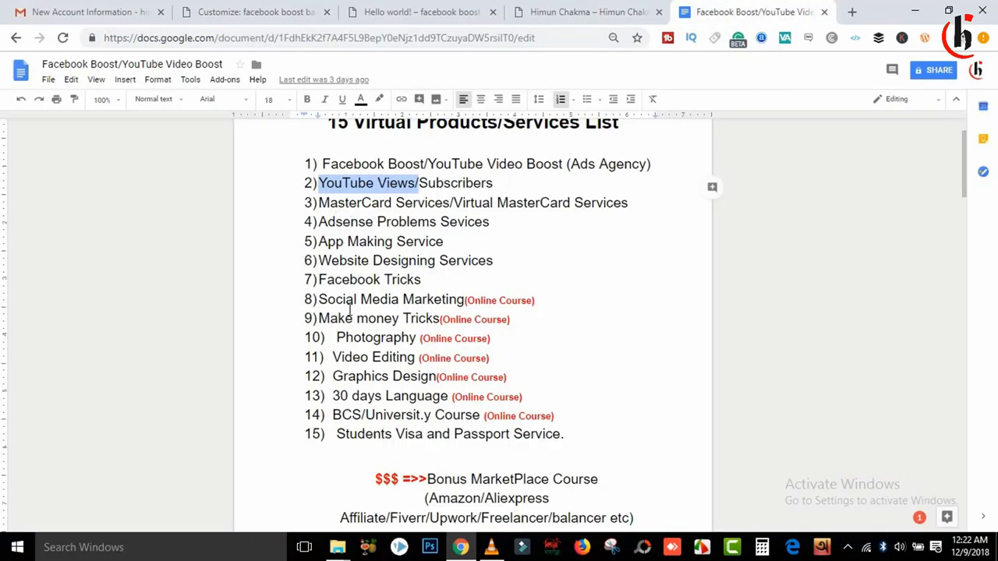
left_click(257, 12)
left_click(304, 308)
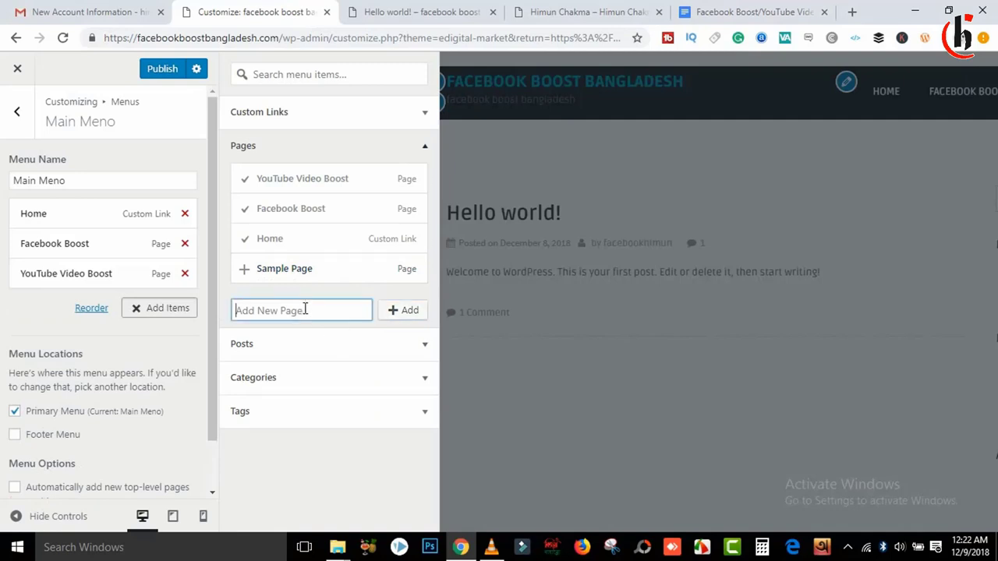
Step: Create a new Web Site Design page in the menu, correcting the spelling of Design
type("Web Site Desgin")
right_click(288, 314)
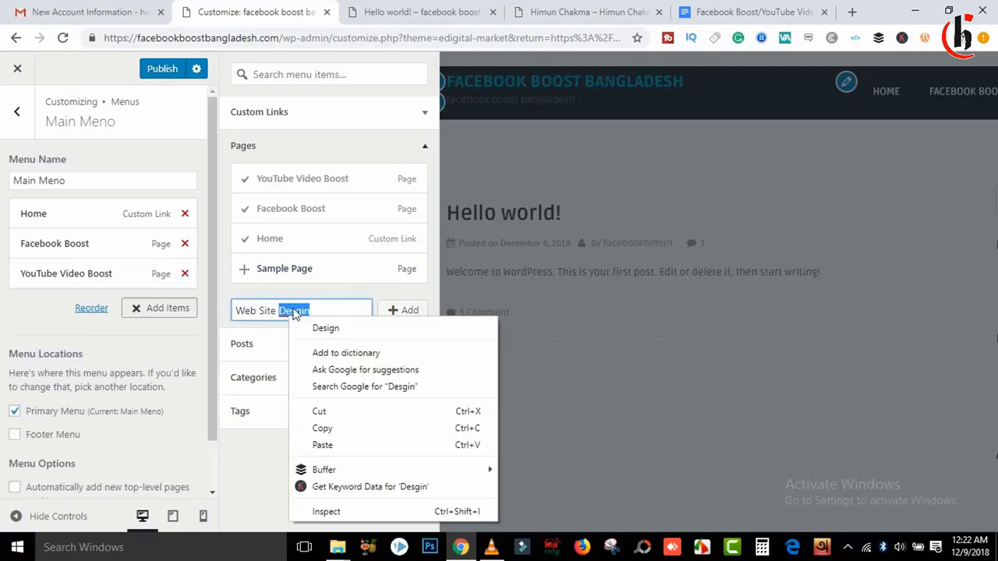
left_click(331, 327)
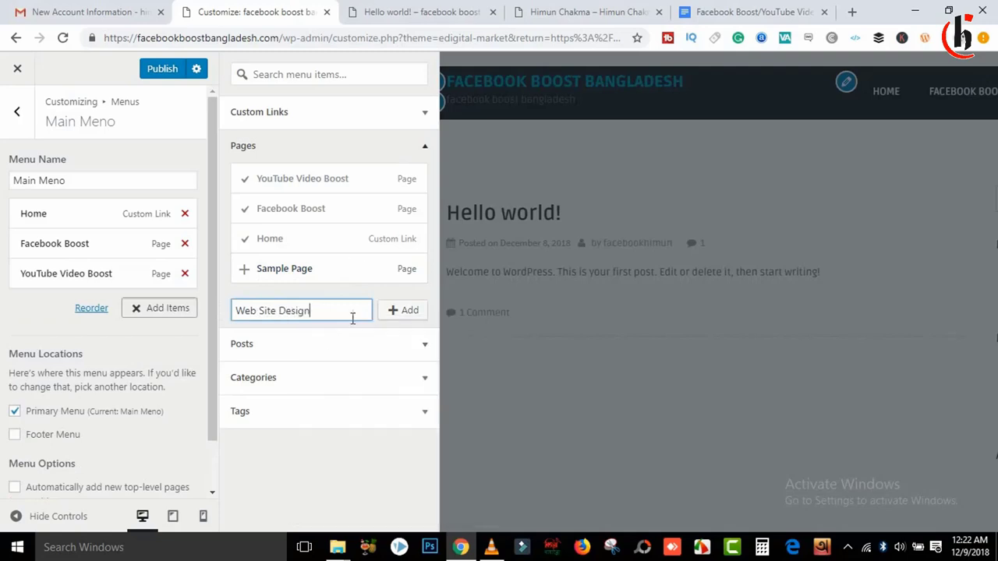
left_click(403, 315)
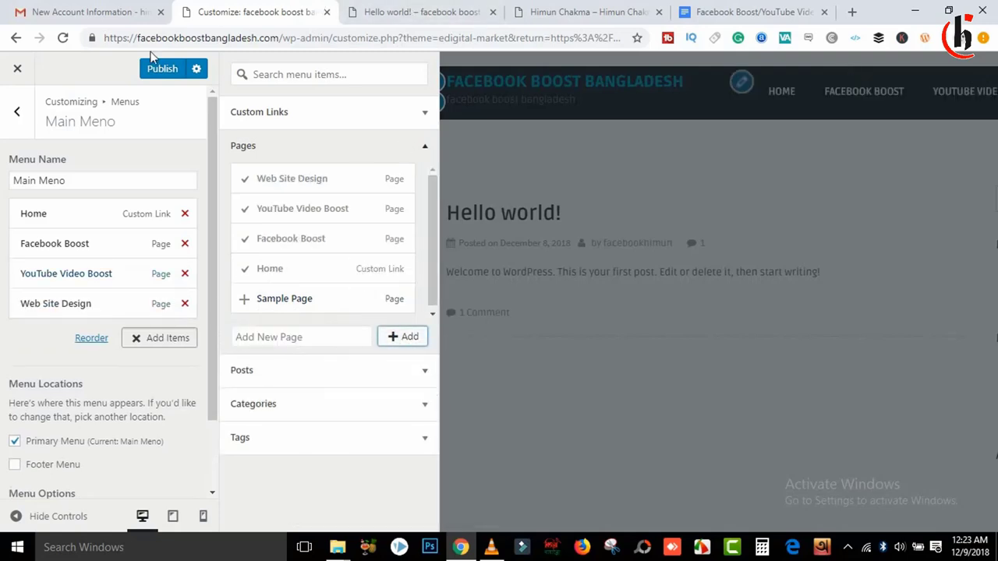
Step: Add new Contar Us and Make Money Ideas pages, then publish the menu
left_click(276, 340)
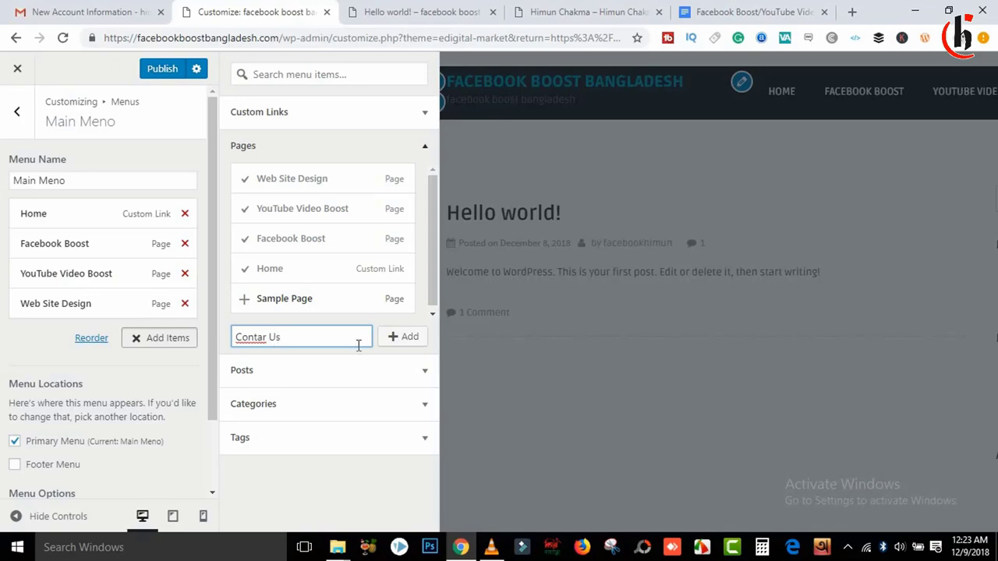
left_click(404, 343)
left_click(770, 14)
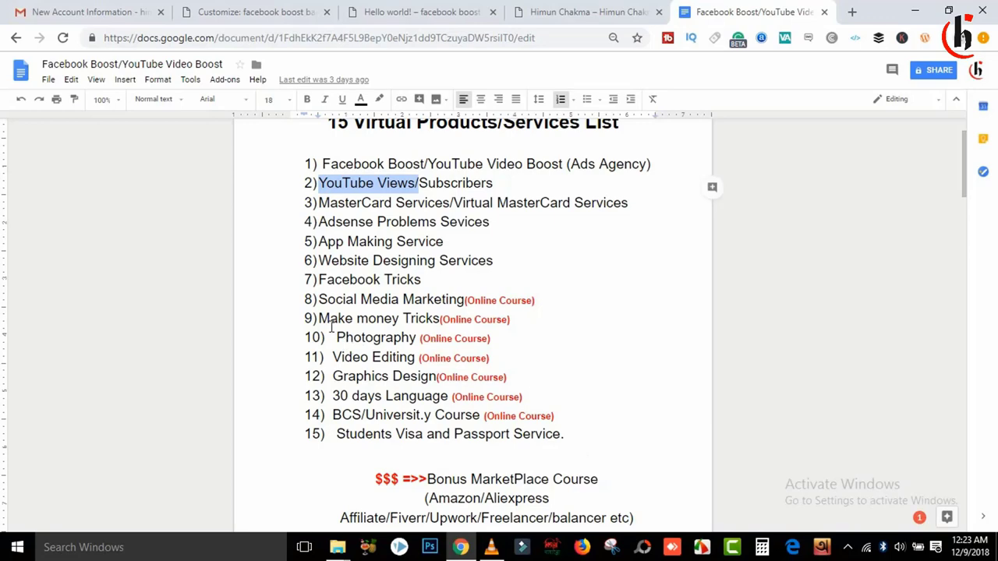
left_click(257, 12)
left_click(282, 333)
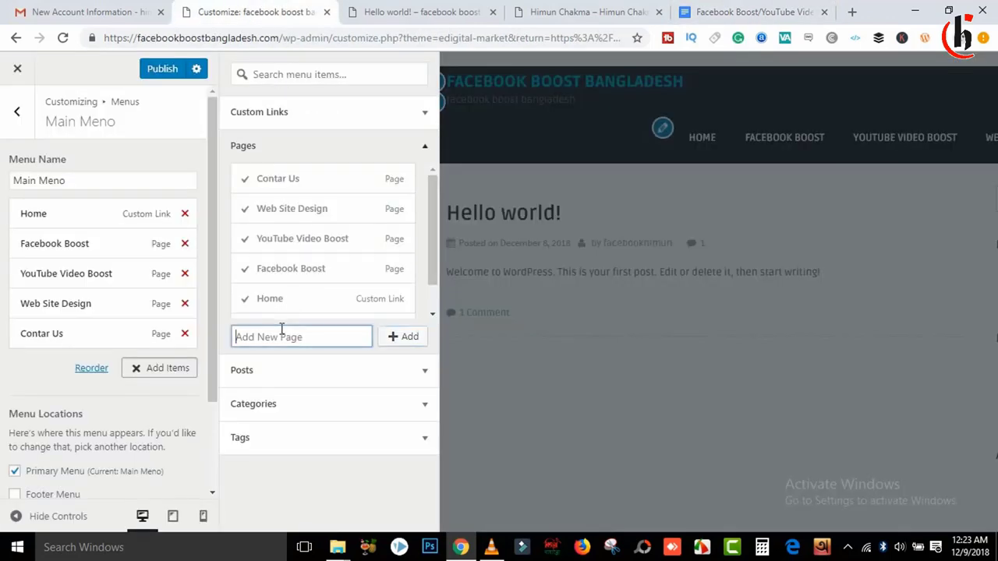
type("Make Money Ideas")
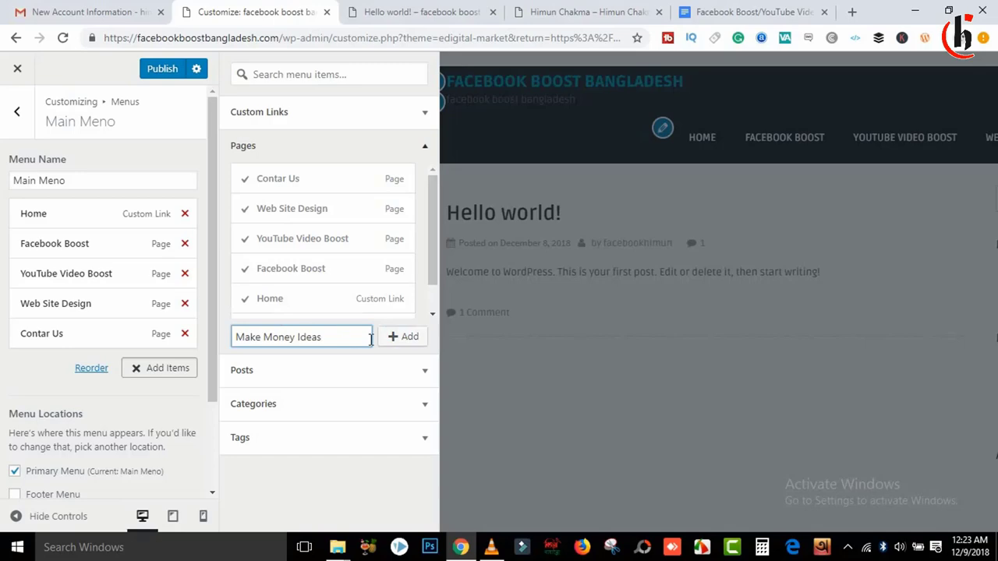
left_click(398, 337)
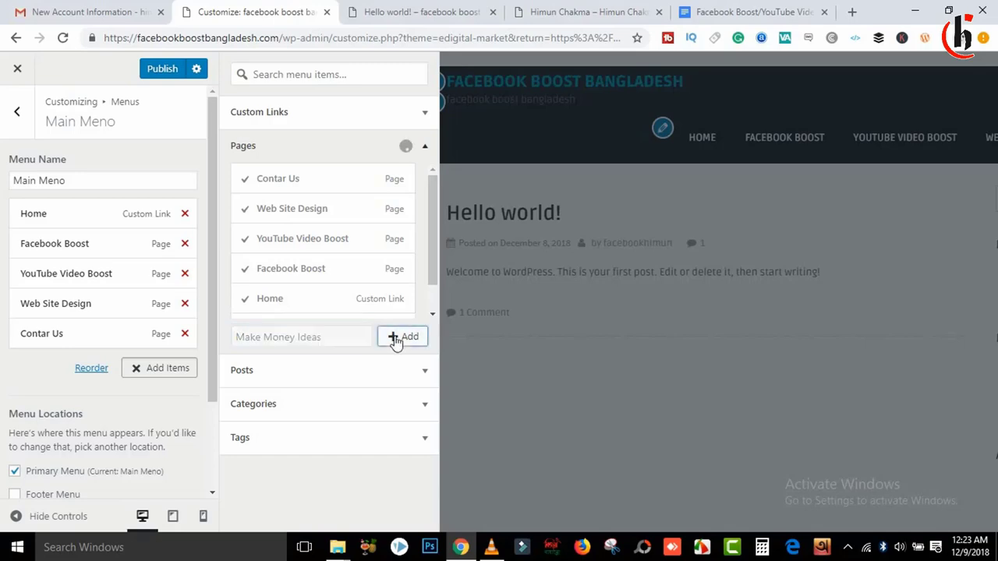
left_click(171, 70)
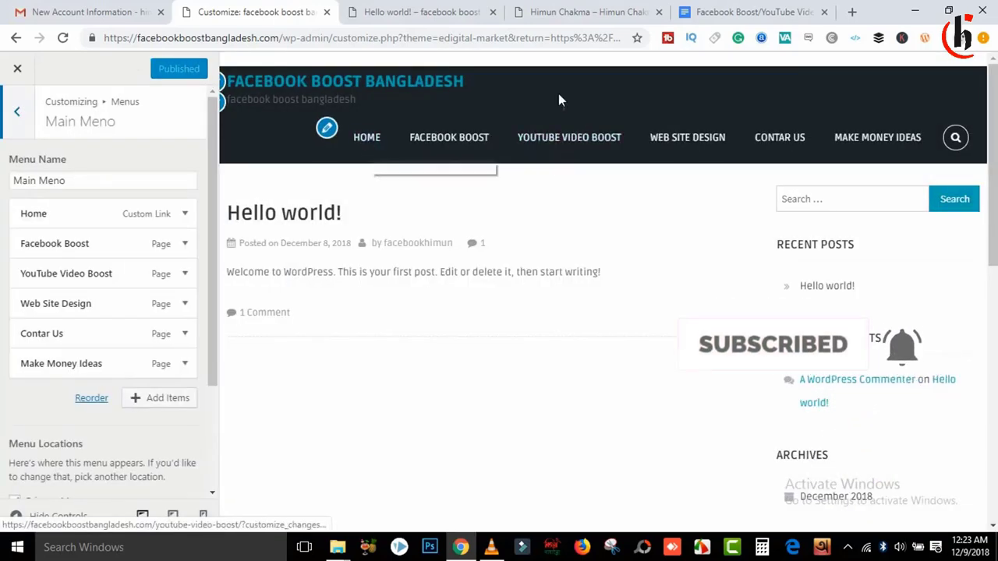
Step: Check the live menu, then move Contar Us below Make Money Ideas and publish
left_click(413, 11)
left_click(63, 38)
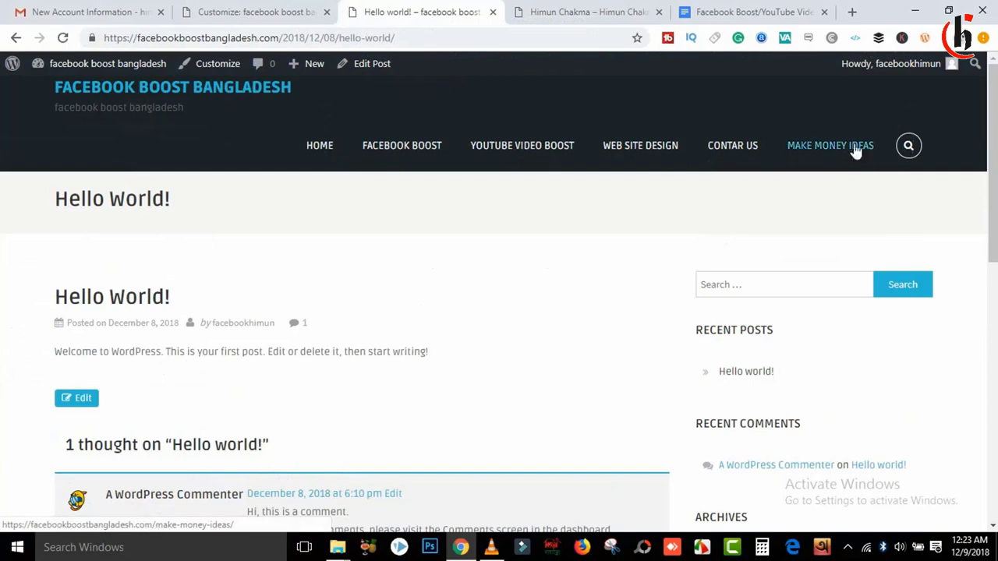
left_click(278, 9)
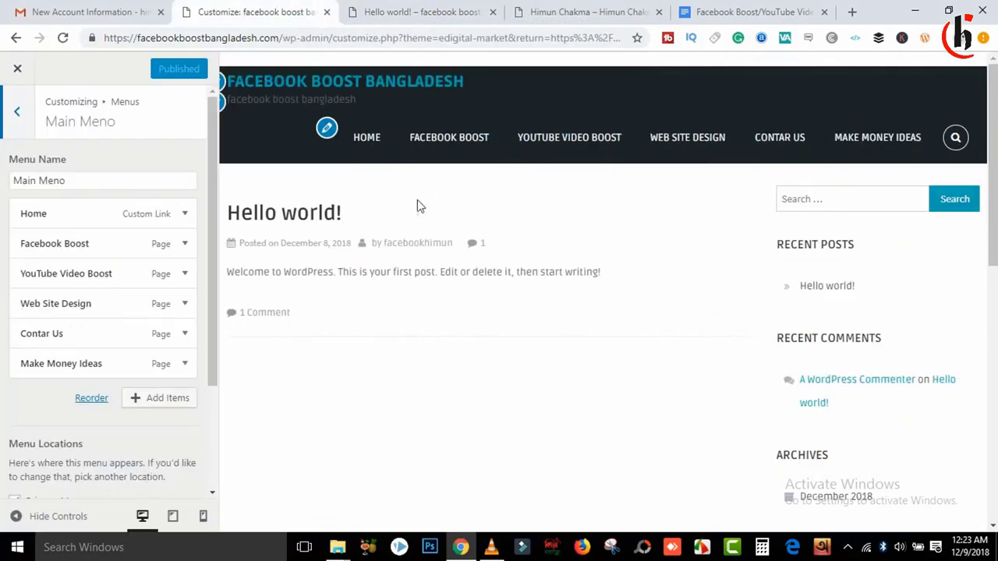
left_click_drag(40, 332, 36, 363)
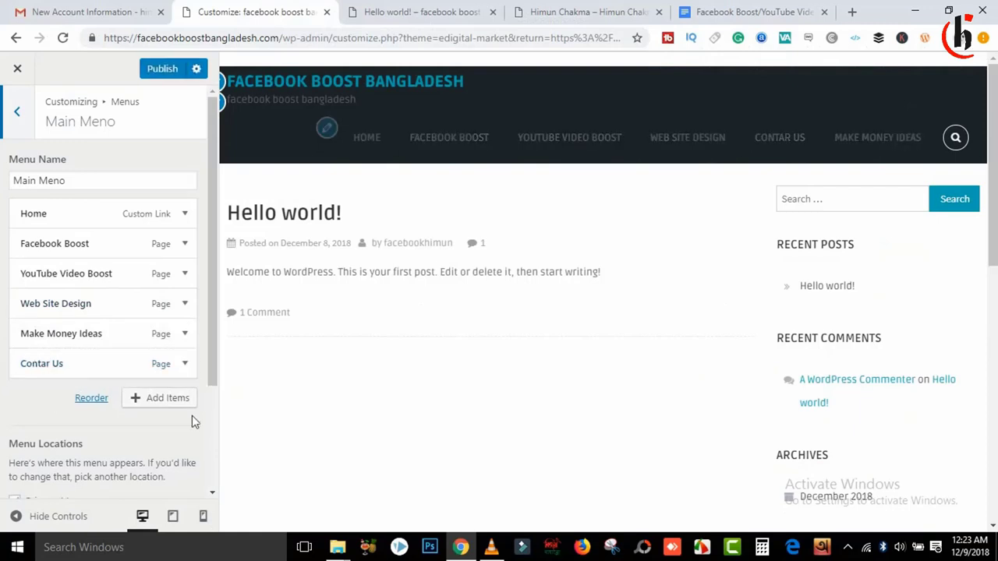
left_click(161, 73)
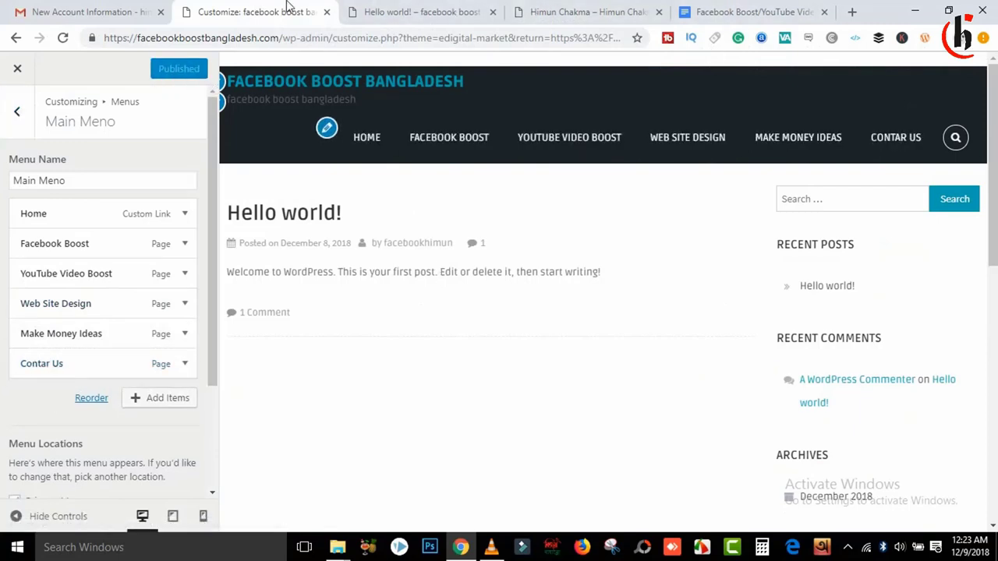
left_click(563, 12)
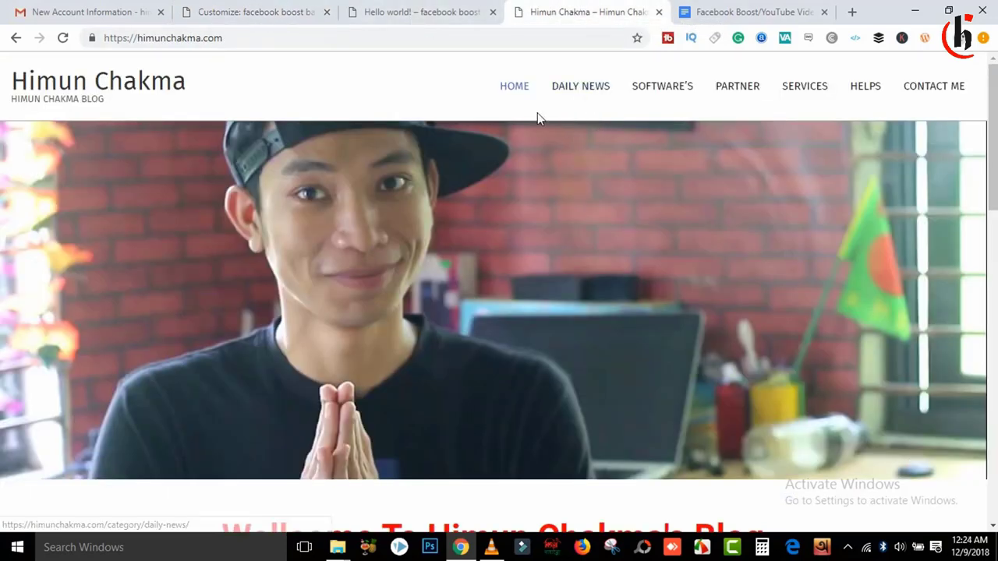
left_click(409, 8)
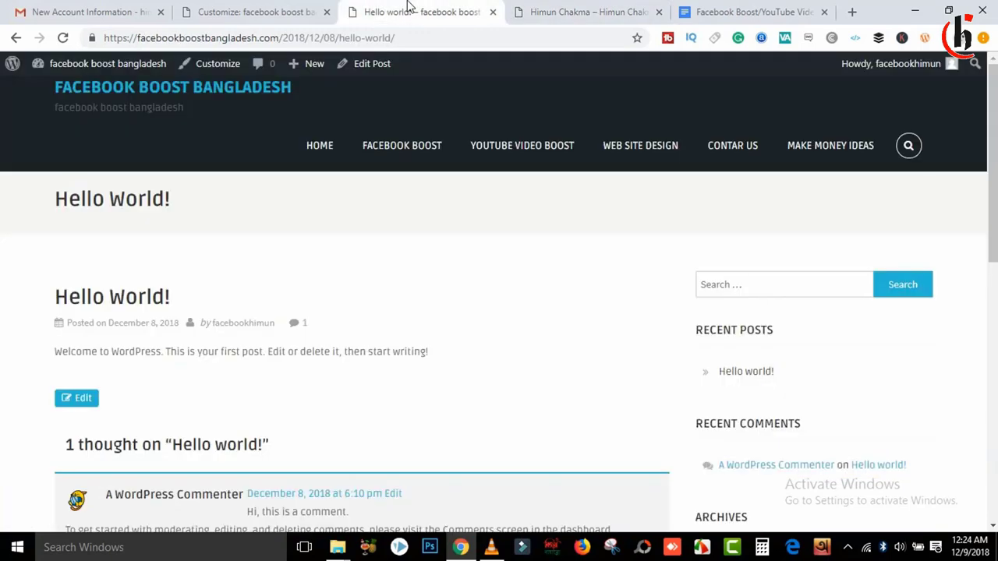
left_click(245, 10)
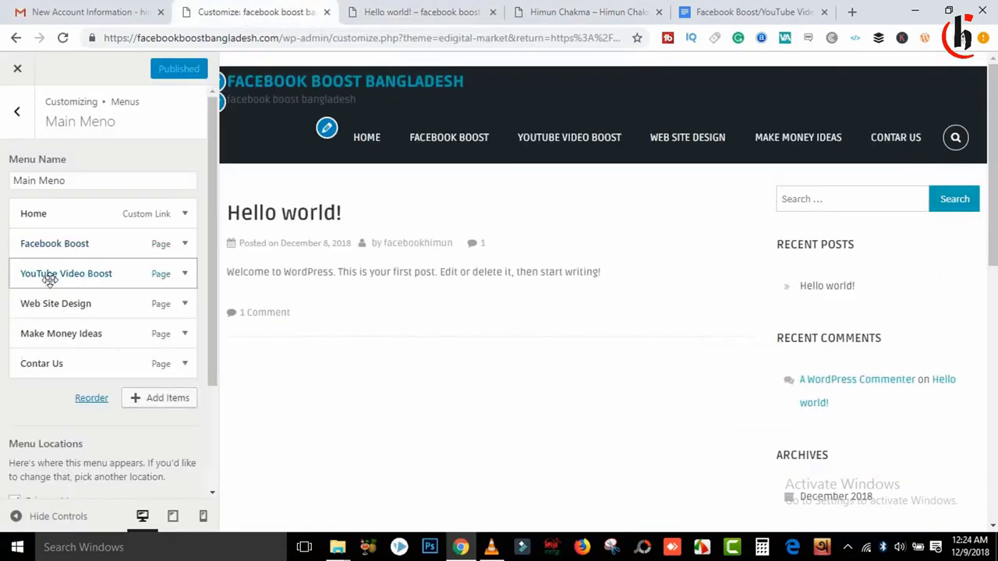
Step: Nest YouTube Video Boost under Facebook Boost, publish, and check the submenu on the live site
left_click_drag(49, 279, 52, 312)
left_click(160, 69)
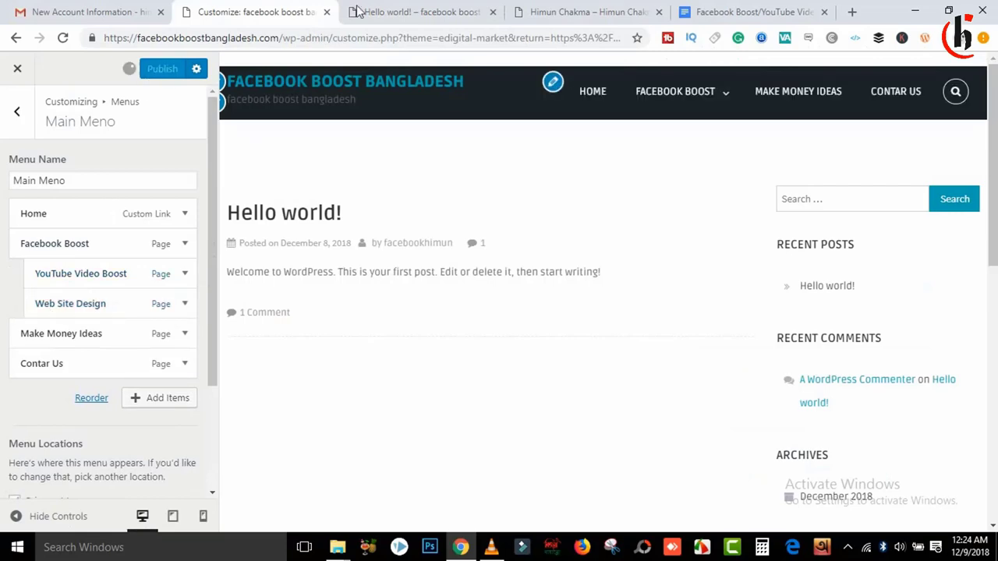
left_click(408, 9)
left_click(550, 9)
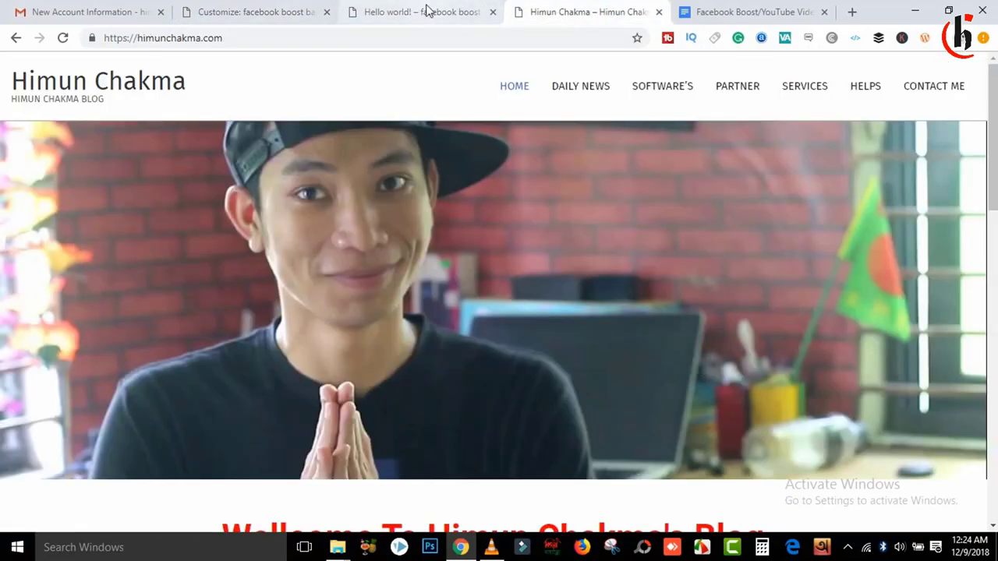
left_click(428, 9)
left_click(70, 40)
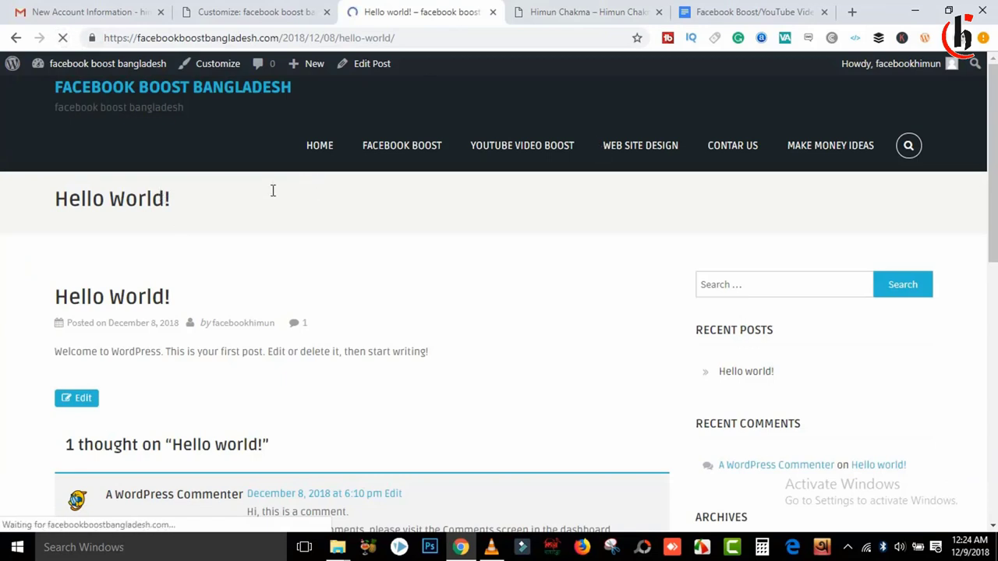
mouse_move(675, 107)
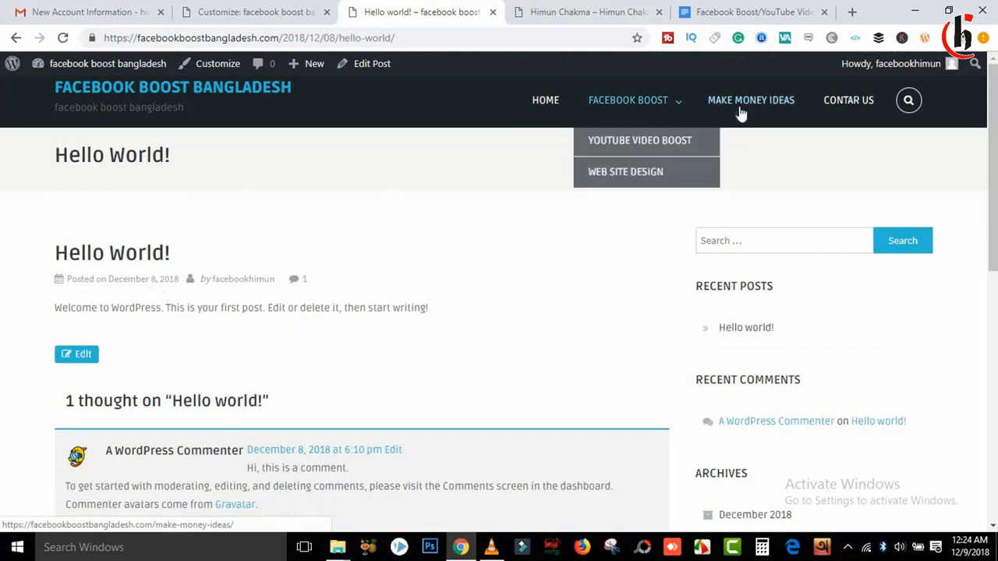
Step: Move YouTube Video Boost back to top level, publish, and return to the Menus overview
left_click(287, 7)
left_click_drag(102, 270, 46, 301)
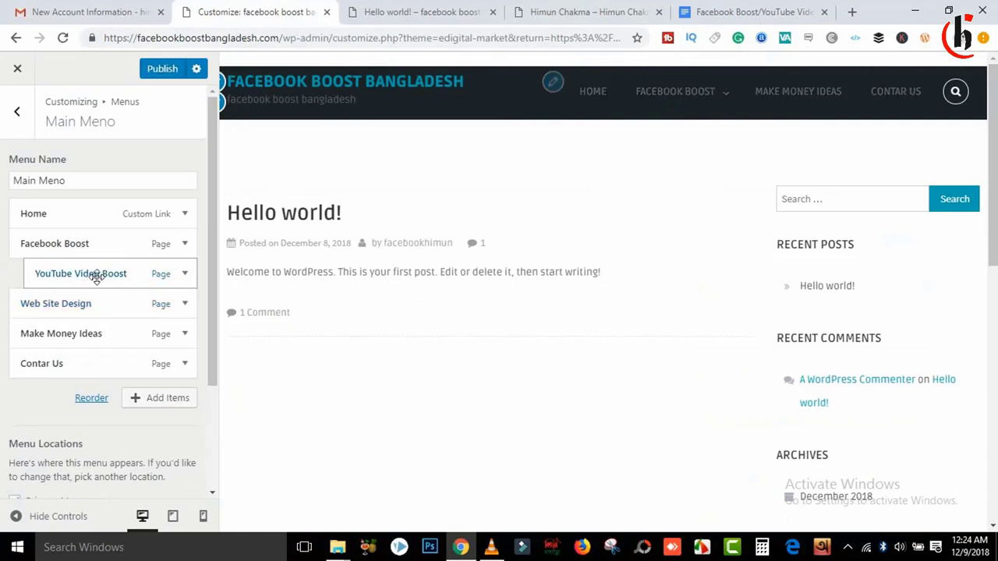
left_click_drag(96, 278, 73, 277)
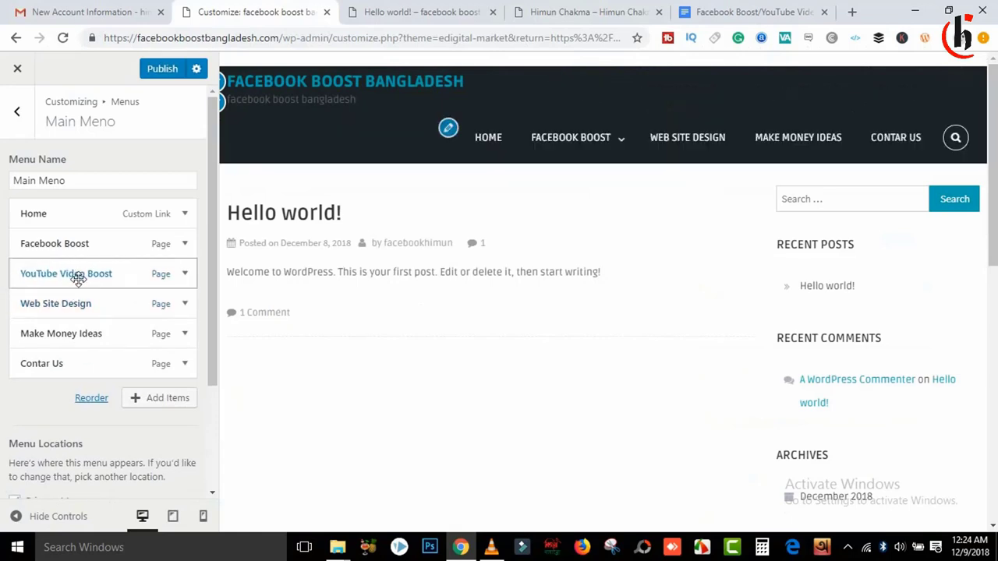
left_click(161, 72)
left_click_drag(215, 200, 223, 171)
left_click(16, 110)
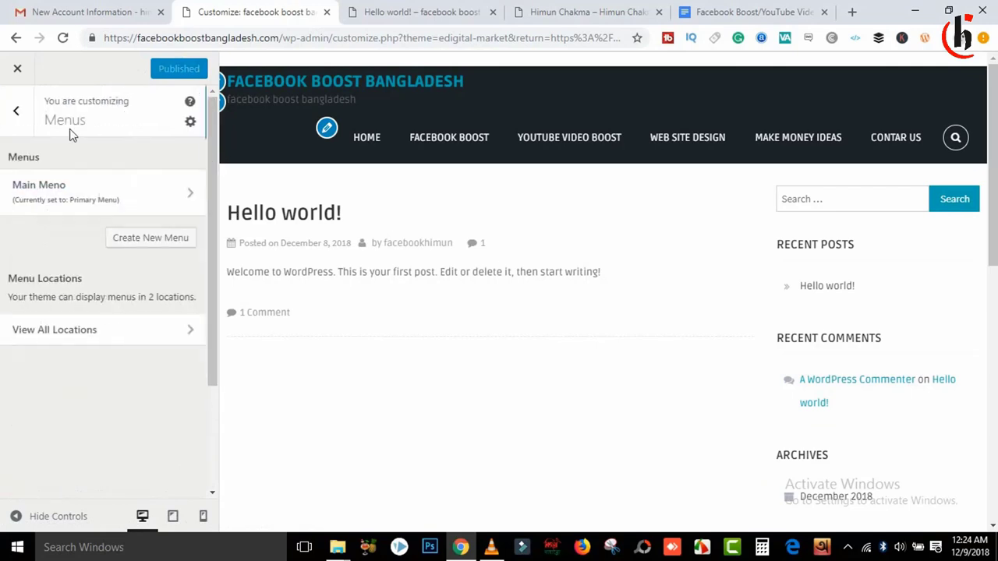
Step: Return to the main customizer sections and inspect the site's footer theme credit line
left_click(15, 111)
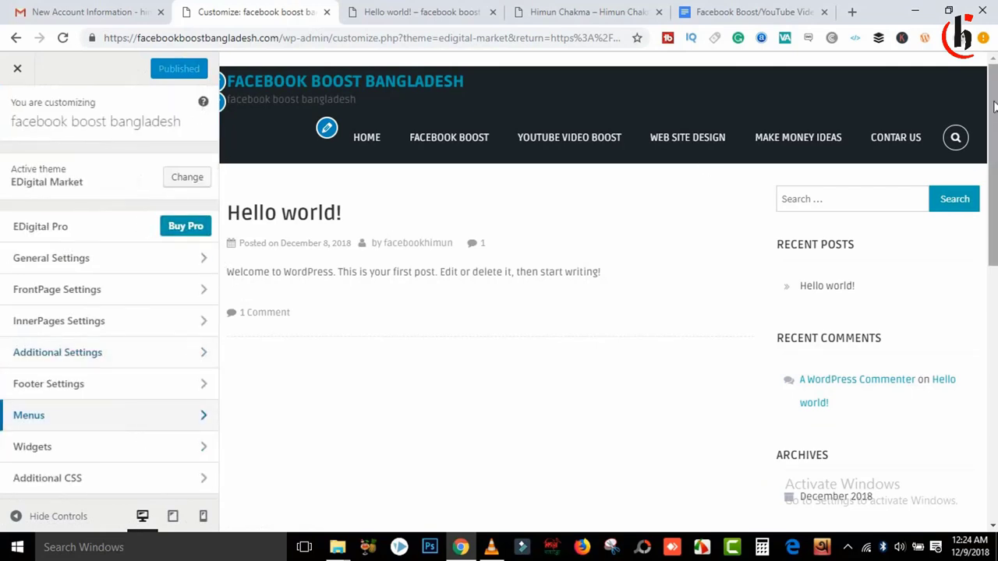
left_click_drag(994, 117, 994, 375)
left_click_drag(468, 463, 803, 466)
left_click(552, 421)
left_click(751, 430)
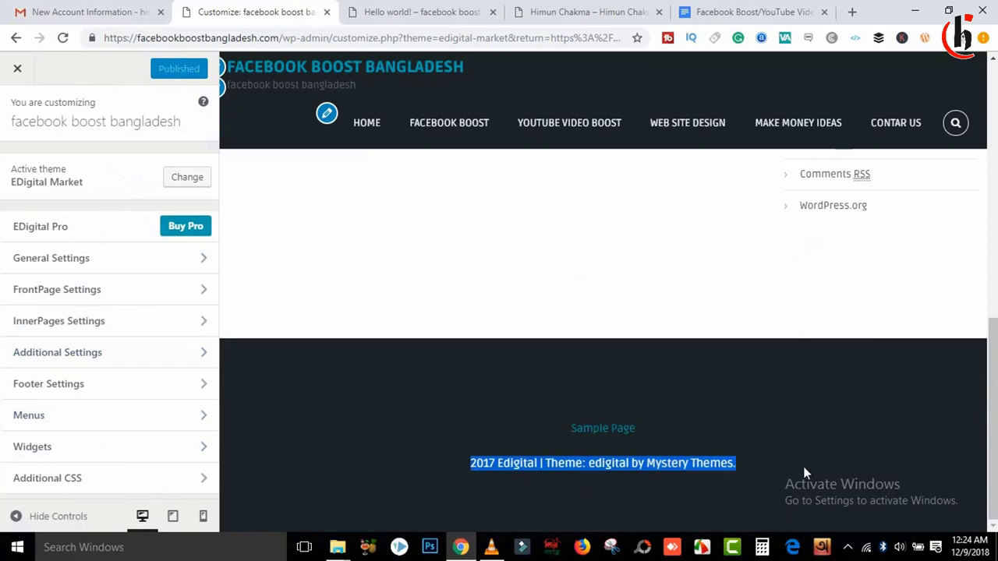
left_click(803, 466)
Step: Compare with the footer credit text on the reference blog
left_click(586, 12)
left_click_drag(990, 123, 990, 433)
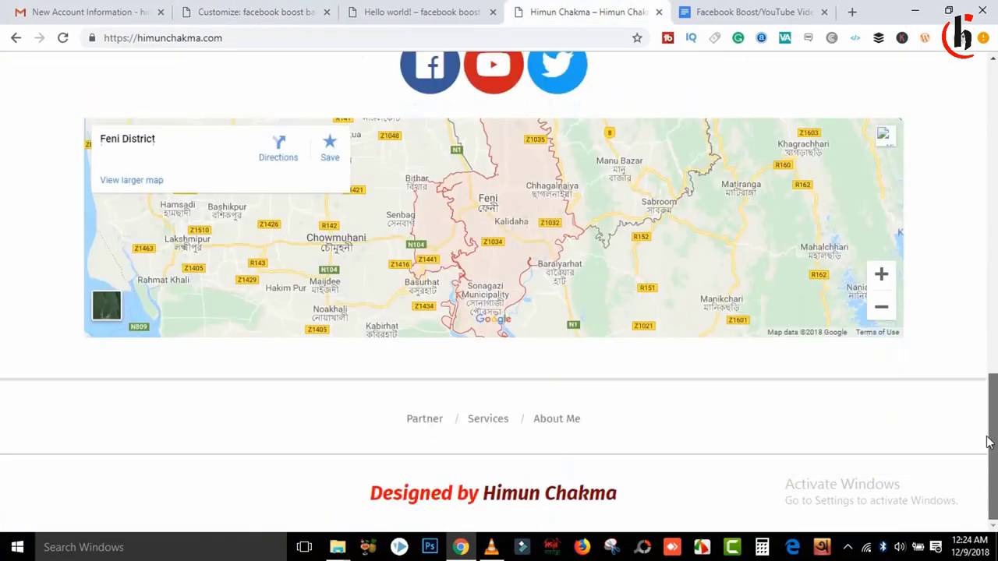
left_click_drag(382, 493, 628, 503)
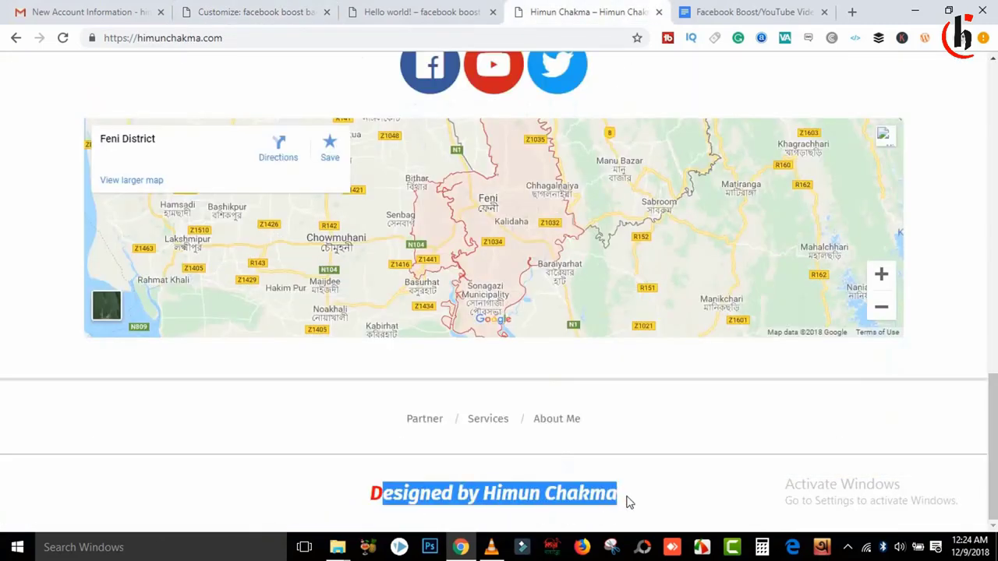
left_click_drag(360, 501, 618, 505)
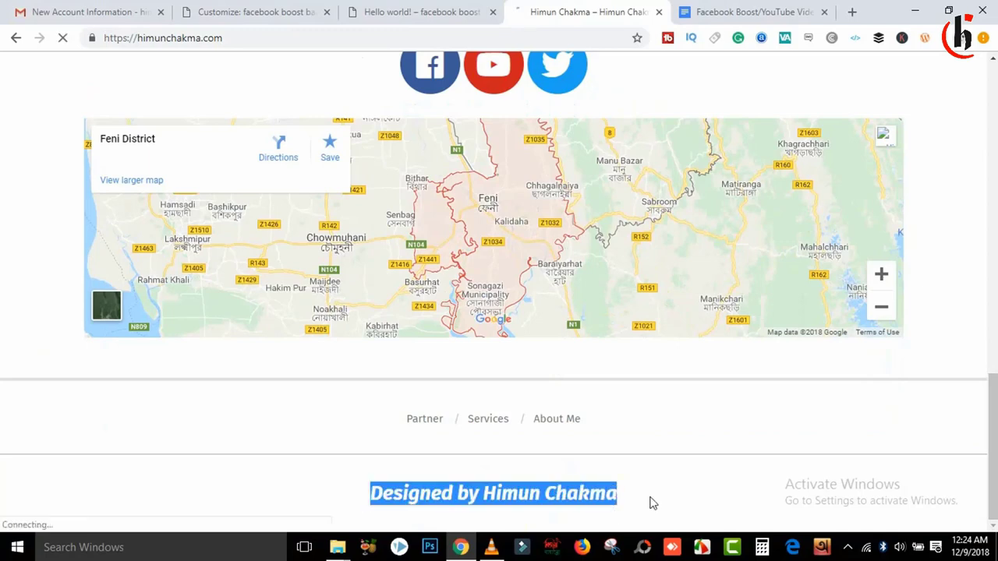
left_click(361, 507)
left_click_drag(362, 507, 609, 505)
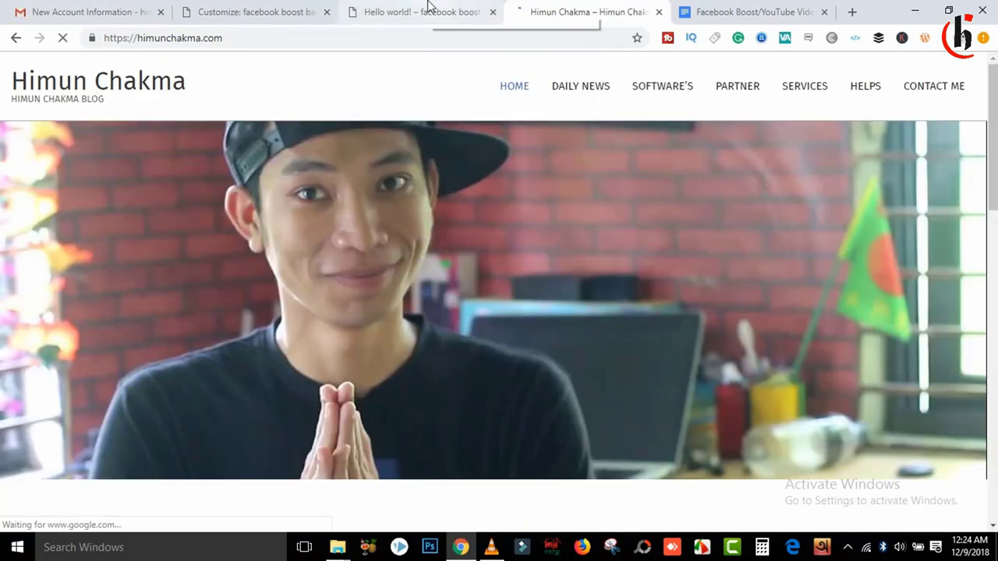
Step: Check the six footer menu links on the post page, then load the site's front page
left_click(431, 6)
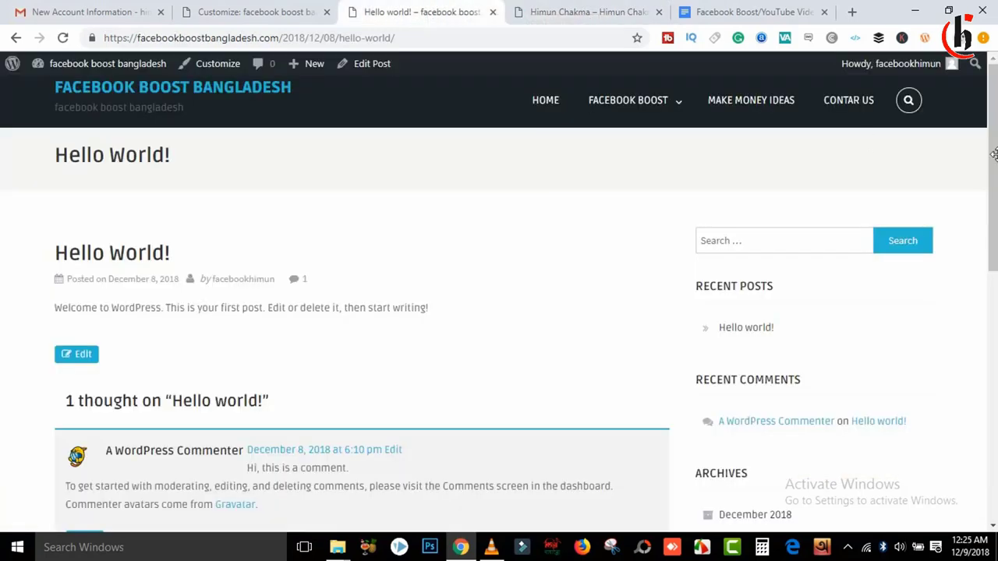
scroll(283, 467, "down", 15)
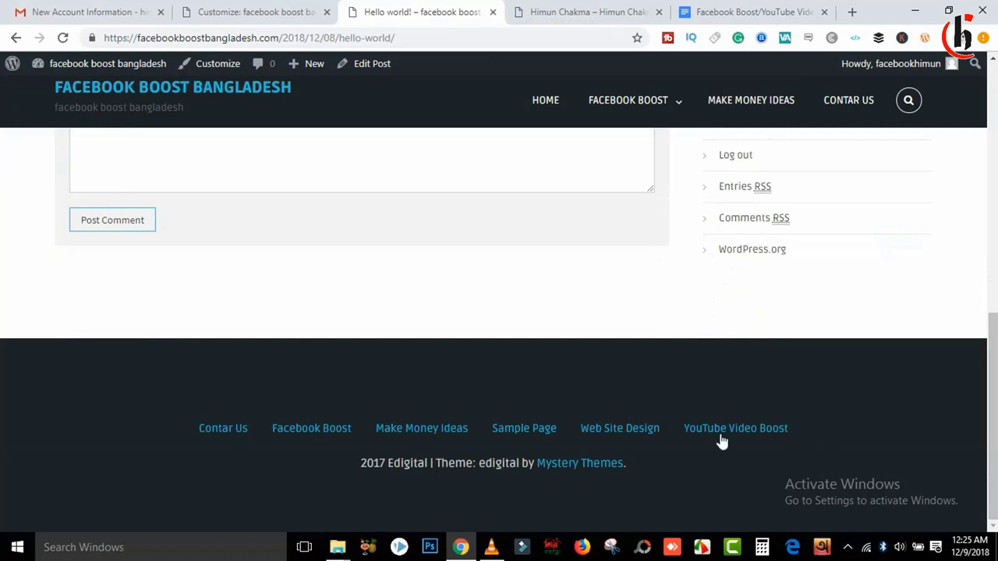
left_click_drag(194, 424, 815, 443)
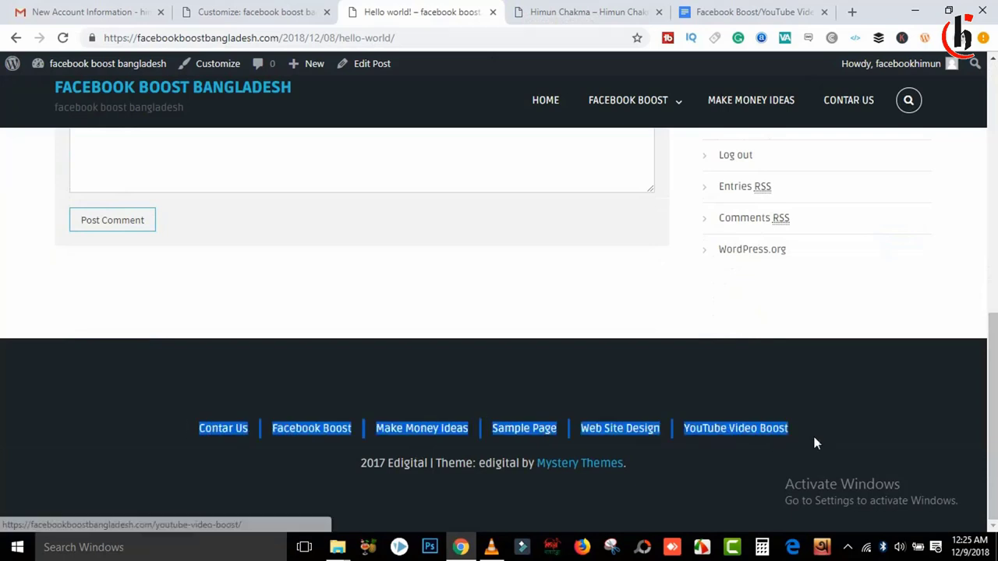
scroll(985, 302, "up", 2)
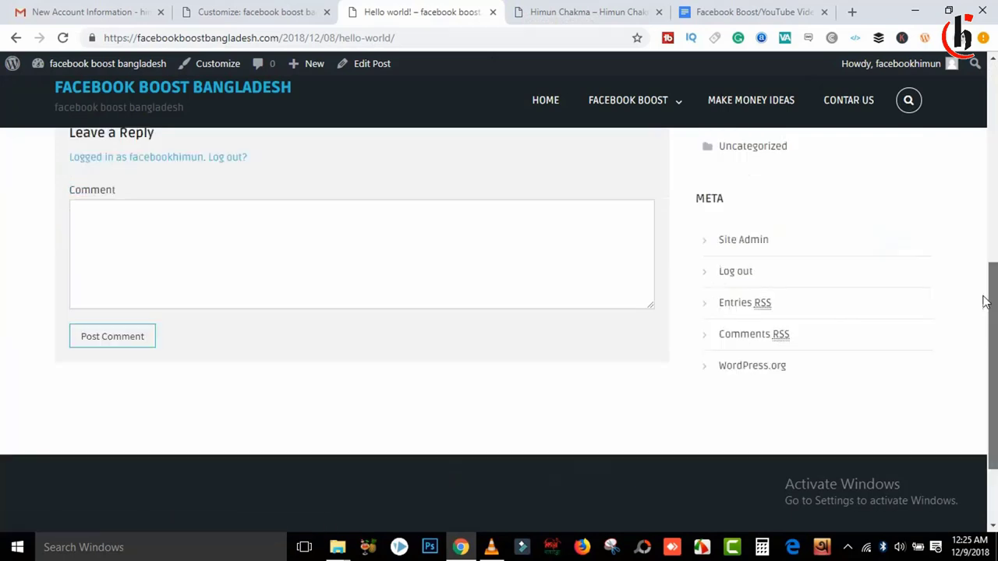
left_click_drag(984, 302, 963, 86)
left_click(194, 100)
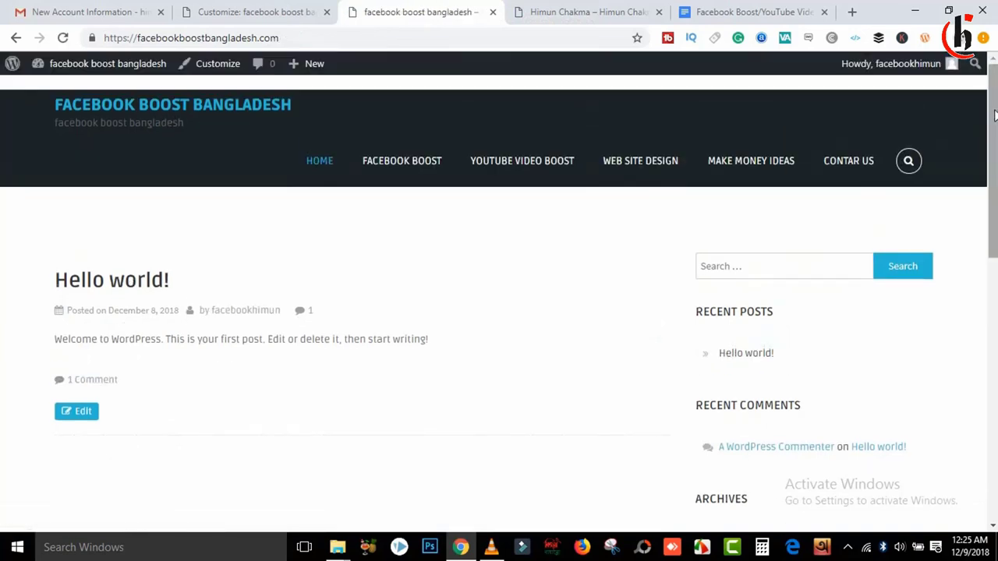
mouse_move(994, 115)
left_mouse_down()
mouse_move(990, 343)
mouse_move(976, 117)
left_mouse_up()
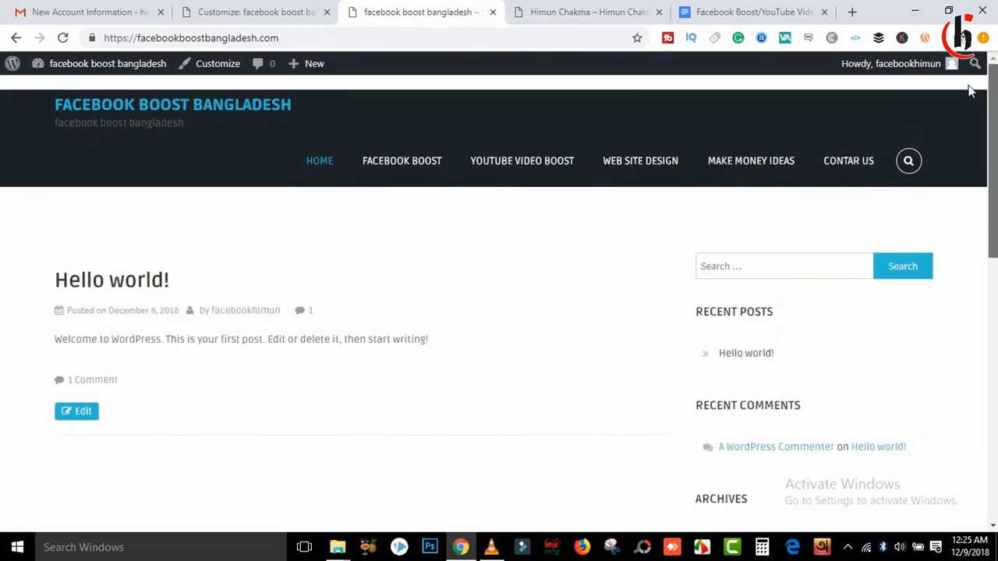
Step: Open the Right Sidebar widgets and remove Recent Comments and Archives
left_click(234, 11)
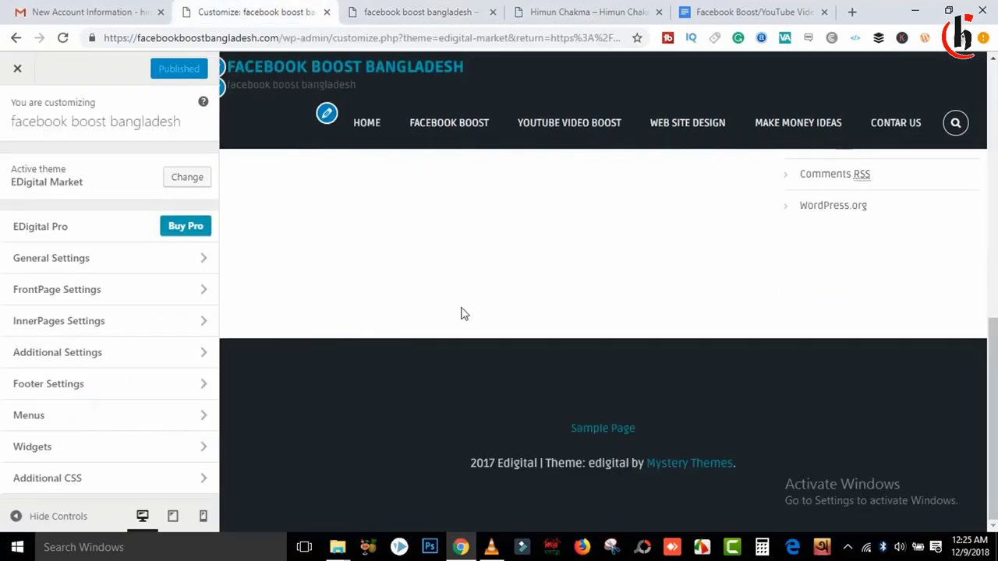
left_click(94, 452)
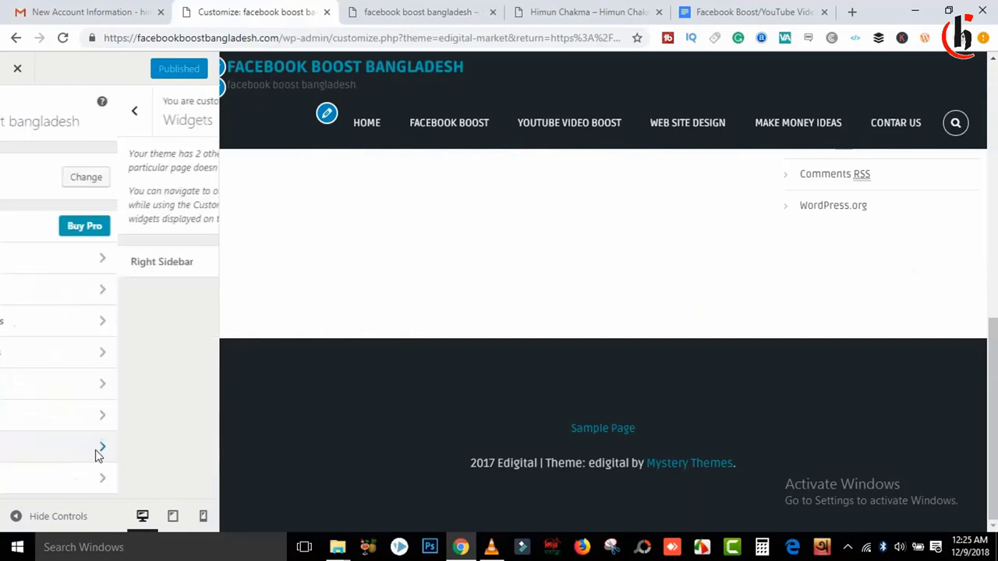
left_click(110, 257)
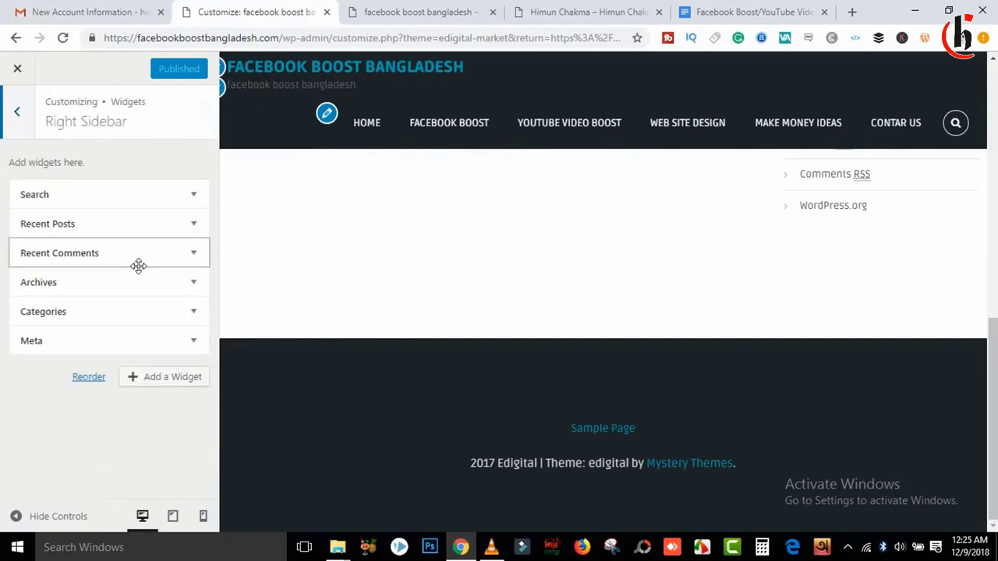
left_click(200, 263)
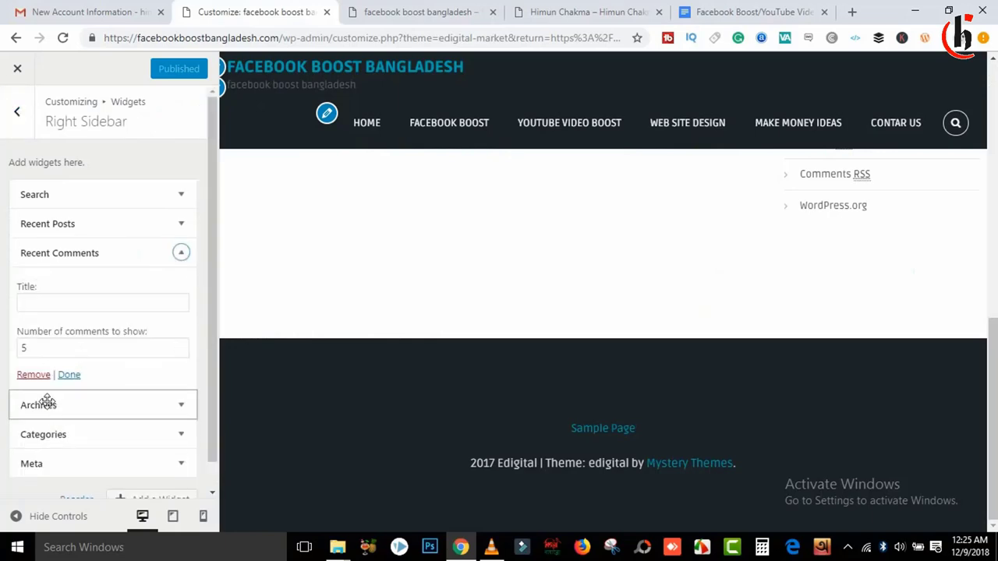
left_click(33, 374)
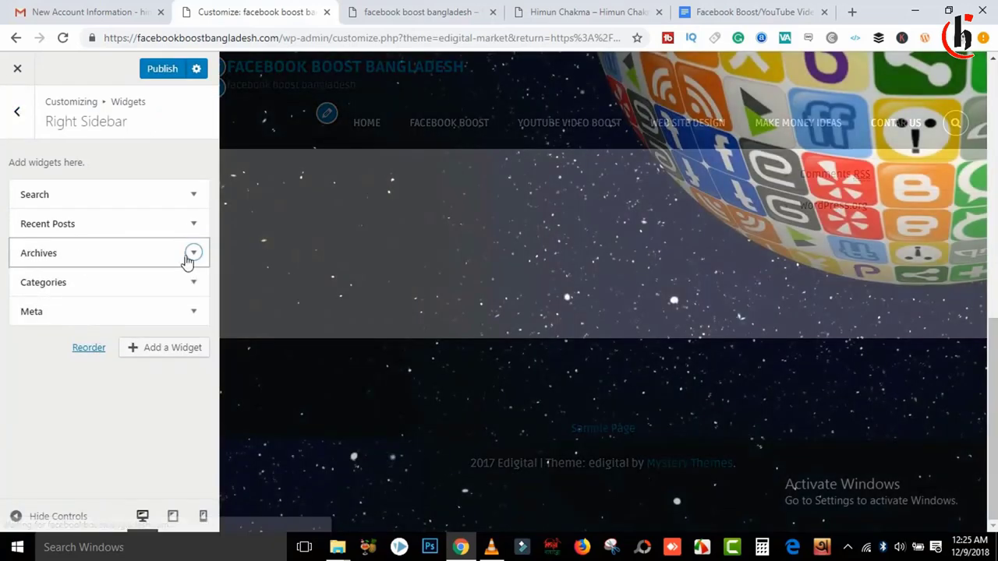
left_click(193, 253)
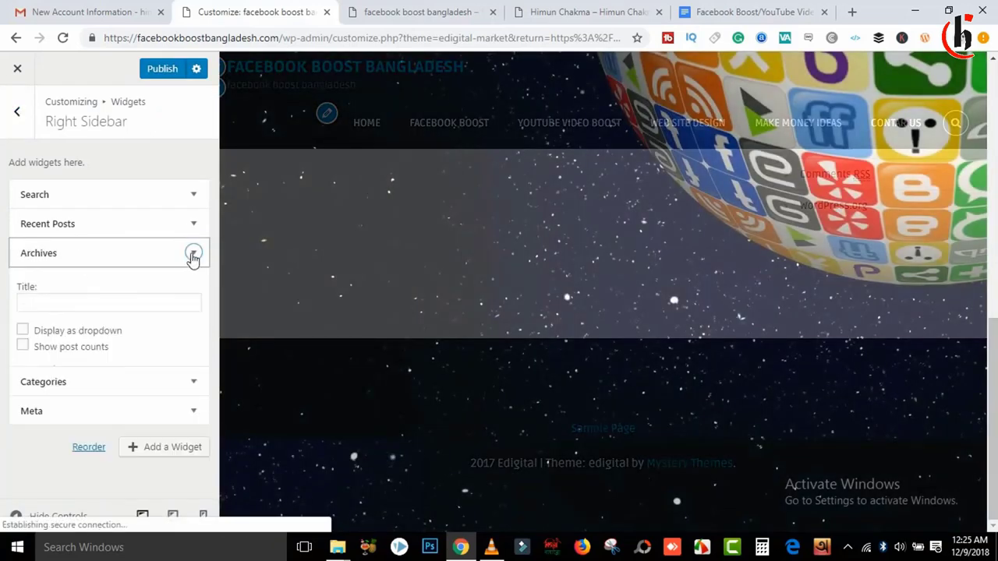
left_click(43, 372)
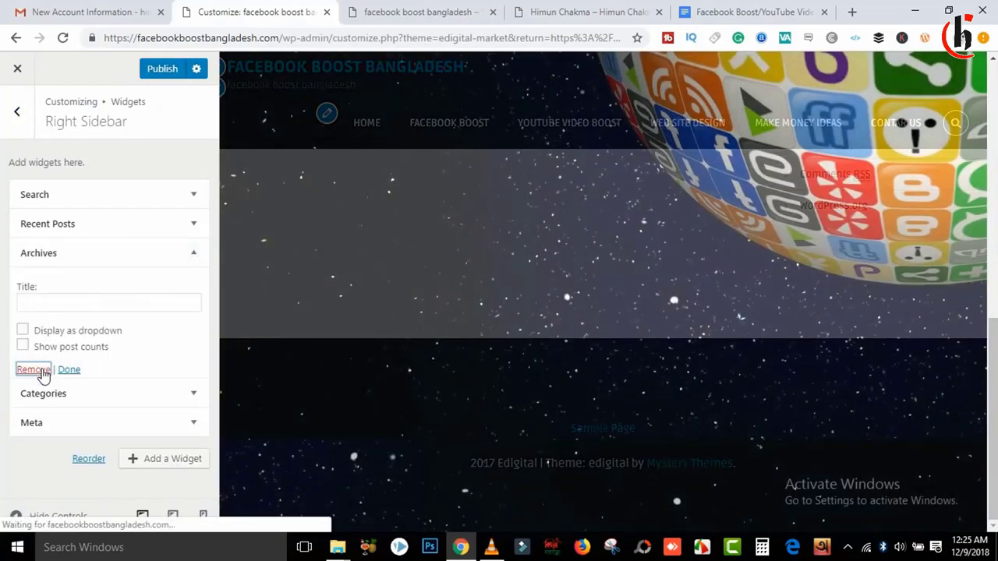
Step: Remove Categories and Meta, keeping Search and Recent Posts, then publish and go back
left_click(193, 254)
left_click(192, 258)
left_click(193, 254)
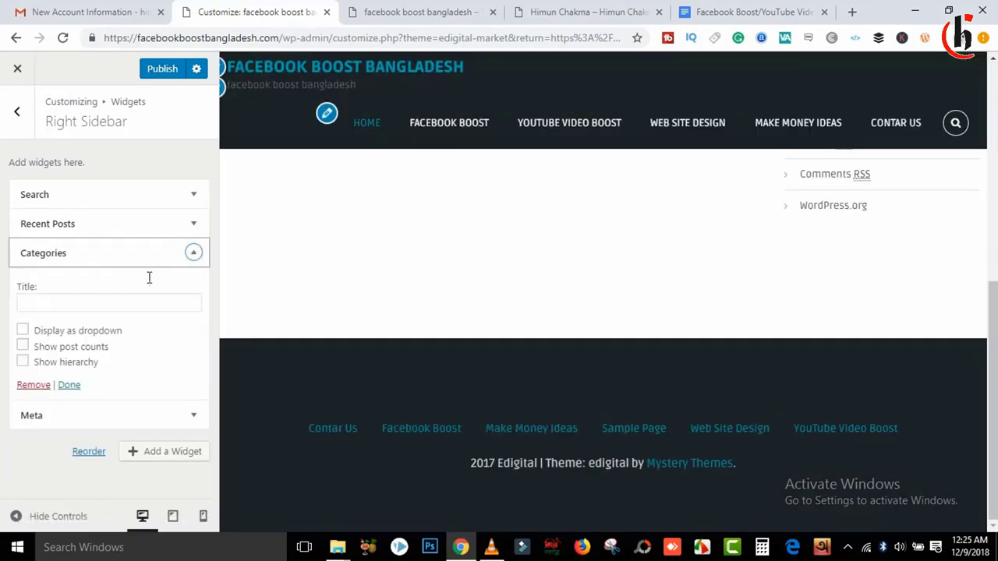
left_click(33, 385)
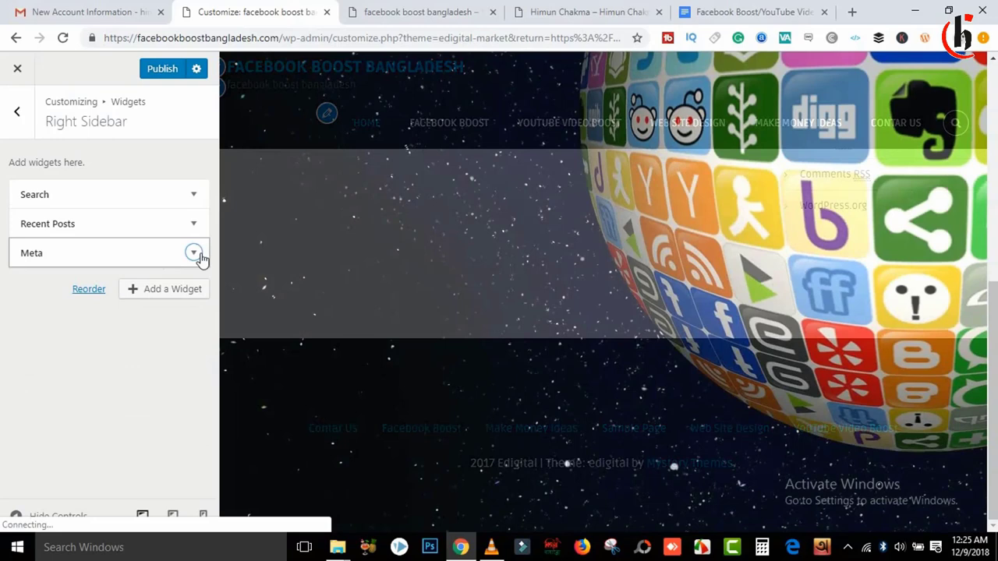
left_click(194, 252)
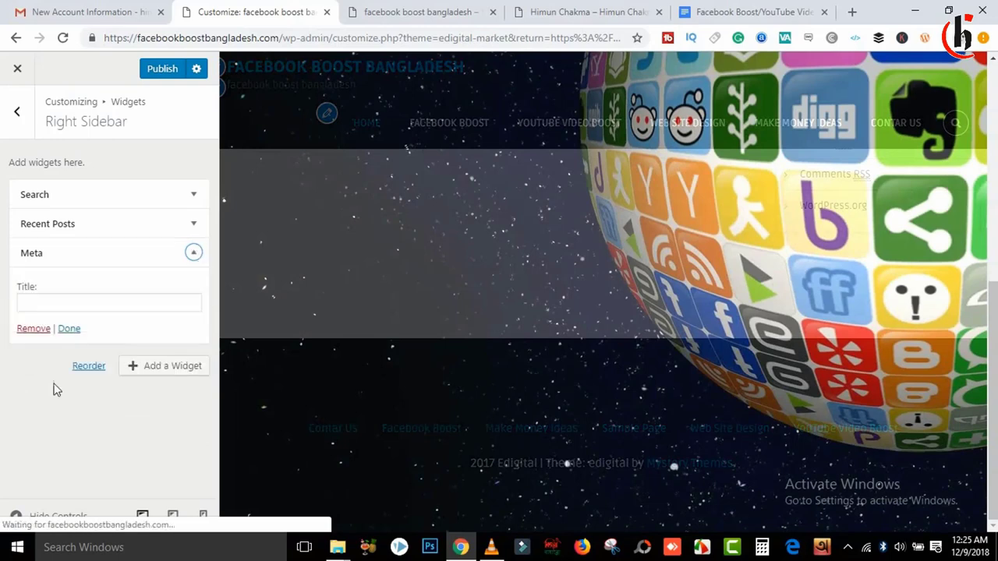
left_click(31, 330)
left_click(178, 223)
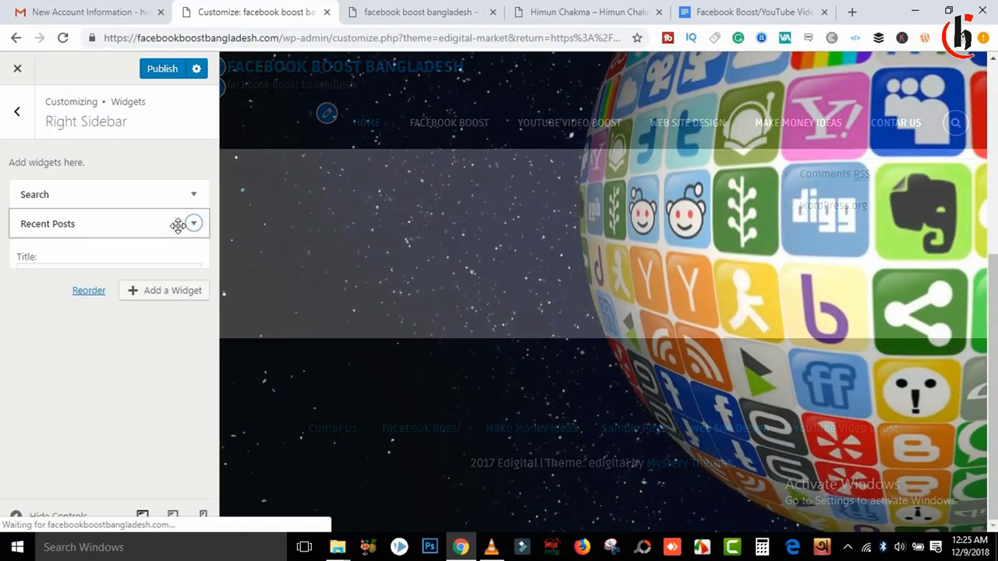
left_click(130, 196)
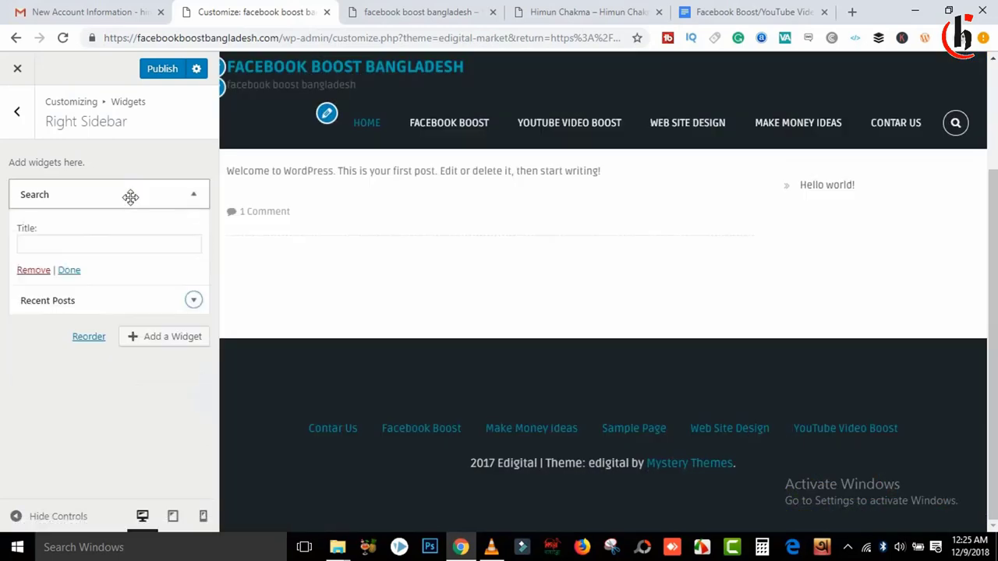
left_click(192, 195)
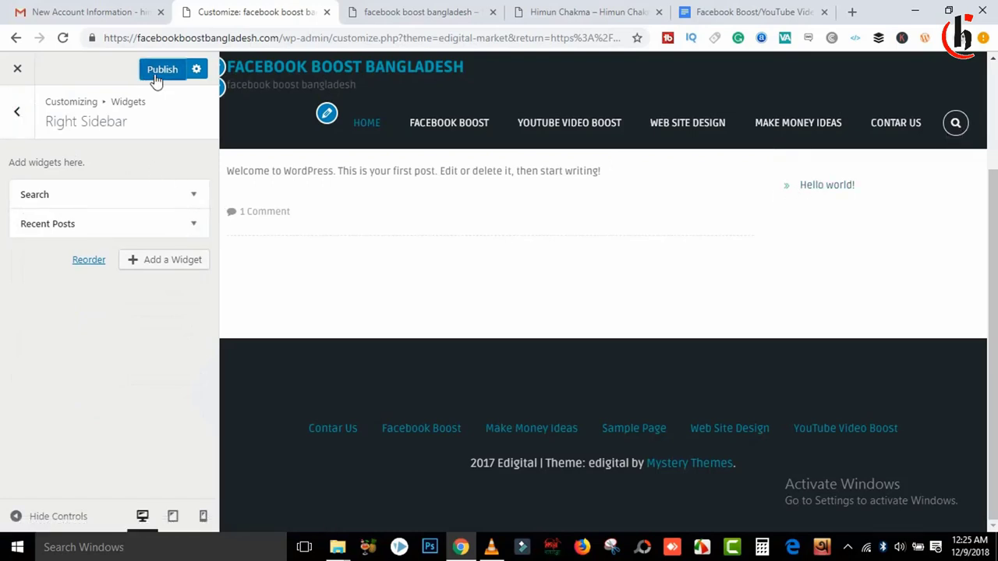
left_click(17, 111)
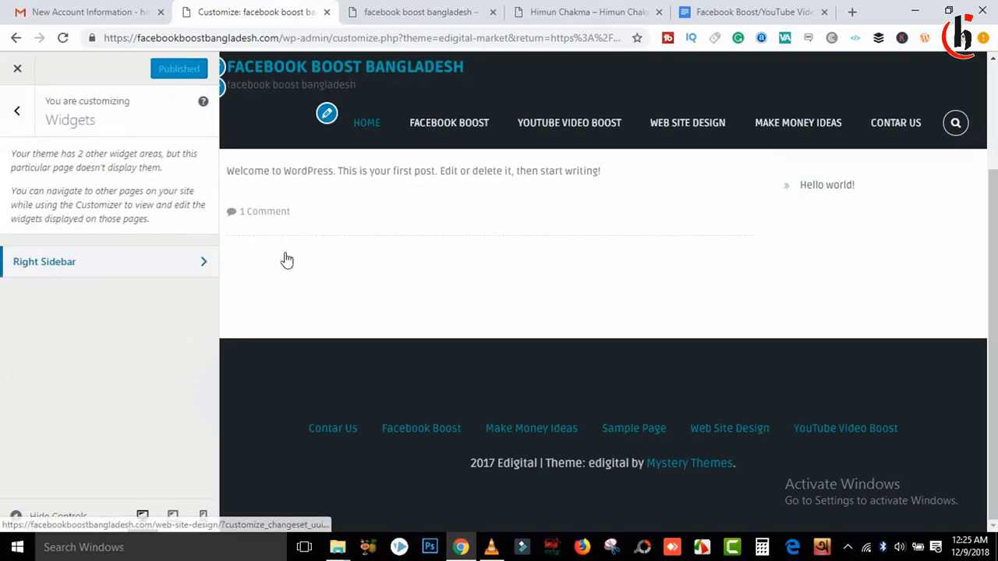
left_click(21, 113)
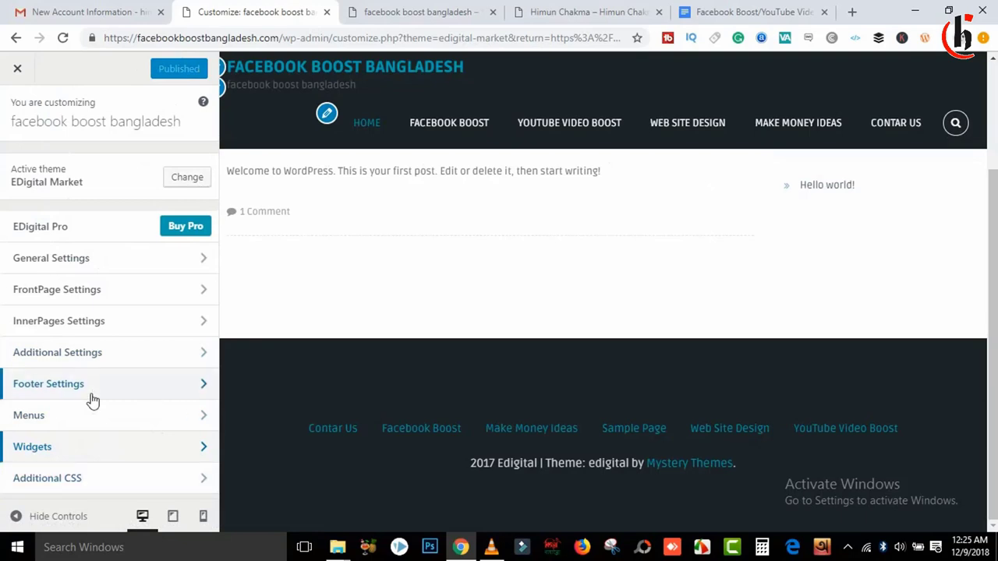
Step: Replace the footer copyright '2017 Edigital' with '2018 Facebook Boost Bangladesh' and publish
left_click(141, 397)
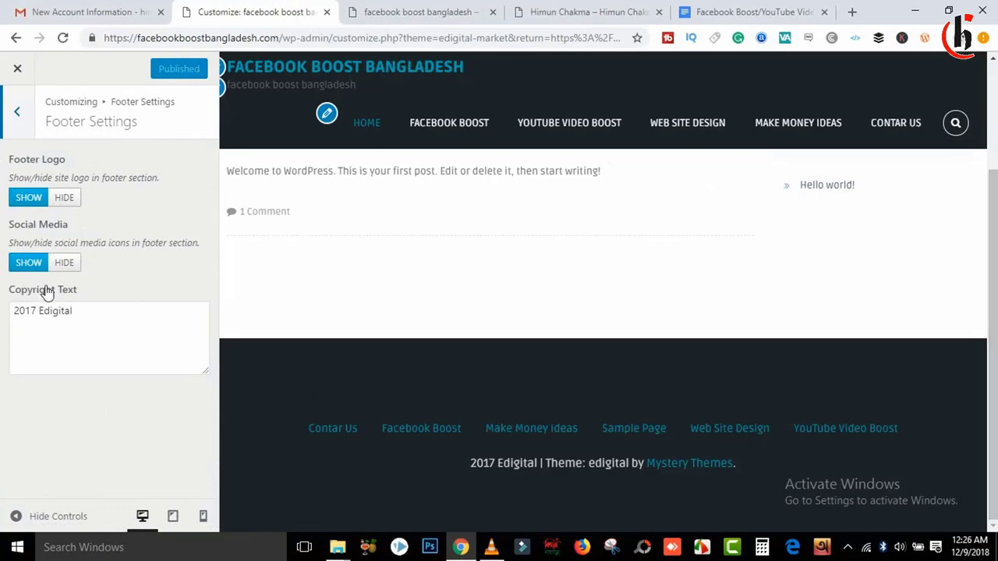
left_click_drag(75, 311, 2, 323)
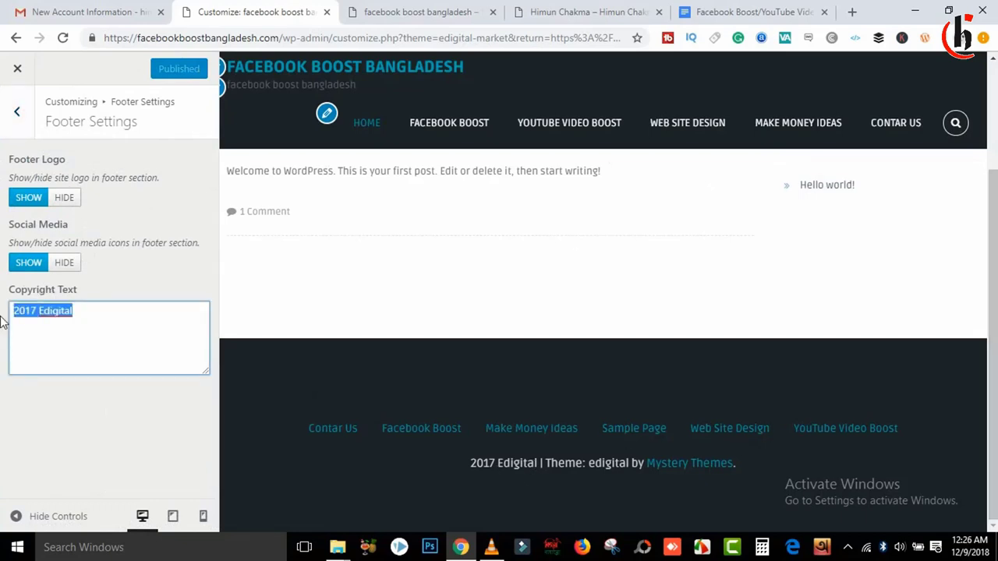
type("2018 Facebook Boost Bangladesh")
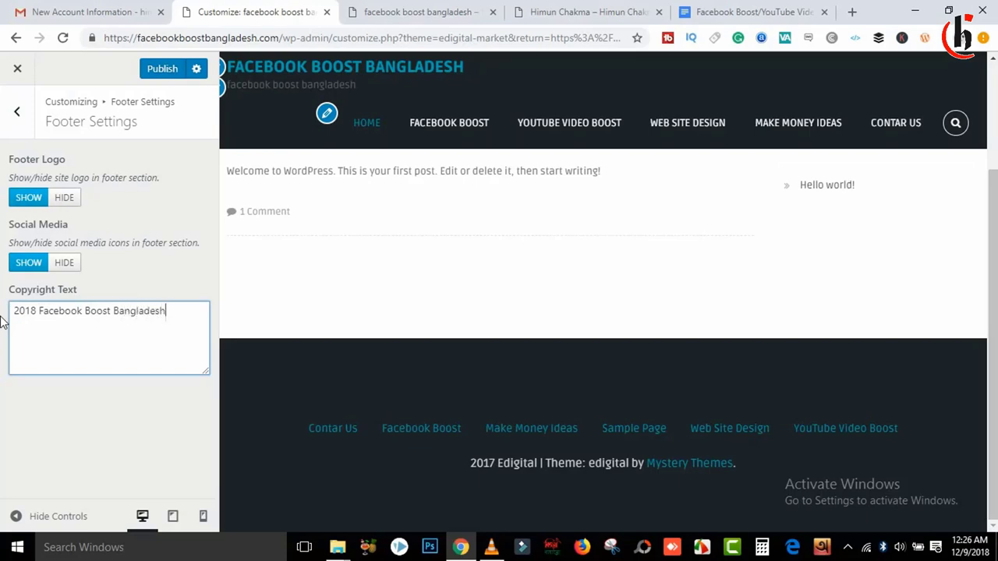
left_click(163, 72)
mouse_move(490, 546)
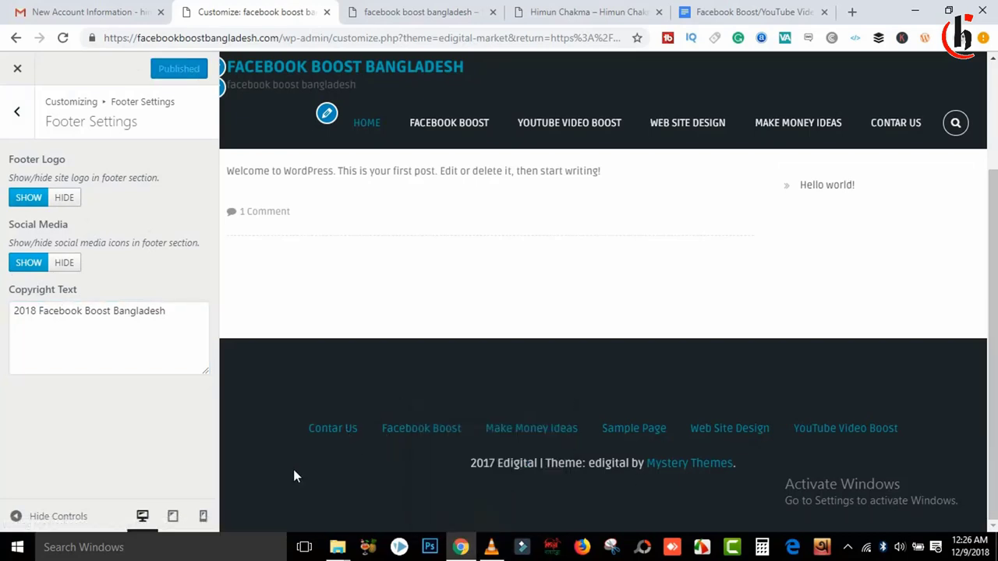
left_click(405, 9)
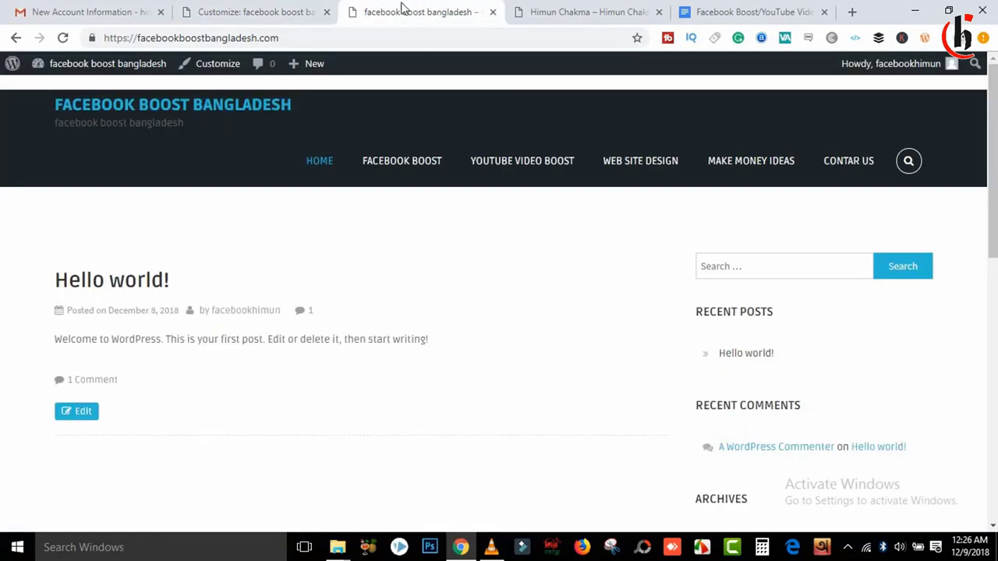
left_click(62, 39)
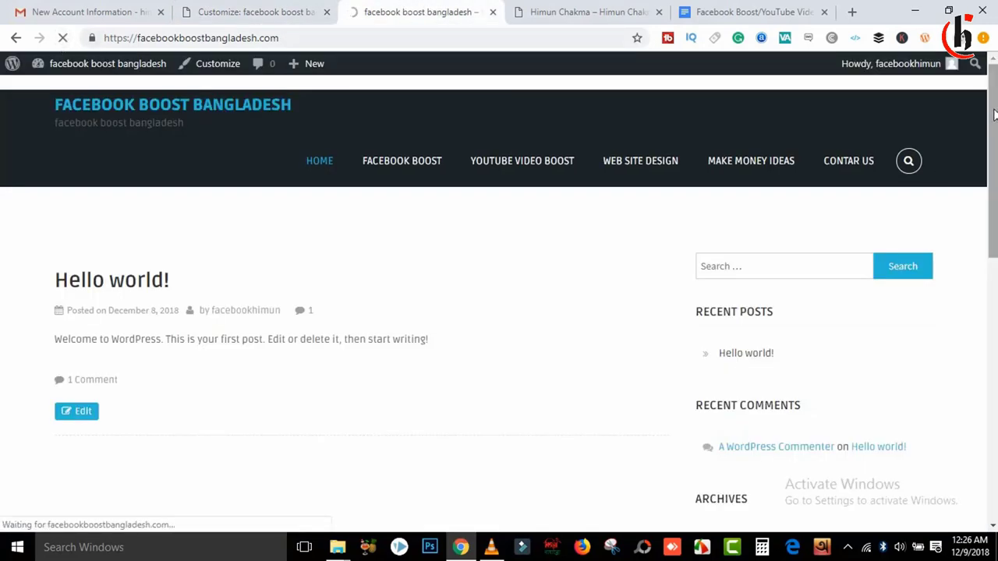
scroll(994, 115, "down", 3)
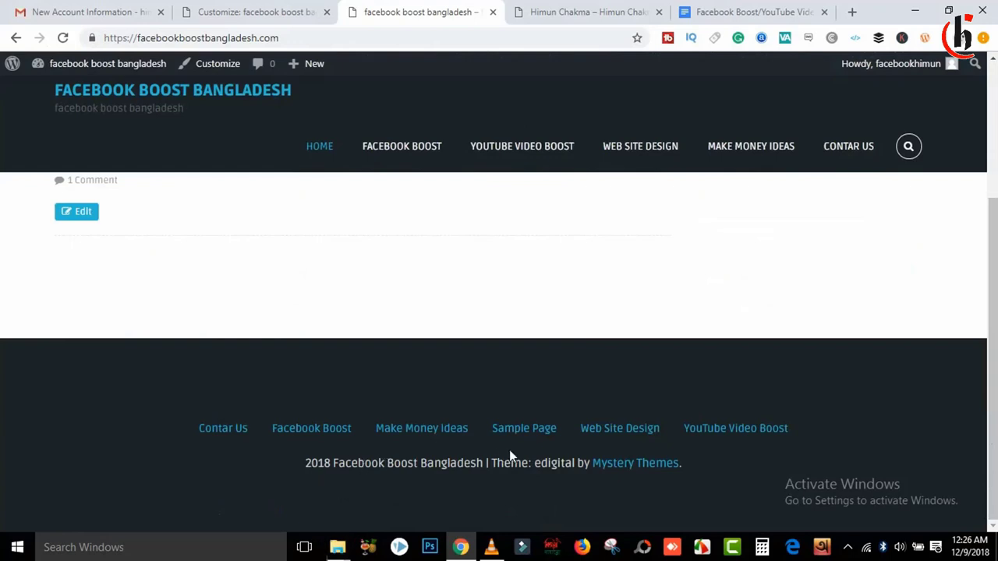
left_click_drag(500, 465, 541, 465)
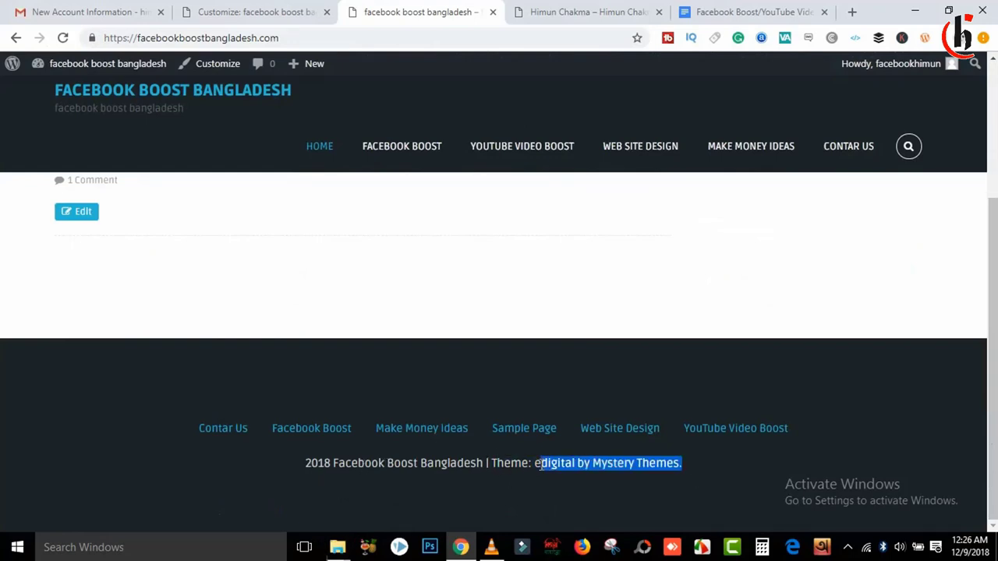
left_click(707, 473)
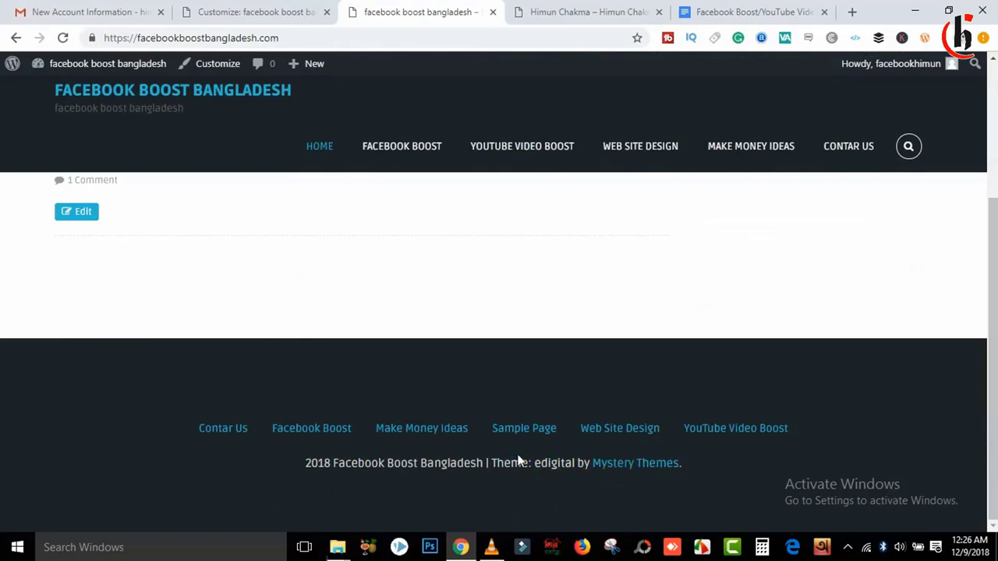
left_click_drag(680, 462, 492, 469)
left_click(699, 465)
left_click(281, 8)
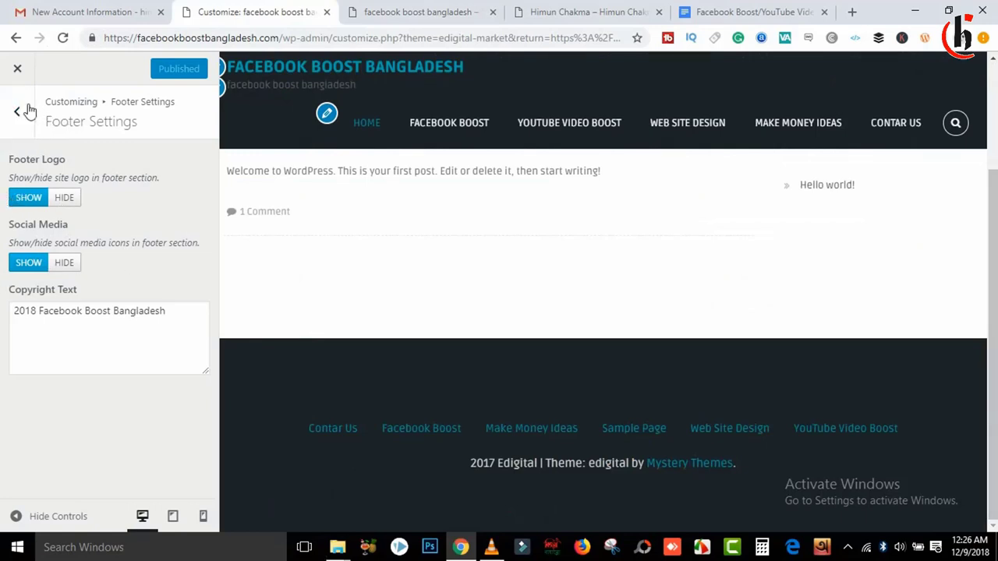
Step: Set the inner page layout to no sidebar and publish the change
left_click(17, 116)
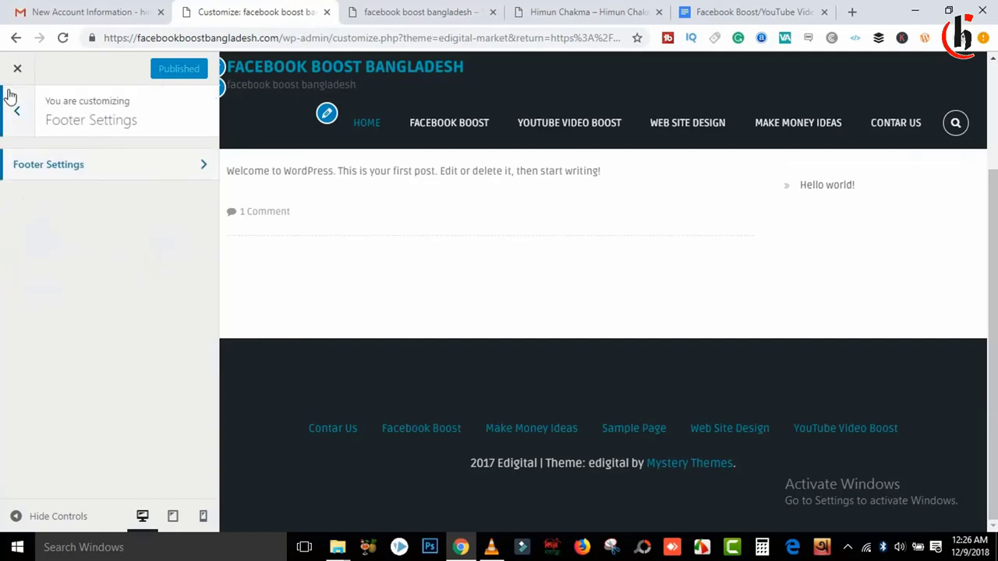
left_click(15, 109)
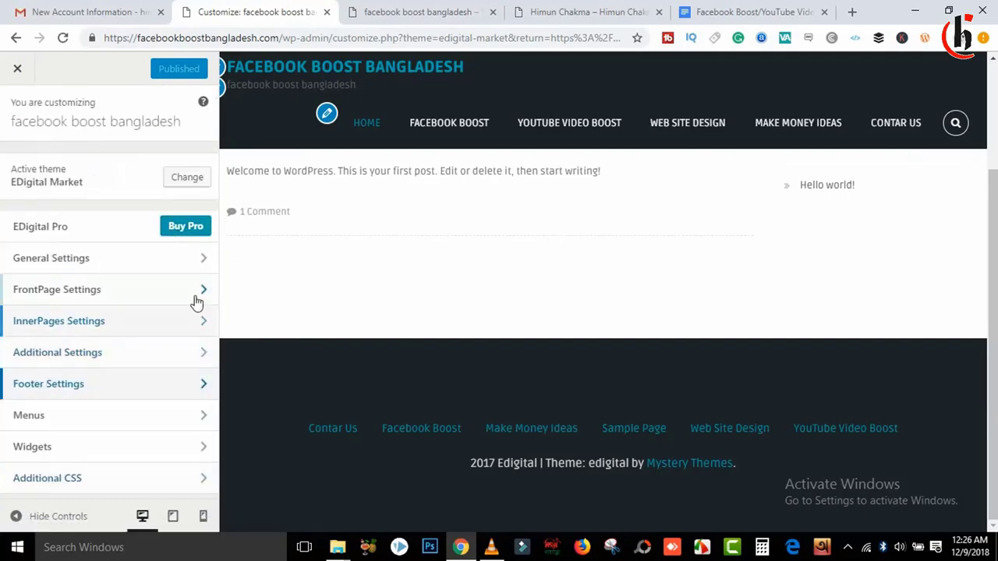
left_click(152, 329)
left_click(99, 196)
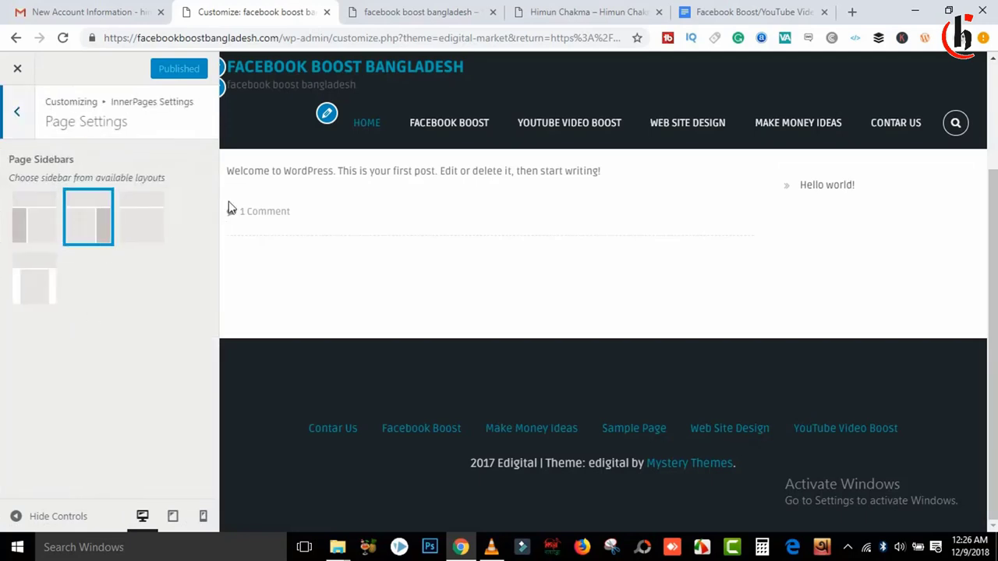
left_click(137, 232)
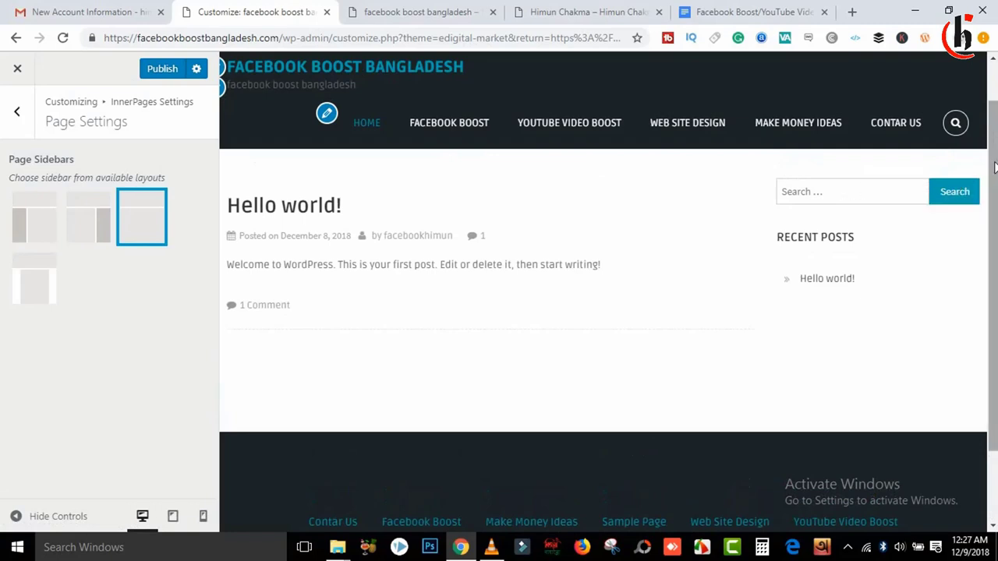
scroll(986, 111, "up", 1)
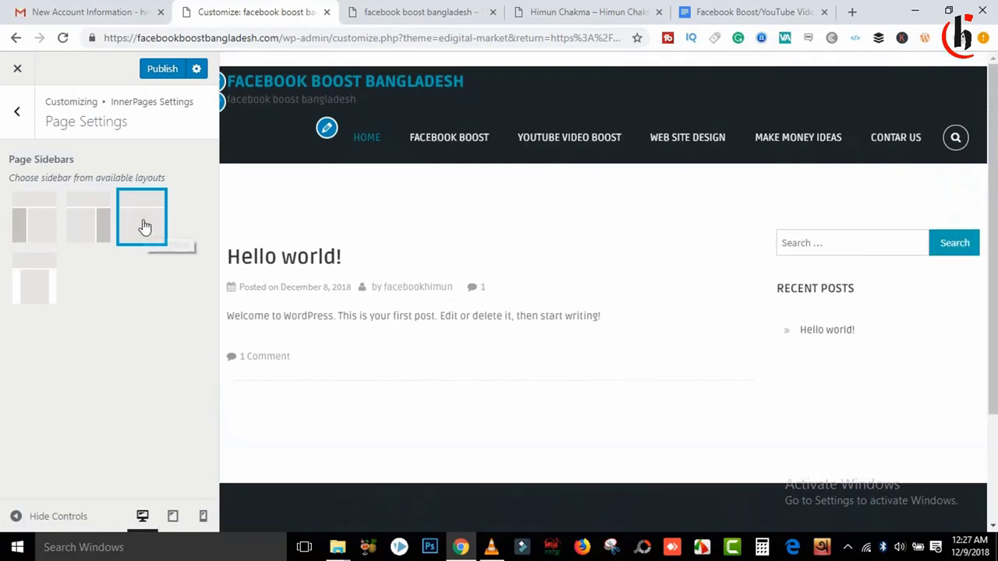
left_click(171, 70)
left_click(16, 111)
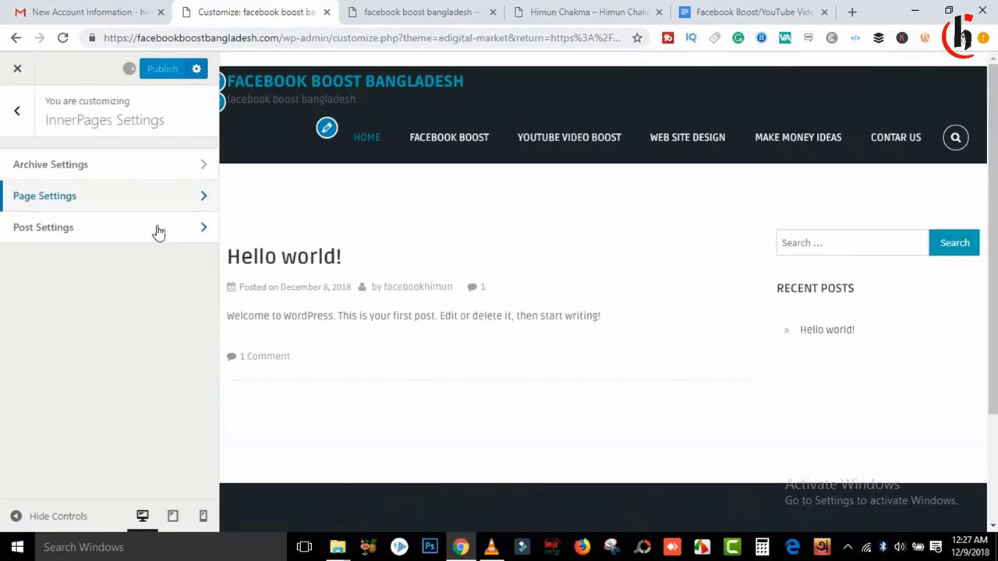
Step: Look over the post layout and archive page settings, then return to the main sections
left_click(69, 243)
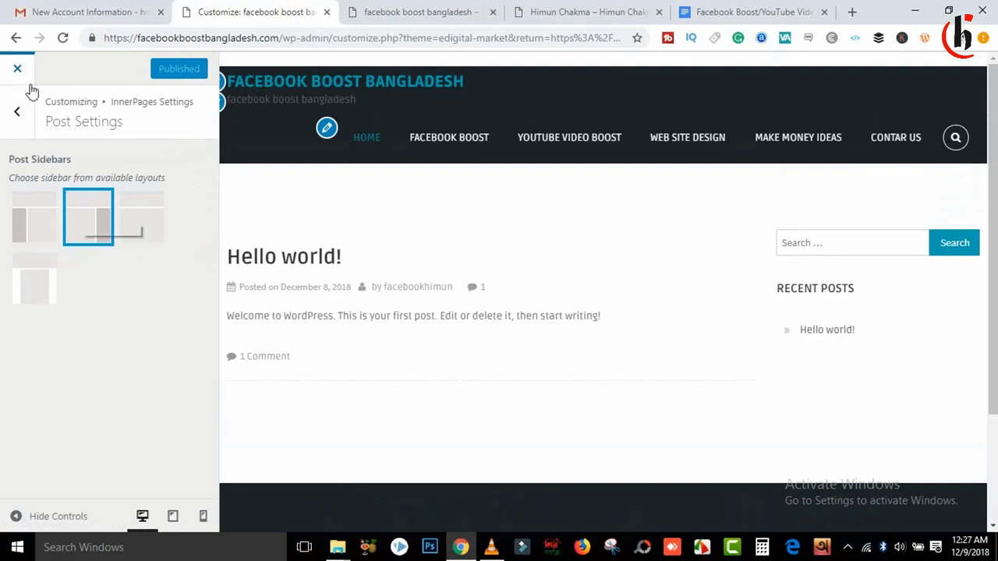
left_click(23, 115)
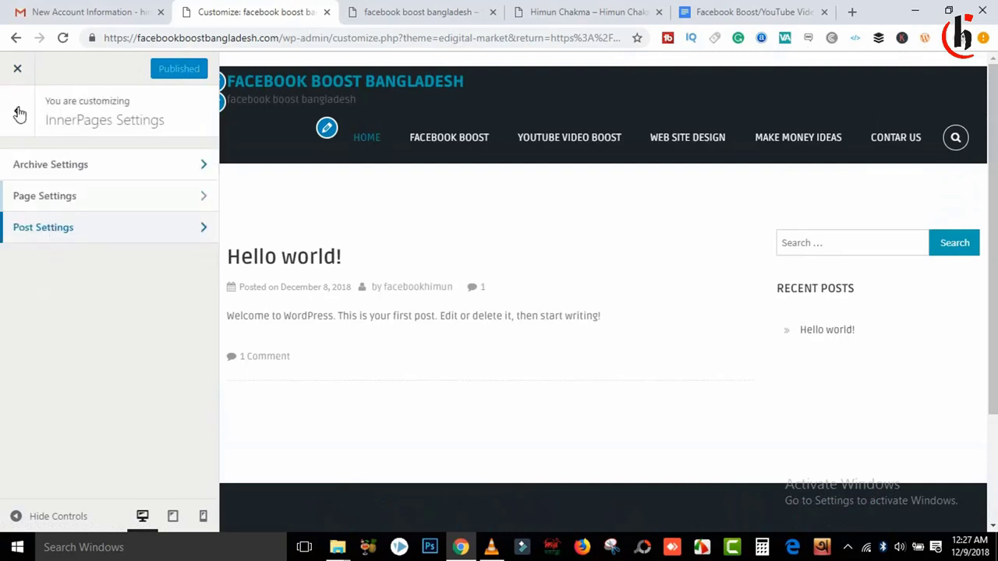
left_click(45, 161)
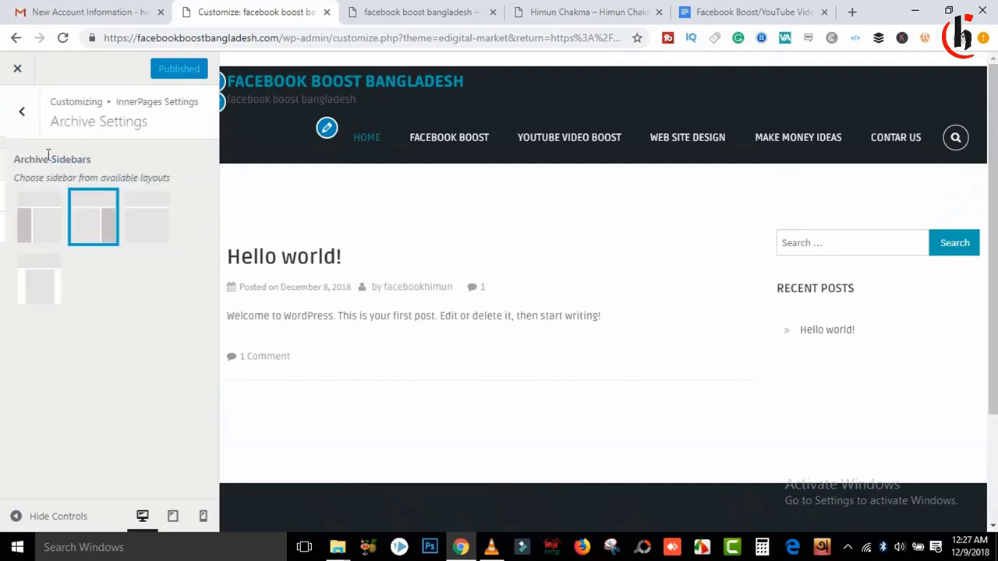
left_click(20, 111)
left_click(21, 117)
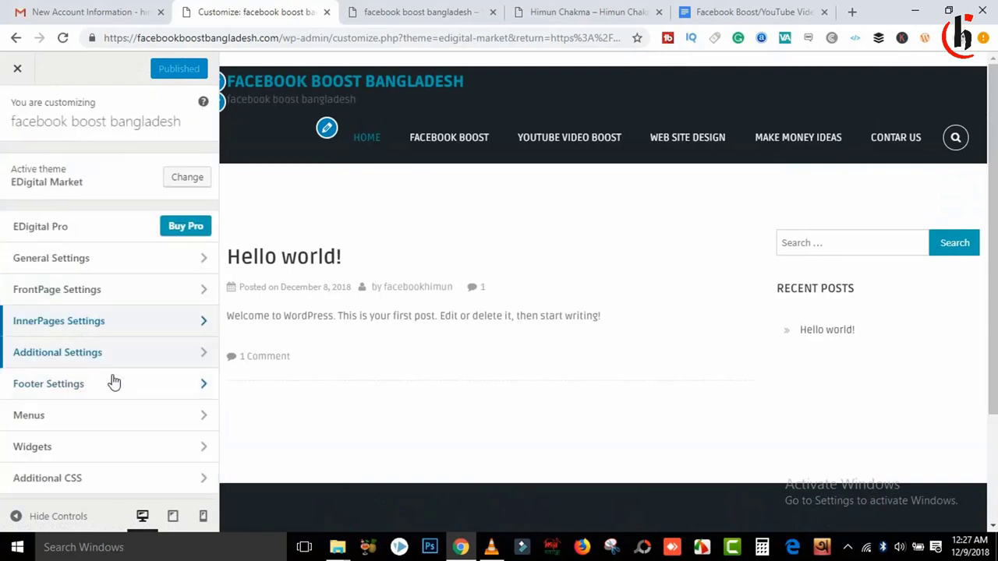
Step: Review the front page slider settings, leaving the slider category unset
left_click(121, 290)
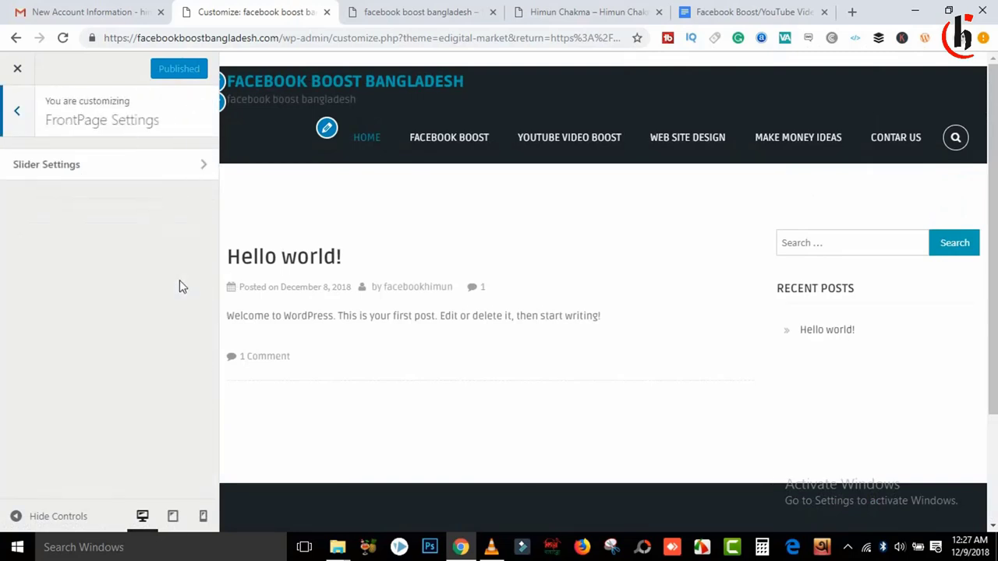
left_click(76, 164)
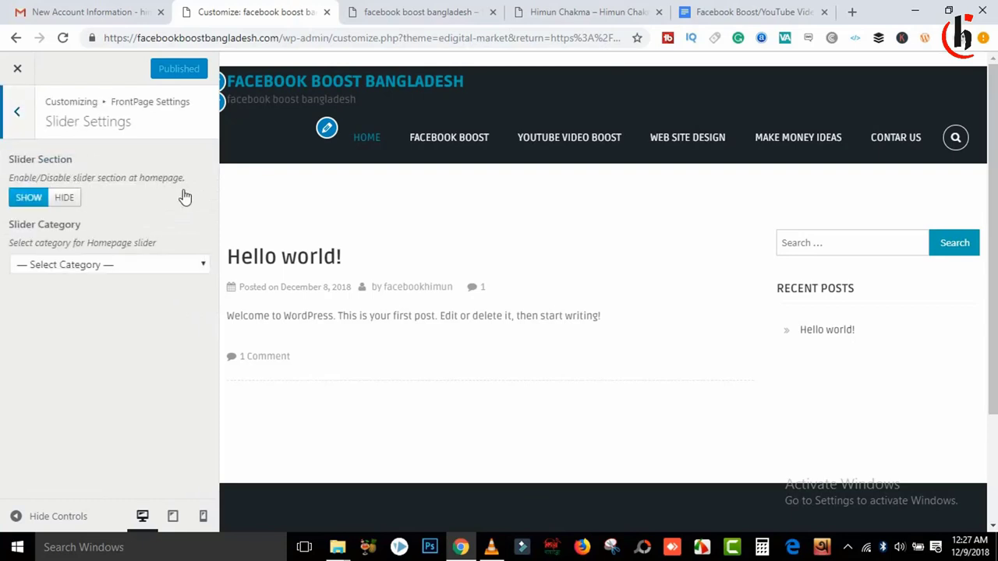
left_click(85, 269)
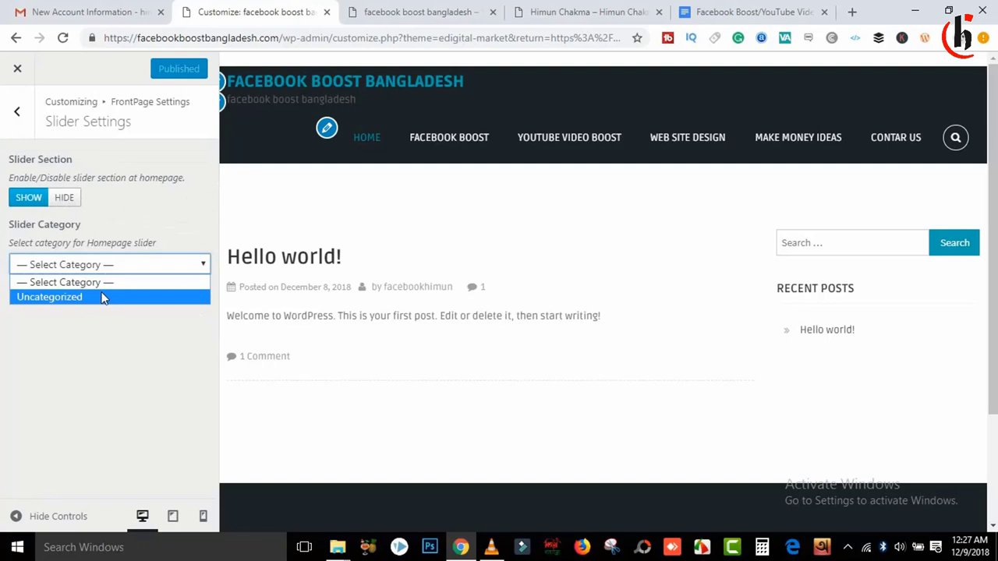
left_click(96, 341)
left_click(137, 273)
left_click(133, 270)
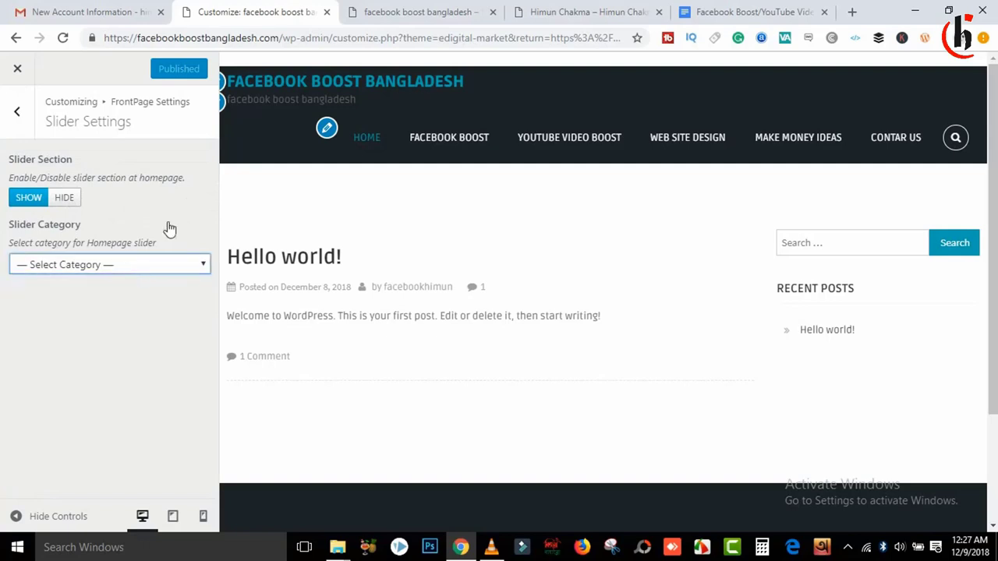
left_click(22, 113)
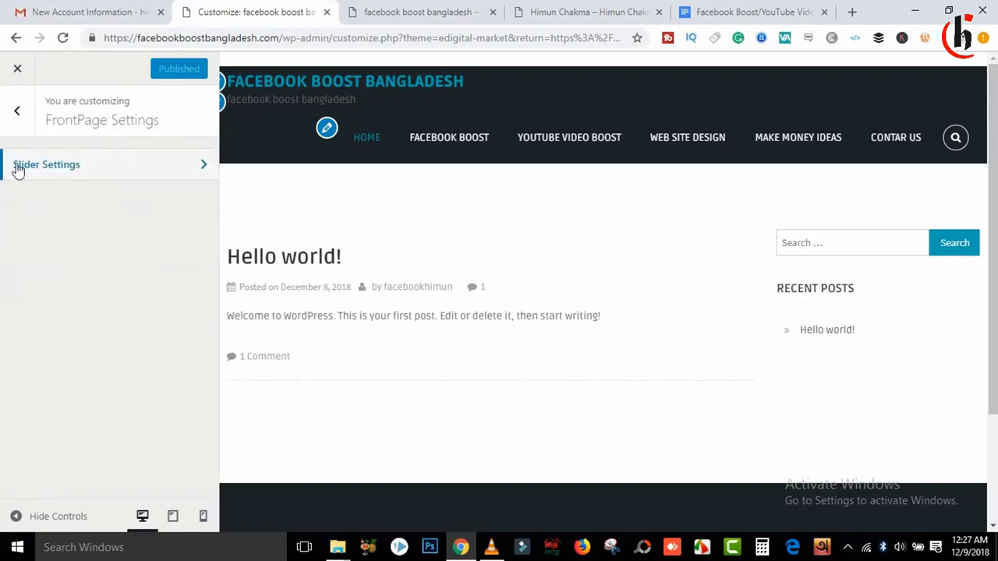
left_click(17, 110)
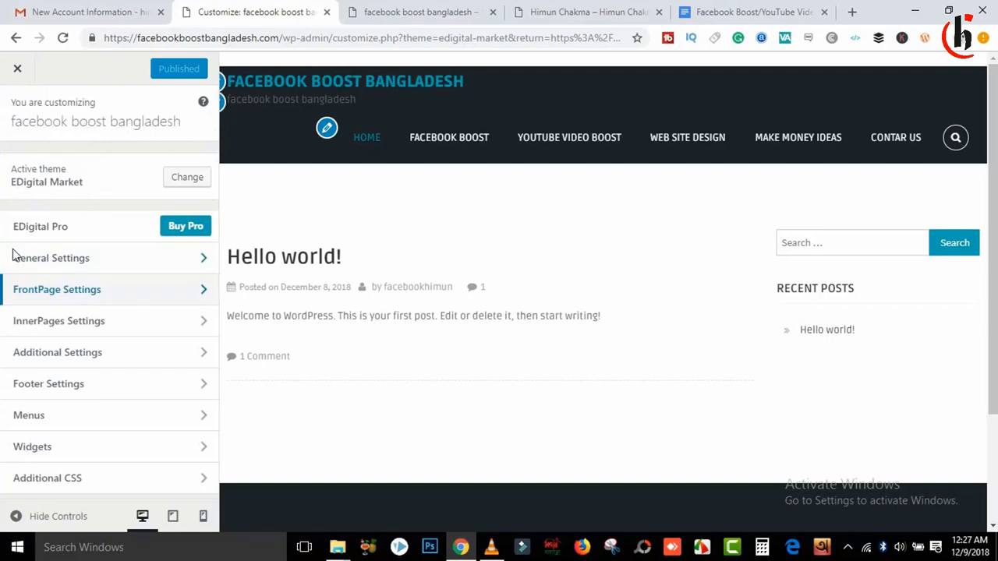
Step: Enter the site's Facebook profile URL in the Social Icons Facebook field
left_click(101, 358)
left_click(119, 191)
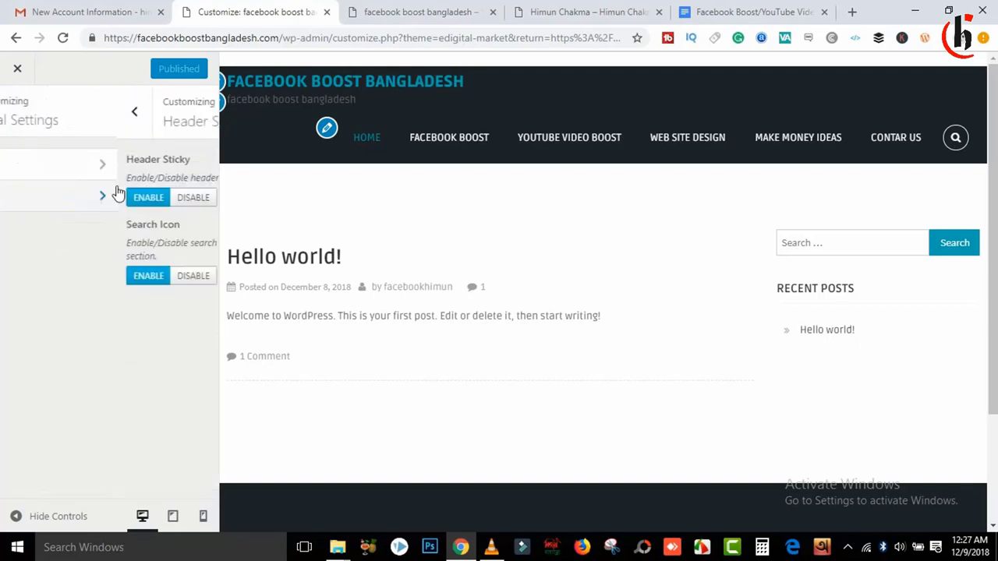
left_click(17, 111)
left_click(92, 165)
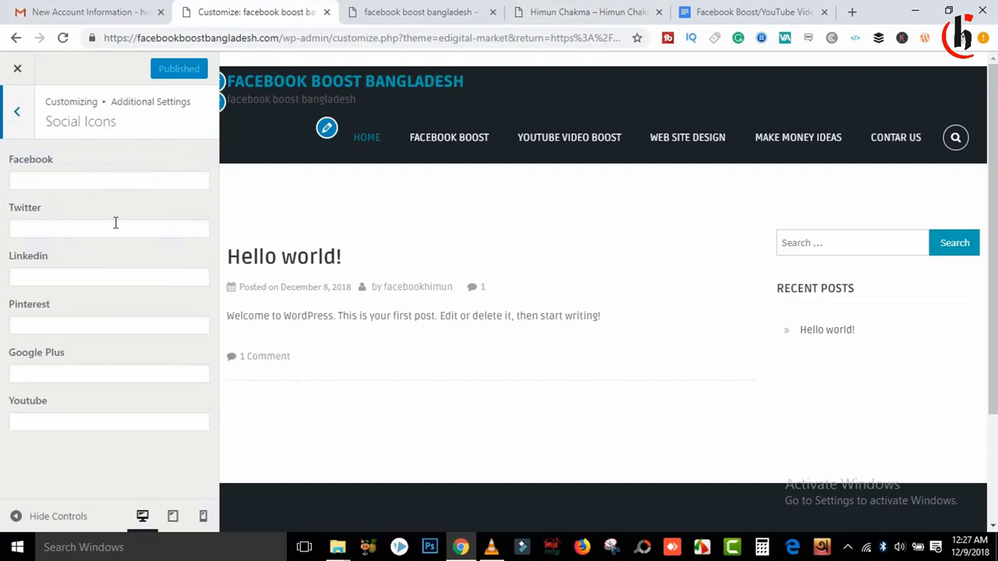
left_click(49, 182)
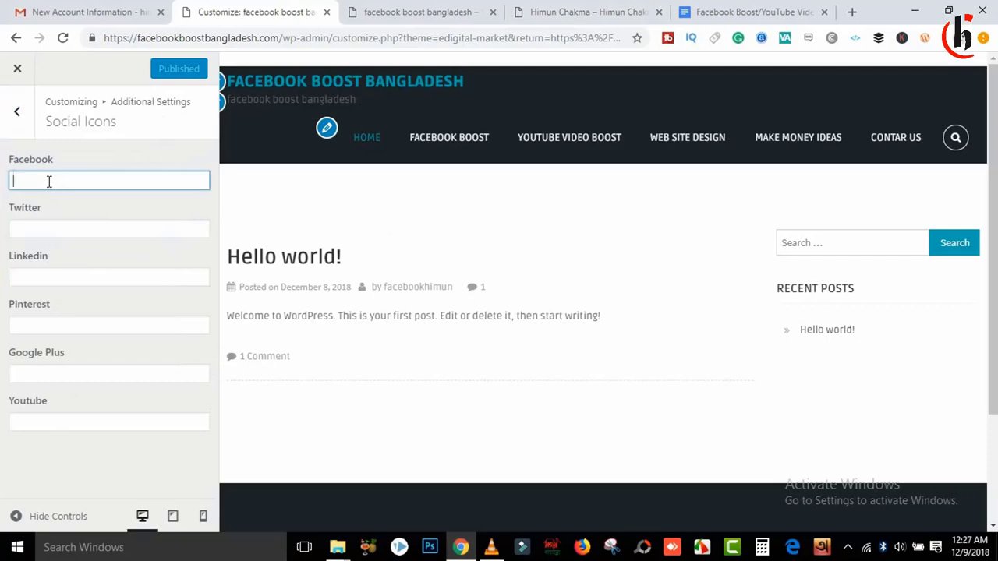
type("face")
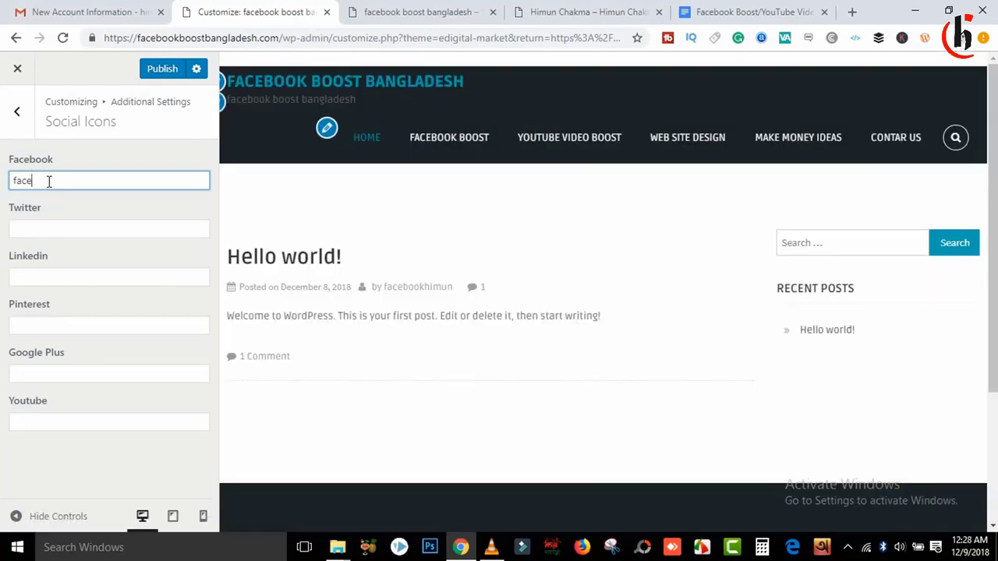
type("book.com")
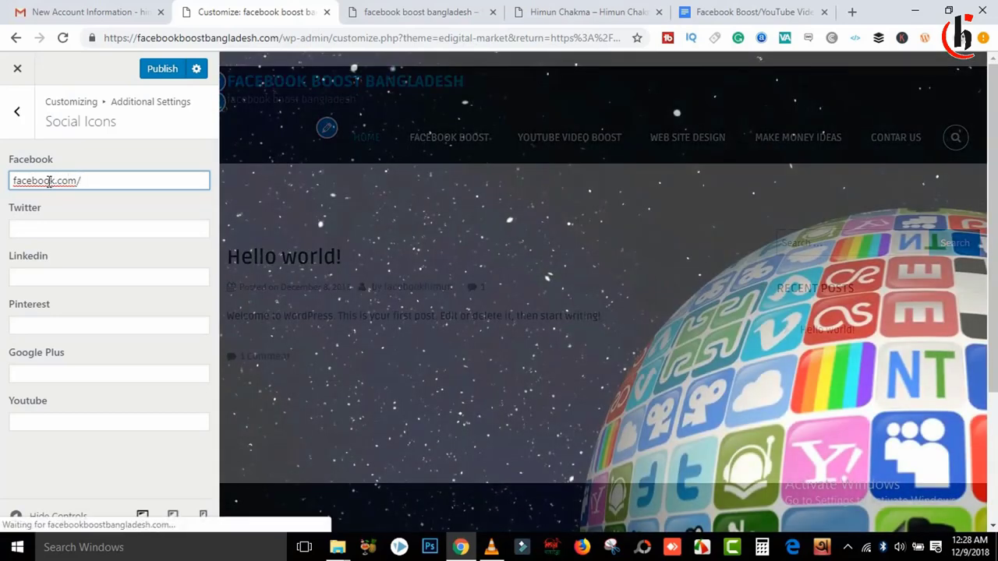
type("/himunch.2017")
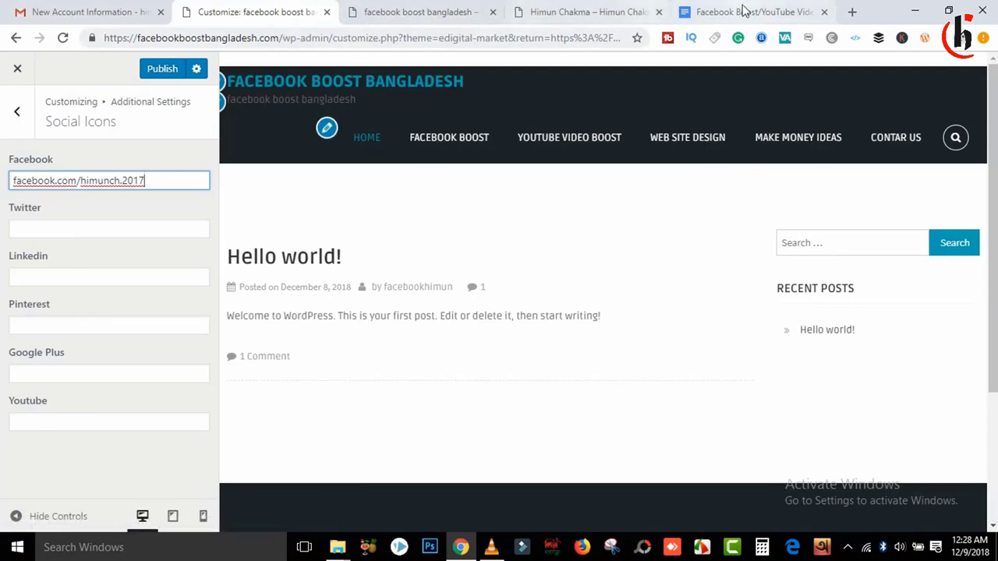
left_click(852, 11)
Step: Open the YouTube channel page, take its web address, and return to the customizer
type("y")
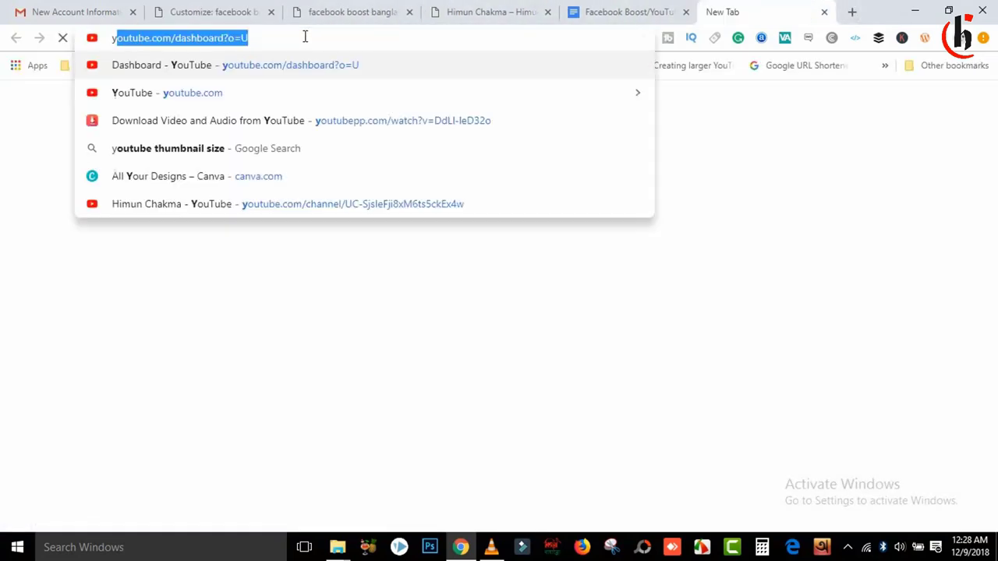
key("Return")
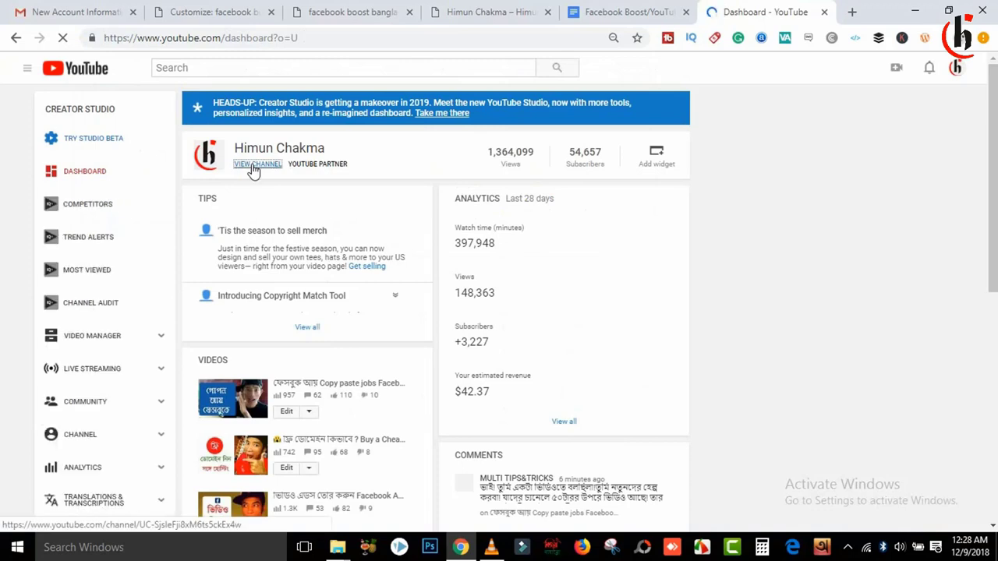
left_click(253, 168)
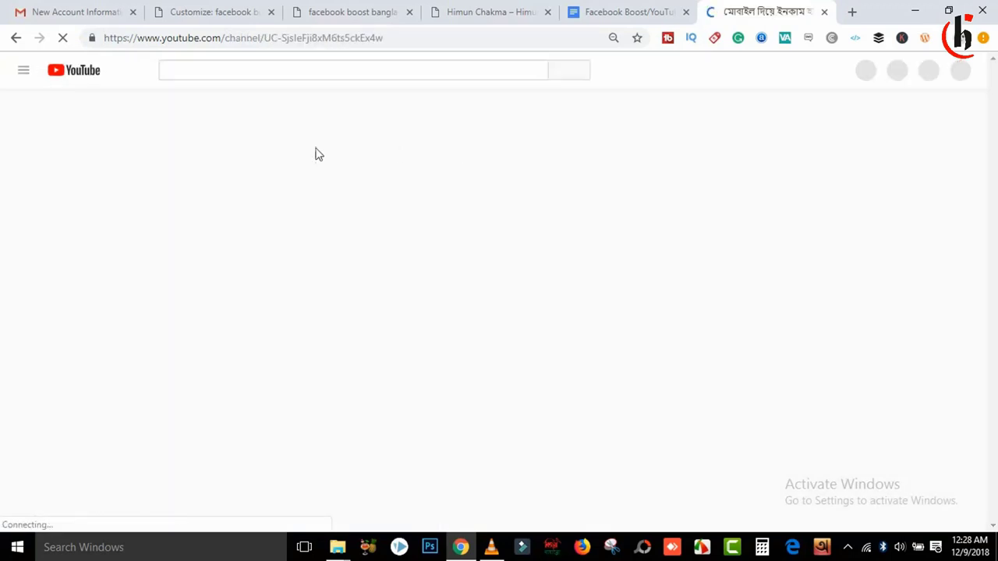
left_click(374, 38)
key("ctrl+c")
key("BackSpace")
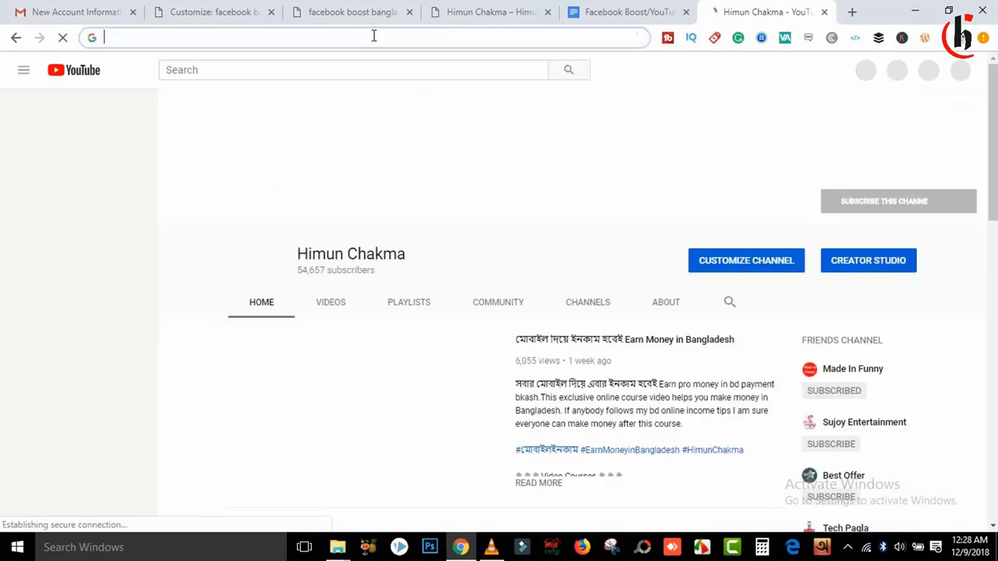
left_click(219, 10)
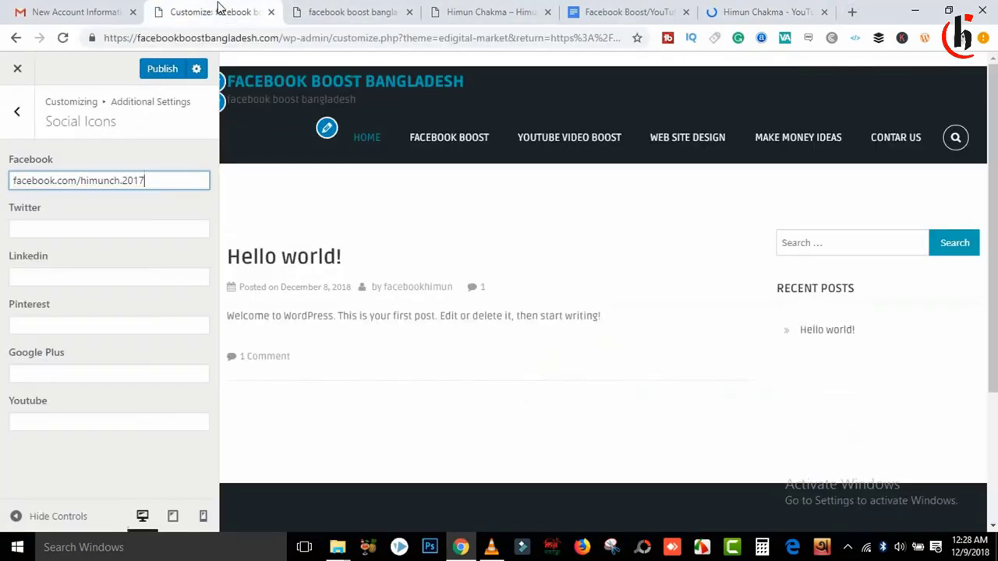
Step: Paste the YouTube channel URL into the Youtube social icon field and publish
left_click(43, 423)
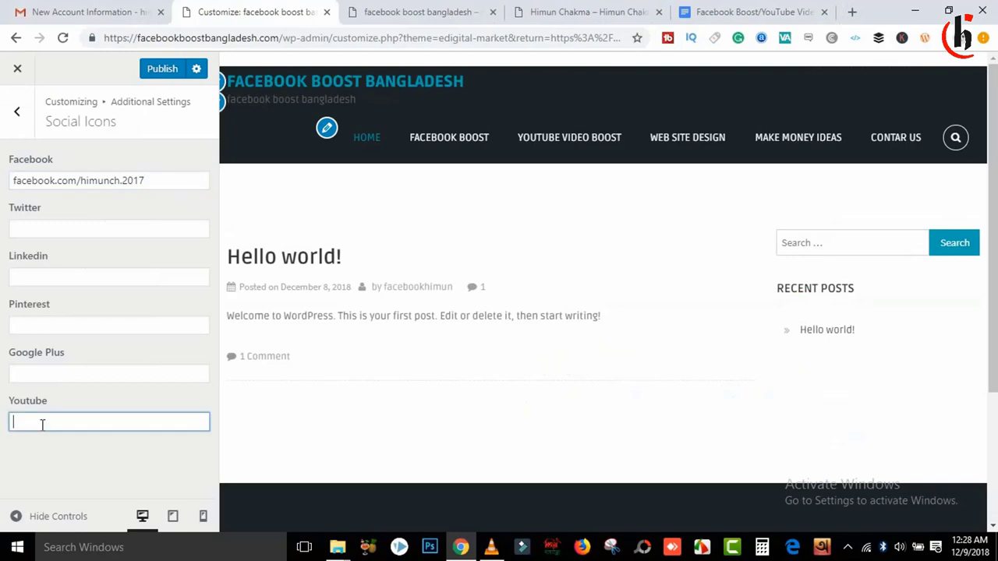
key("ctrl+v")
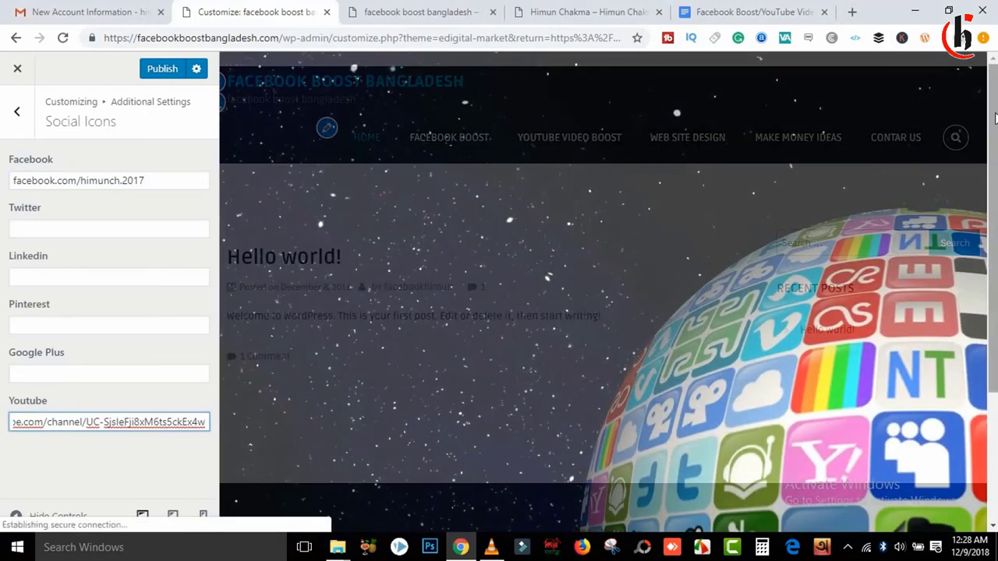
scroll(701, 273, "down", 2)
left_click(167, 71)
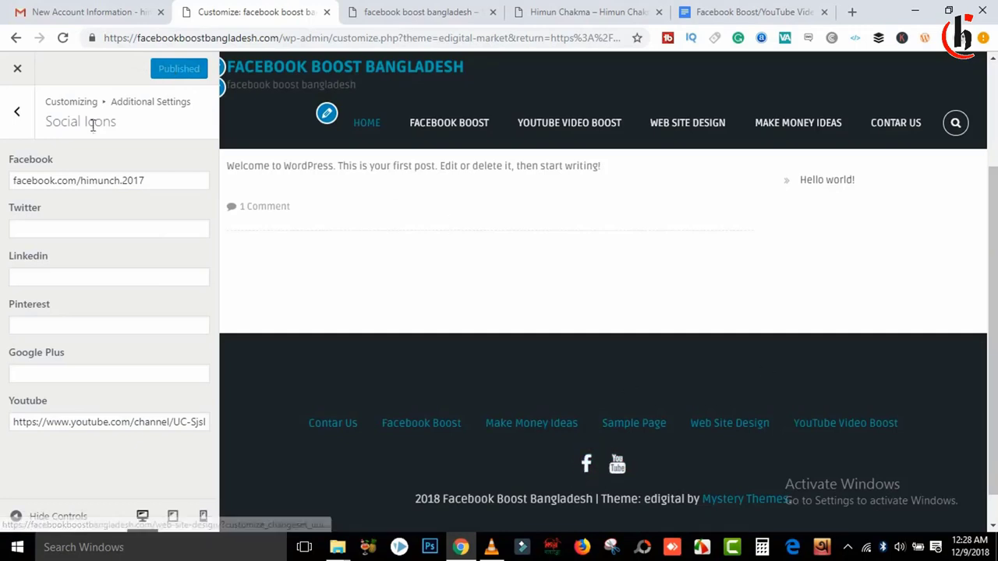
Step: Reload the live site and test the footer Facebook and YouTube icon links
left_click(442, 11)
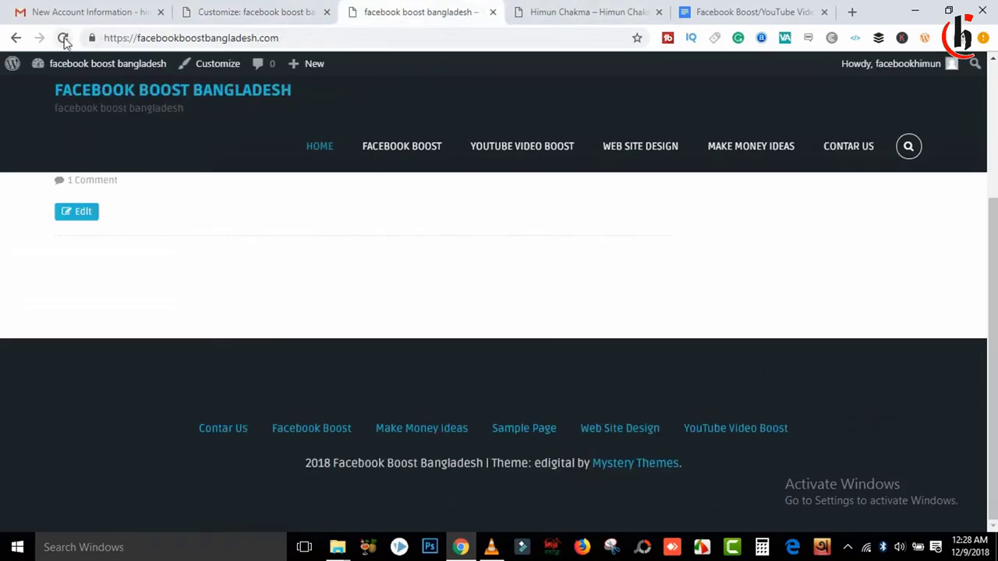
left_click(63, 39)
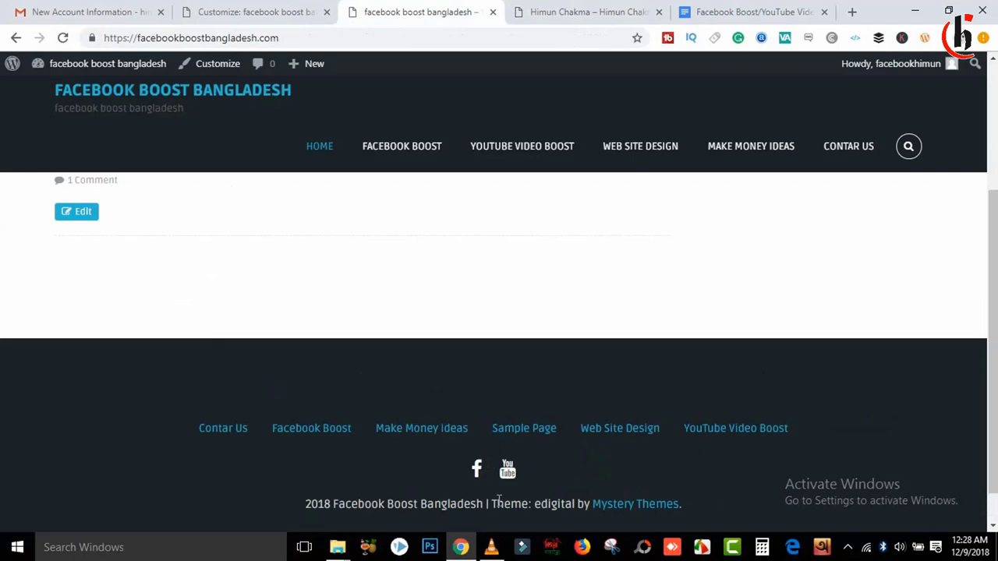
left_click(478, 472)
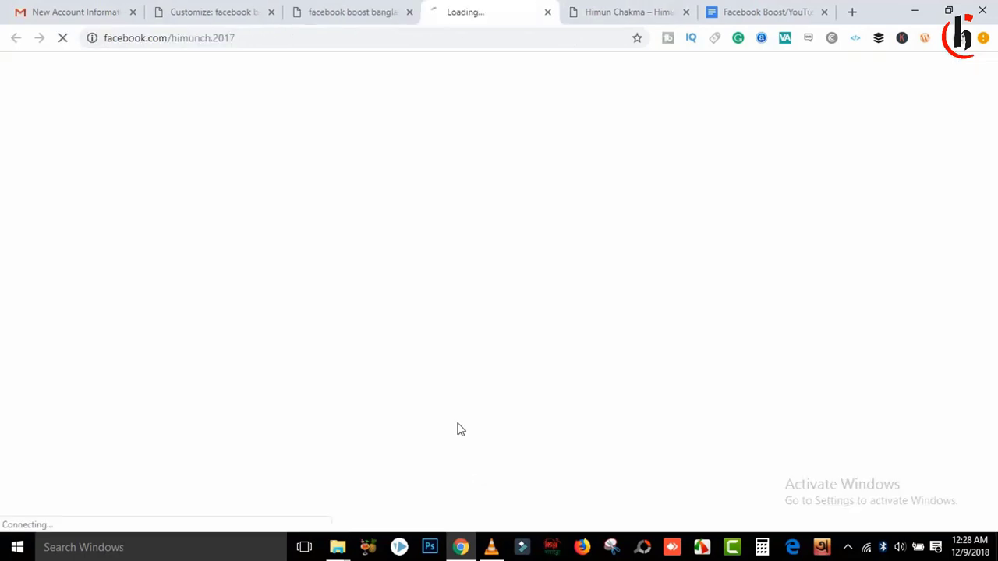
left_click(355, 9)
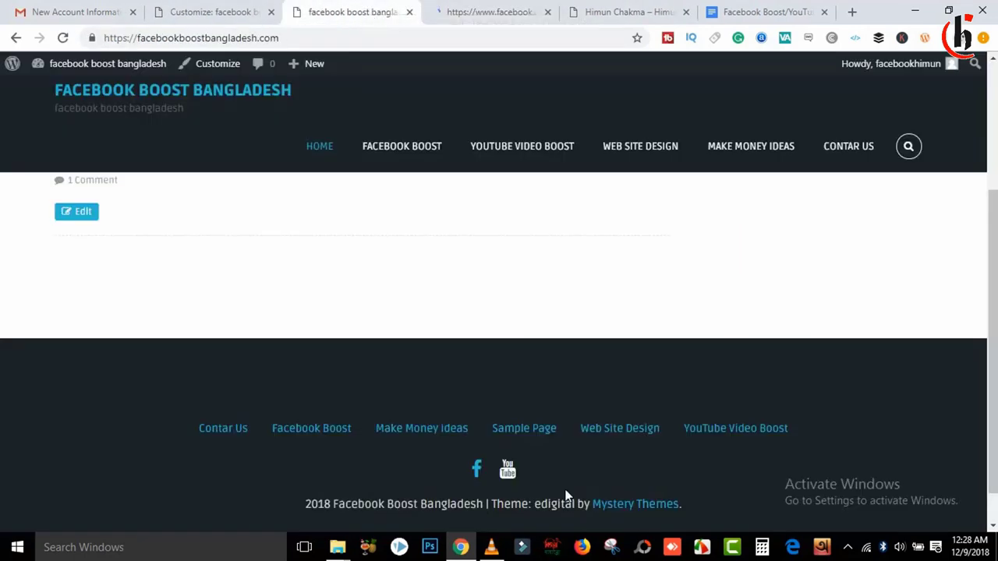
left_click(508, 470)
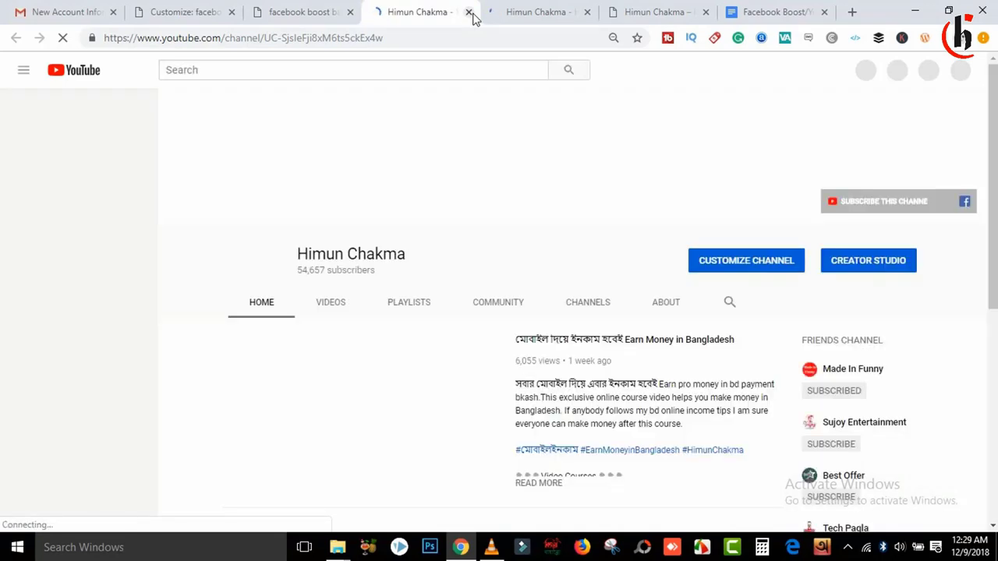
left_click(469, 12)
left_click(421, 13)
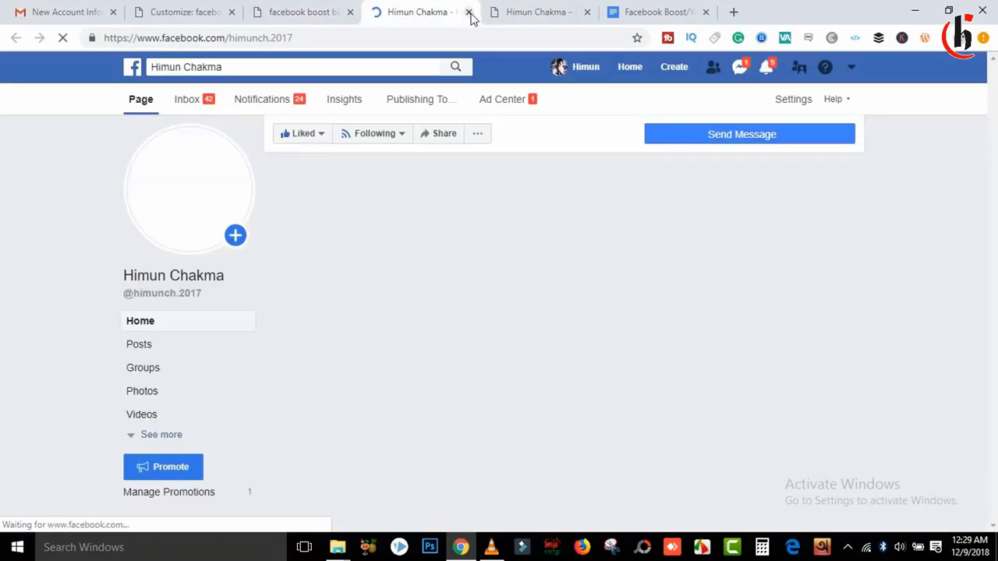
key("ctrl+w")
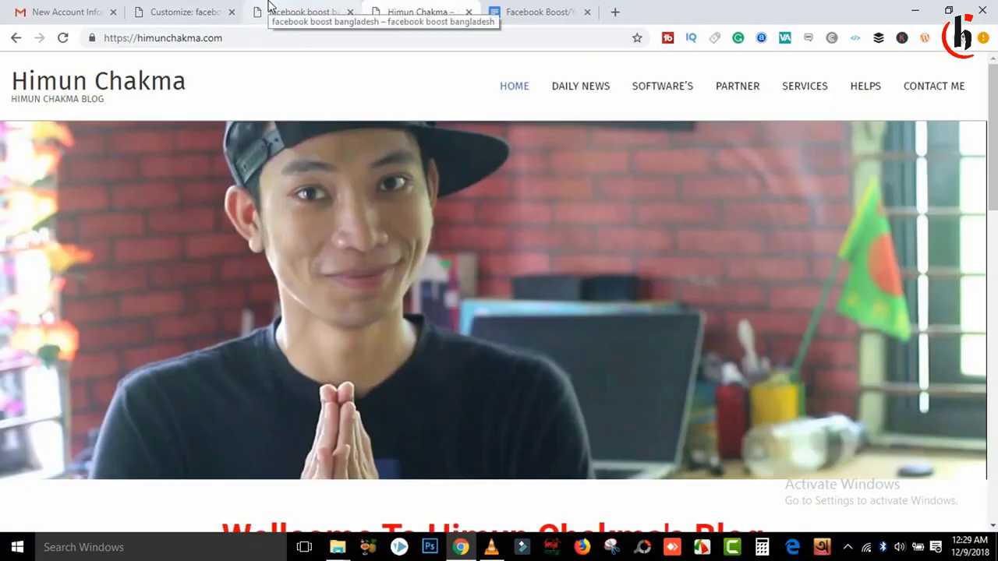
left_click(277, 12)
left_click(170, 10)
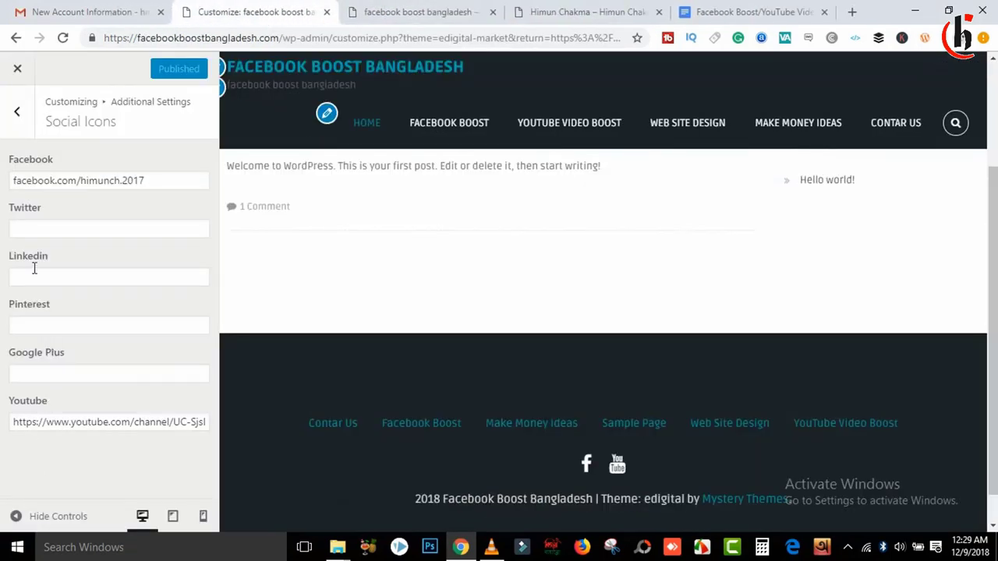
Step: Back out of the customizer's additional settings to its main sections
left_click(17, 112)
left_click(17, 111)
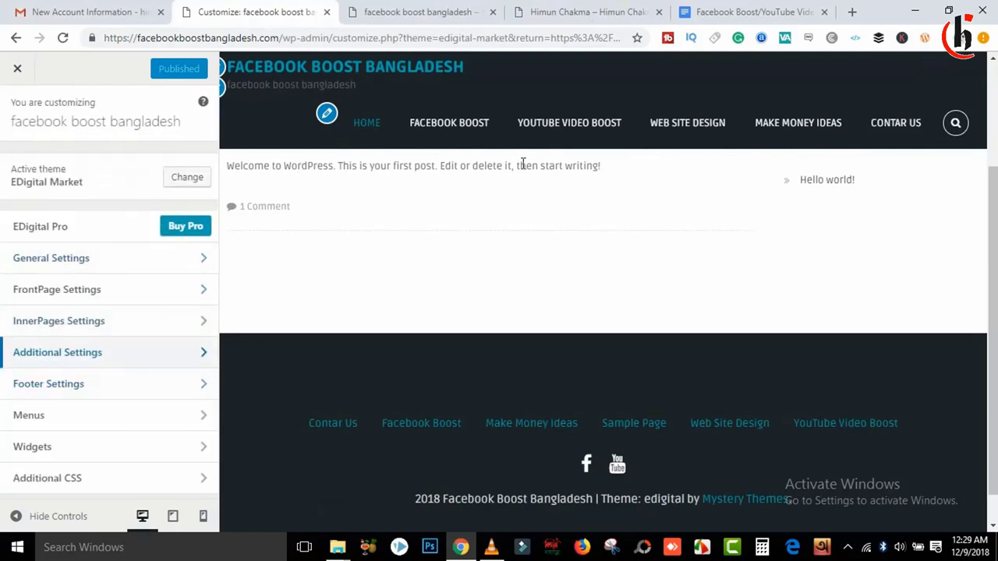
scroll(951, 421, "up", 2)
scroll(951, 421, "down", 2)
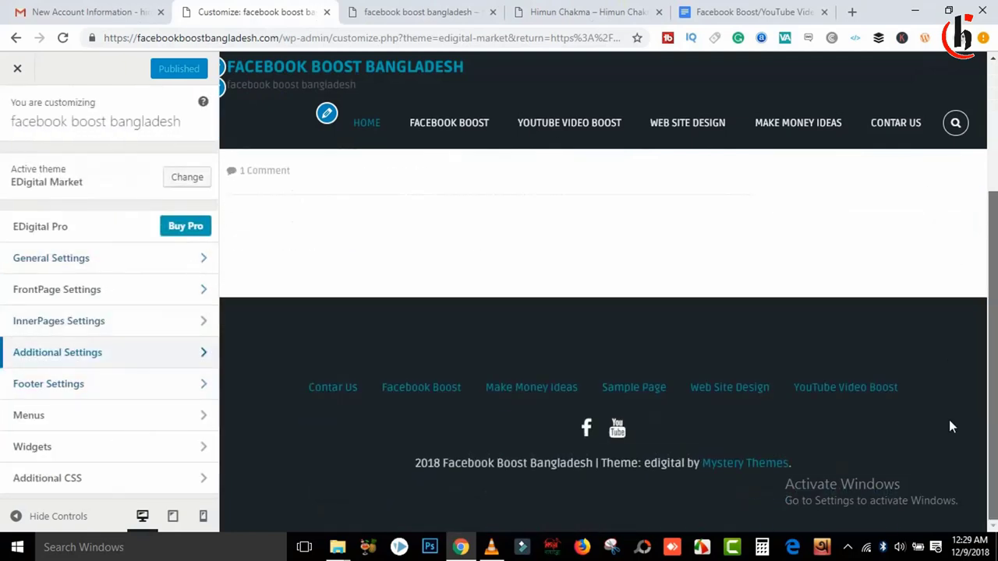
scroll(949, 232, "up", 1)
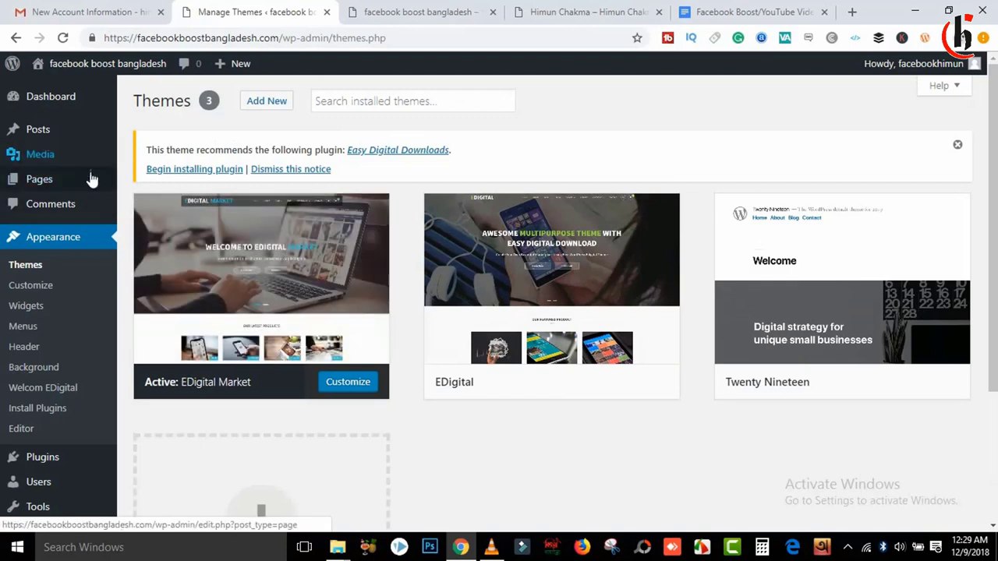
Step: Move Sample Page to the Trash from the All Pages list
mouse_move(44, 182)
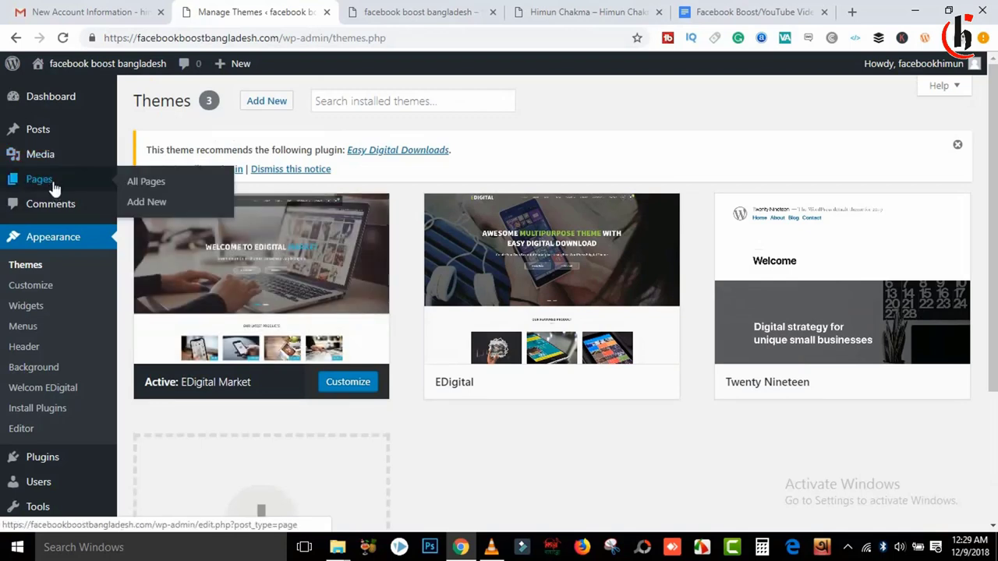
left_click(54, 189)
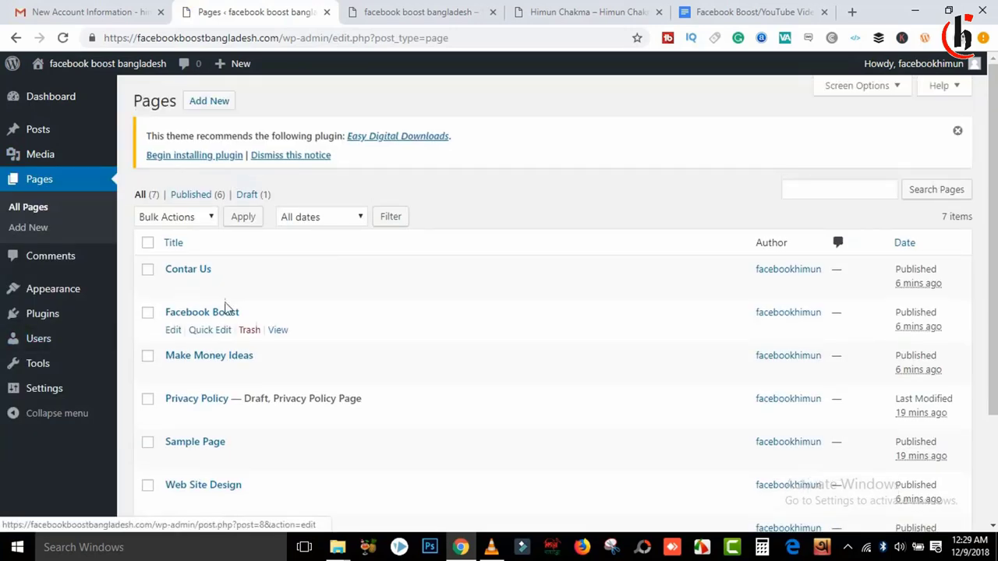
left_click_drag(995, 192, 995, 295)
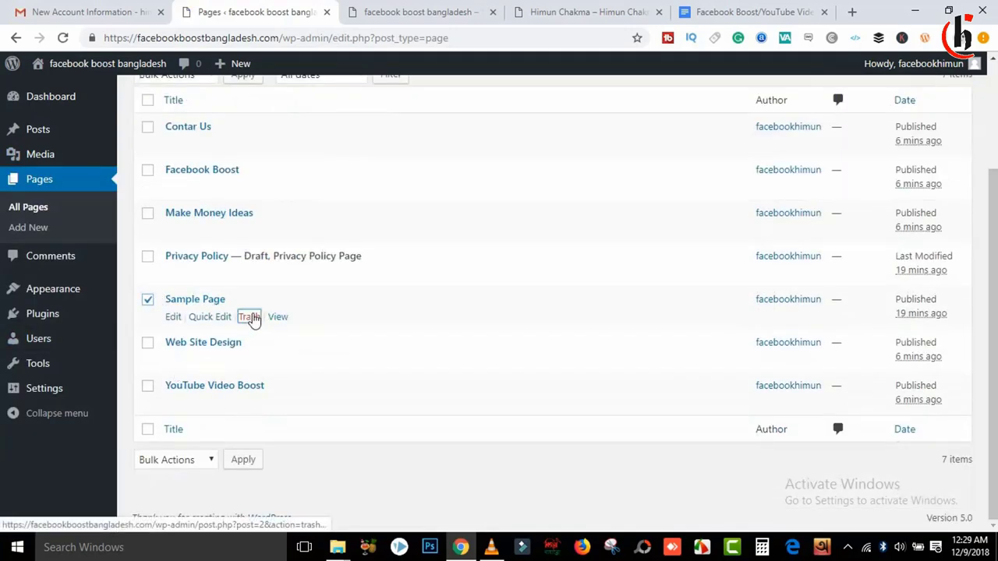
left_click(251, 317)
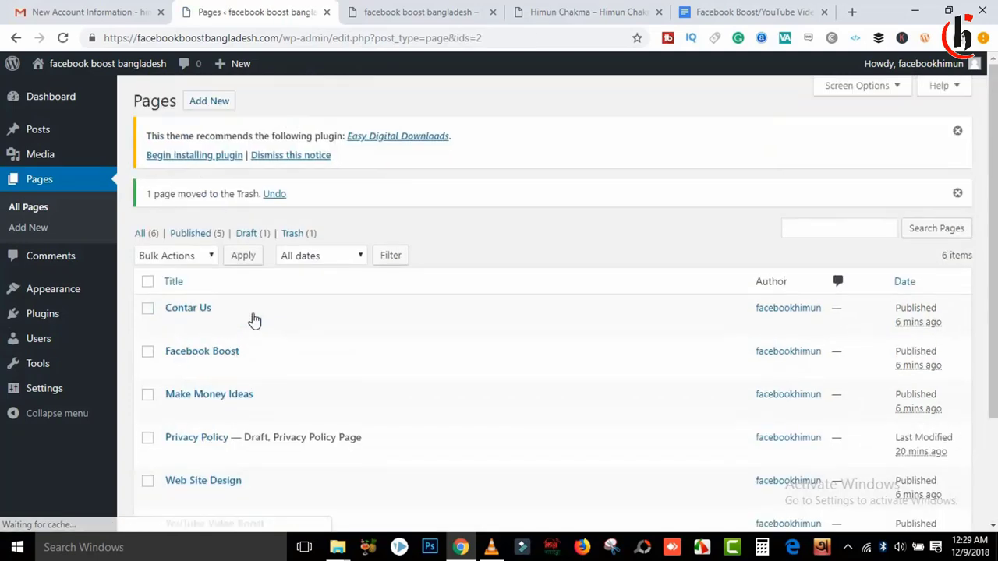
scroll(994, 166, "down", 2)
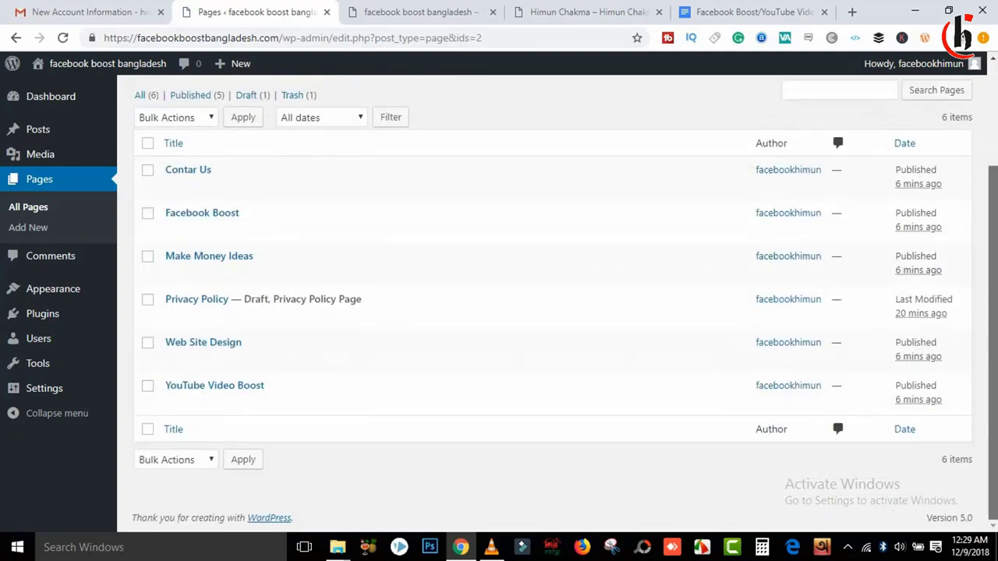
scroll(995, 166, "up", 2)
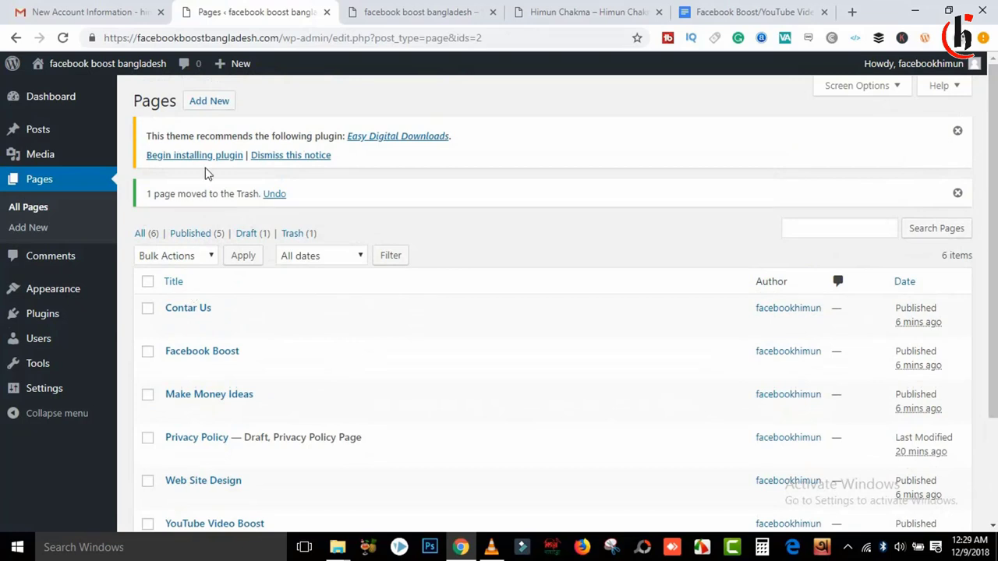
Step: Create a new page titled 'Home Page' and publish it
left_click(217, 105)
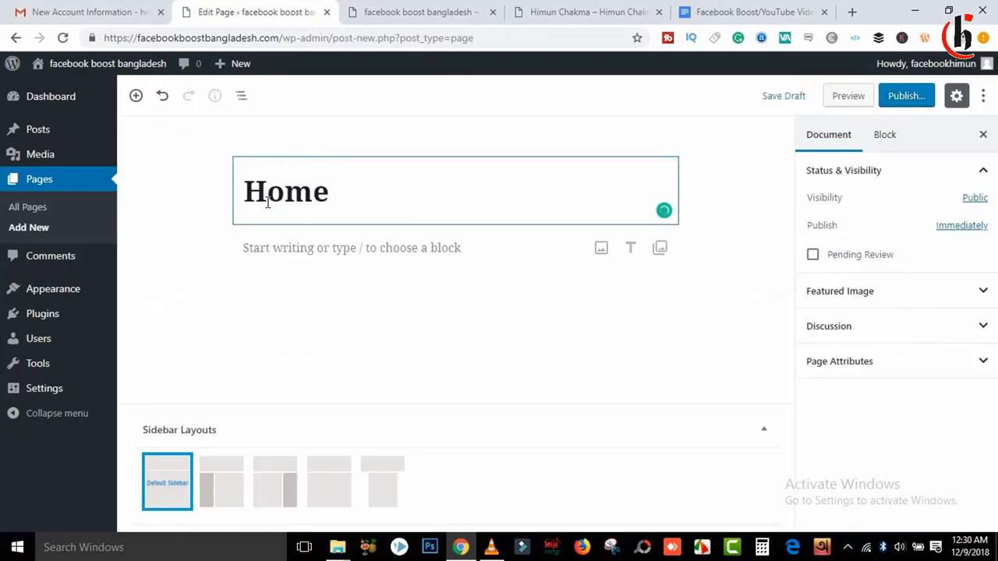
type("age")
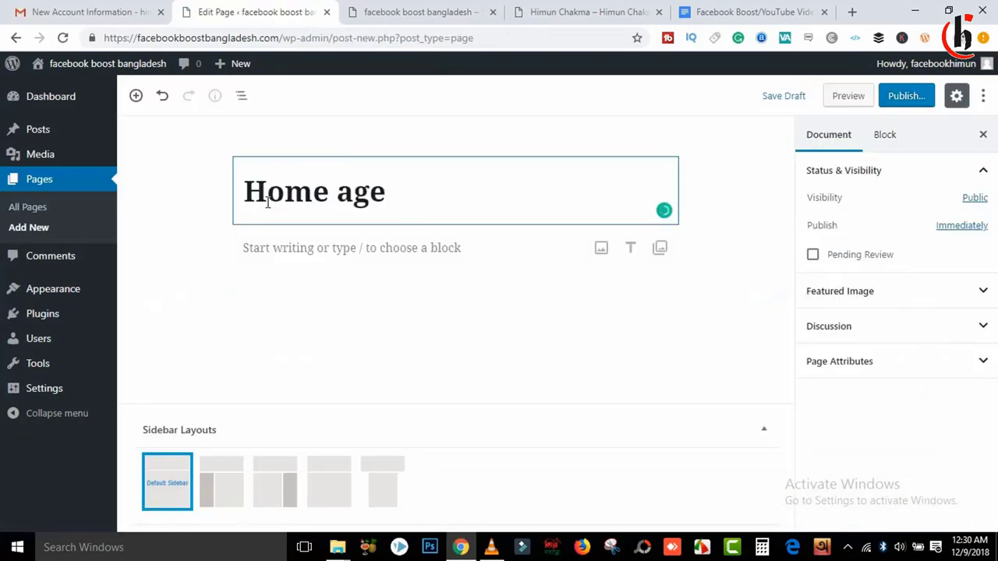
key("BackSpace")
key("BackSpace")
key("BackSpace")
type("Page")
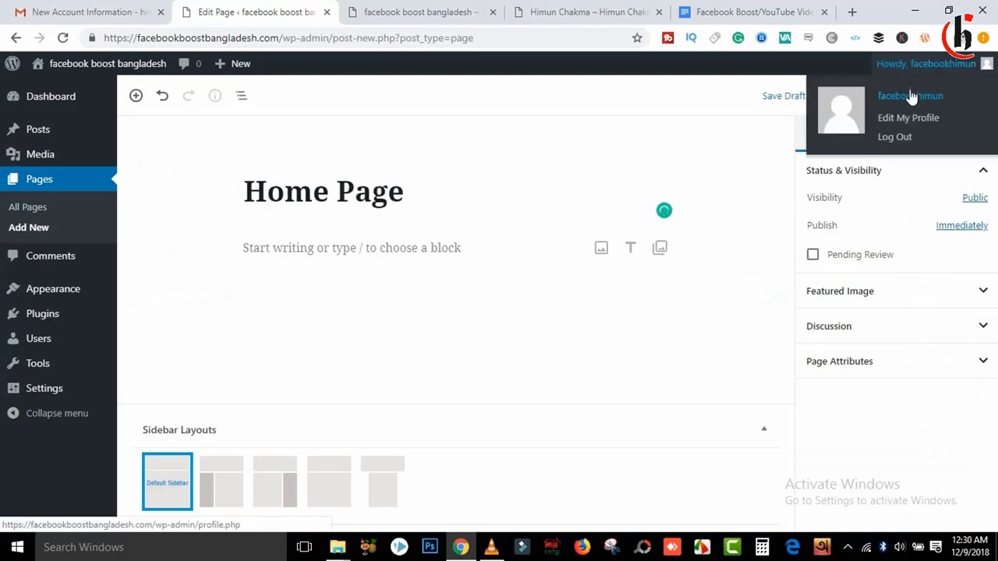
left_click(900, 103)
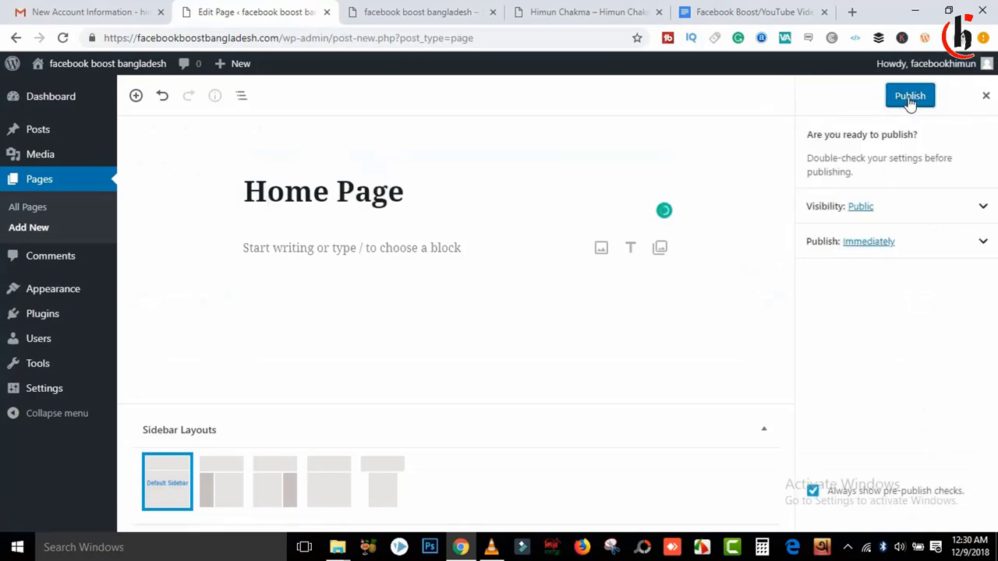
left_click(910, 96)
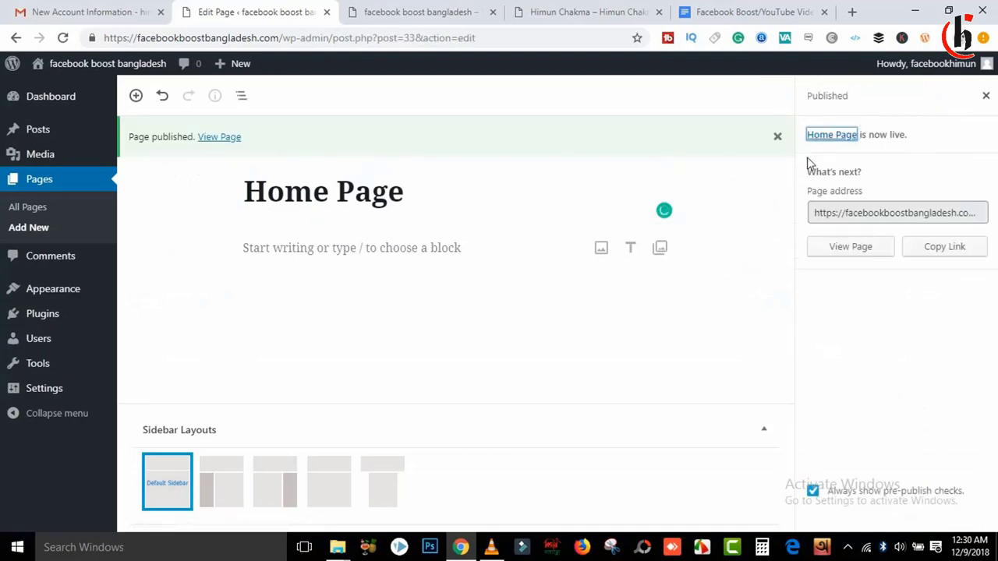
Step: View the live Home Page, then reopen it in the editor with the settings sidebar hidden
left_click(856, 250)
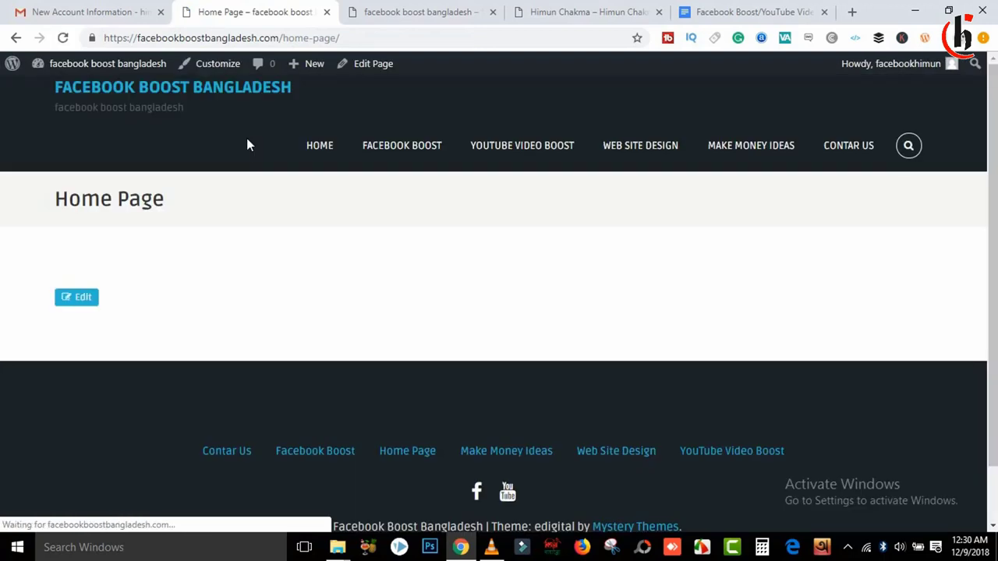
left_click(373, 65)
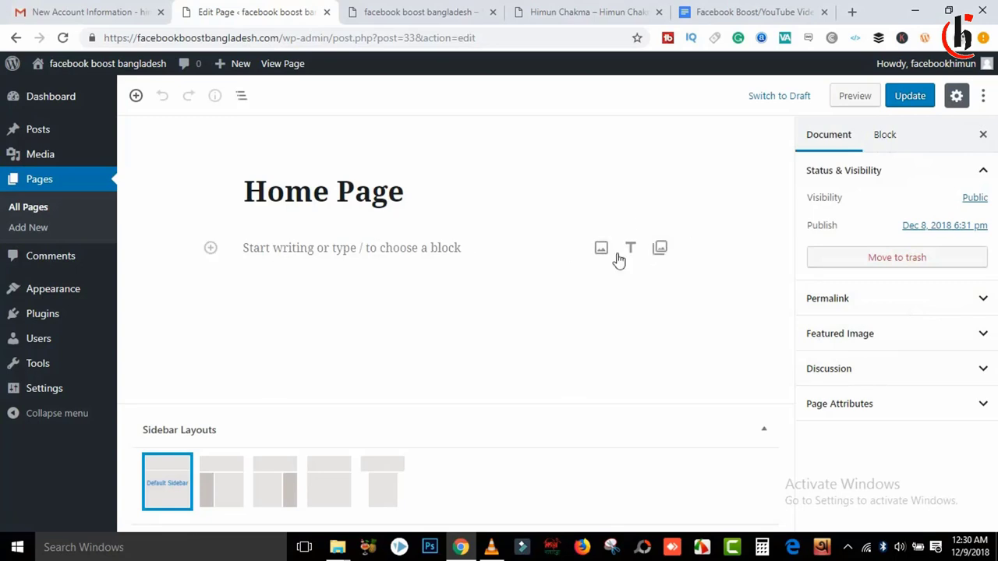
left_click(894, 144)
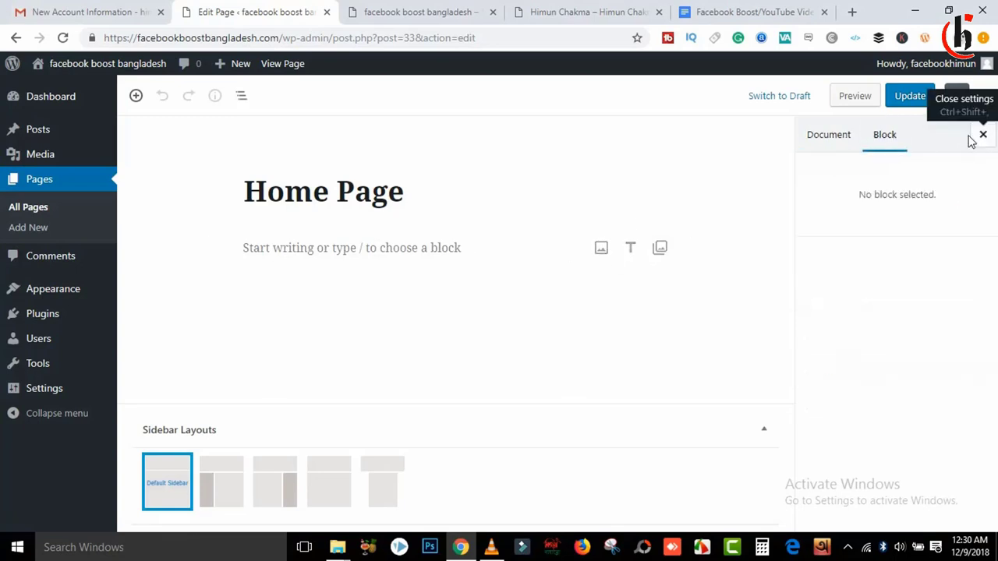
left_click(983, 134)
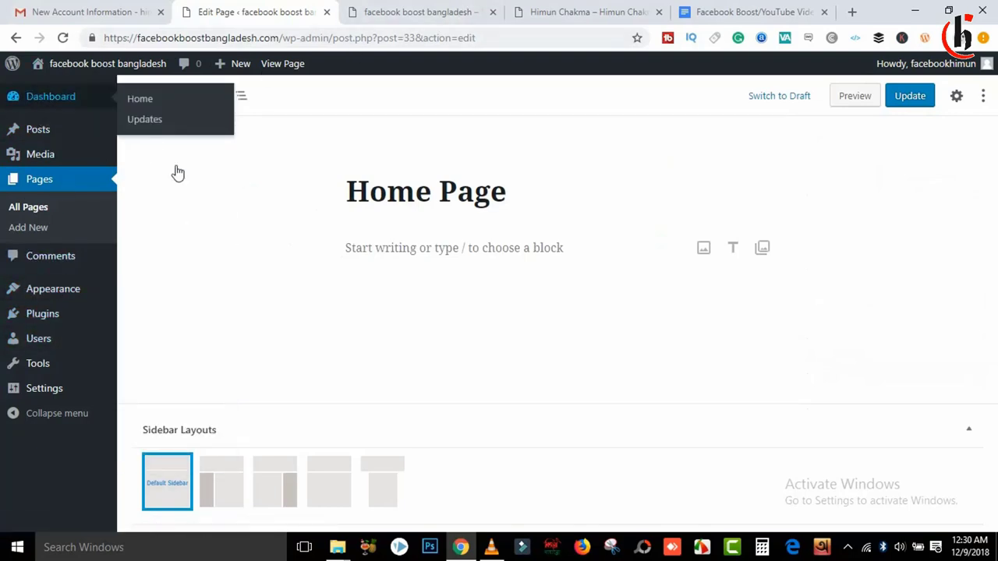
Step: Open the admin Dashboard, glance at the other blog's tab, and return to WordPress
left_click(97, 106)
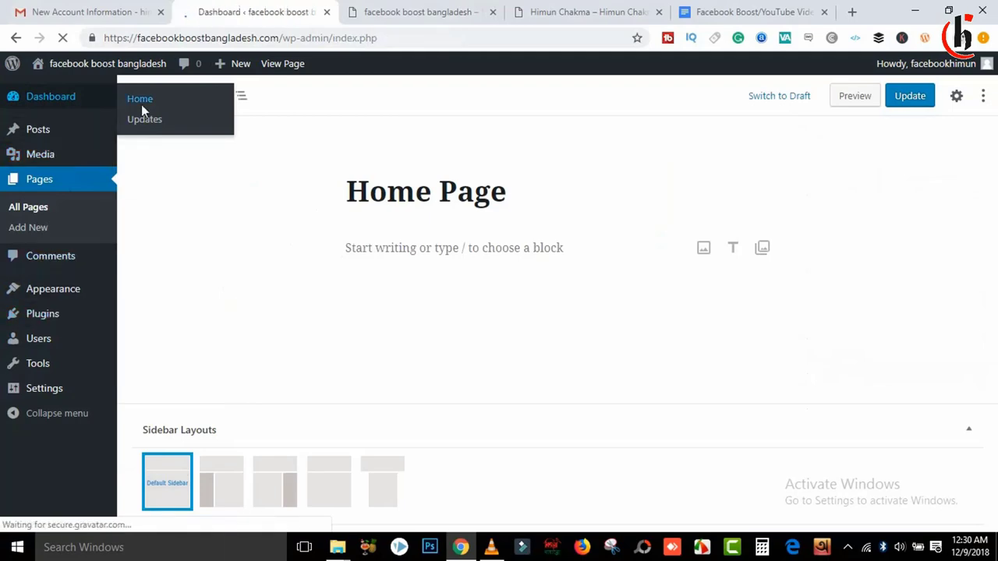
left_click(561, 12)
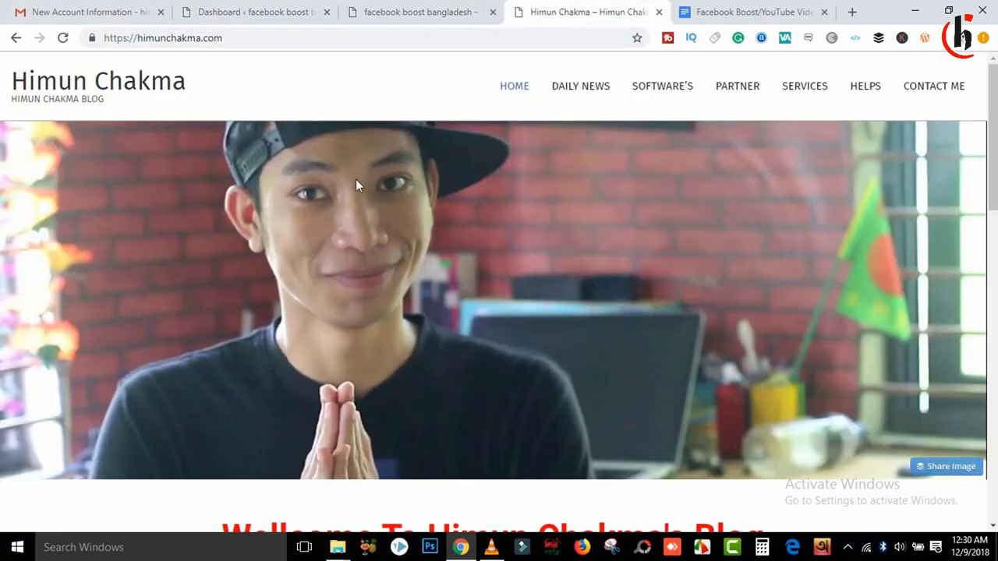
scroll(647, 363, "down", 5)
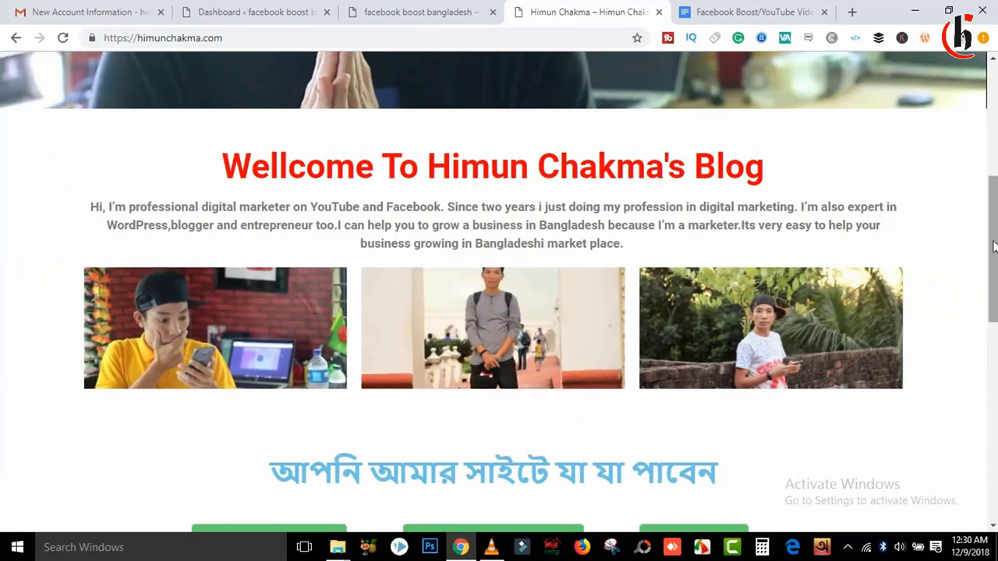
mouse_move(993, 224)
left_mouse_down()
mouse_move(993, 429)
mouse_move(994, 242)
left_mouse_up()
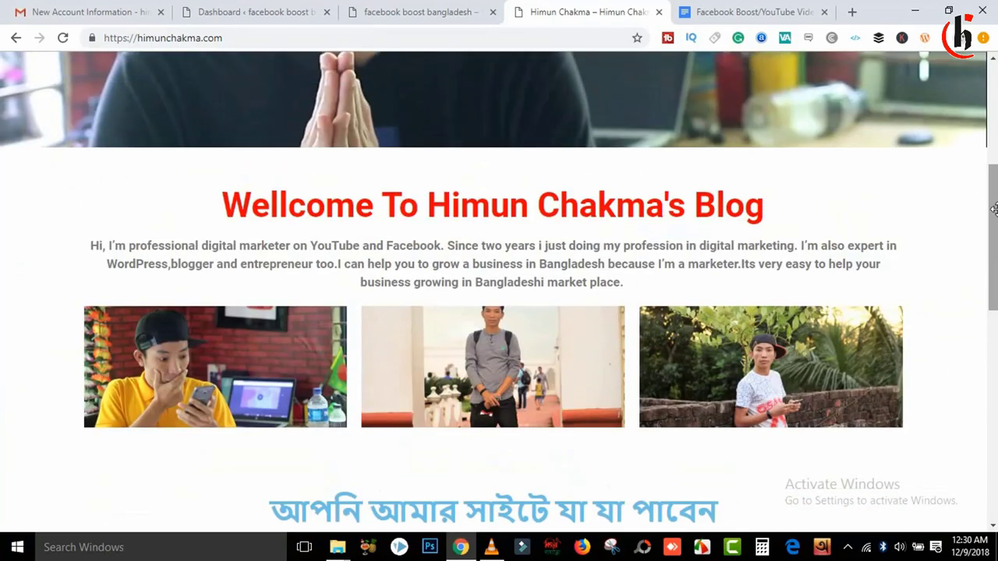
left_click(421, 11)
left_click(282, 12)
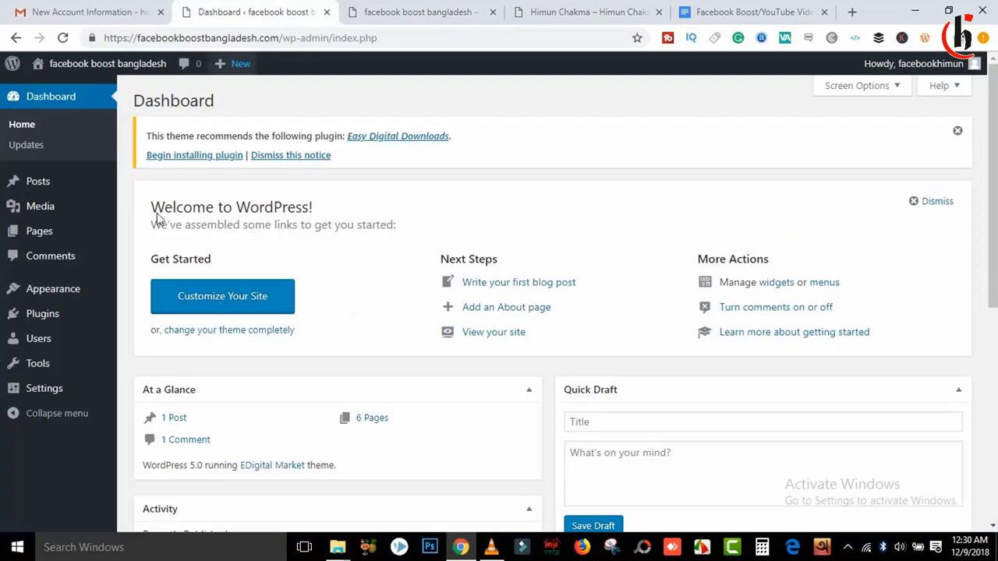
Step: Open Plugins > Add New and dismiss the Easy Digital Downloads notice
mouse_move(49, 299)
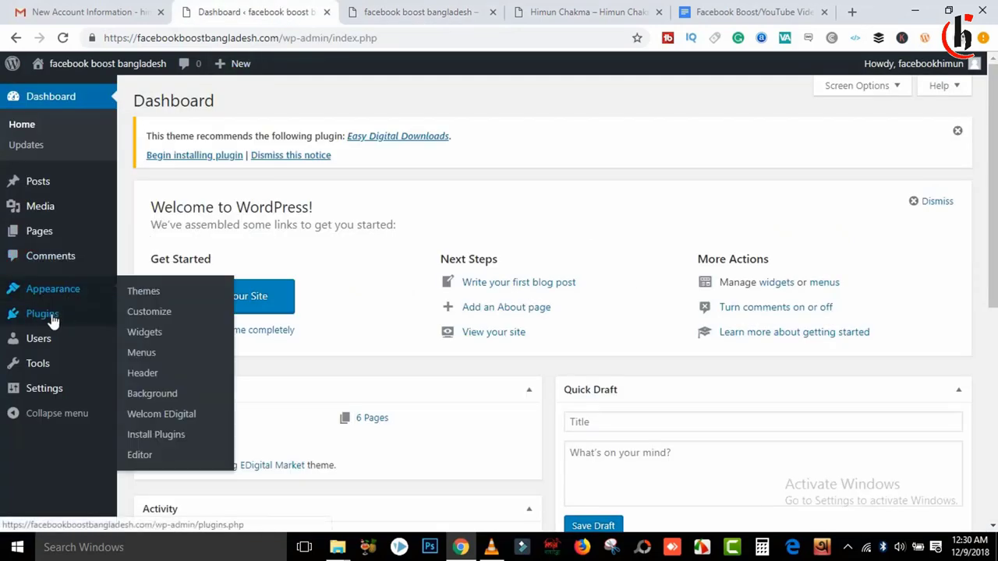
mouse_move(53, 320)
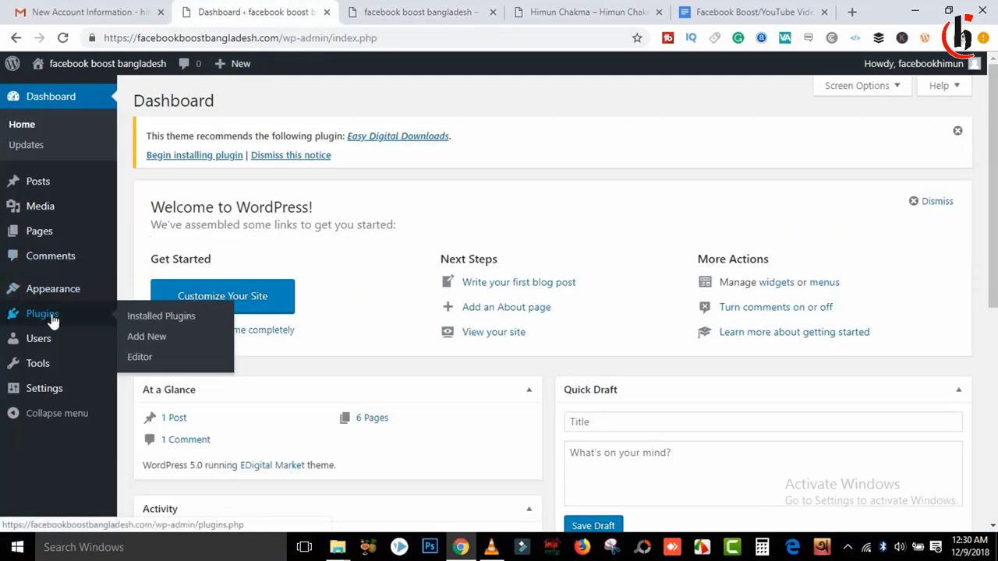
left_click(148, 344)
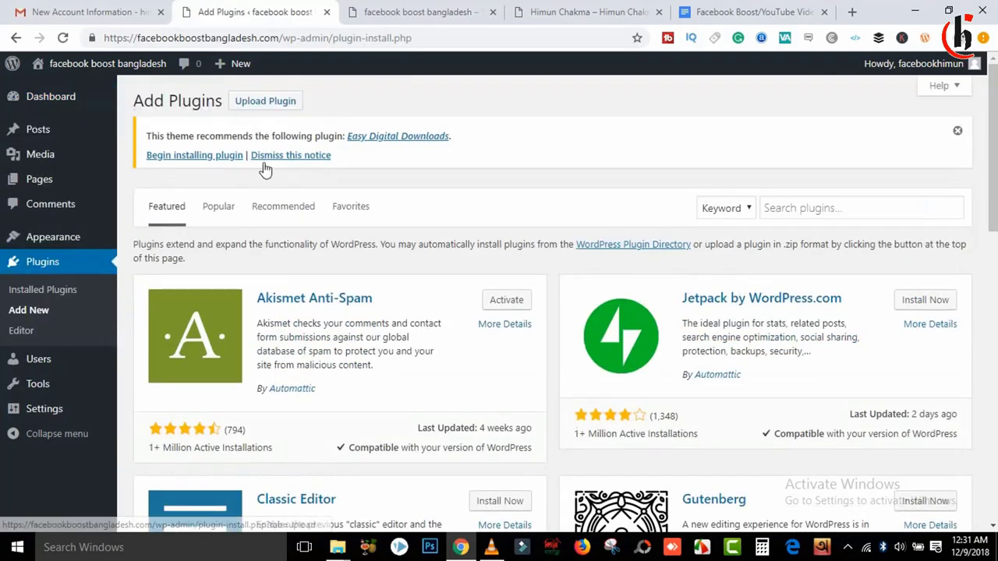
left_click(271, 107)
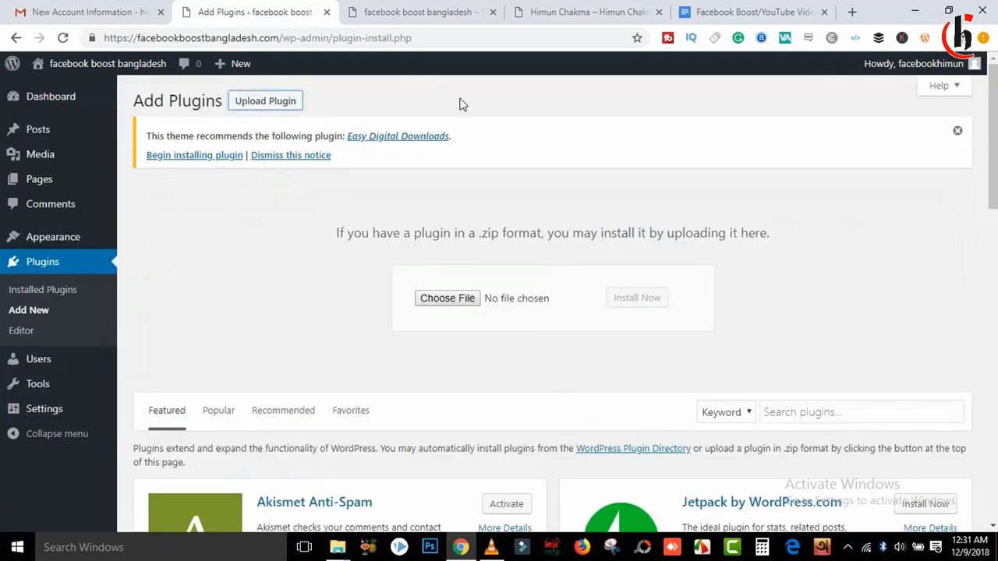
left_click(957, 130)
scroll(915, 184, "down", 3)
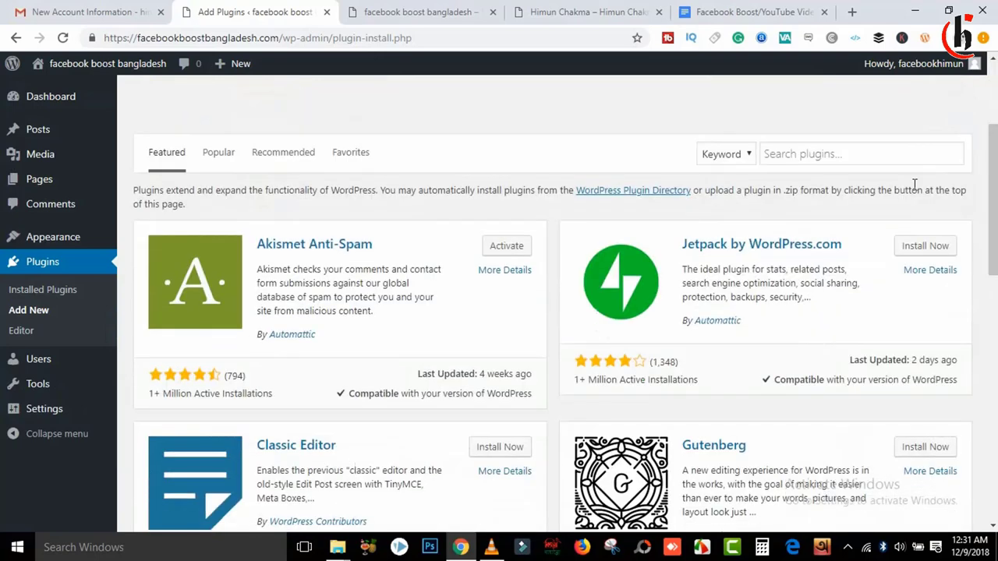
Step: Search the plugin directory for 'elementor' and install Elementor Page Builder
left_click(796, 156)
type("elementor")
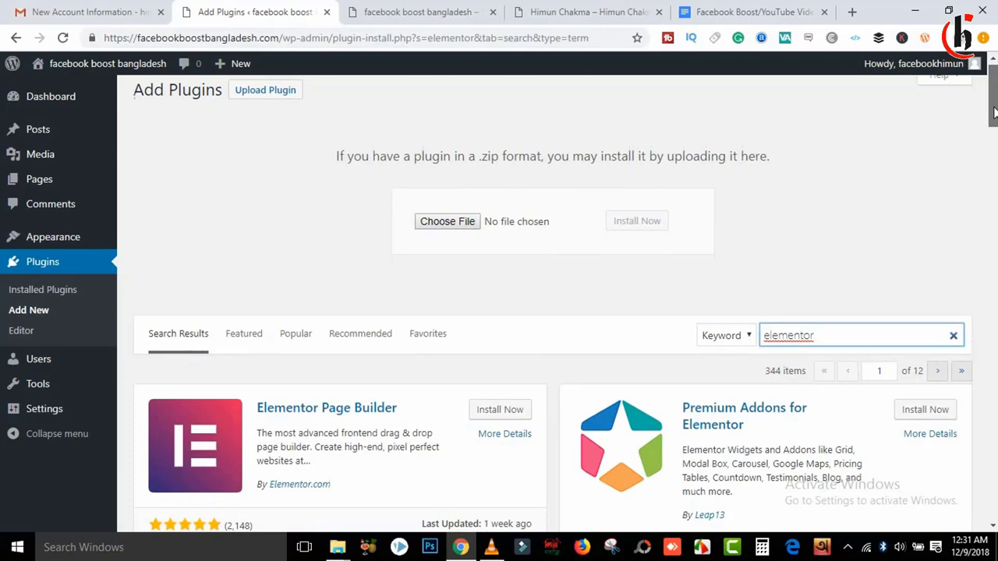
left_click_drag(994, 113, 994, 152)
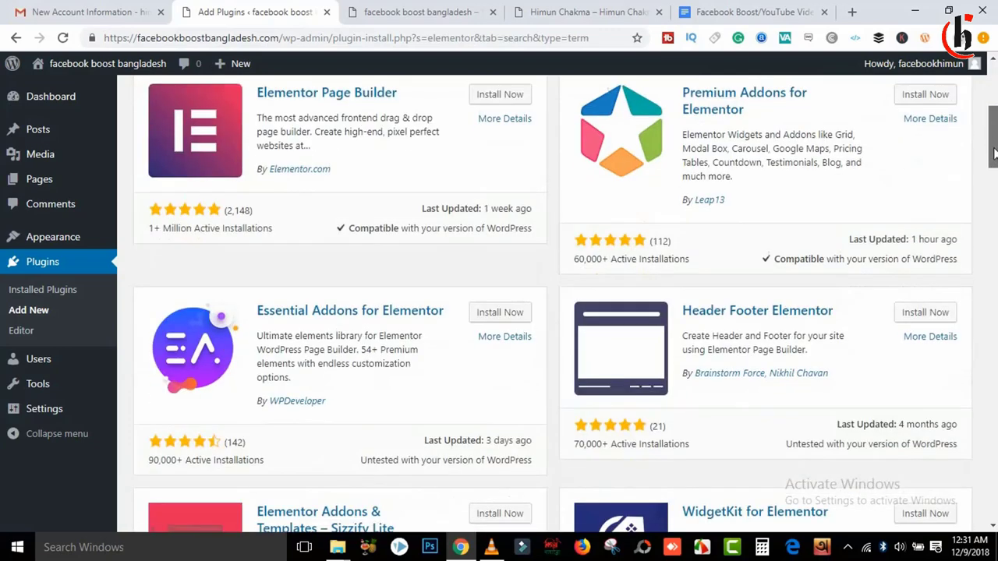
left_click(487, 94)
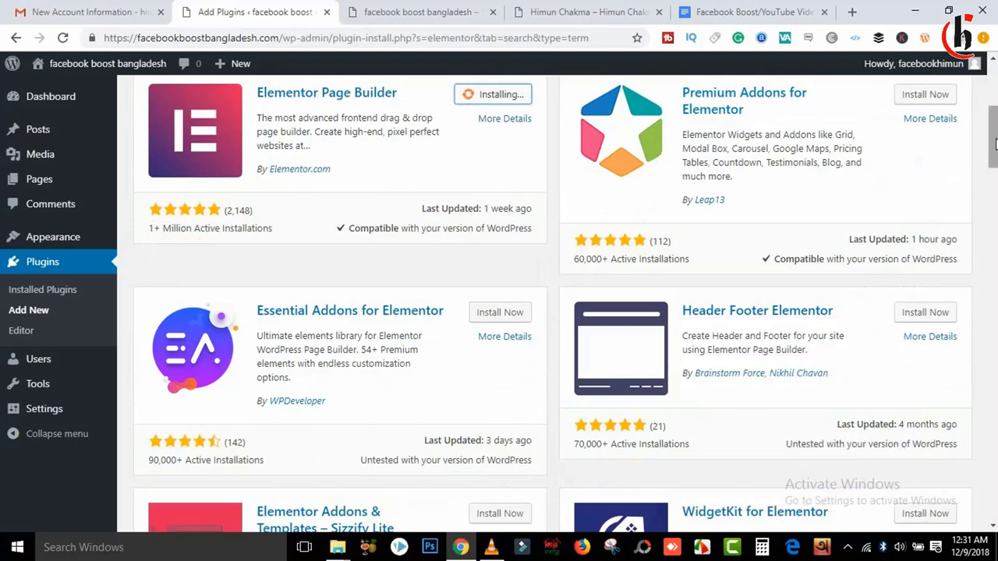
left_click_drag(992, 138, 993, 124)
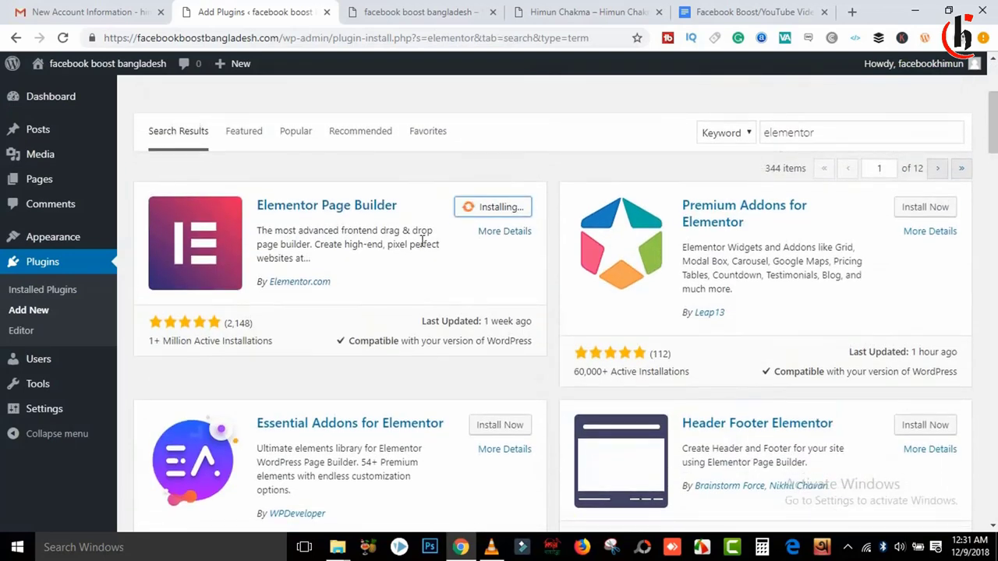
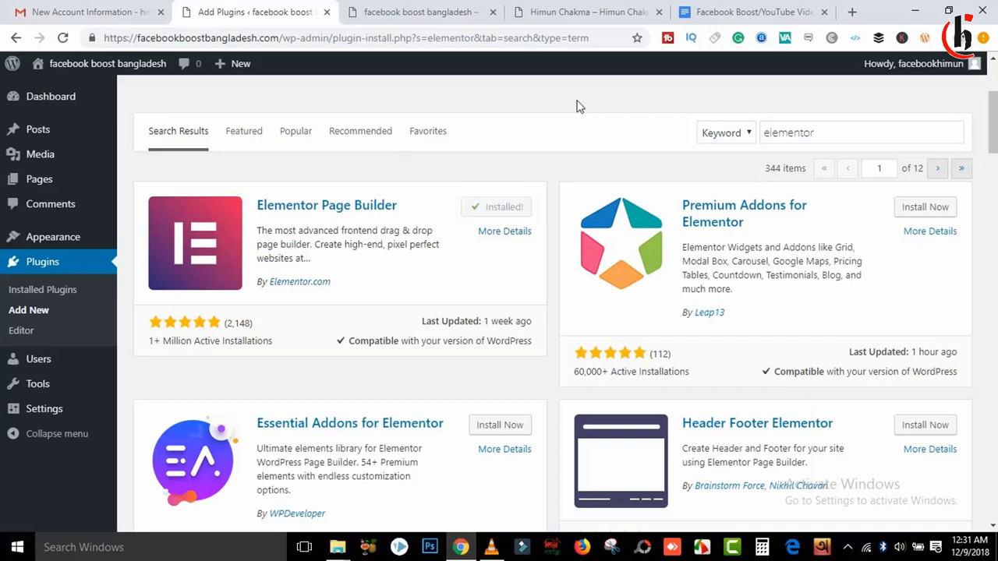
Step: Activate the Elementor plugin
left_click(502, 212)
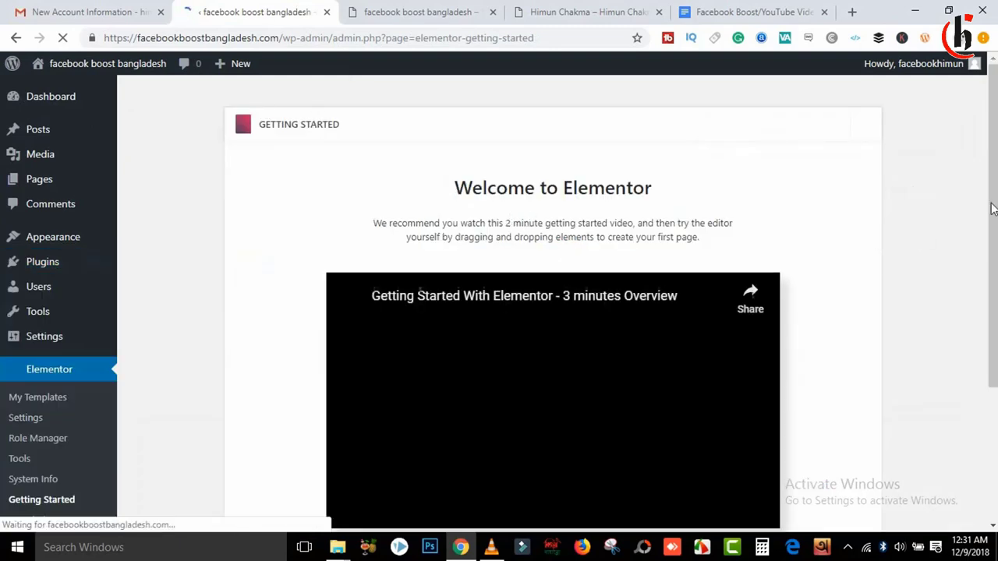
scroll(546, 386, "down", 2)
scroll(546, 386, "down", 1)
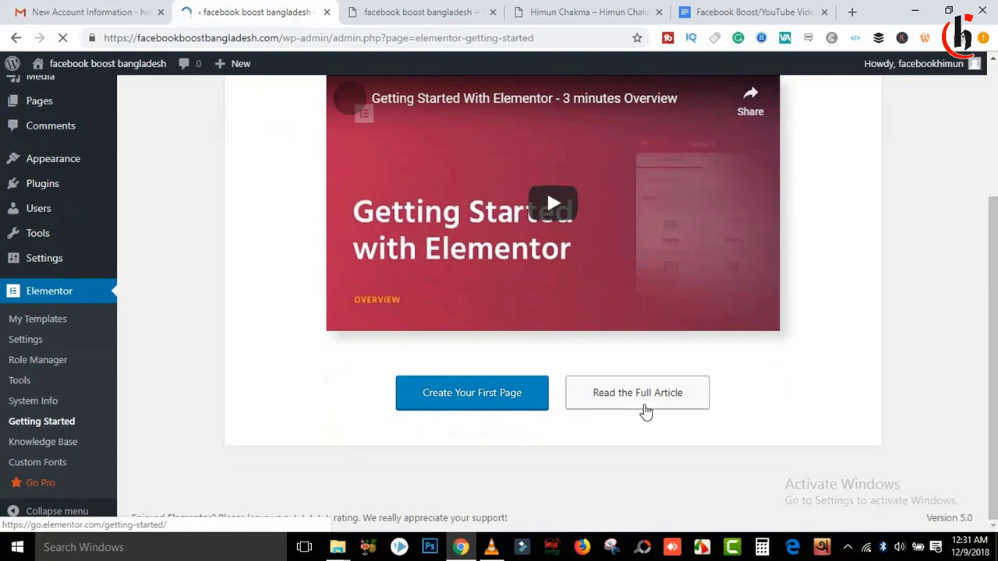
Step: Load the Home Page into the Elementor editor via Pages and Edit with Elementor
left_click(472, 394)
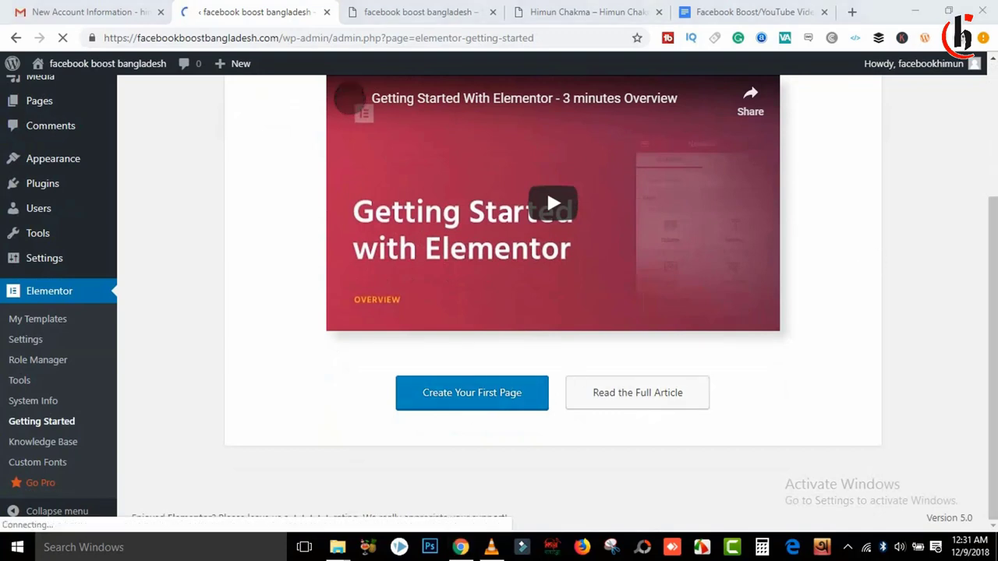
scroll(974, 101, "up", 3)
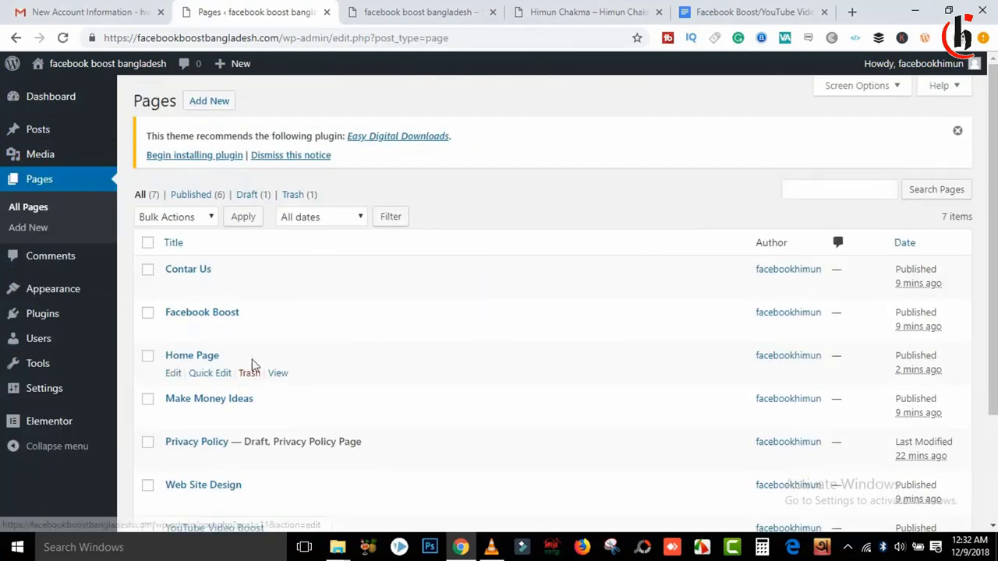
scroll(993, 295, "down", 3)
scroll(993, 233, "up", 2)
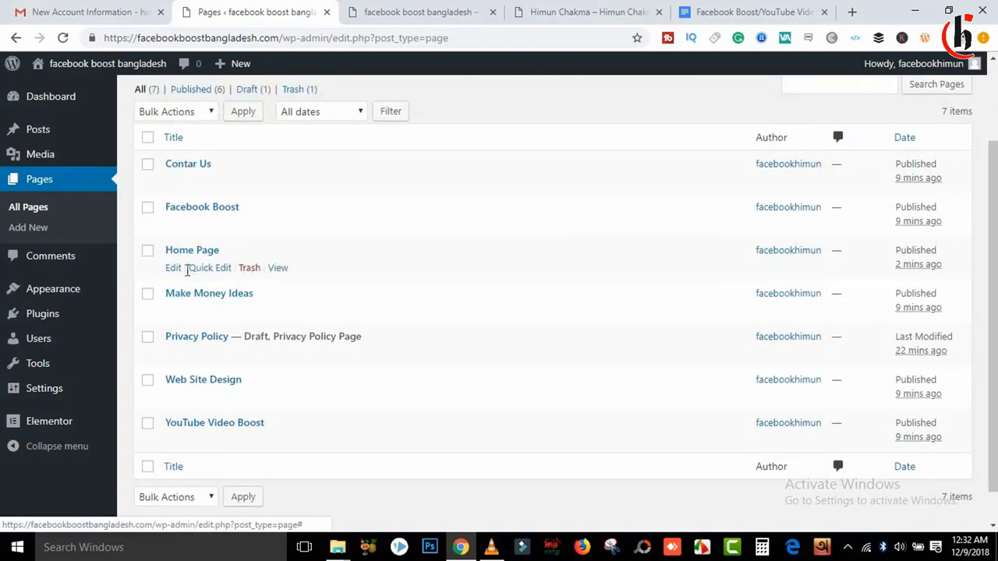
left_click(172, 270)
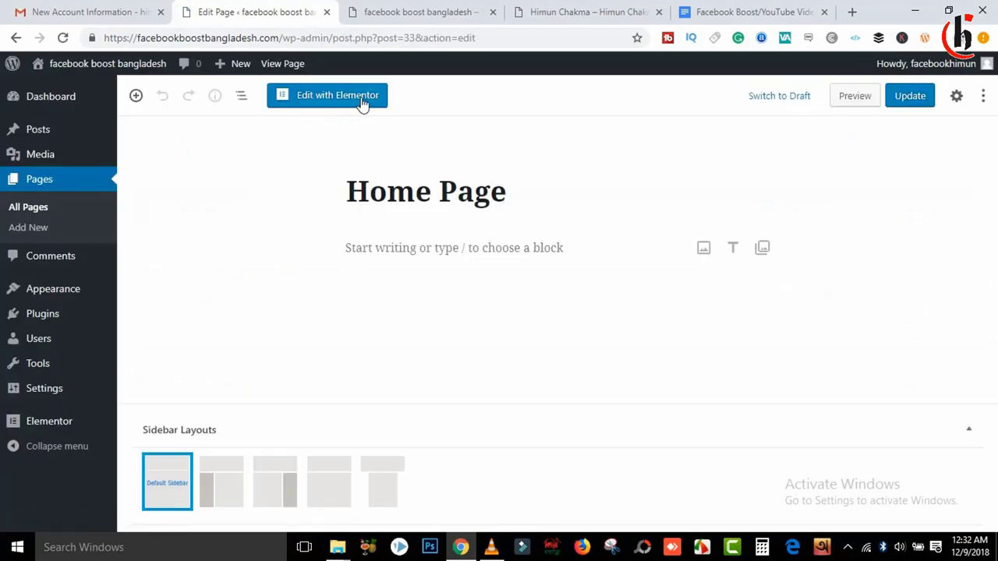
left_click(336, 106)
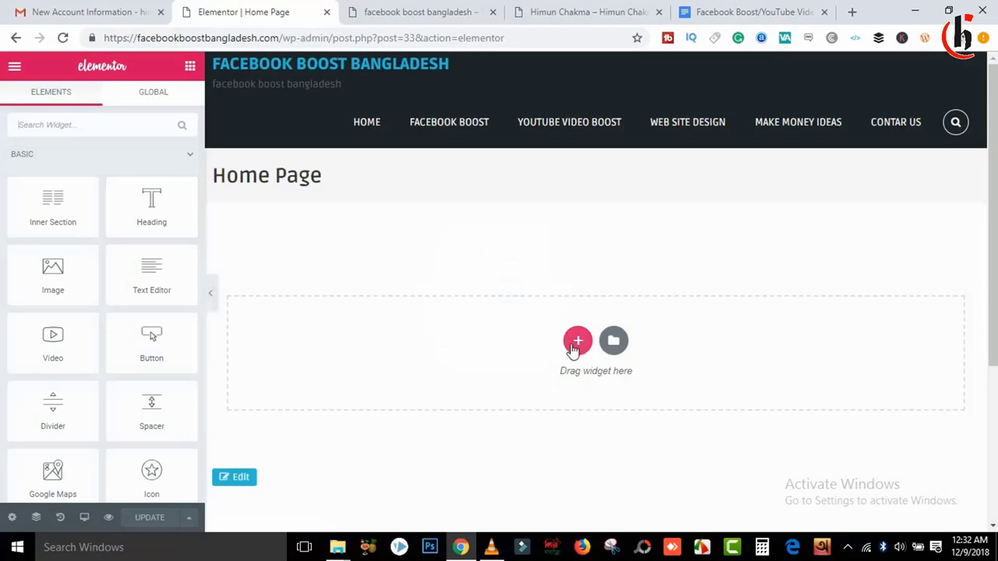
Step: Add a one-column section, drop an Image widget into it, and bring up its image picker
left_click(576, 341)
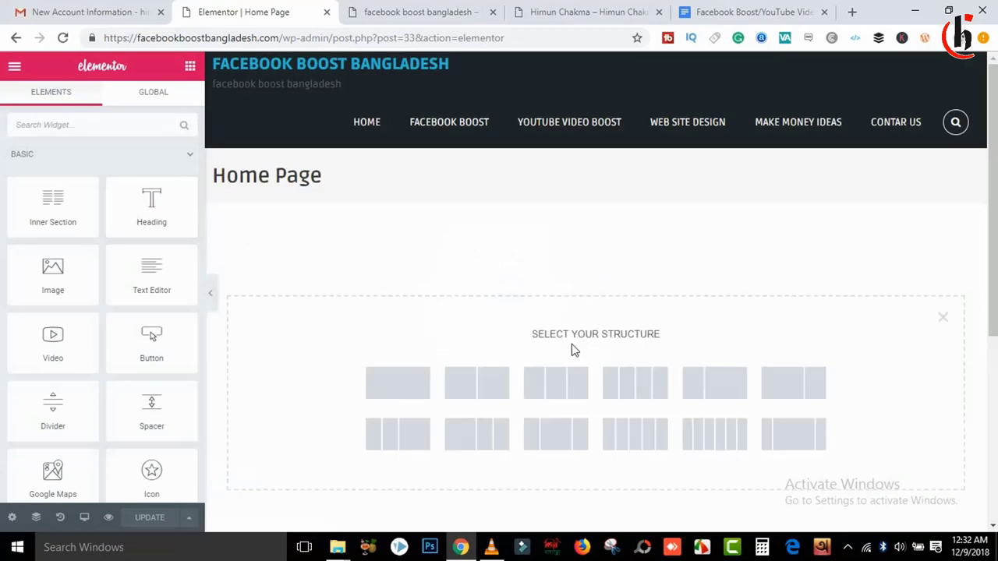
left_click(606, 9)
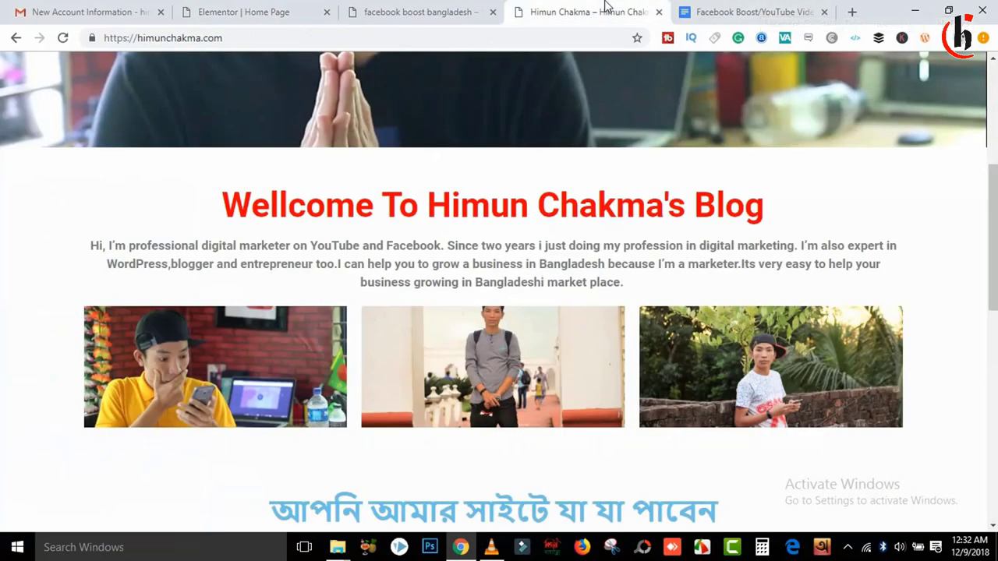
left_click_drag(993, 234, 985, 74)
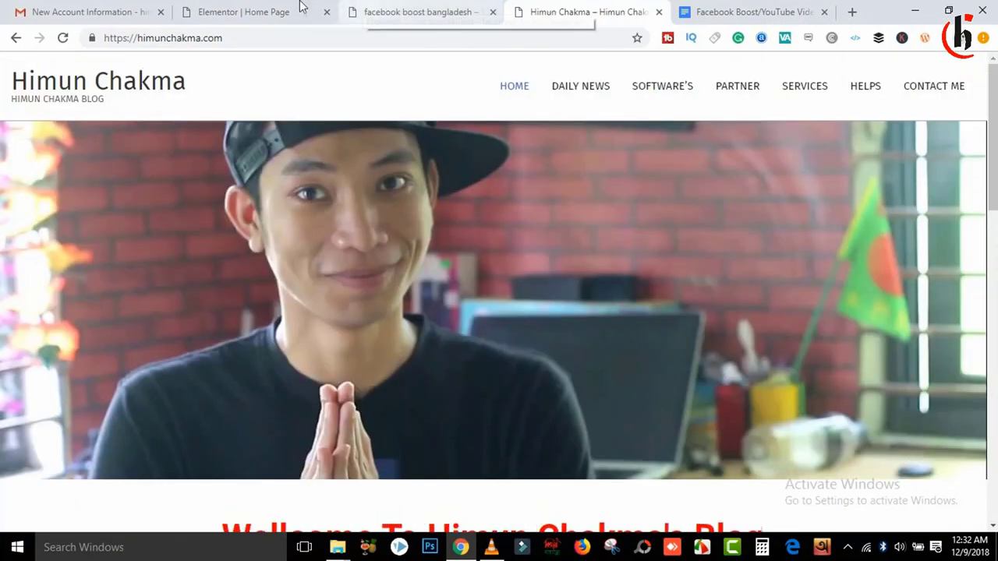
left_click(300, 9)
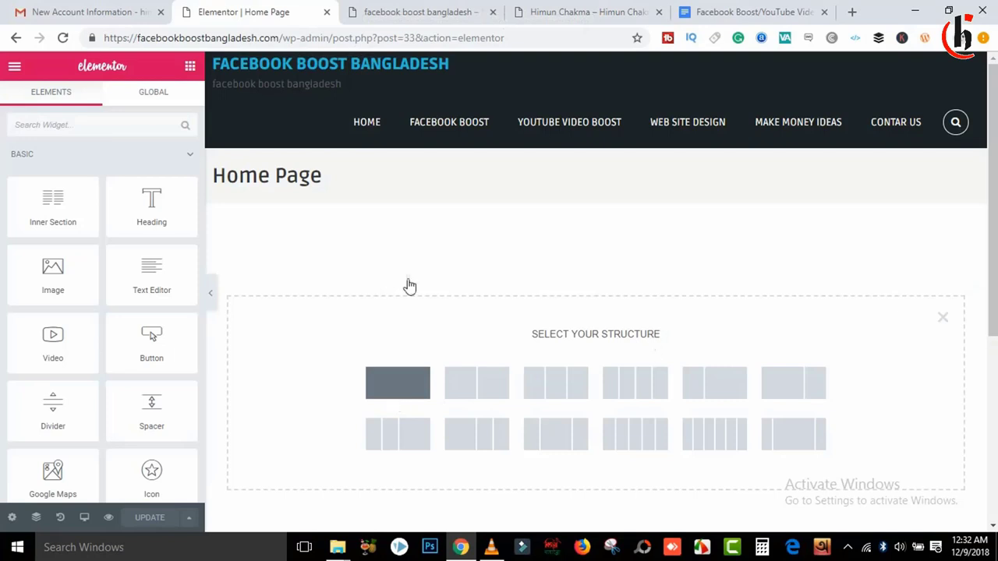
left_click(398, 382)
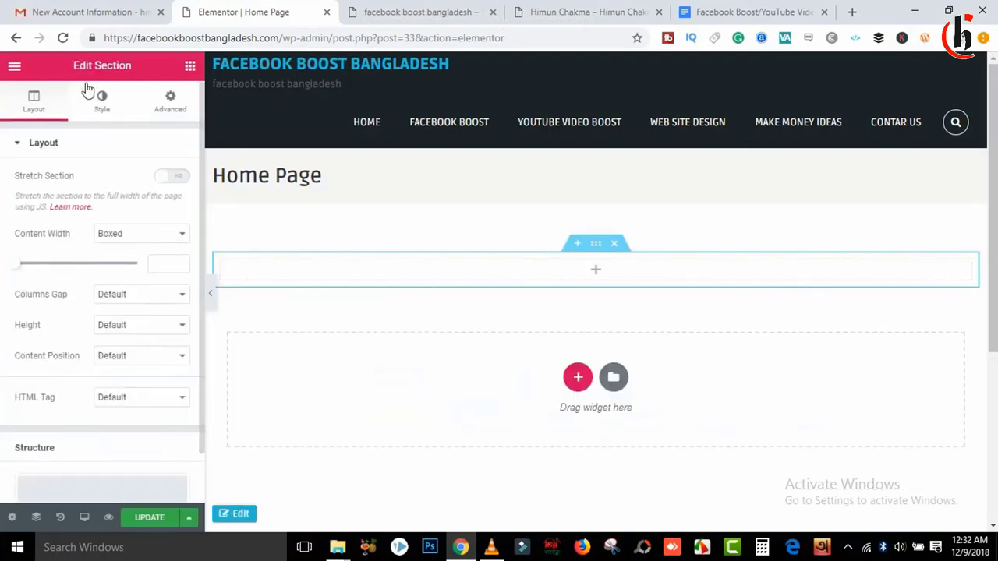
left_click(190, 65)
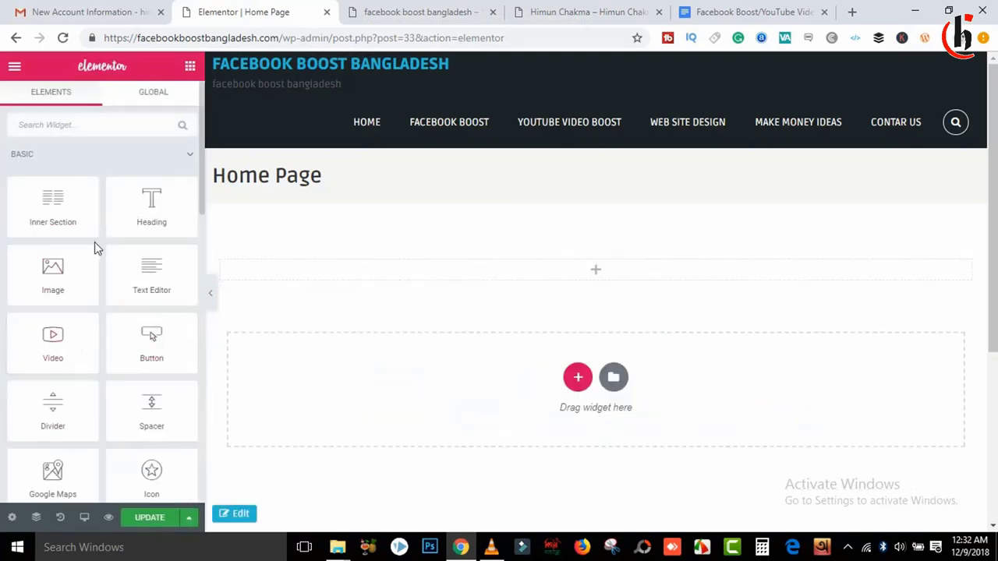
left_click_drag(73, 268, 606, 274)
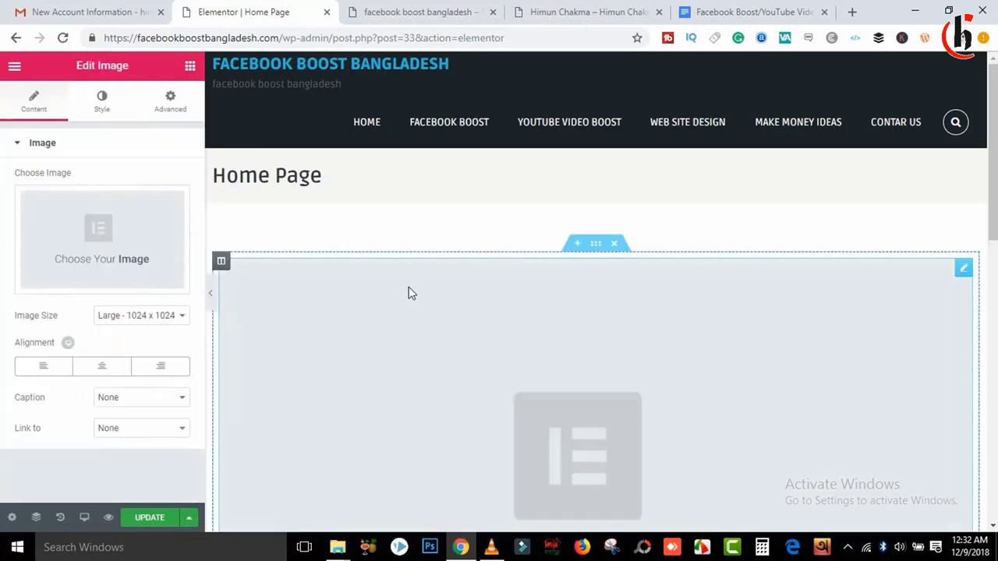
scroll(515, 240, "down", 3)
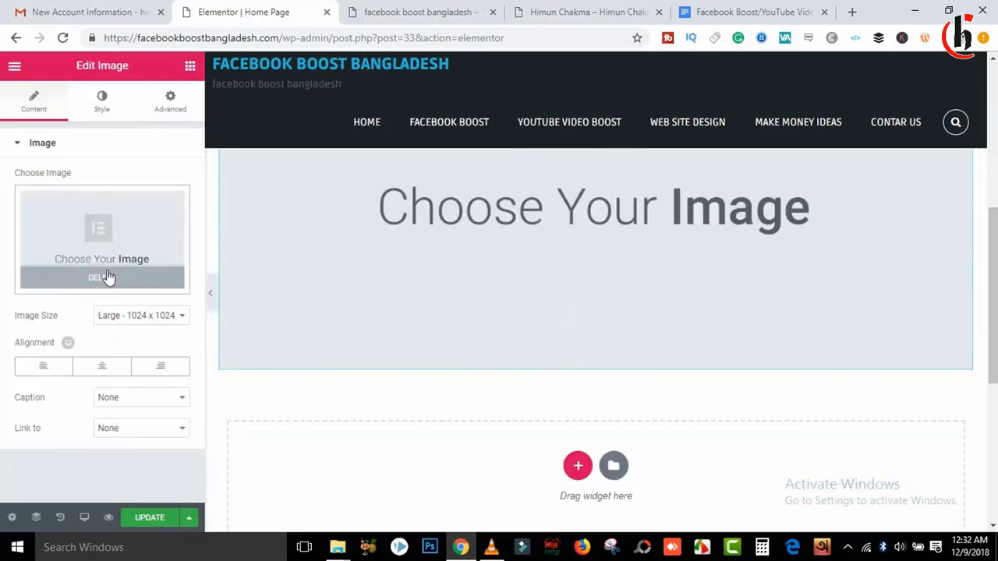
left_click(119, 268)
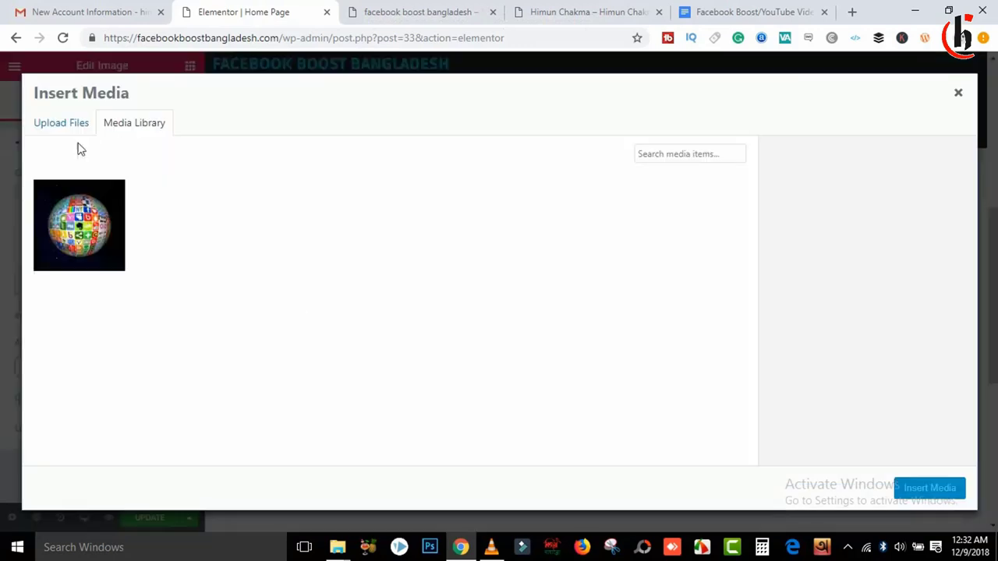
Step: Upload interaction-1233873_1920.jpg from Downloads to the media library
left_click(61, 125)
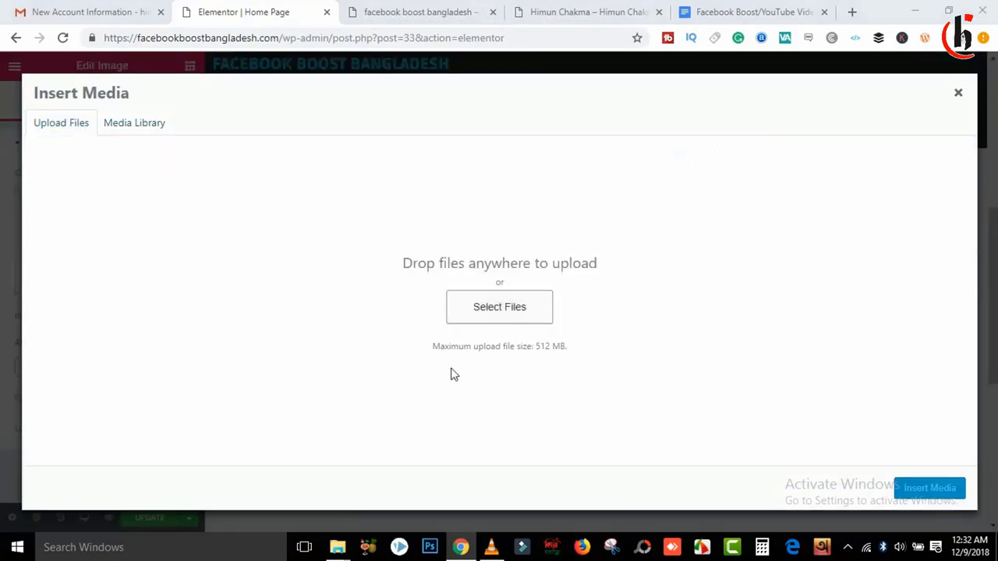
left_click(499, 306)
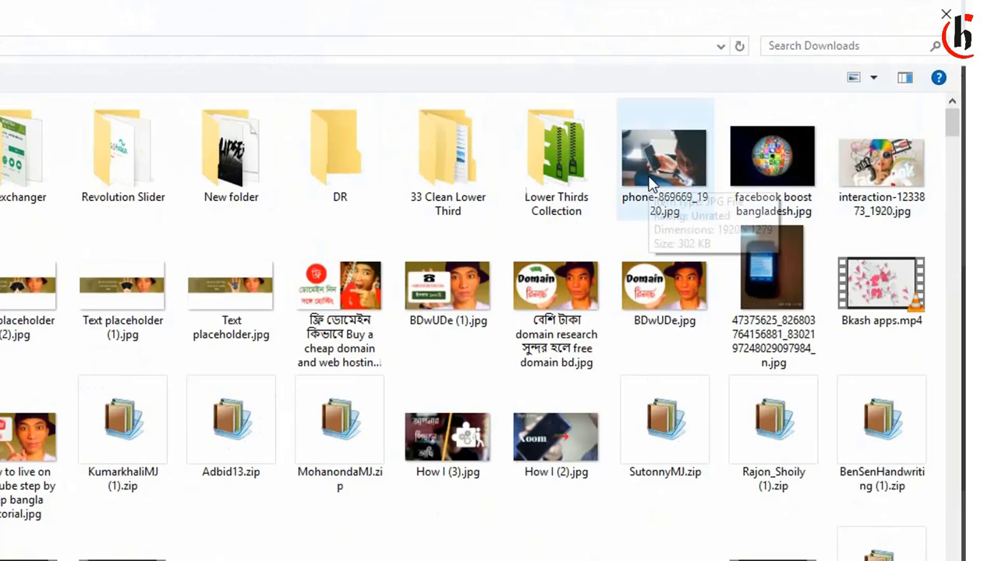
left_click(907, 181)
double_click(906, 182)
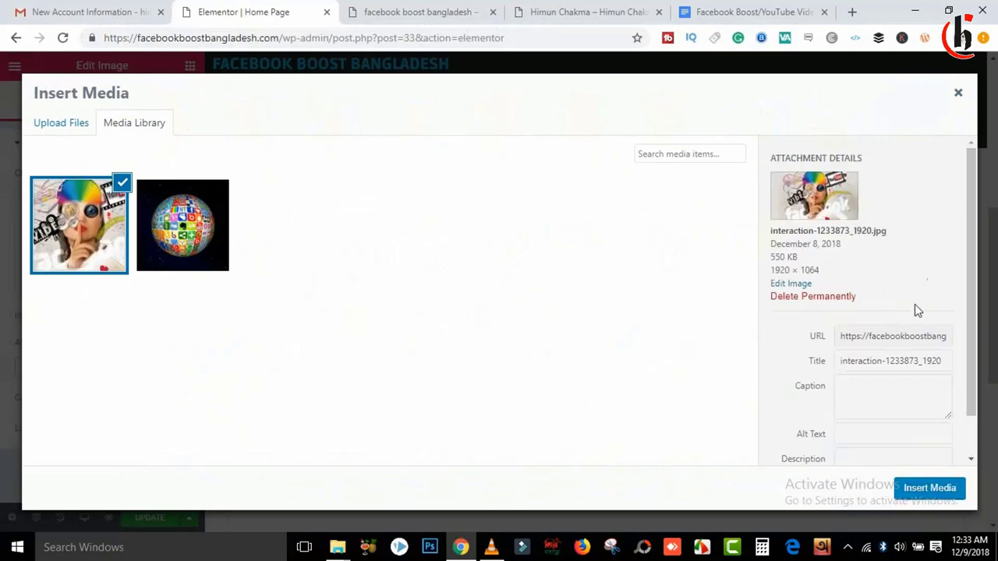
Step: Set title and alt text to 'Facebook Boost Bangladeh Home page' and insert the image
left_click(888, 366)
key("ctrl+a")
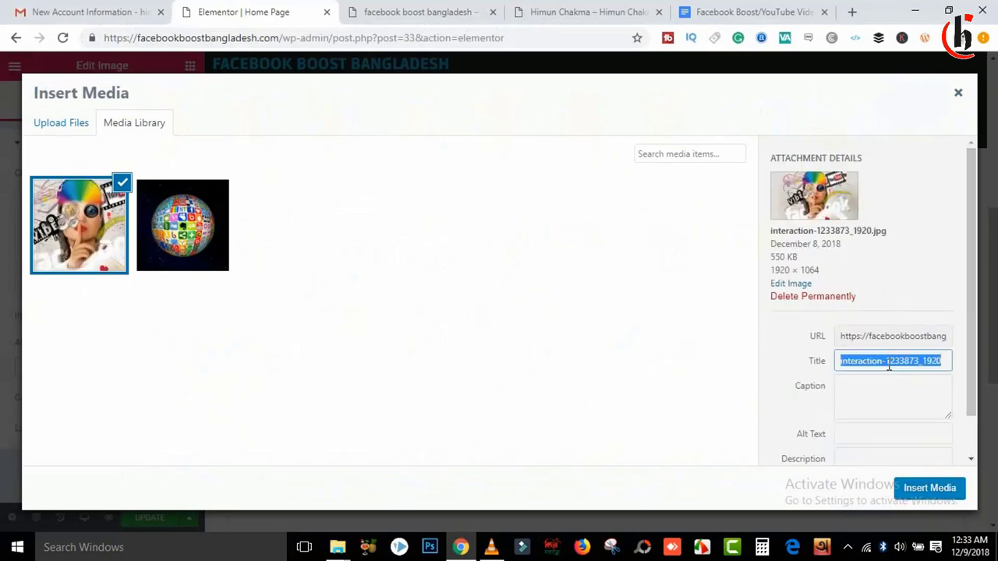
type("Facebook Boost B")
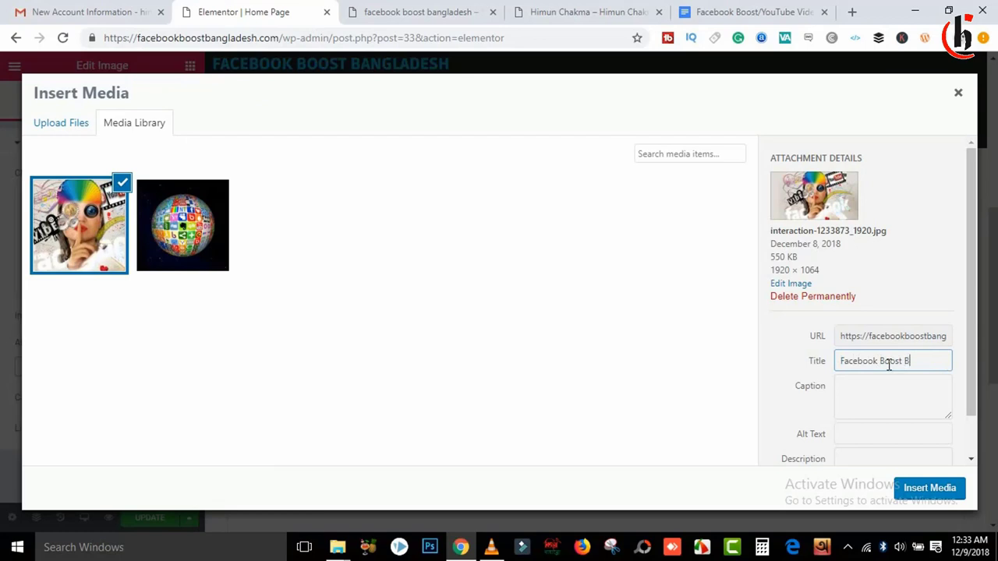
type("angladeh H")
type("ome pge")
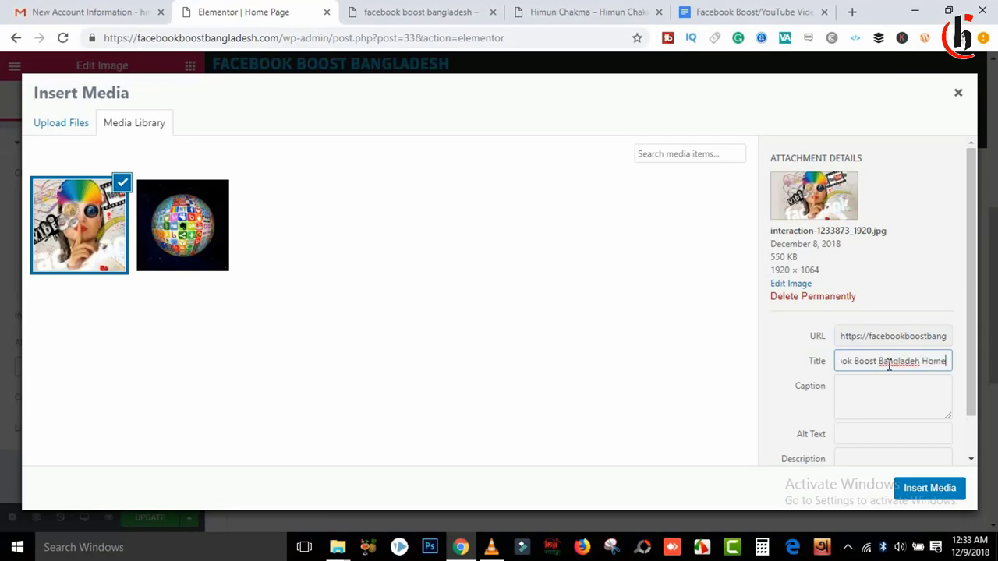
key("BackSpace")
key("BackSpace")
key("BackSpace")
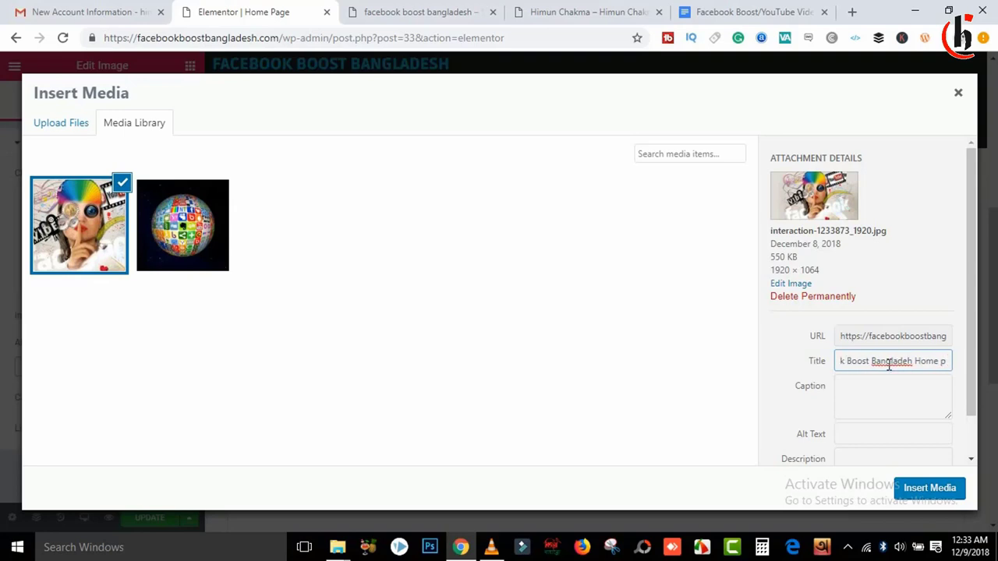
type("age")
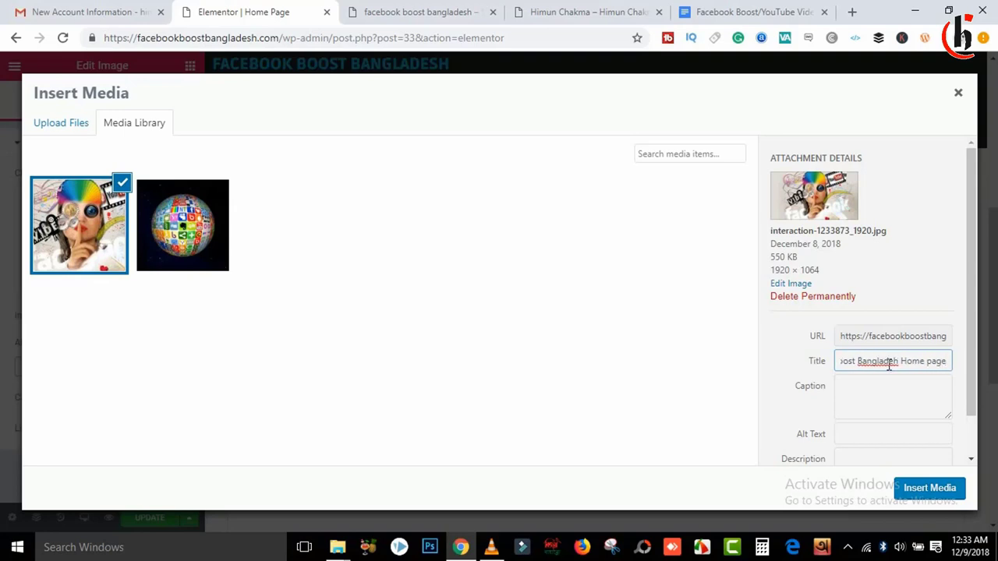
key("ctrl+a")
left_click(862, 434)
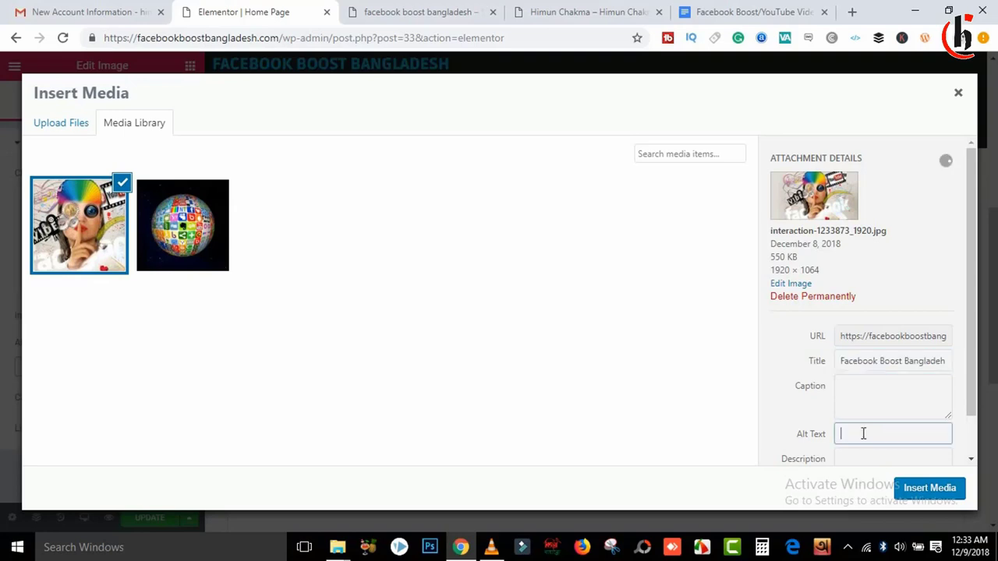
type("Facebook Boost Bangladeh Home page")
left_click(937, 491)
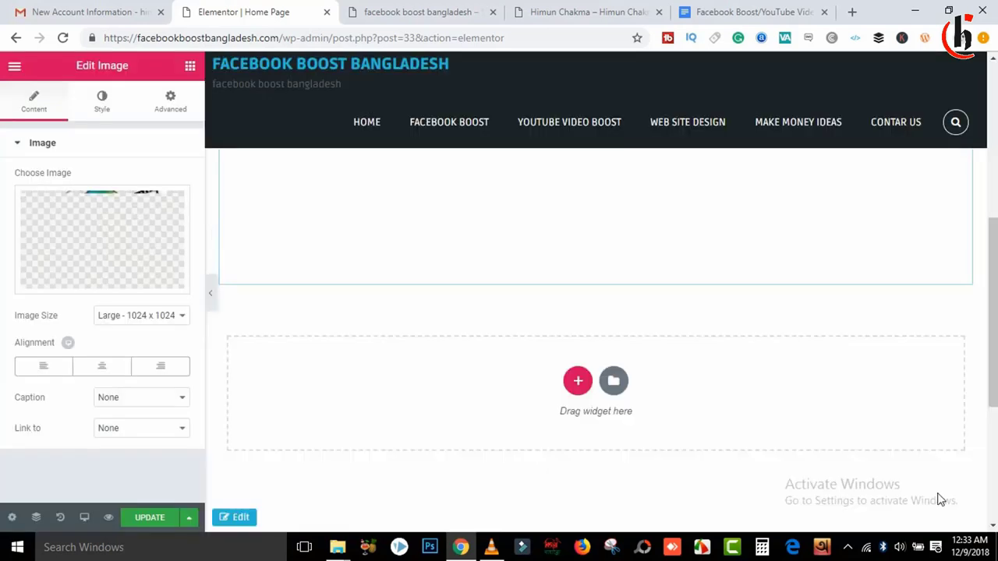
Step: Set the banner image size to Full and centre-align it
left_click_drag(993, 312, 993, 332)
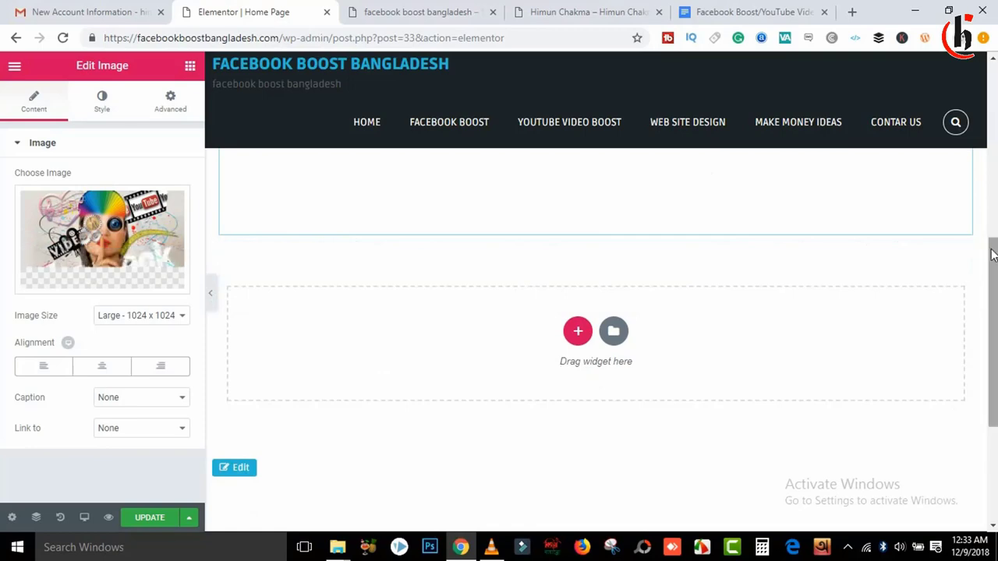
left_click_drag(994, 251, 995, 127)
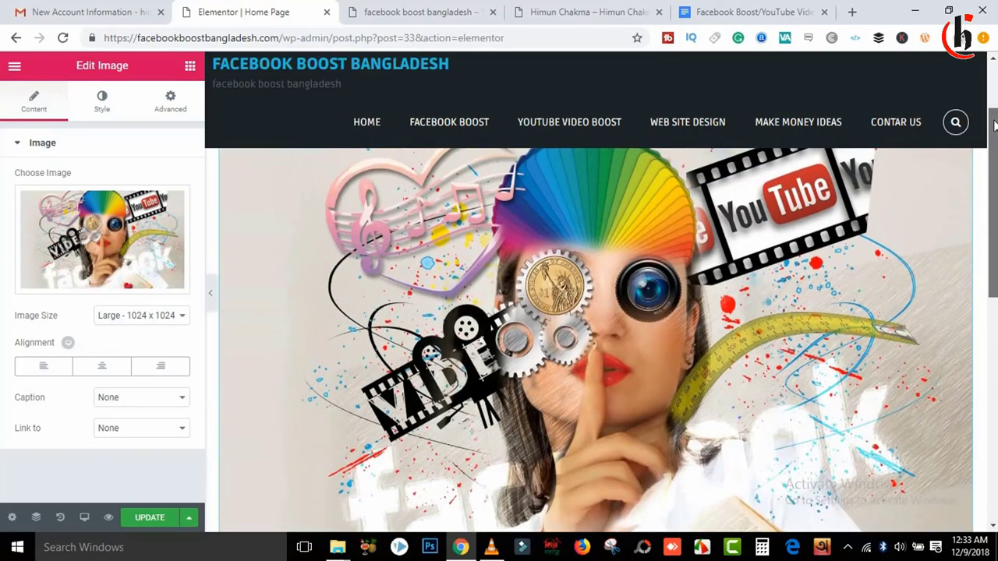
left_click(140, 316)
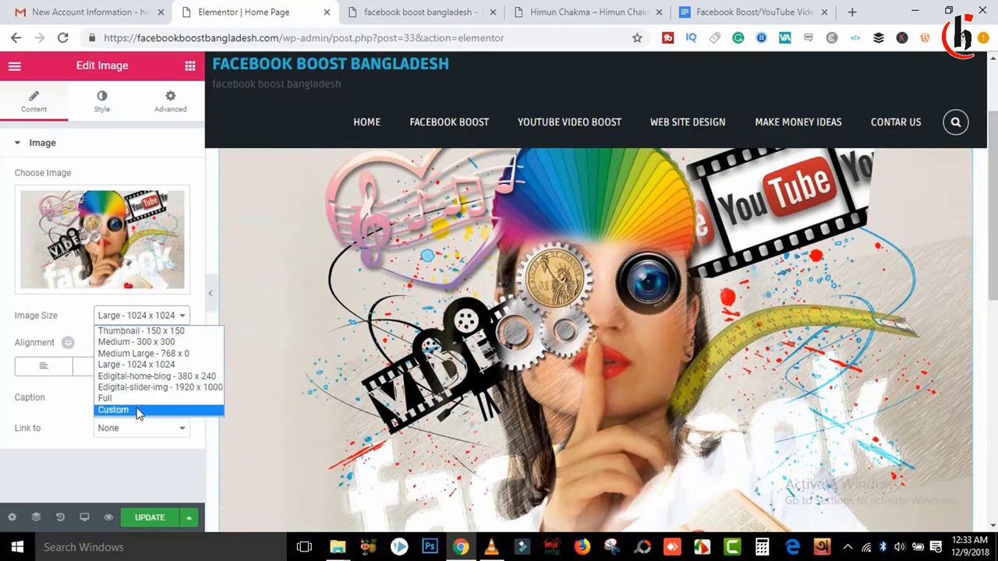
left_click(163, 354)
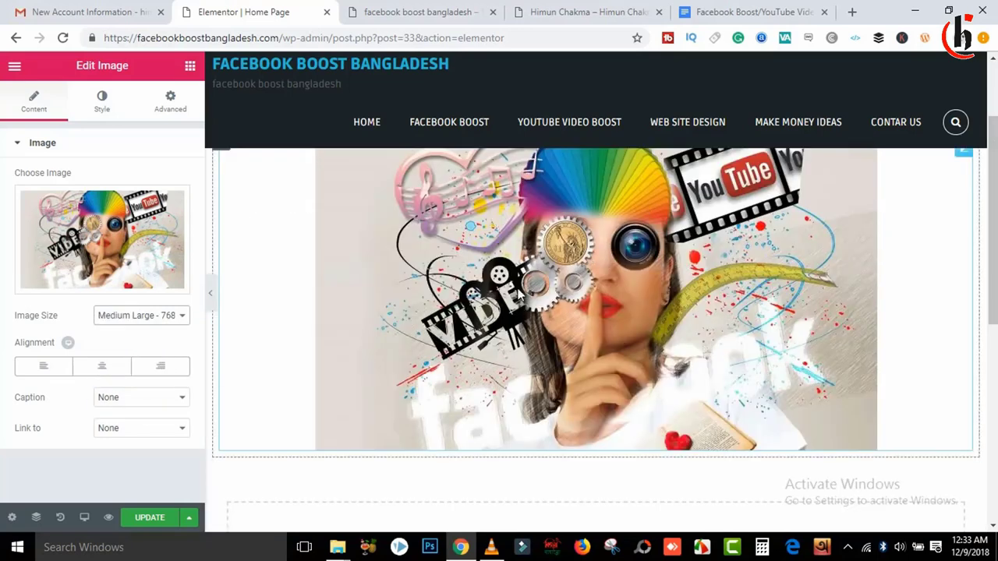
left_click(121, 320)
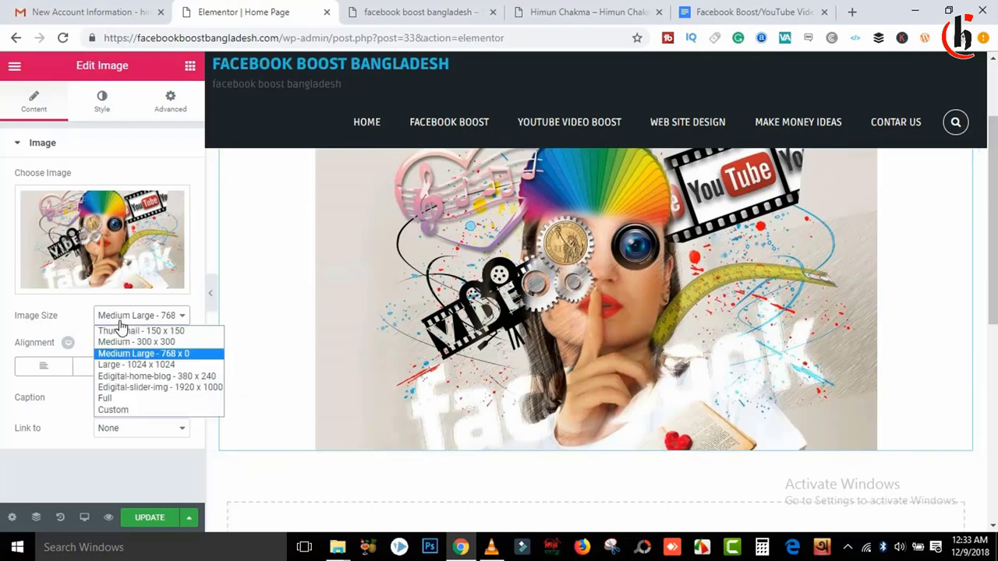
left_click(154, 399)
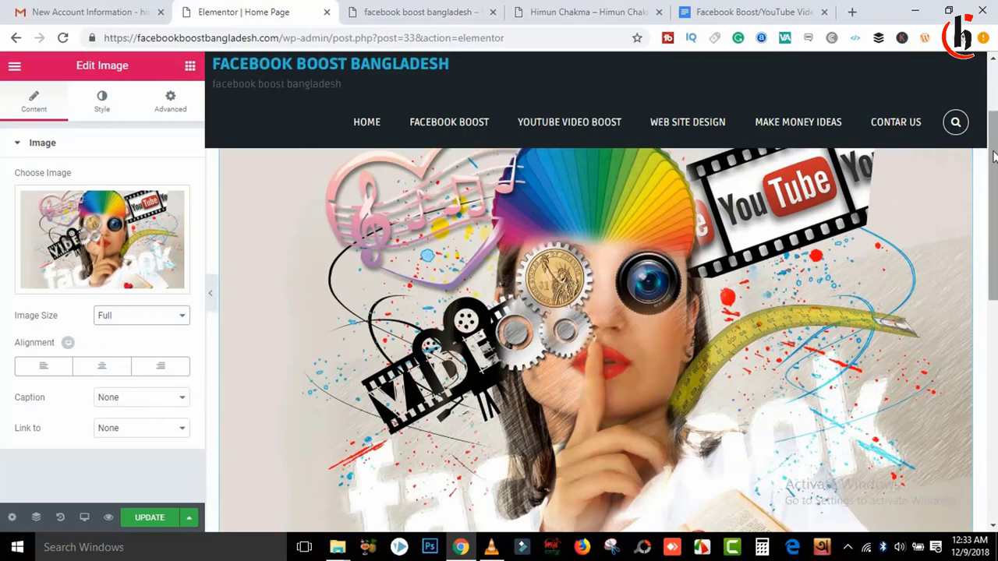
left_click_drag(993, 159, 993, 209)
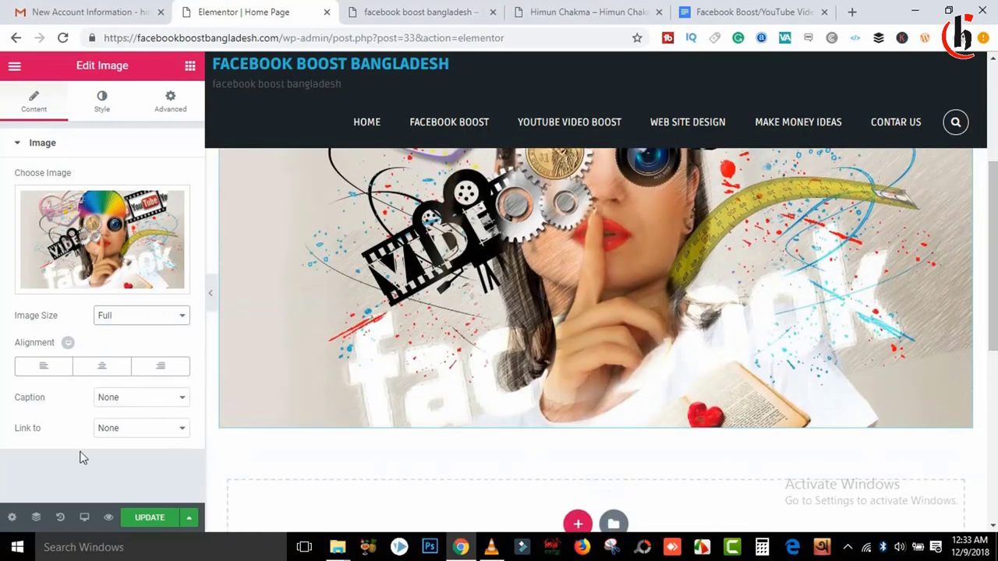
left_click(153, 400)
left_click(154, 401)
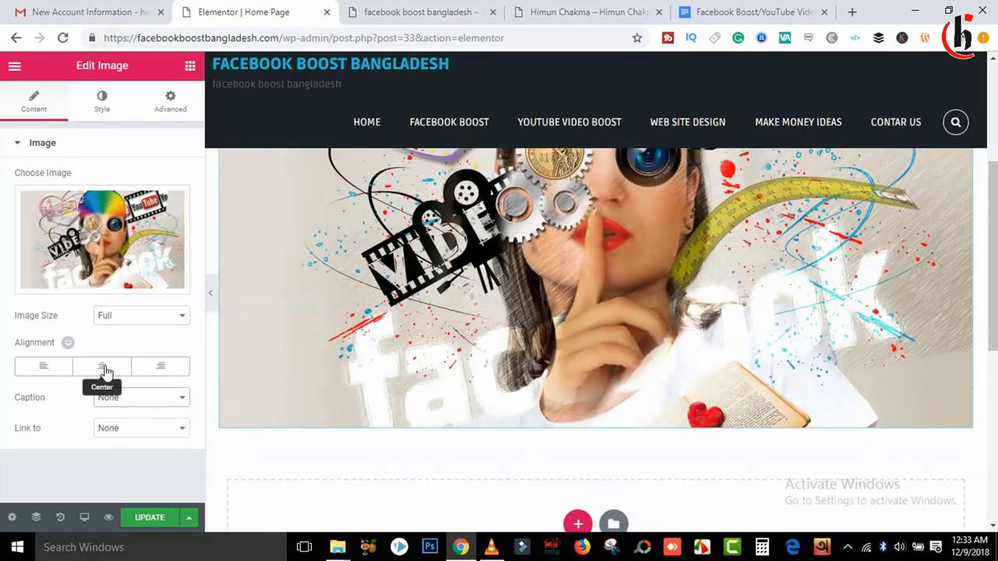
left_click(102, 366)
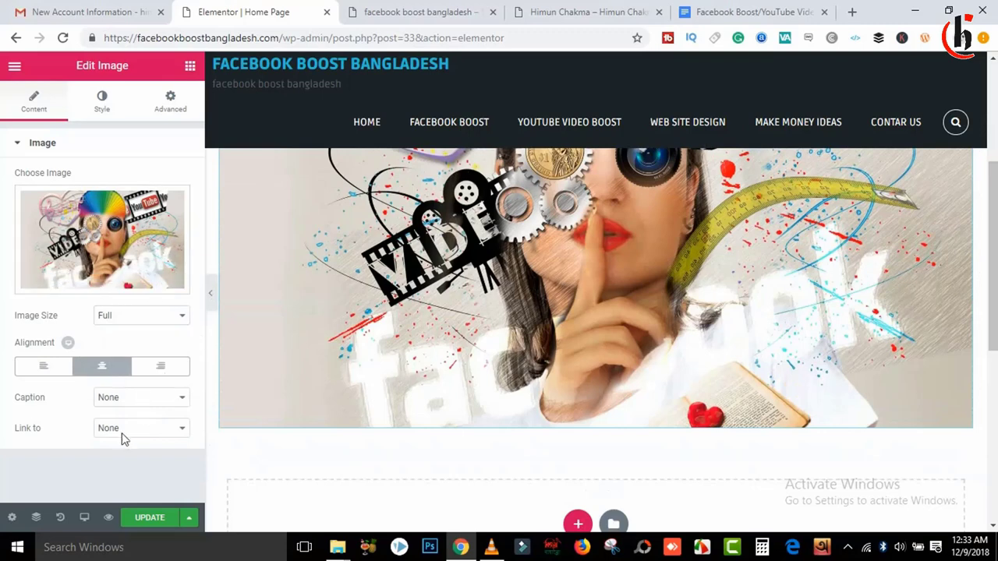
Step: Set the banner image width to 100% in the Style settings
left_click(170, 103)
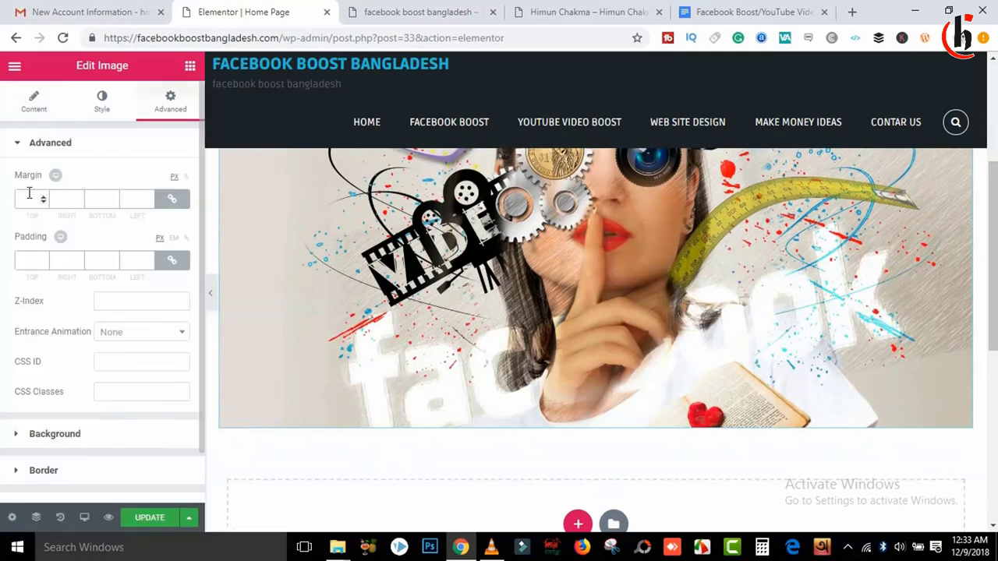
left_click(19, 143)
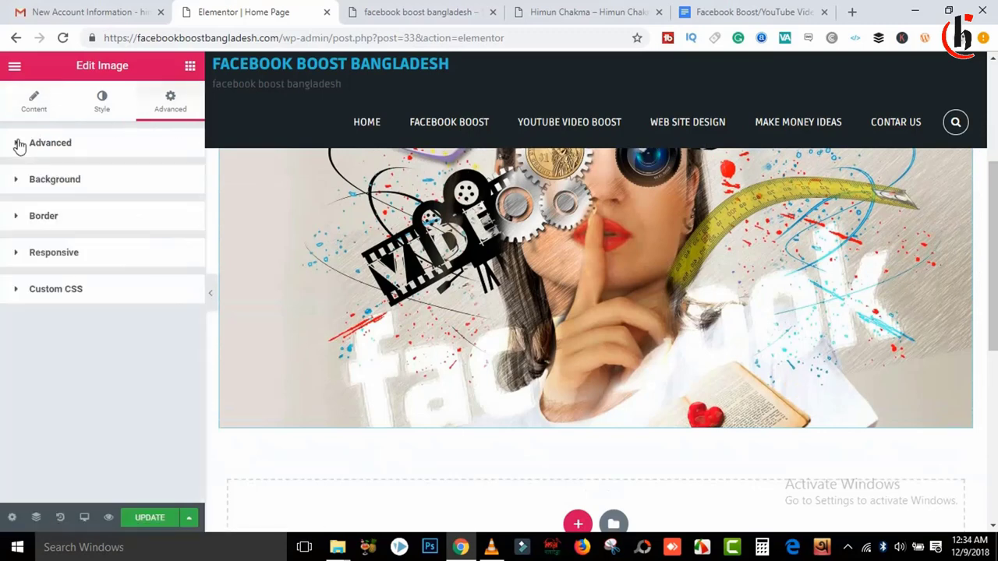
left_click(109, 122)
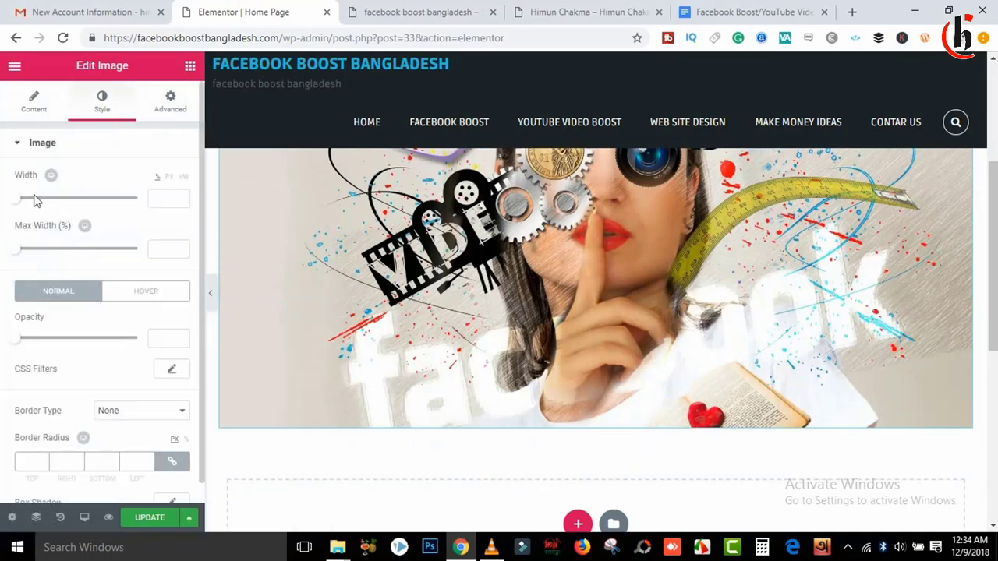
left_click_drag(19, 204, 43, 198)
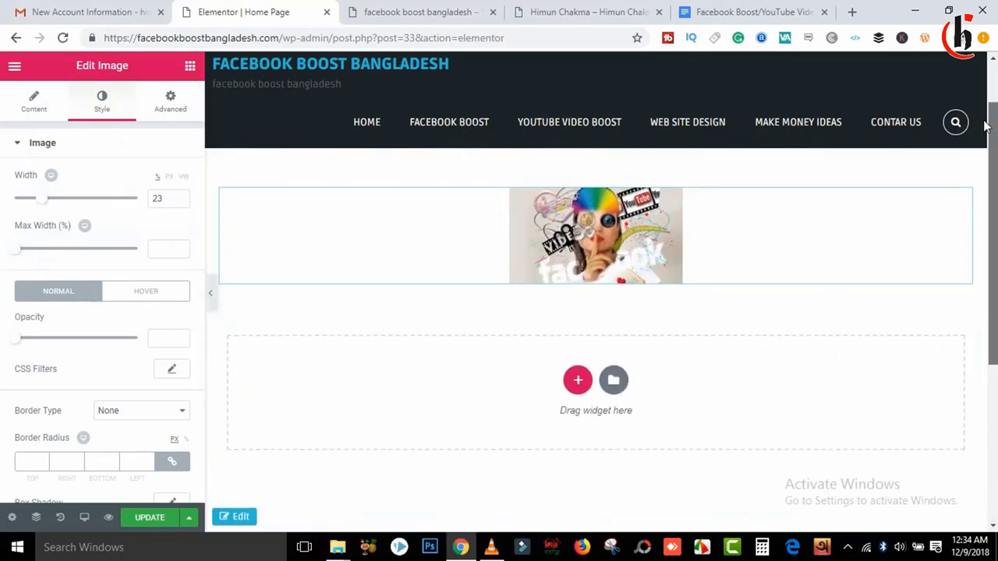
left_click_drag(40, 205, 139, 209)
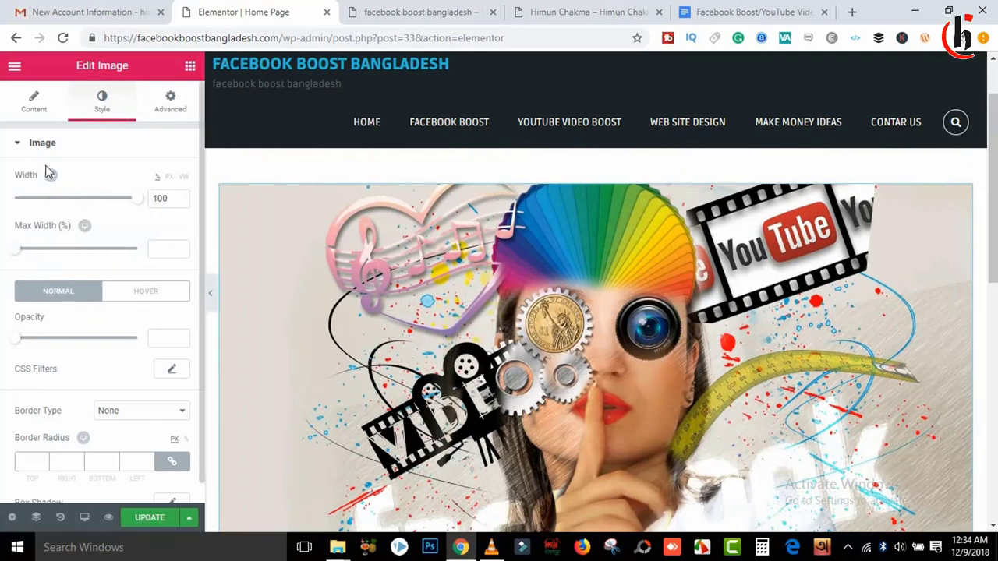
left_click(22, 152)
Step: Give the image a Fade In Down entrance animation and update the page
left_click(171, 101)
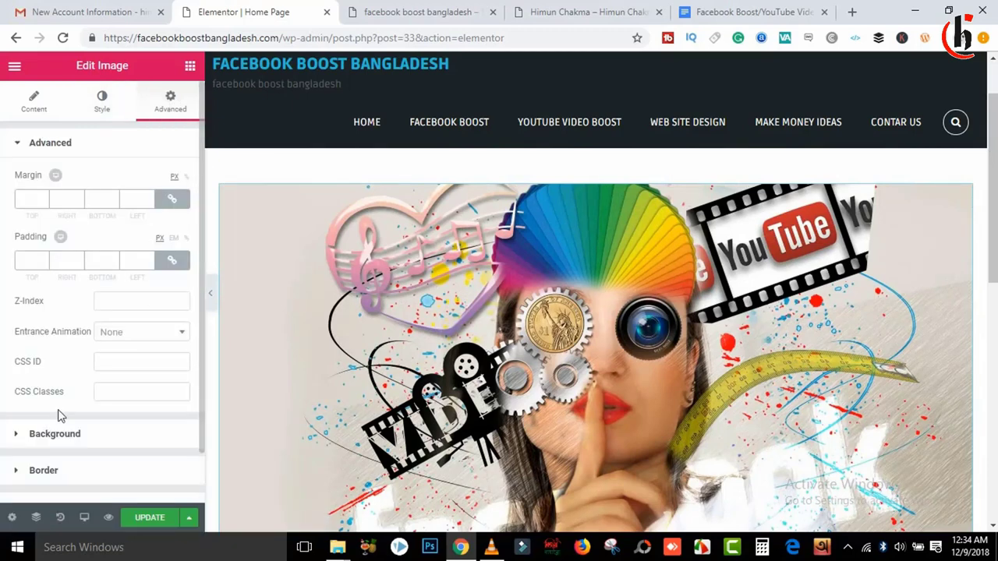
left_click(144, 336)
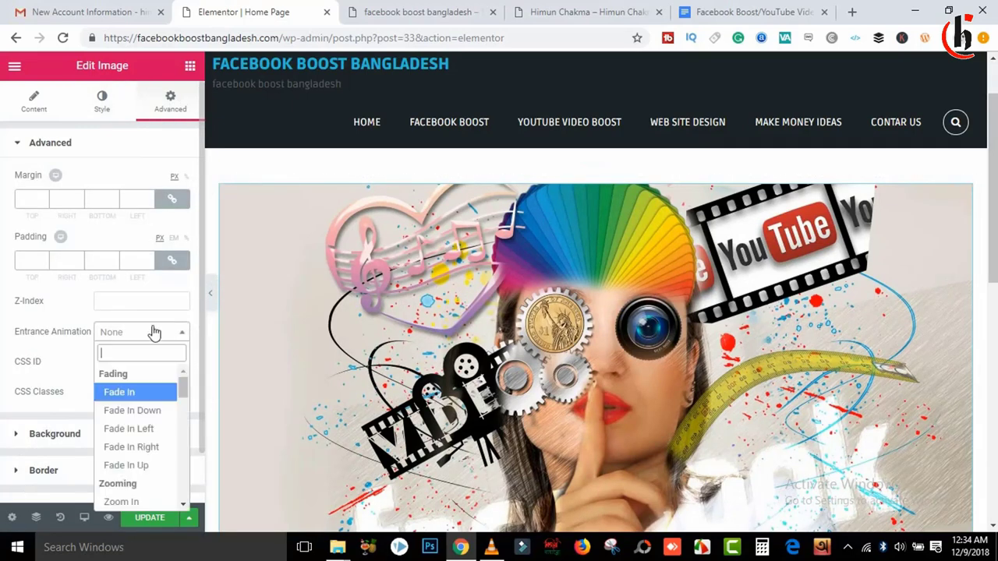
left_click(146, 430)
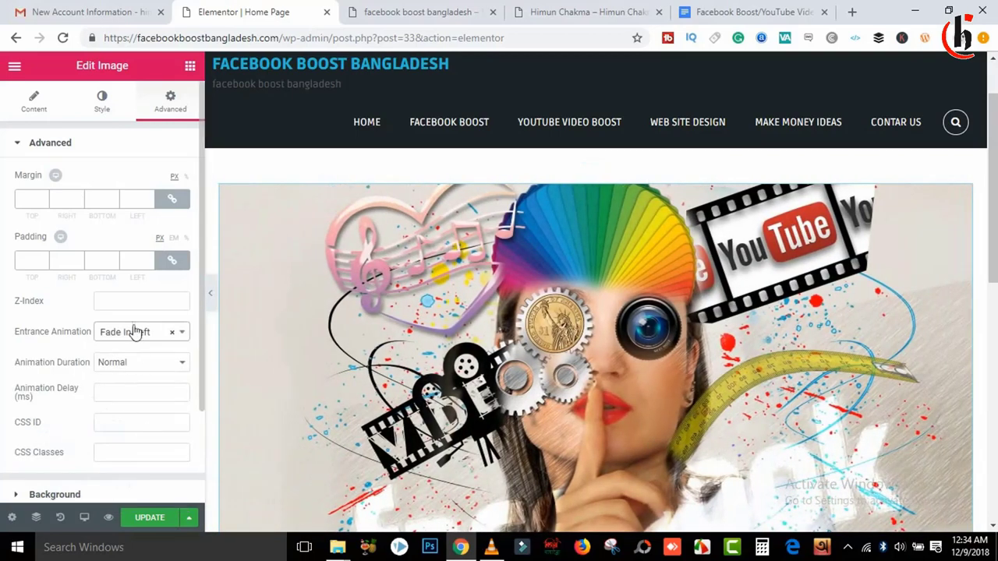
left_click(136, 333)
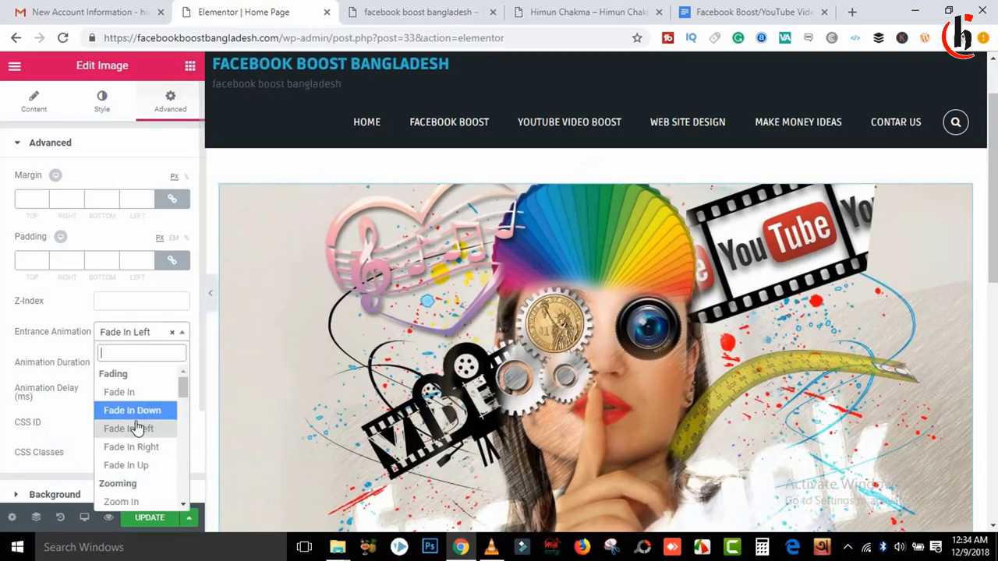
left_click(133, 412)
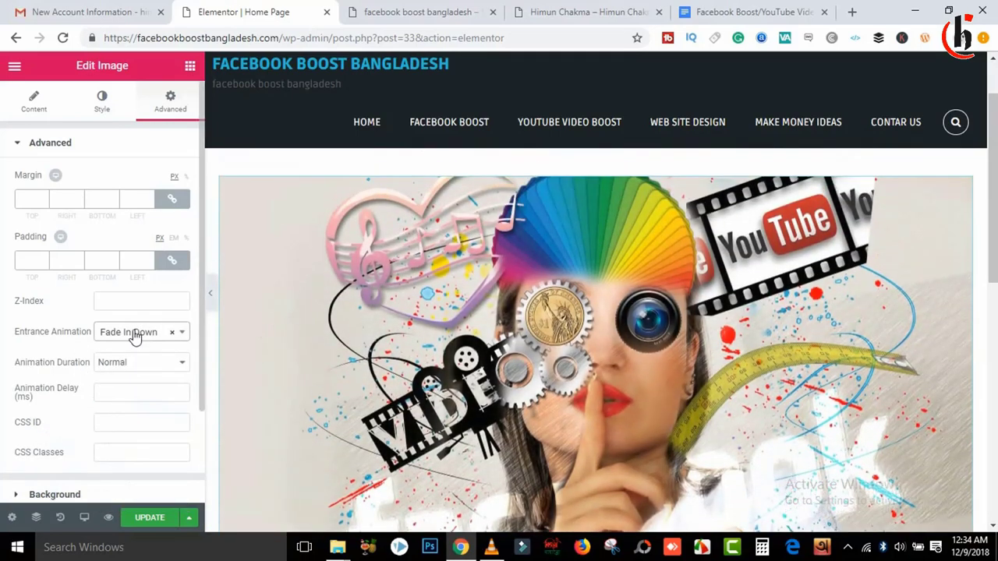
left_click(148, 519)
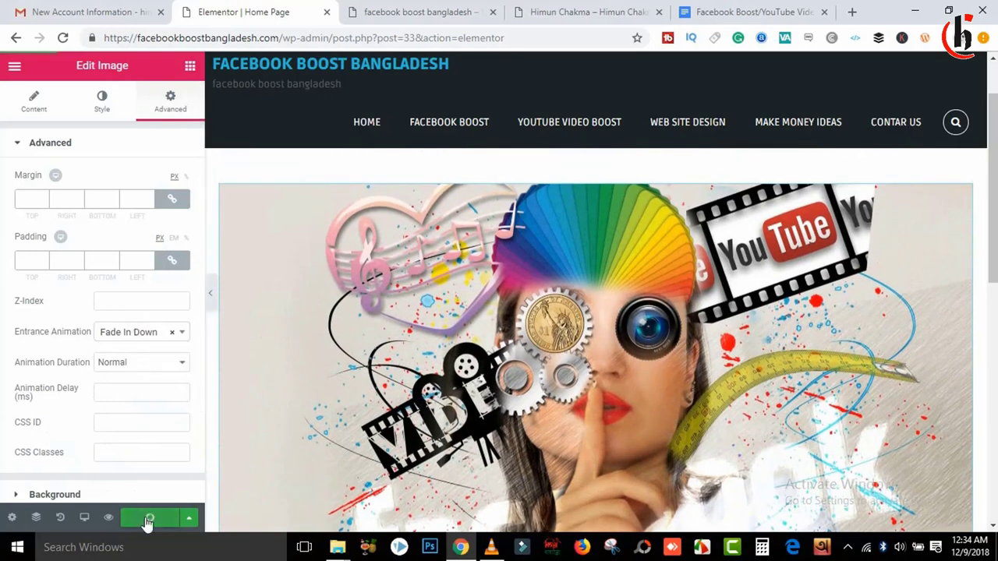
left_click(423, 9)
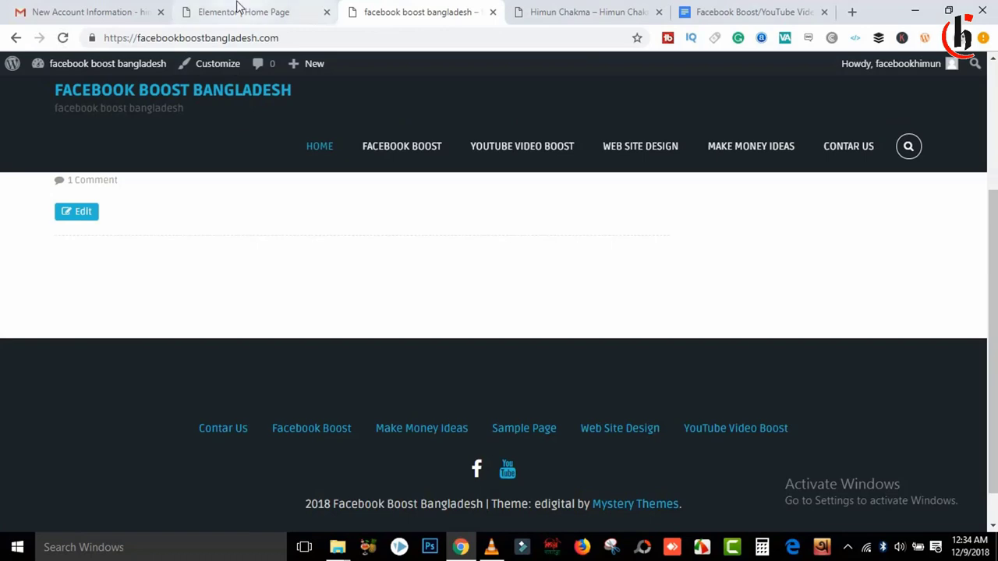
Step: Go to the WordPress Dashboard and launch Appearance > Customize
left_click(238, 11)
left_click(468, 8)
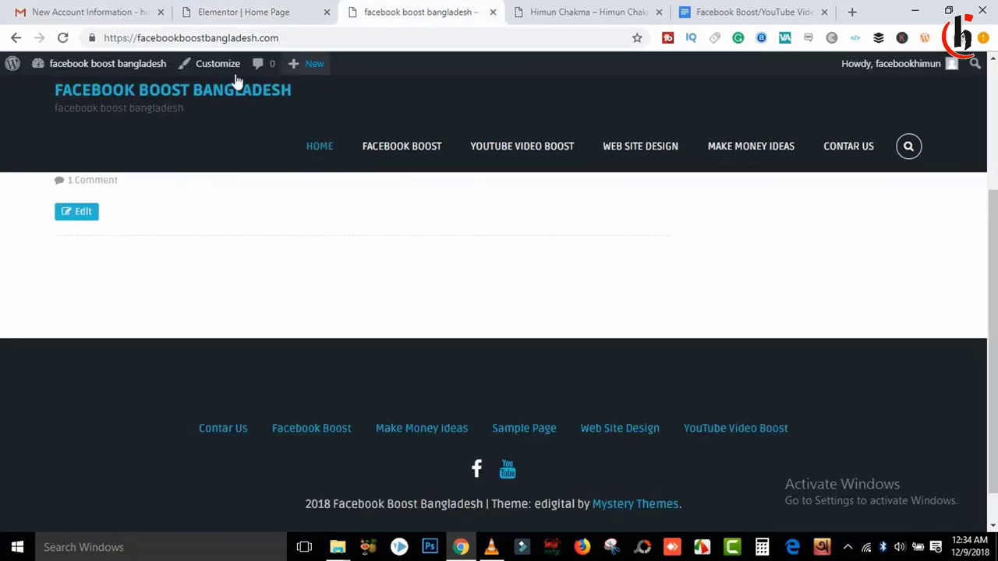
mouse_move(49, 65)
left_click(46, 91)
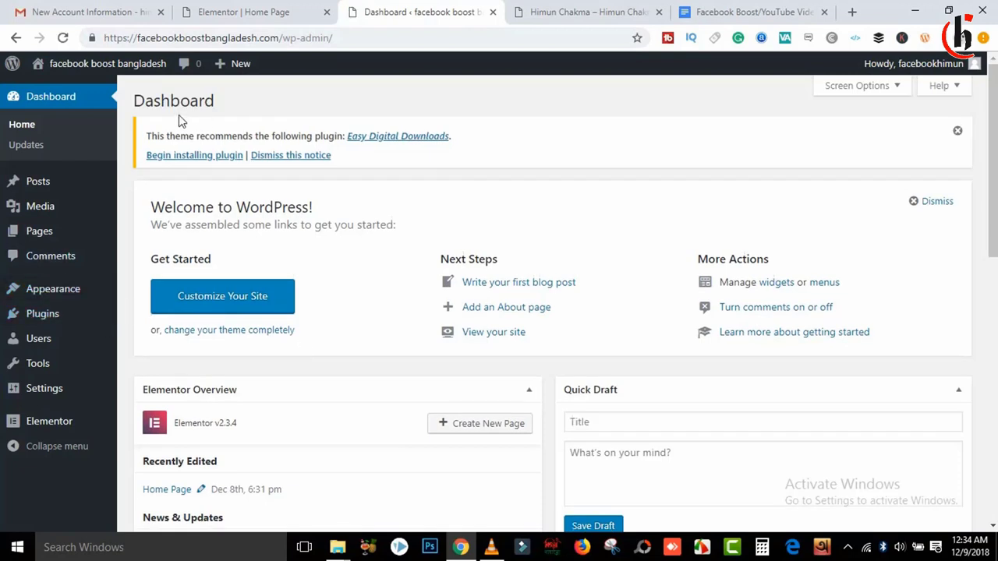
mouse_move(74, 302)
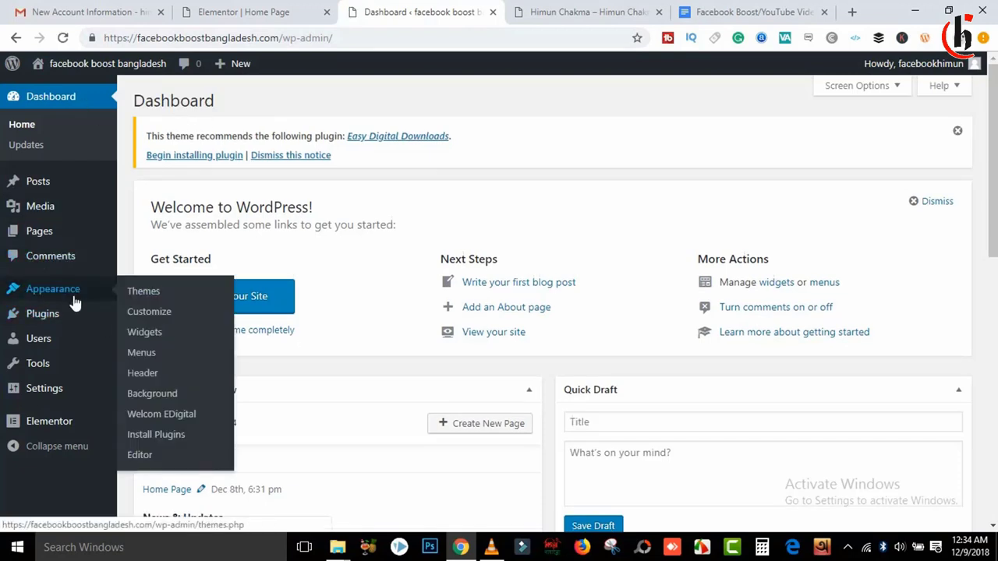
left_click(155, 314)
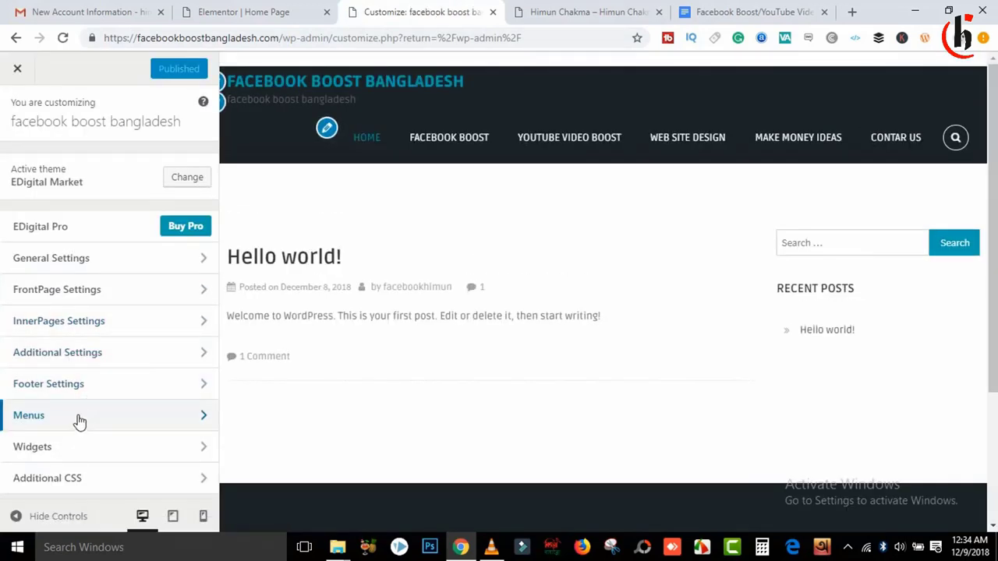
Step: Look through the Customizer's Menus, FrontPage, Additional, InnerPages and General settings panels
left_click(78, 417)
left_click(151, 196)
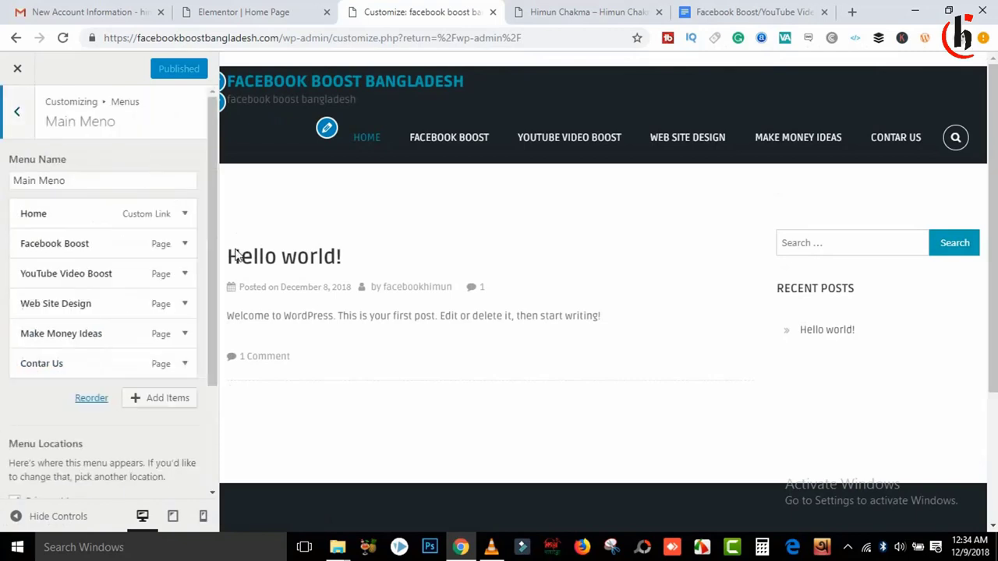
left_click(182, 215)
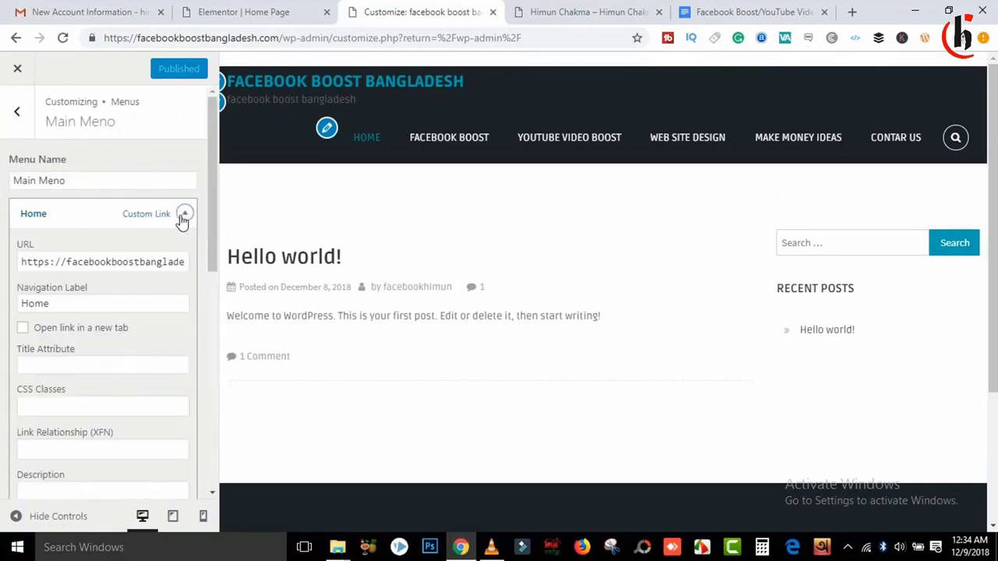
left_click(182, 215)
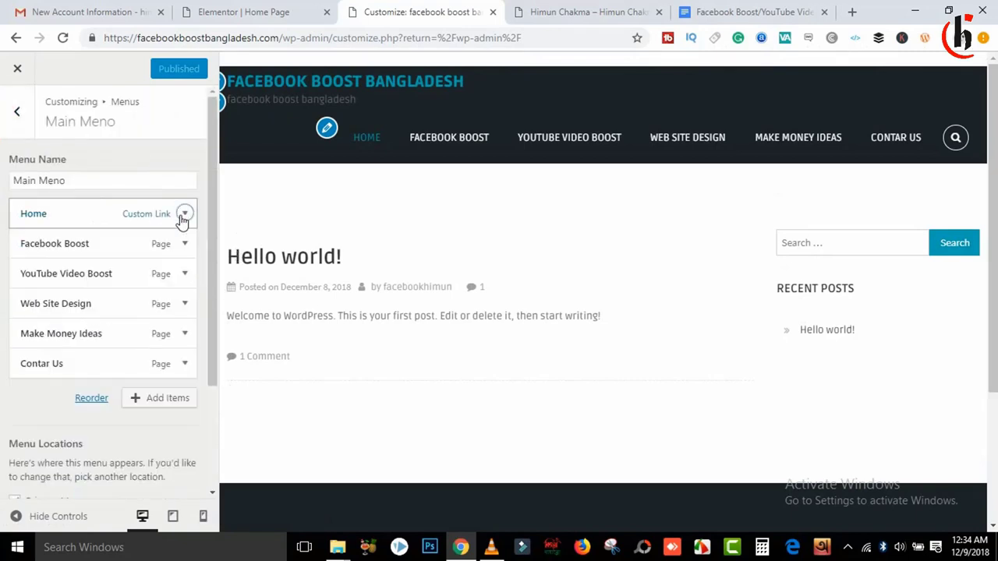
left_click(23, 113)
left_click(23, 120)
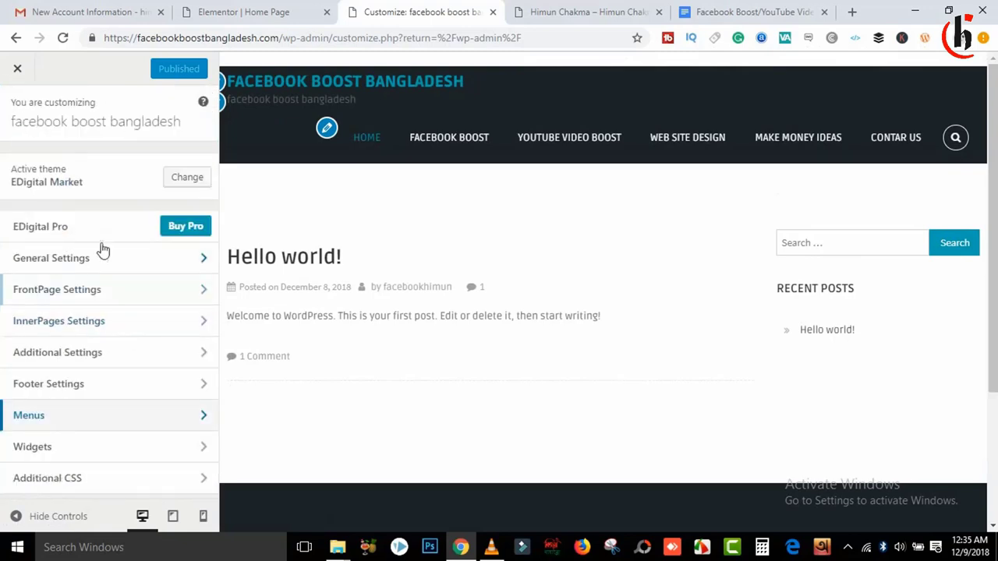
left_click(115, 292)
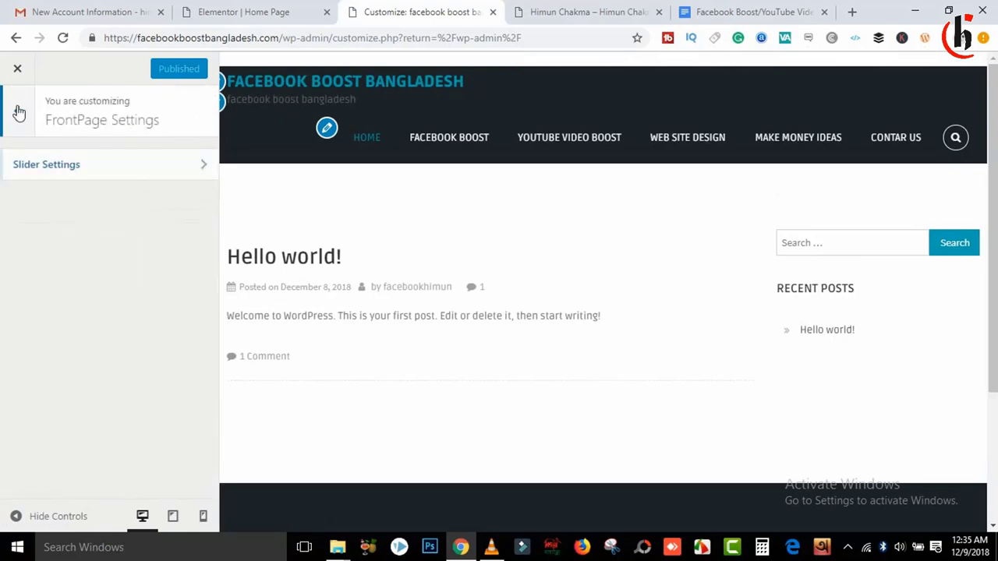
left_click(18, 106)
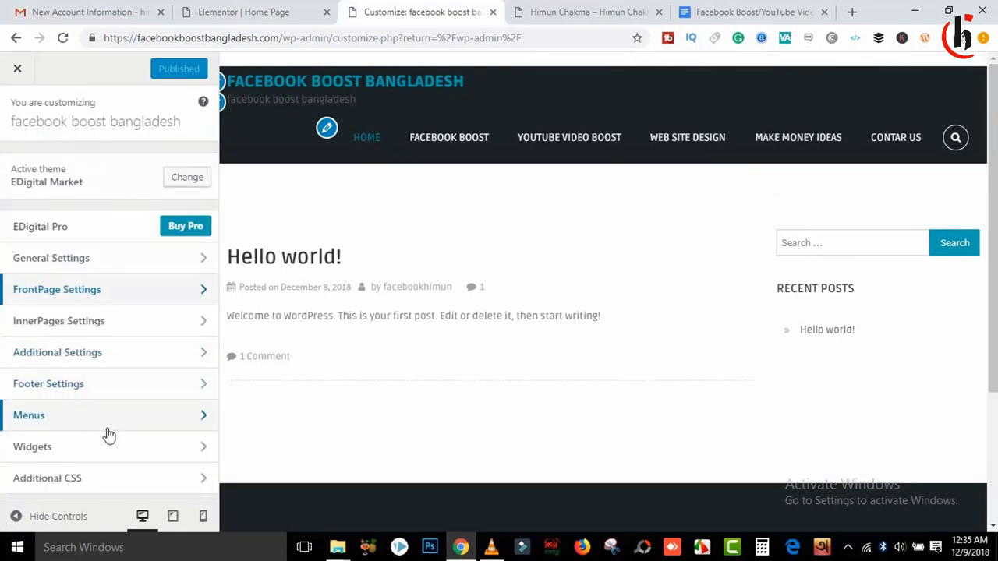
left_click(136, 357)
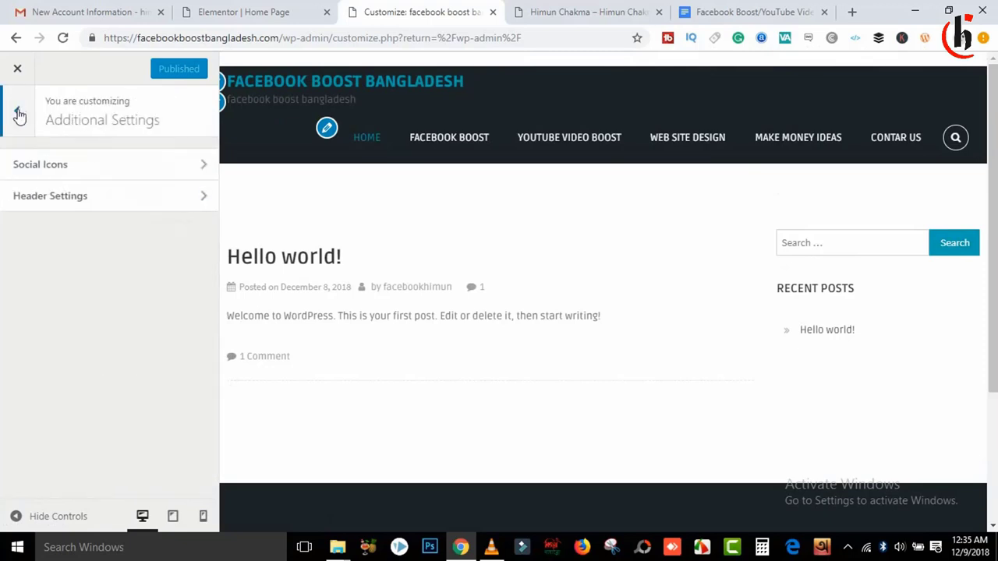
left_click(19, 114)
left_click(118, 329)
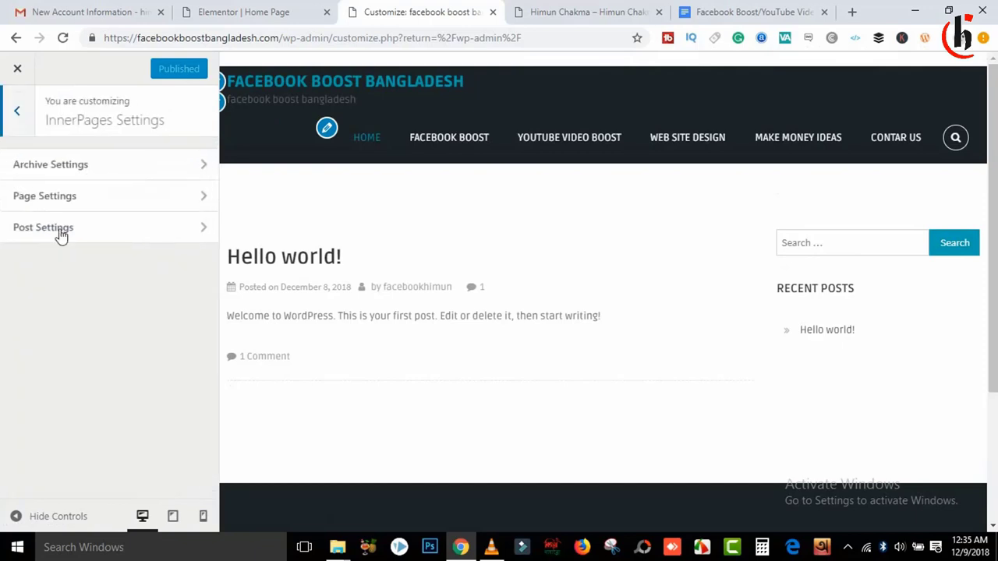
left_click(19, 118)
left_click(122, 265)
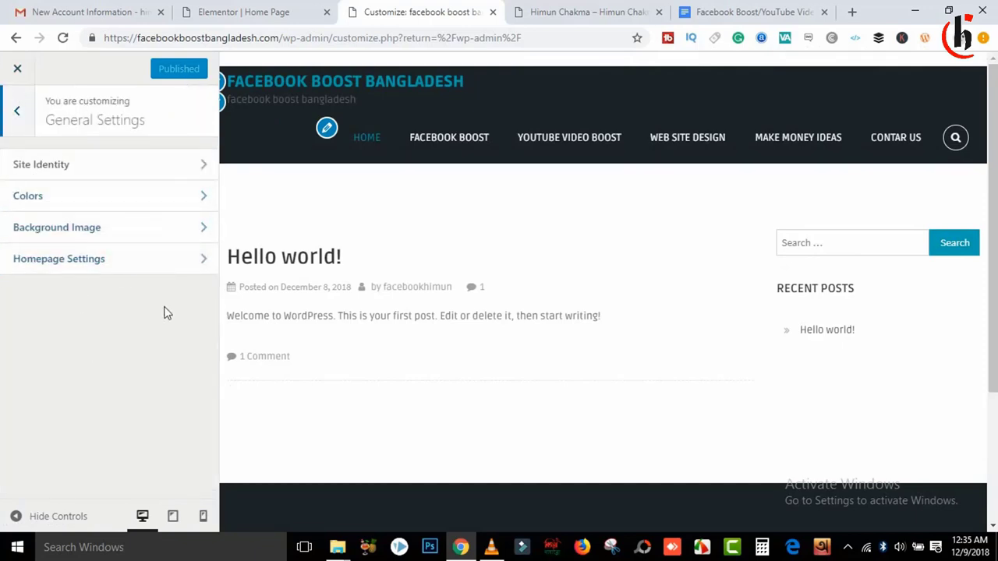
Step: Make Home Page the static homepage and publish the change
left_click(142, 259)
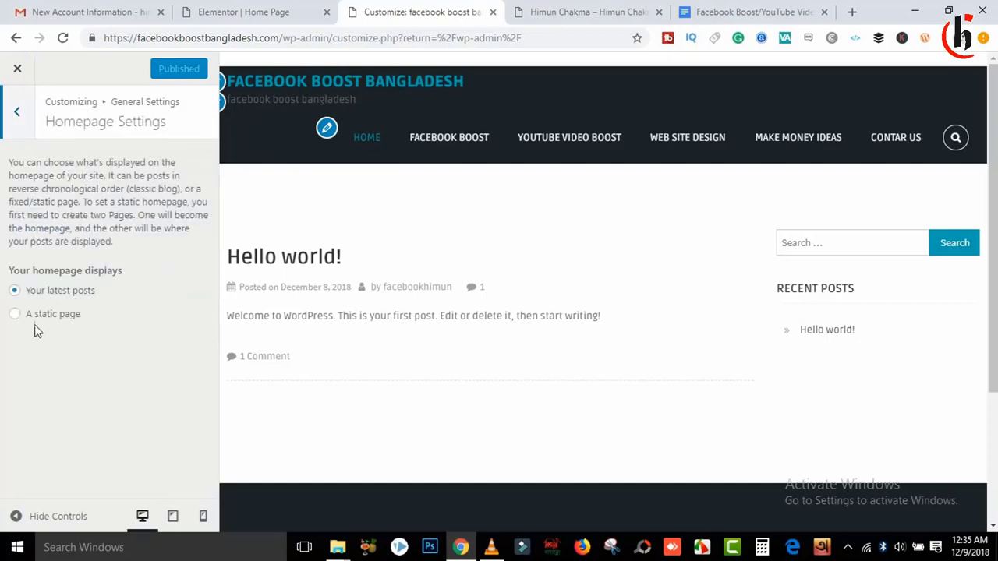
left_click(15, 315)
left_click(94, 372)
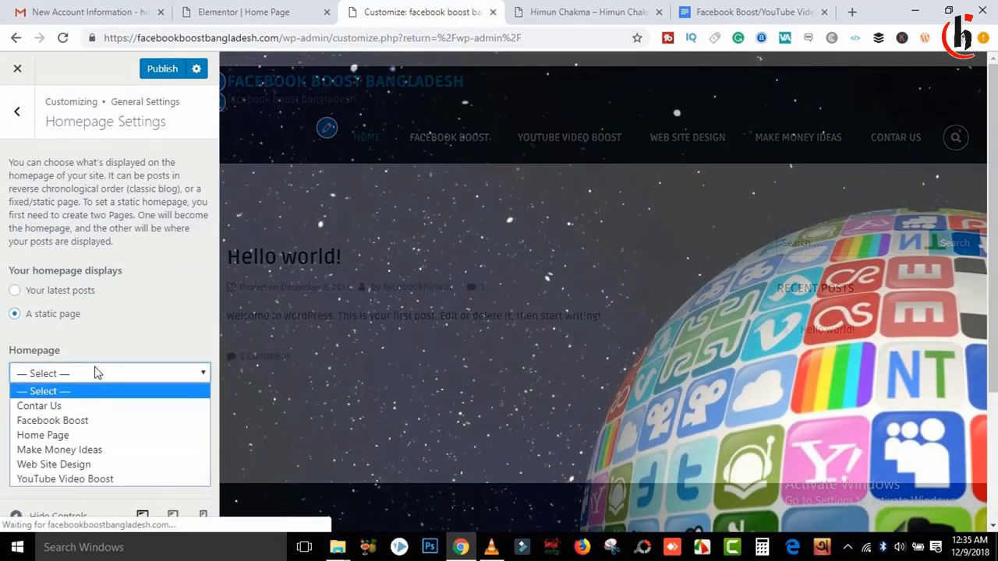
left_click(67, 435)
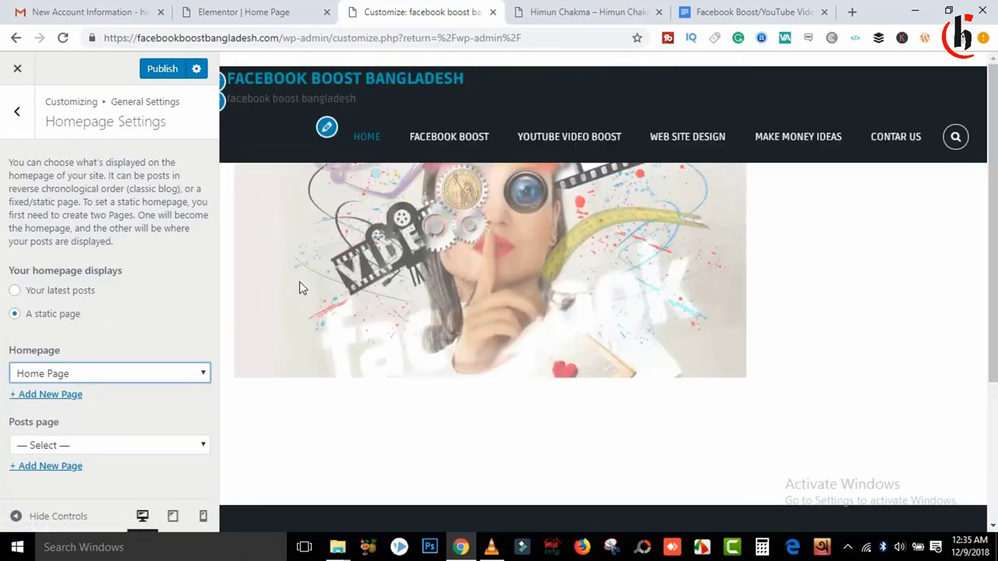
left_click(178, 72)
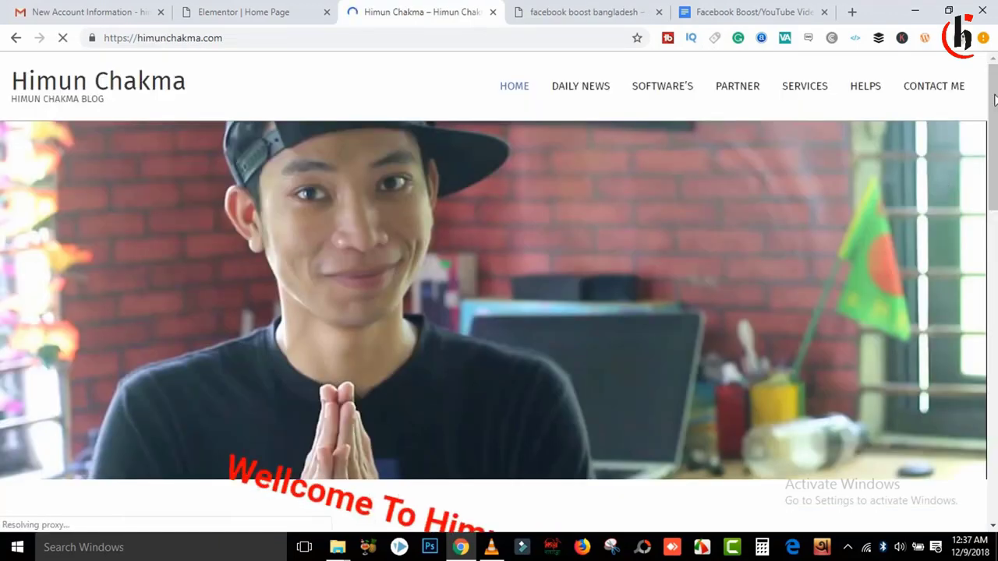
Step: Scroll through the reference blog and the live site, then return to the Elementor Home Page tab
scroll(947, 179, "down", 4)
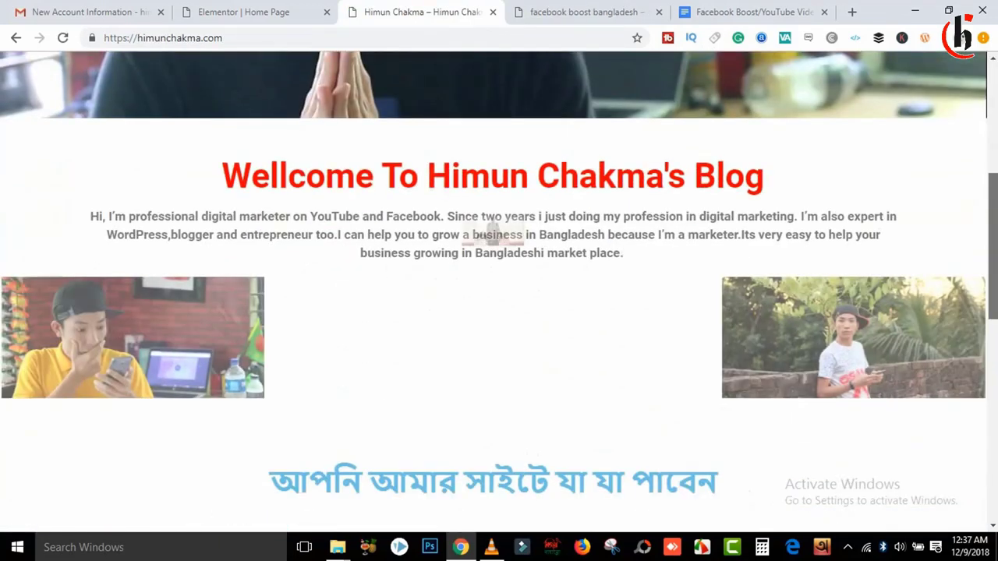
scroll(493, 230, "down", 1)
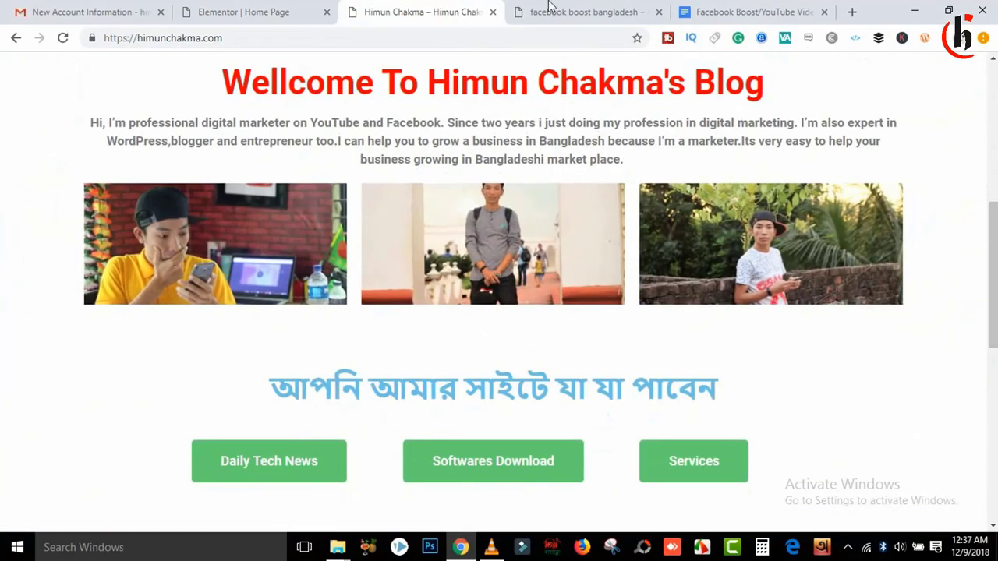
left_click(550, 10)
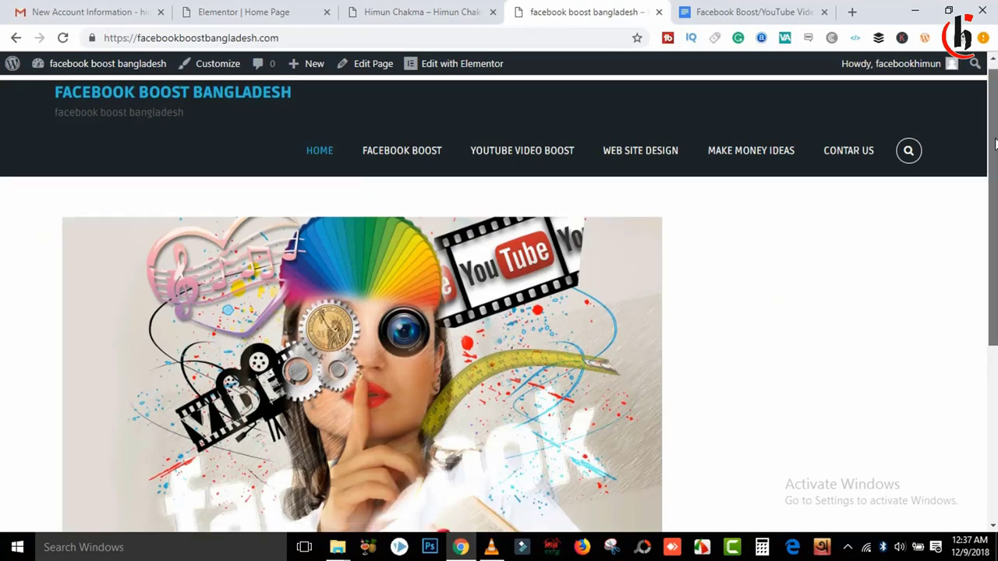
scroll(179, 322, "down", 4)
scroll(178, 322, "up", 4)
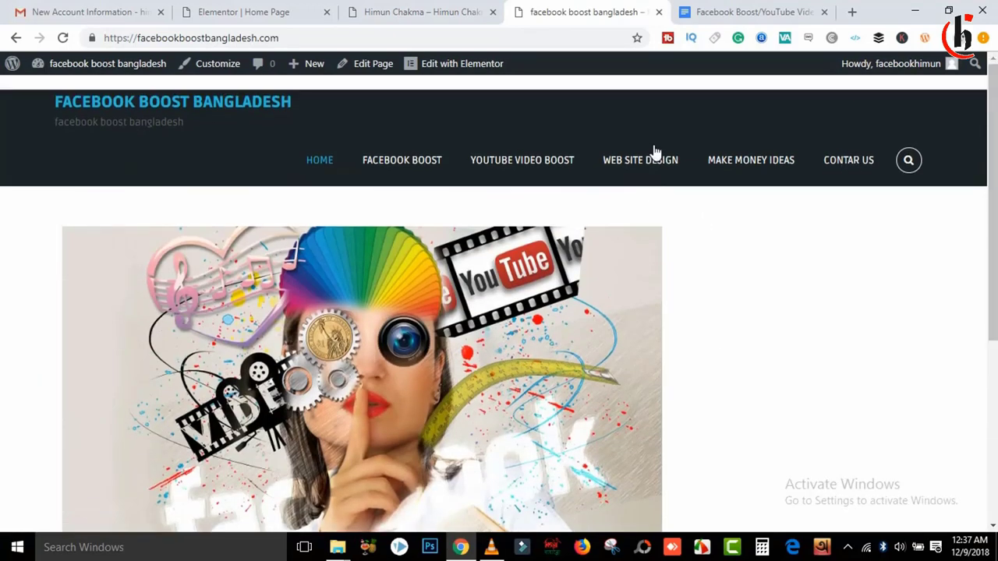
scroll(655, 152, "down", 3)
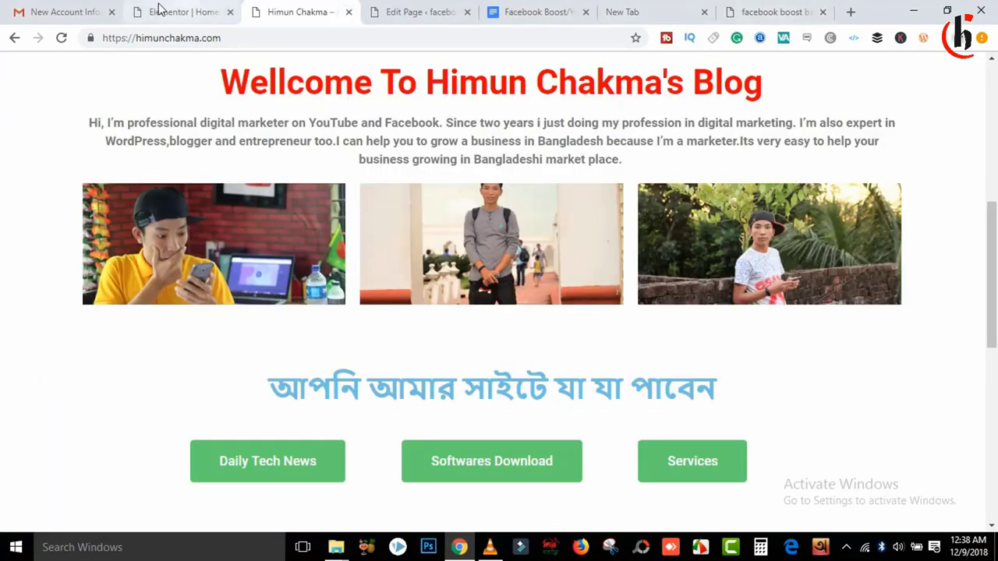
left_click(158, 9)
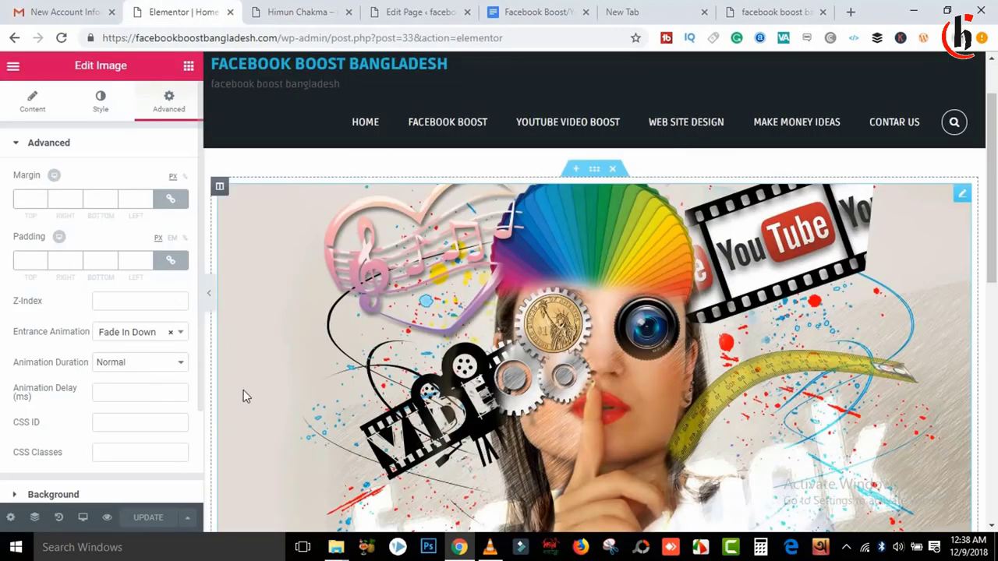
Step: Set the banner section to Full Width content with Stretch Section on, and update the page
left_click(961, 195)
left_click(912, 303)
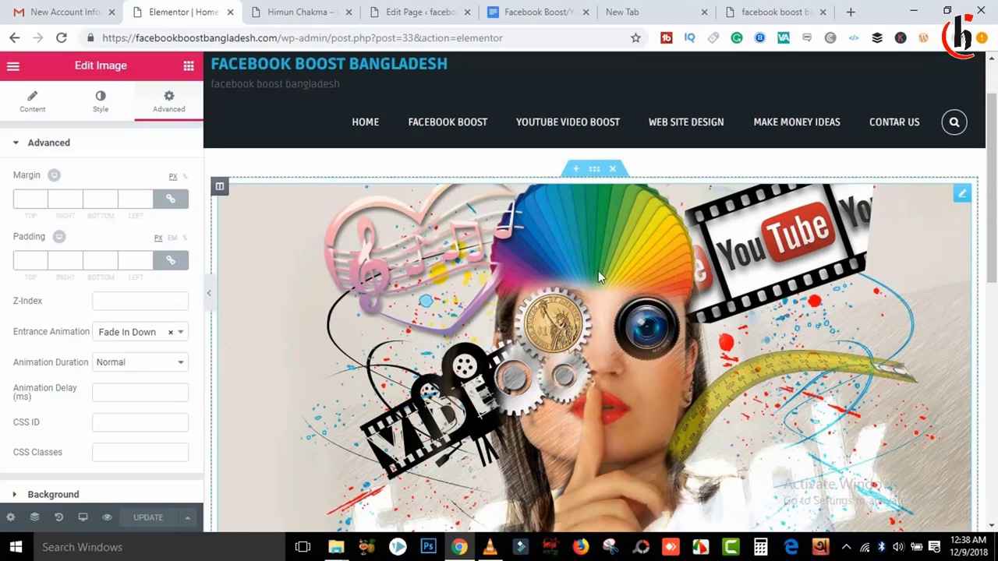
mouse_move(534, 261)
left_mouse_down()
mouse_move(590, 163)
mouse_move(527, 271)
left_mouse_up()
left_click(597, 170)
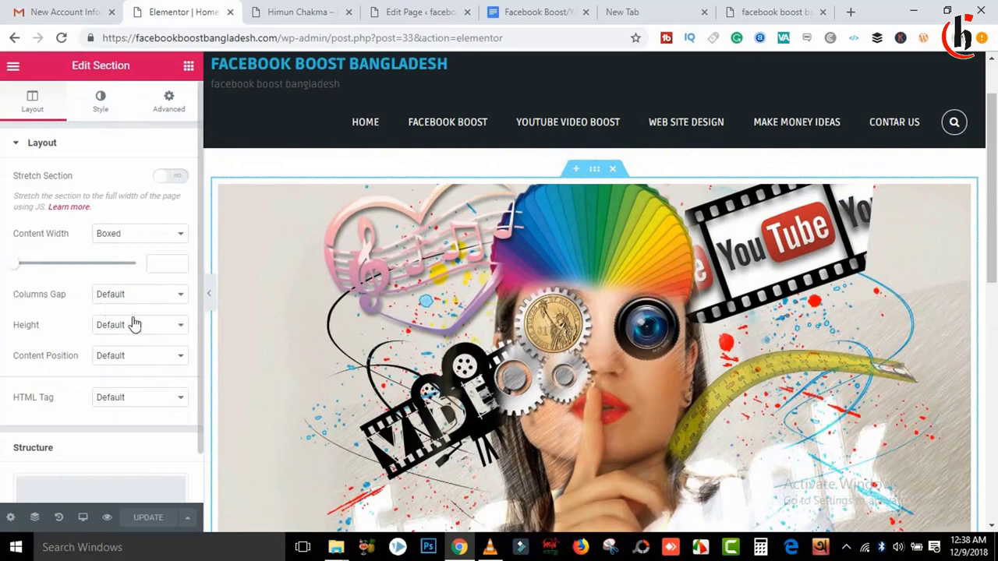
left_click(139, 234)
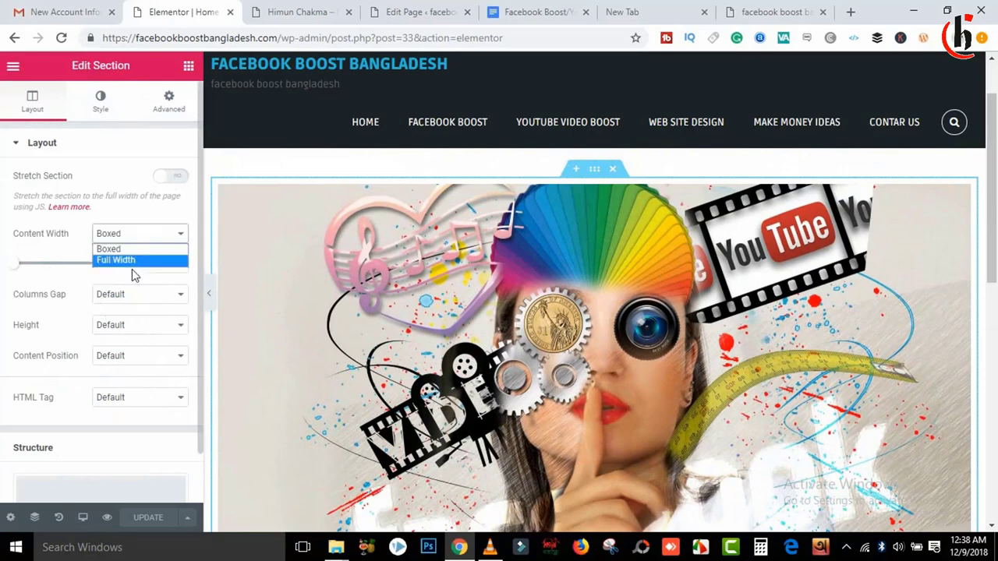
left_click(131, 262)
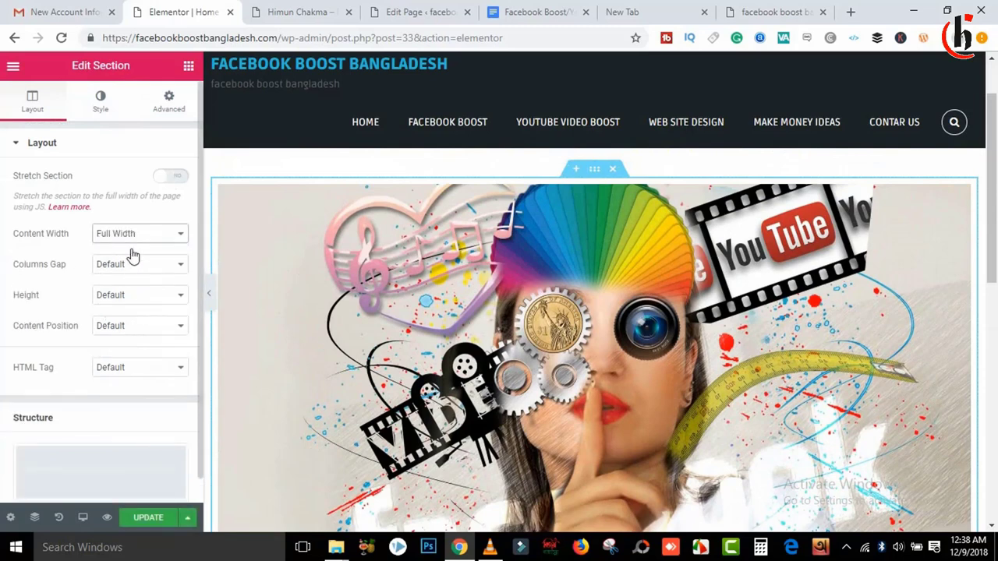
left_click(165, 179)
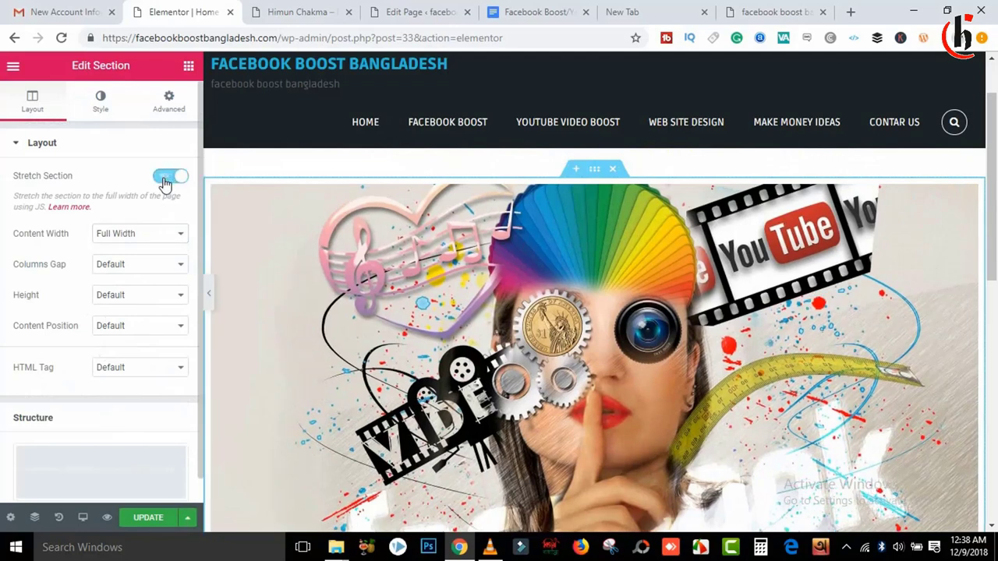
left_click(109, 110)
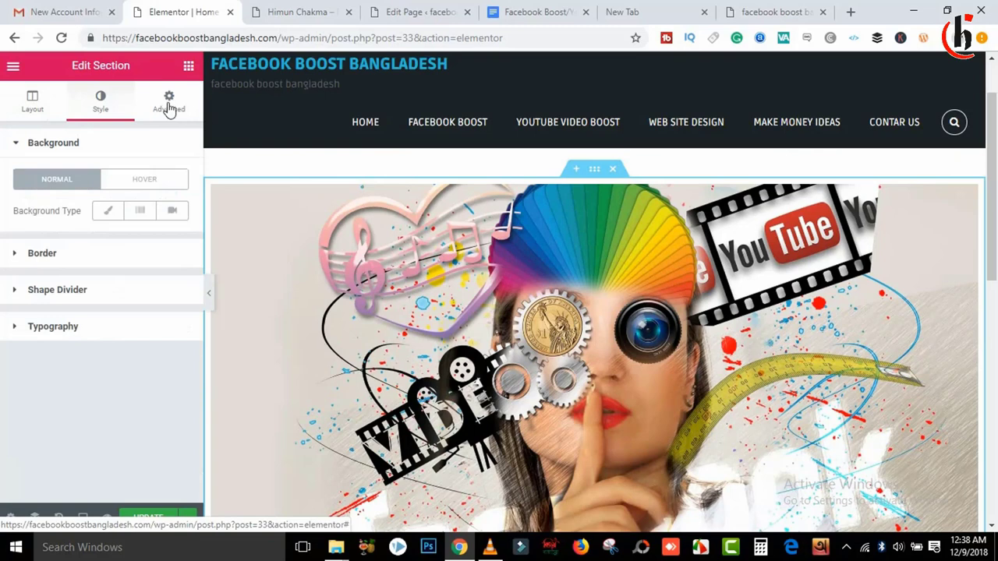
left_click(169, 109)
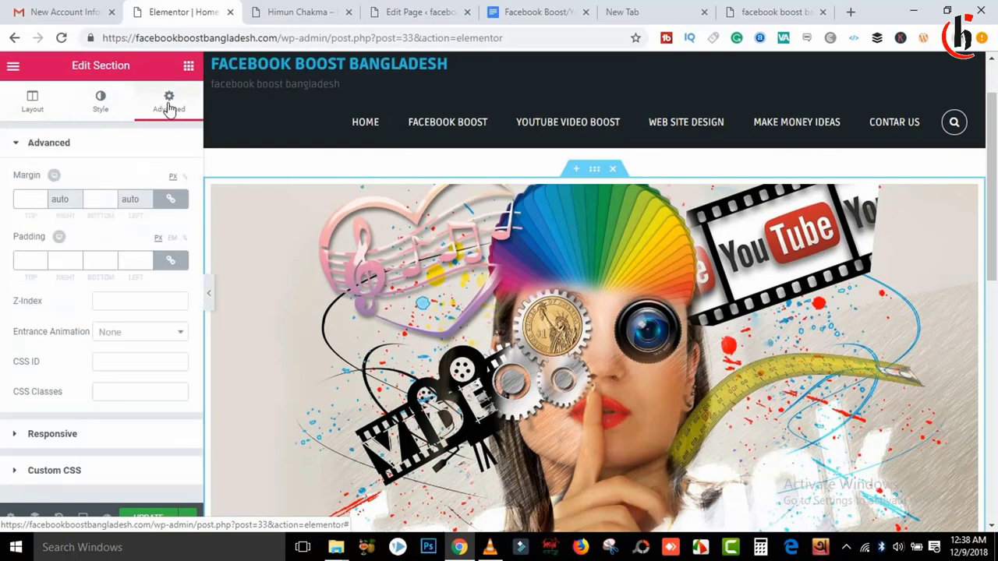
left_click(149, 522)
left_click(776, 12)
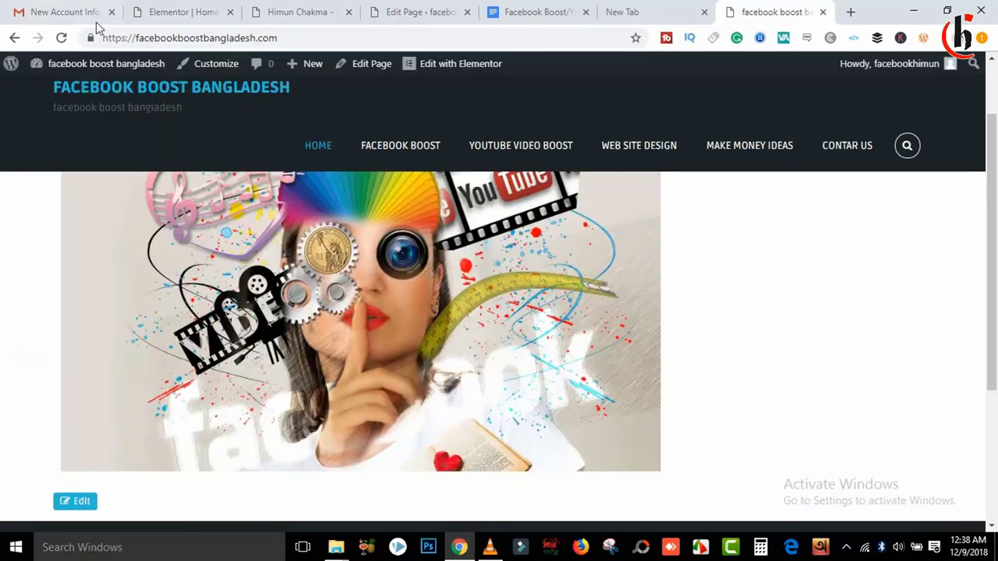
Step: Reload the live homepage to check the banner, then switch to the reference blog tab
left_click(61, 38)
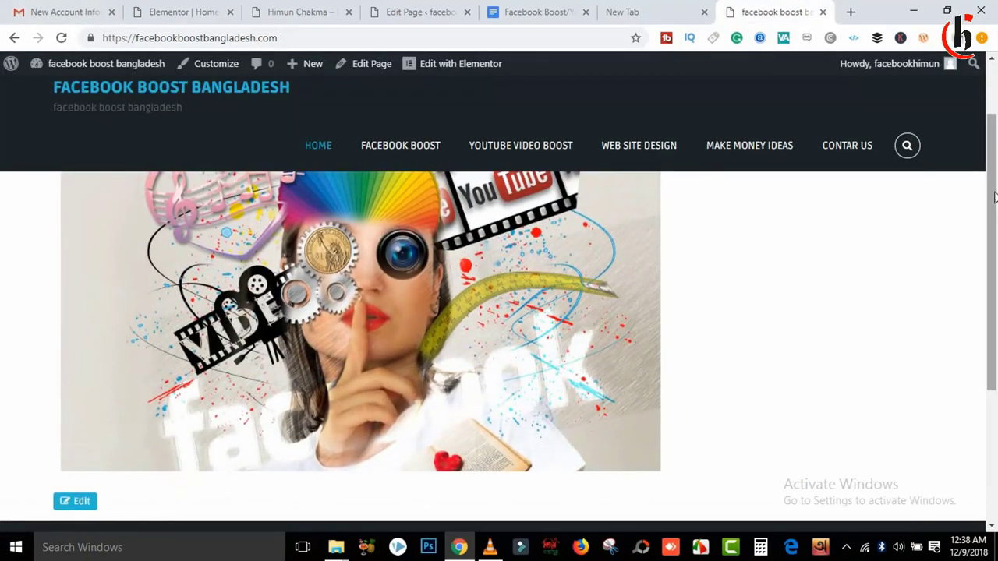
scroll(110, 254, "up", 1)
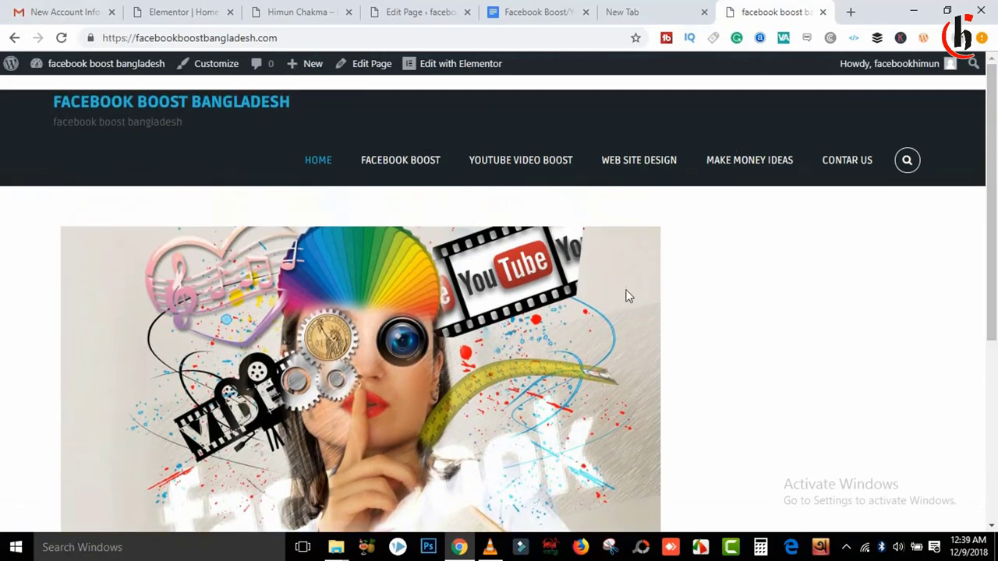
left_click_drag(992, 156, 996, 266)
scroll(997, 266, "up", 4)
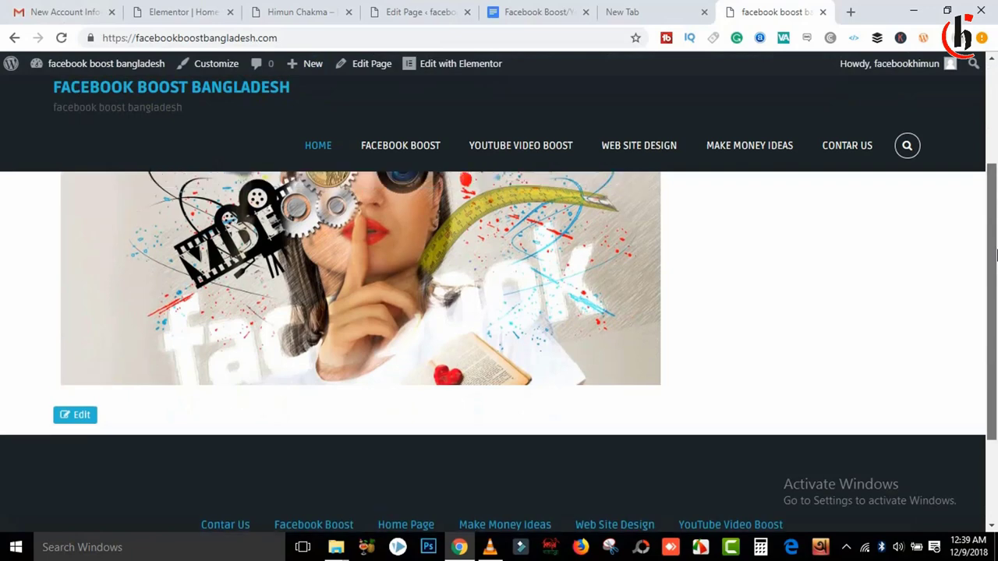
left_click(292, 9)
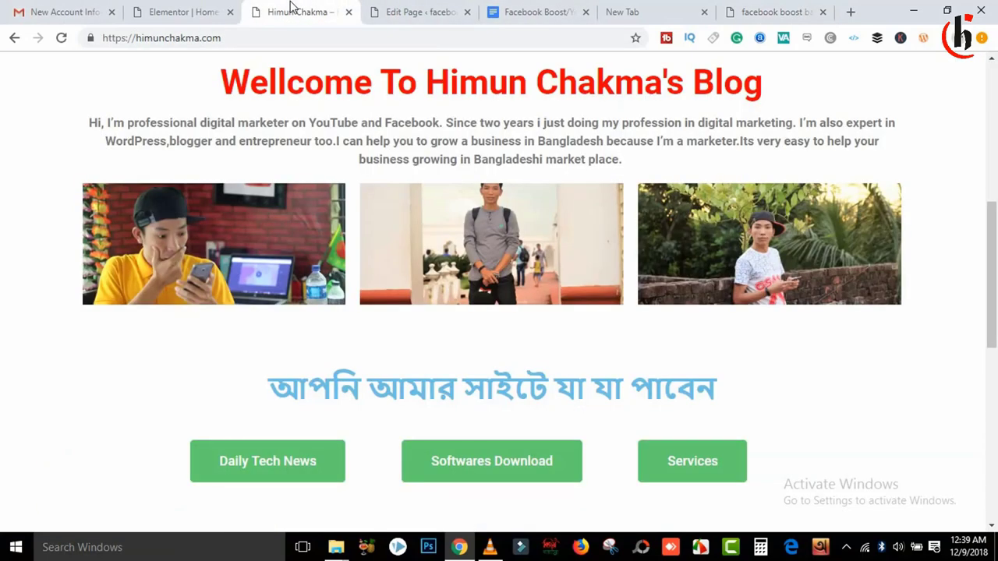
Step: Back on the home page editor, review the banner section's style and layout settings
left_click(196, 9)
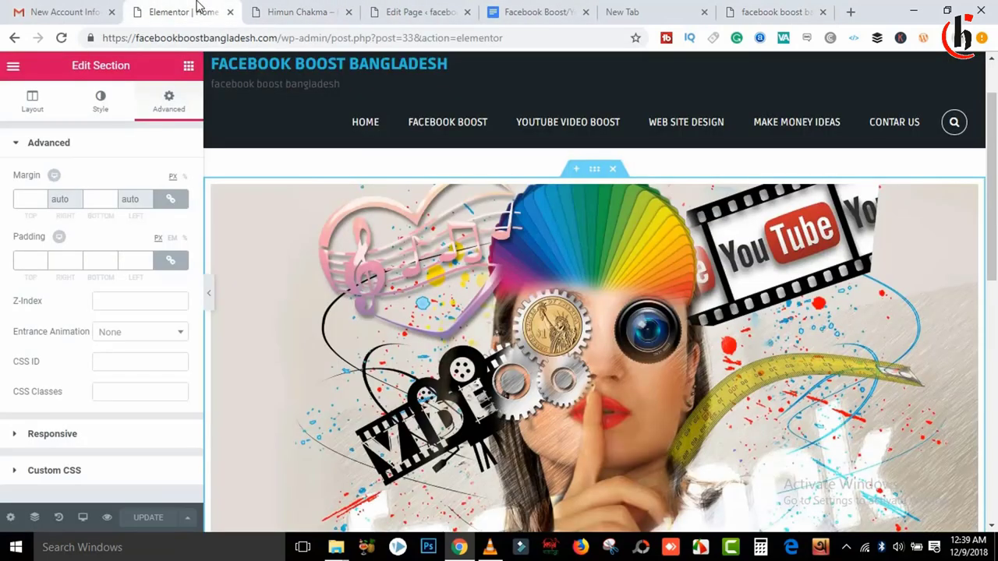
left_click(79, 117)
left_click(33, 110)
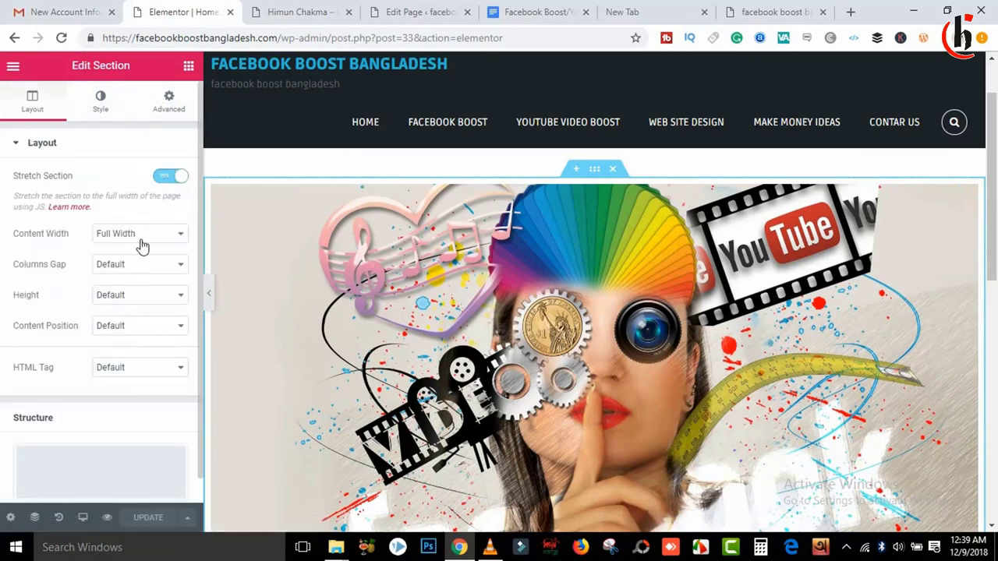
scroll(195, 336, "down", 1)
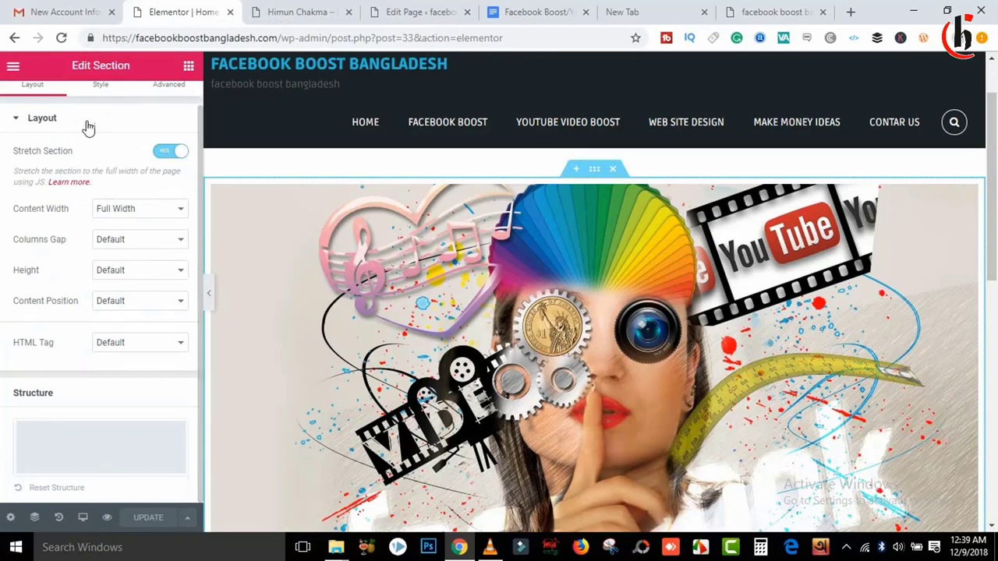
left_click(11, 131)
left_click(99, 101)
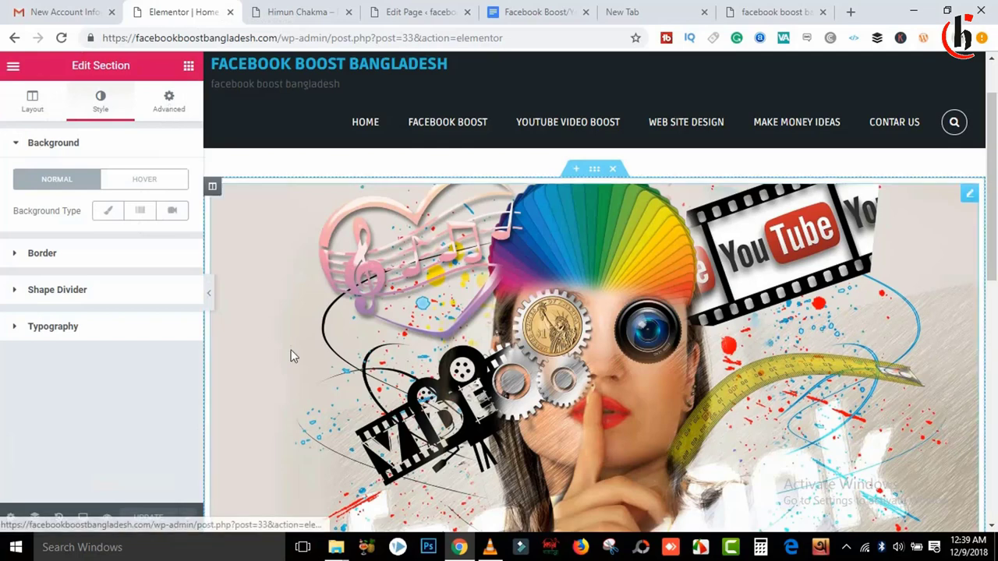
Step: Set the banner image size to Custom 1920 × 1080 and apply it
left_click(382, 360)
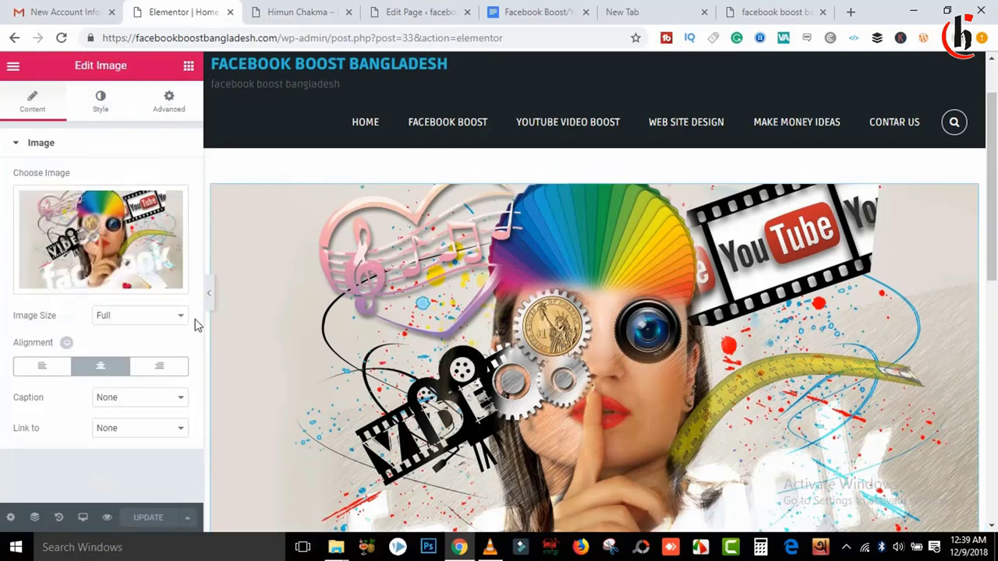
left_click(134, 317)
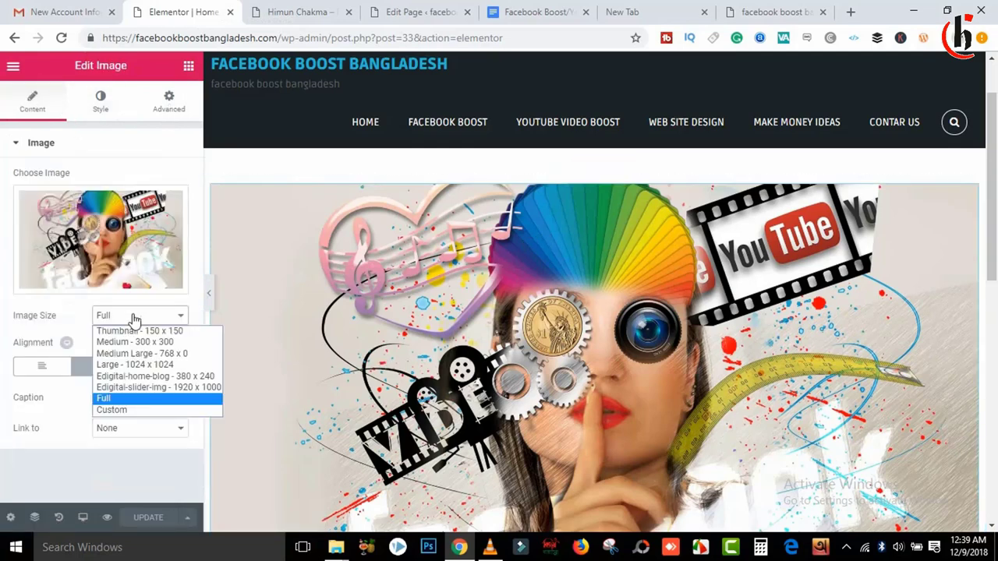
left_click(125, 410)
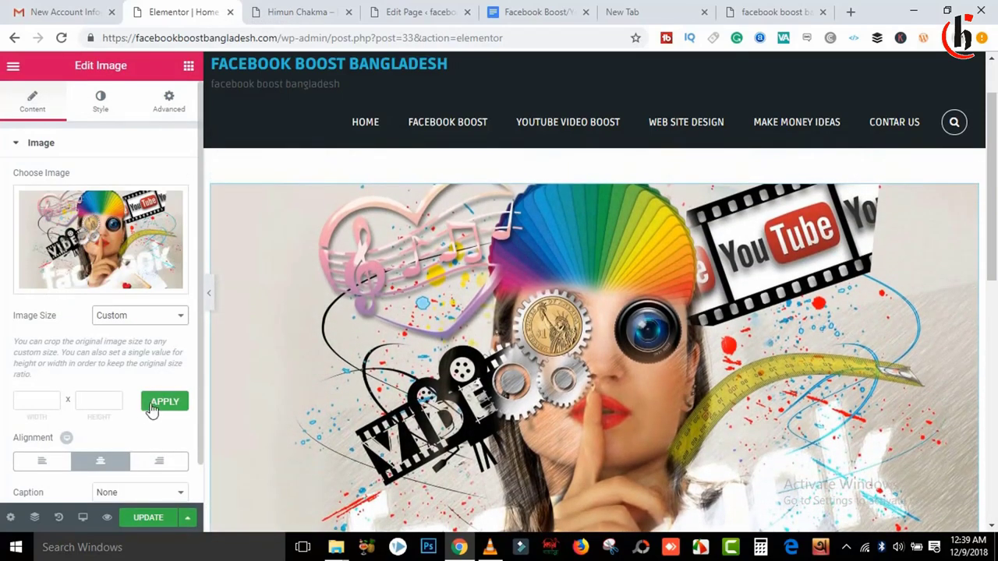
left_click(157, 408)
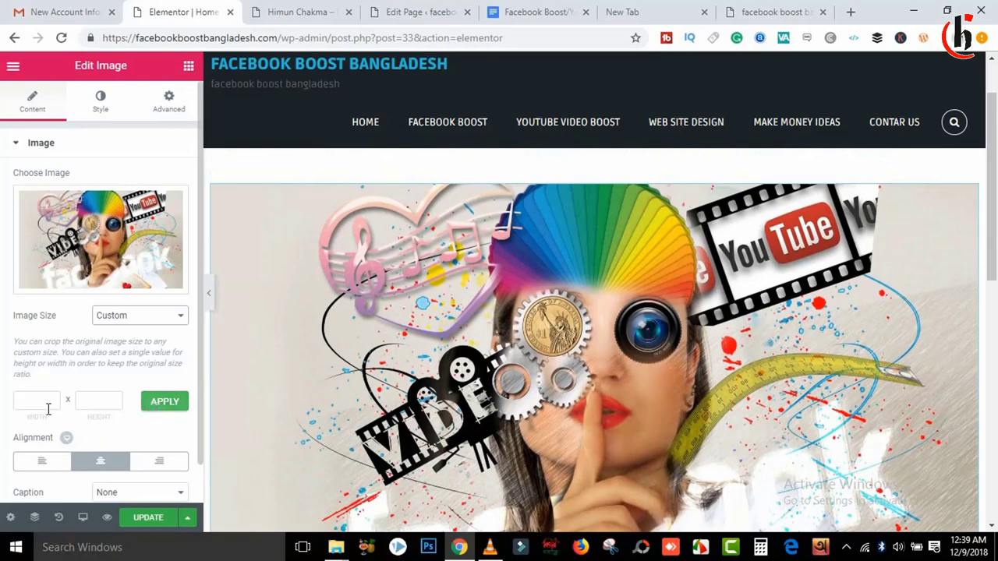
left_click(20, 406)
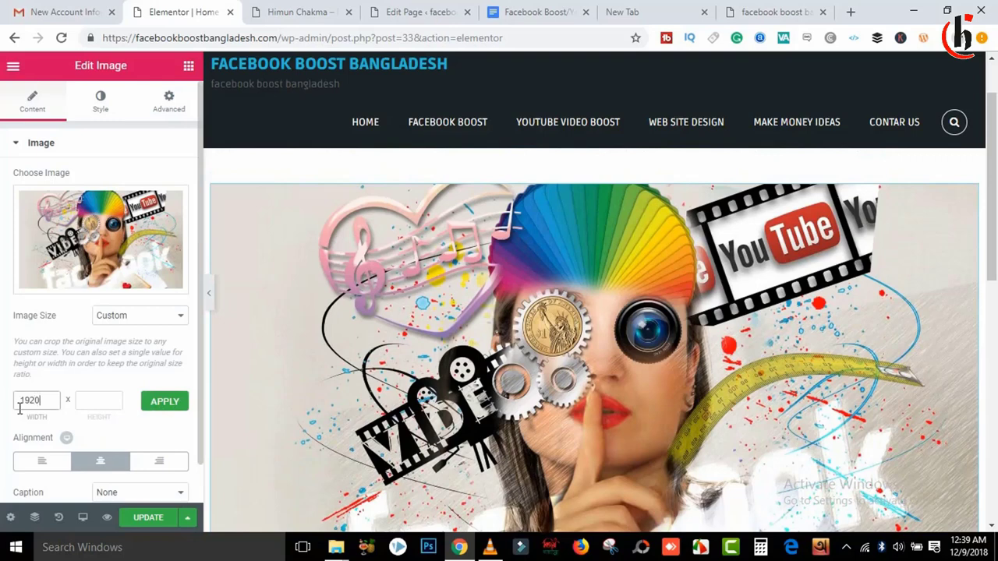
left_click(86, 403)
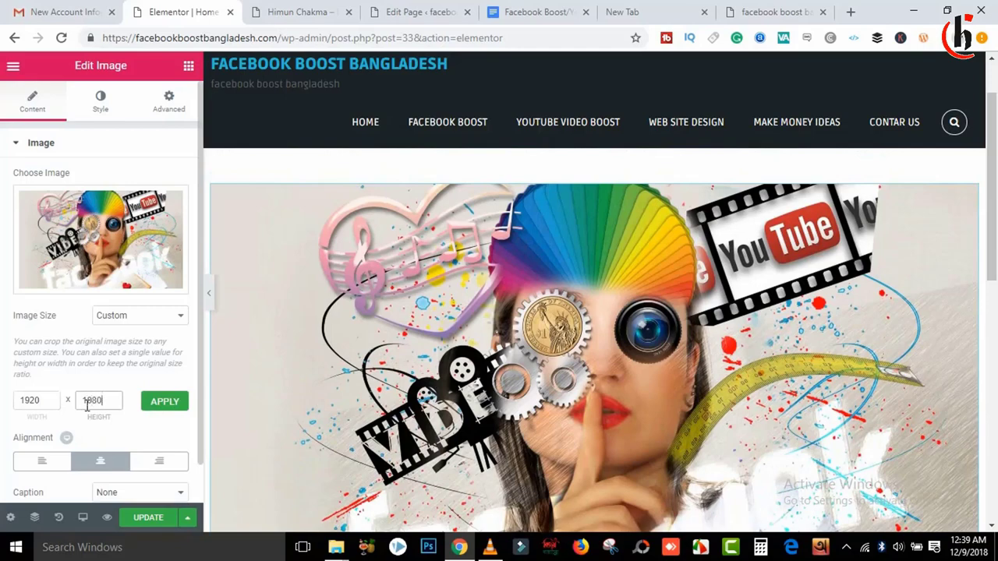
left_click(164, 402)
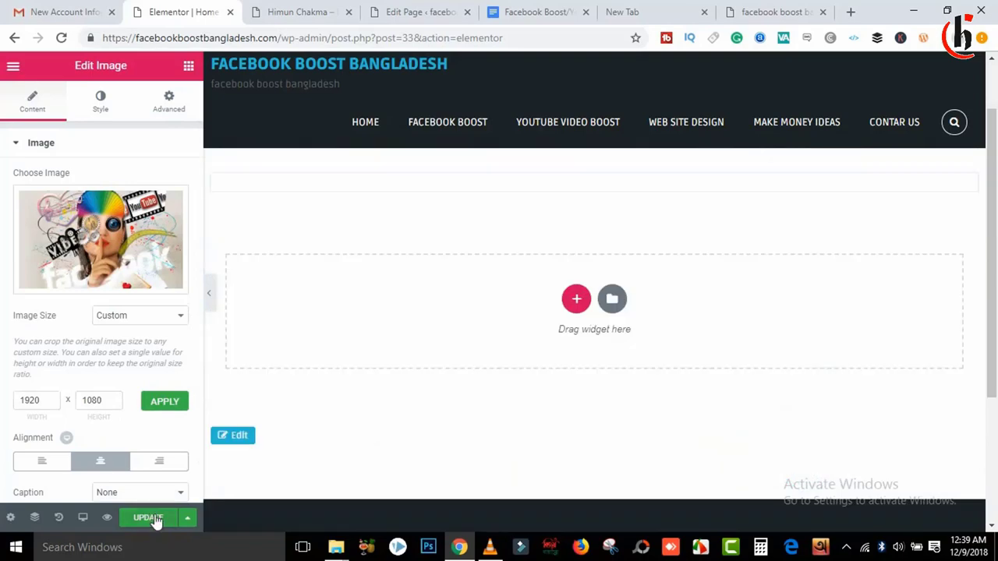
Step: Update the page and reload the live site to see the banner
left_click(148, 519)
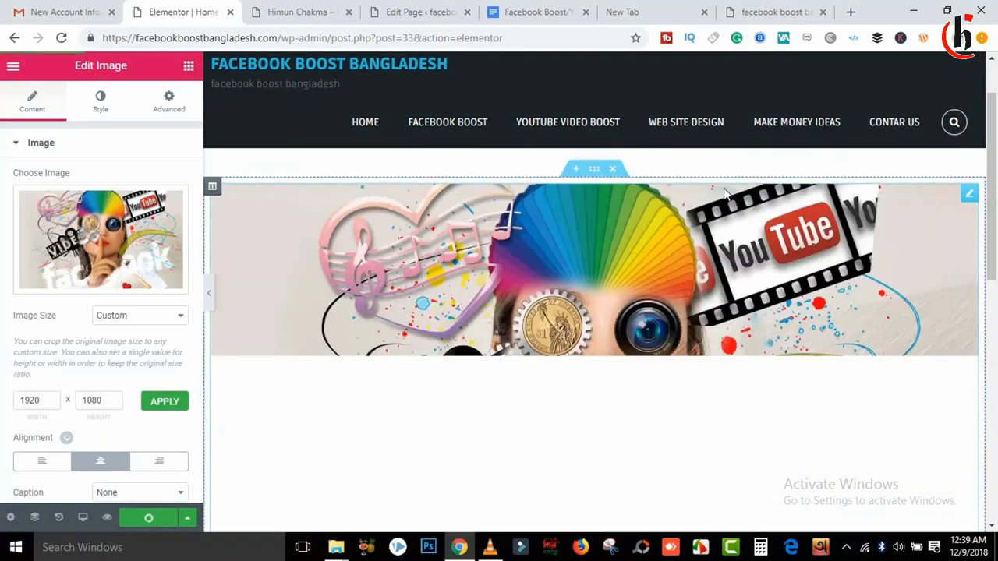
left_click(749, 12)
left_click(62, 39)
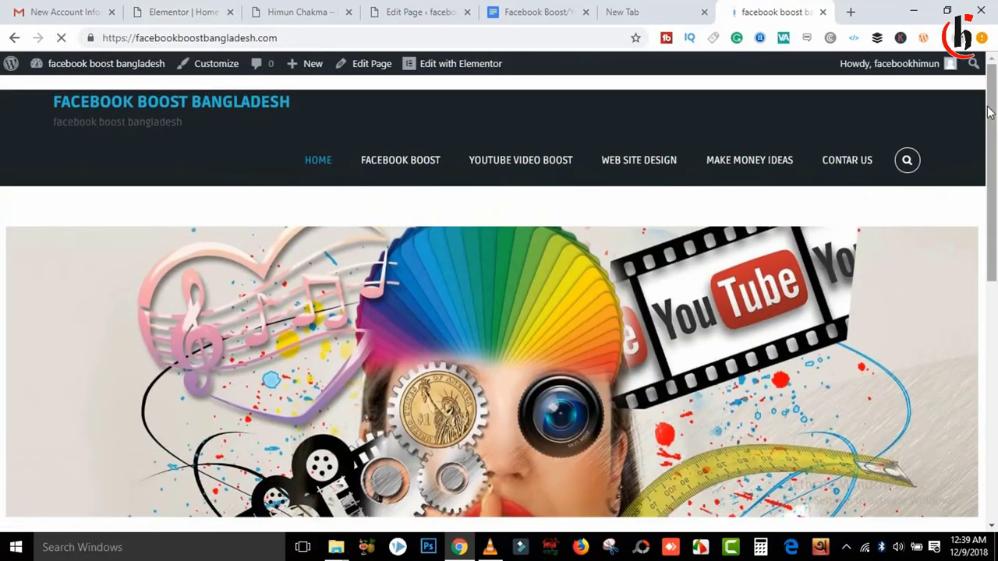
Step: Scroll the live page, then check the fb money folder window and minimize it
left_click_drag(989, 117, 960, 88)
scroll(971, 279, "up", 5)
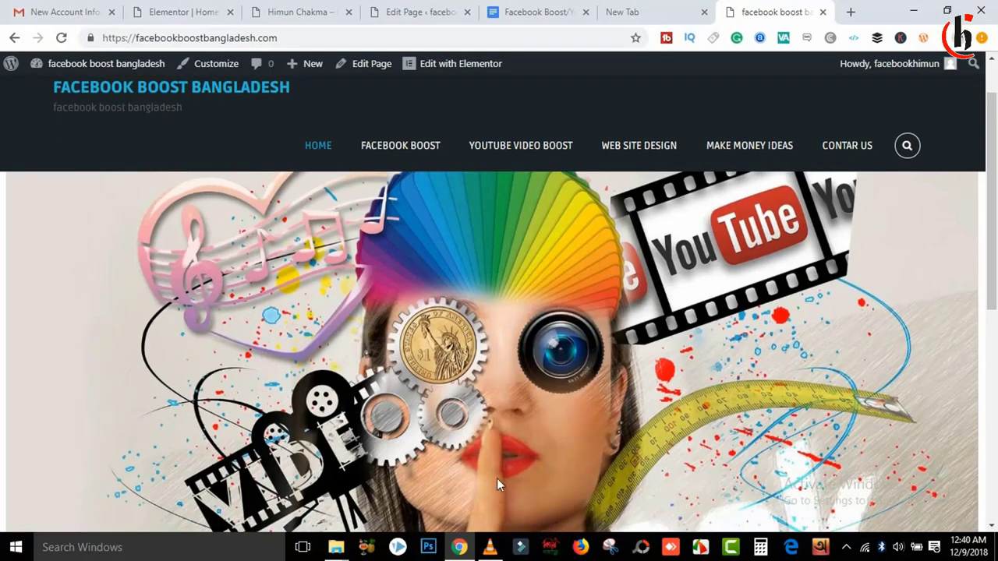
mouse_move(335, 547)
left_click(523, 505)
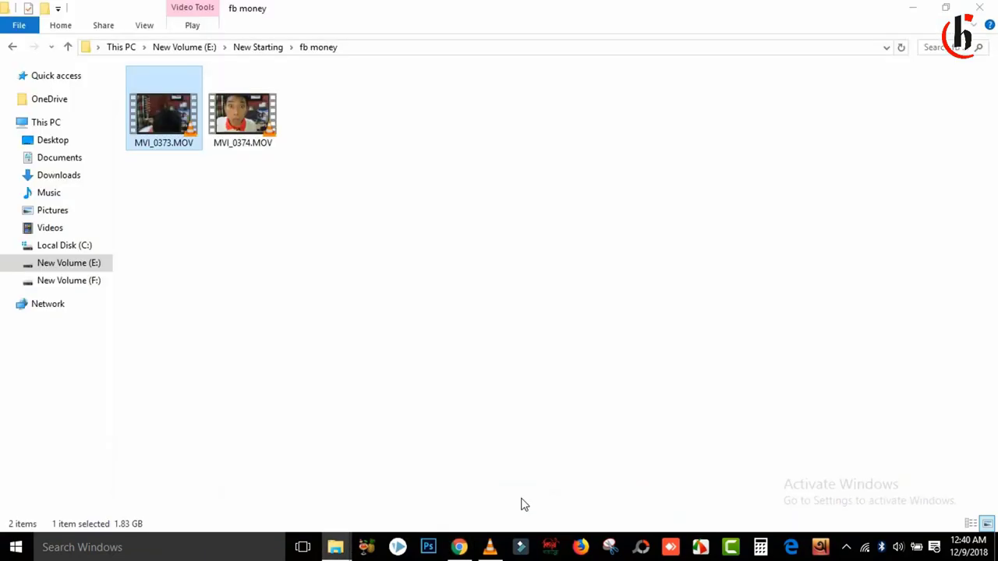
left_click(906, 9)
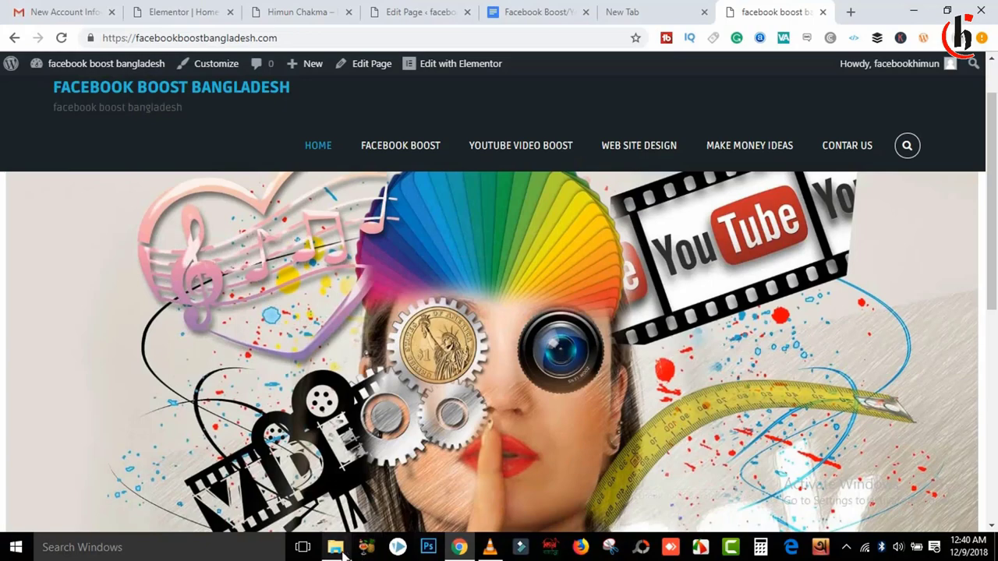
Step: Check the 4 folder window, then bring Chrome back and restore it down
mouse_move(337, 548)
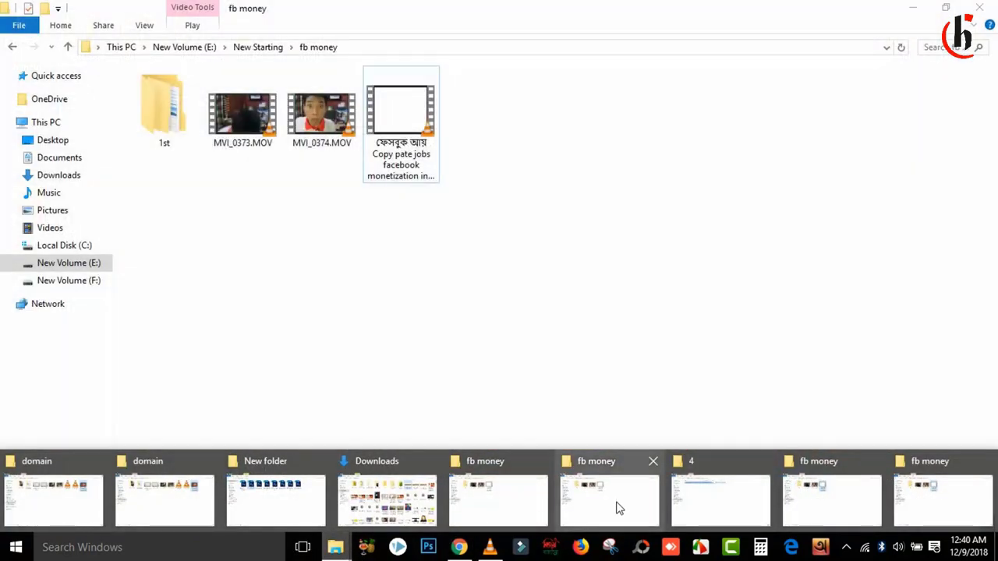
left_click(733, 497)
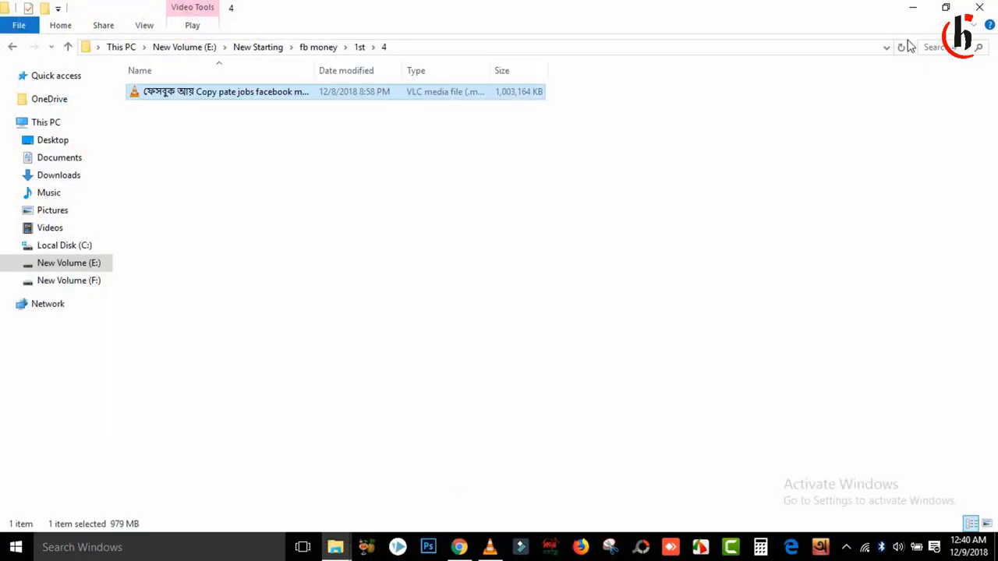
left_click(457, 546)
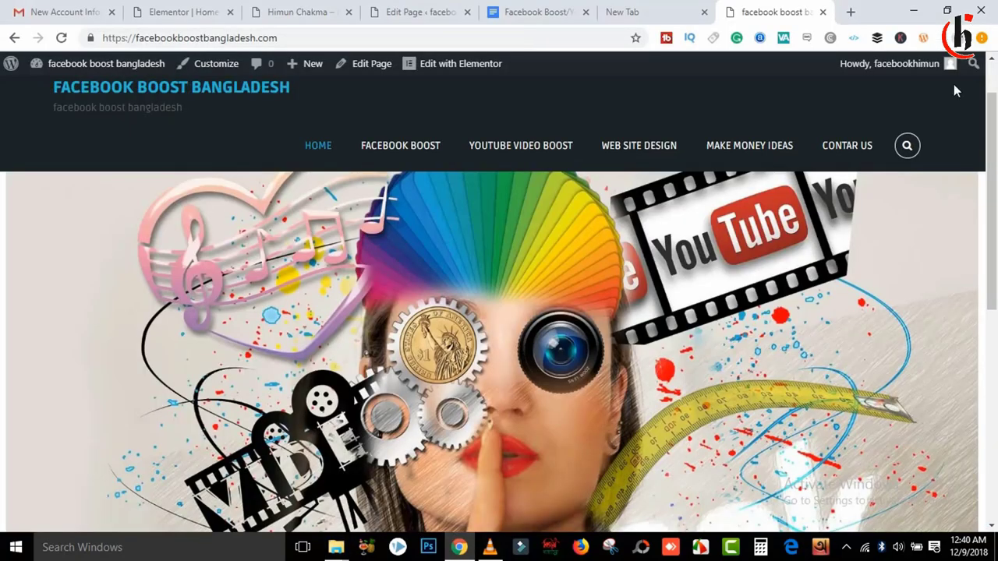
left_click(947, 10)
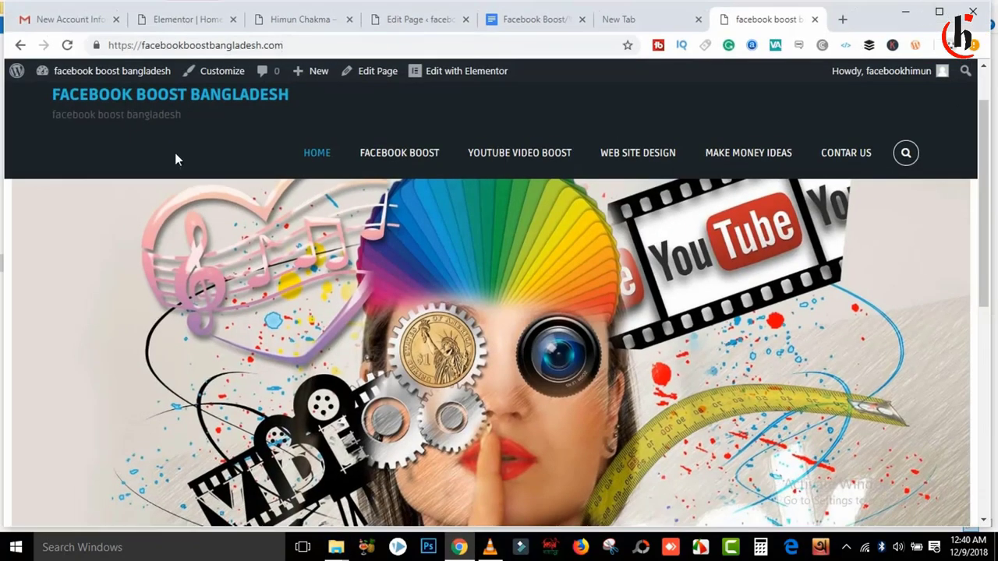
Step: Narrow Chrome to phone width and check the live site's mobile navigation menu
left_click_drag(4, 138, 751, 195)
left_click_drag(858, 13, 488, 13)
left_click_drag(617, 176, 612, 281)
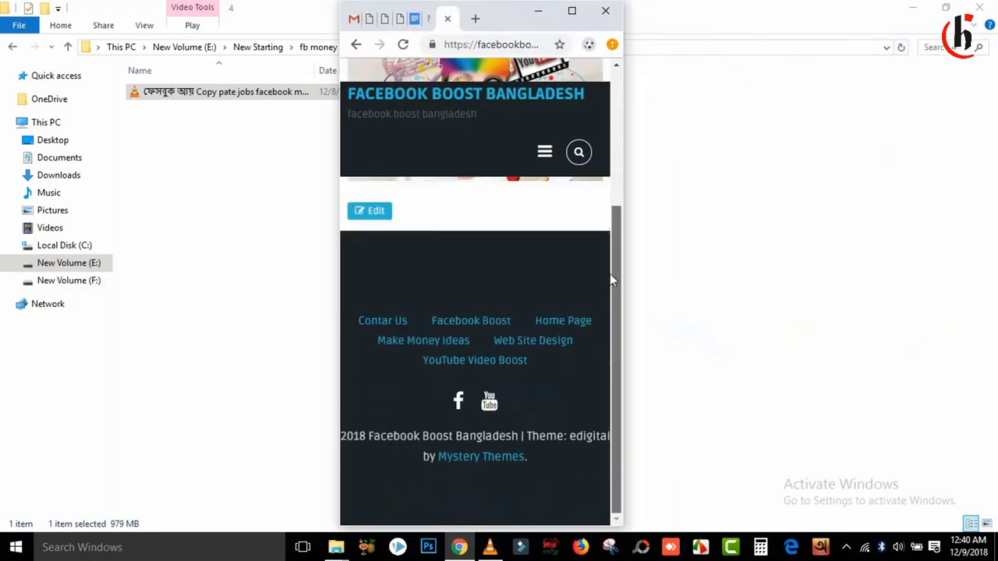
left_click_drag(612, 327, 608, 121)
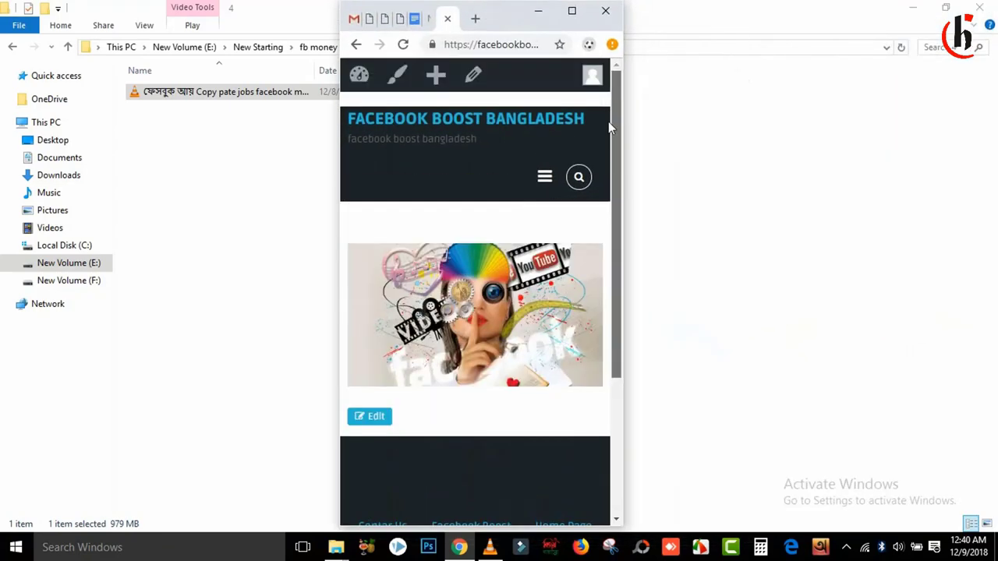
left_click(544, 177)
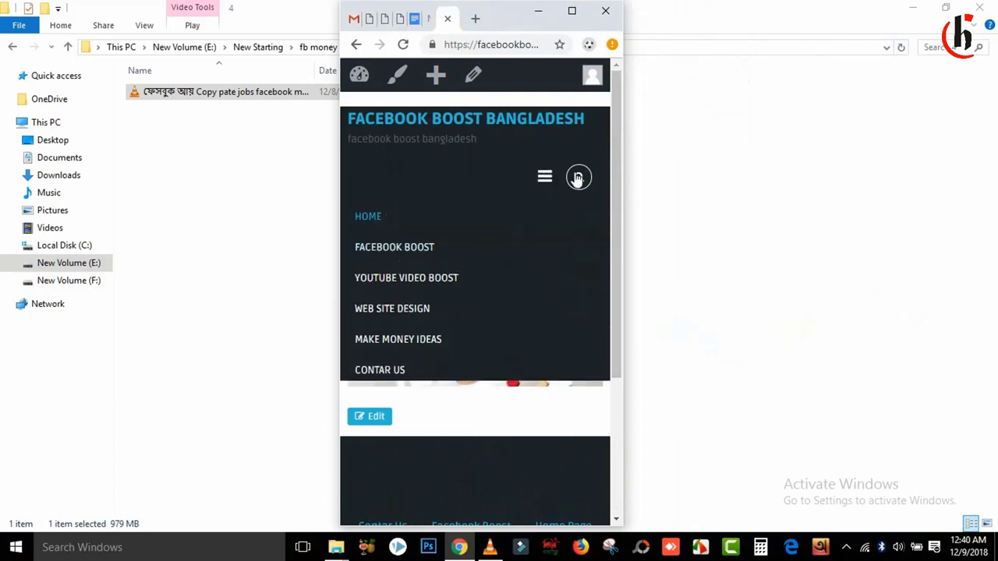
left_click_drag(613, 159, 614, 359)
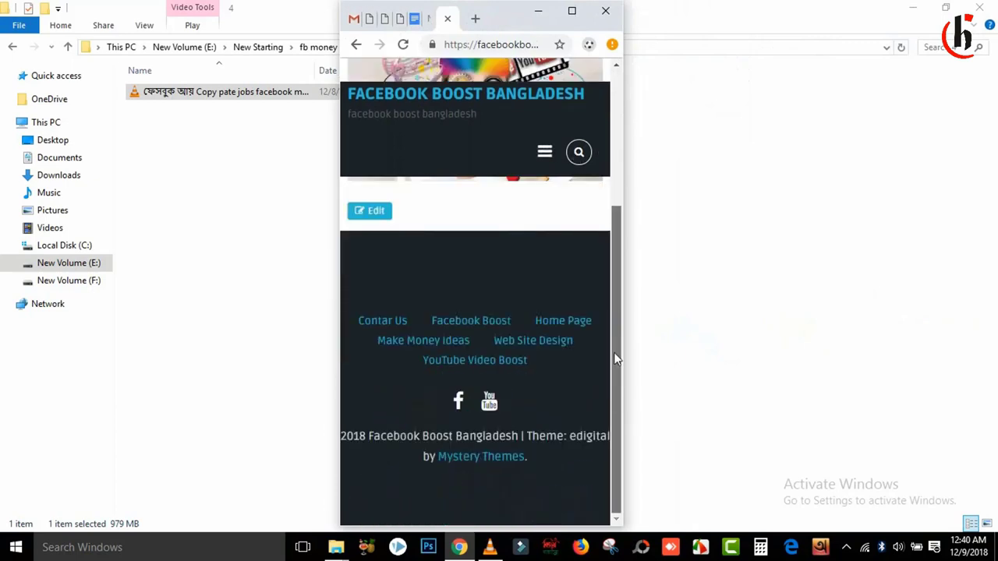
scroll(614, 359, "up", 2)
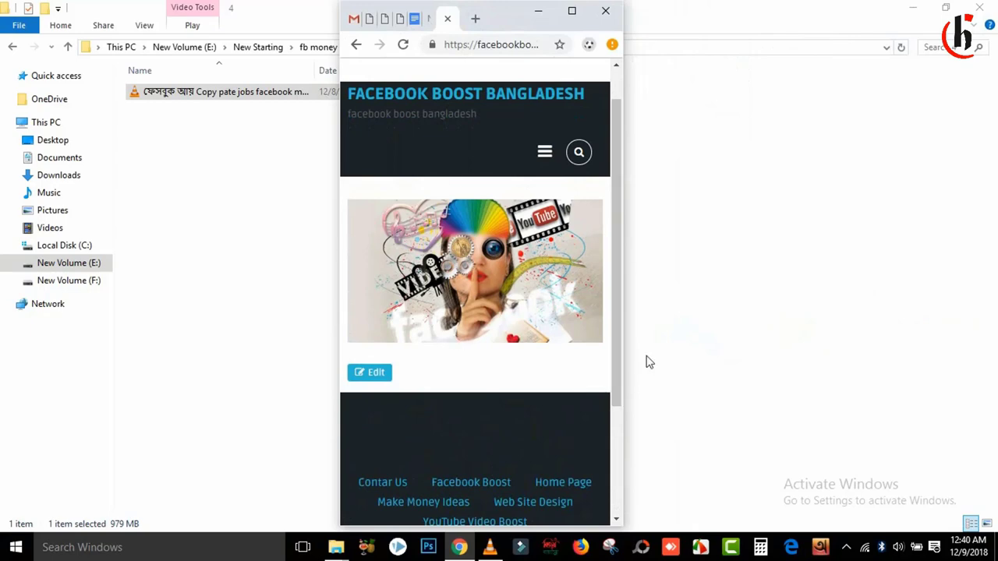
Step: Maximize Chrome again and return to the Elementor editor tab
left_click(571, 10)
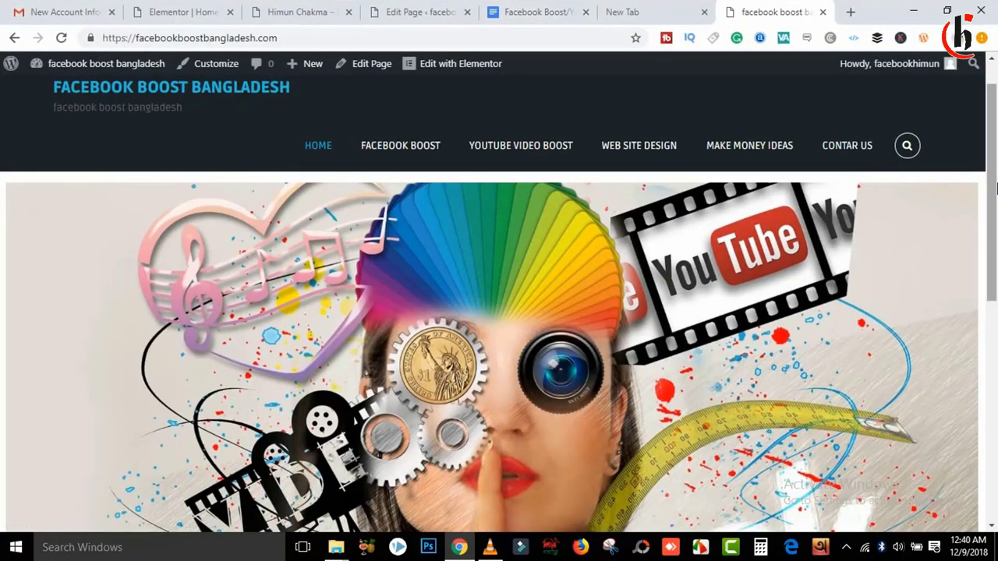
left_click_drag(995, 187, 995, 226)
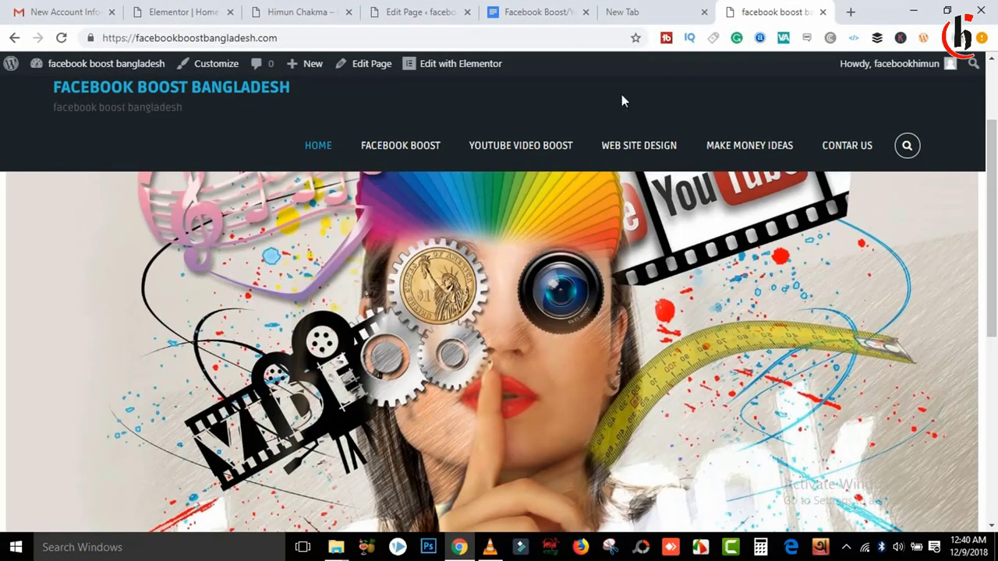
left_click(327, 13)
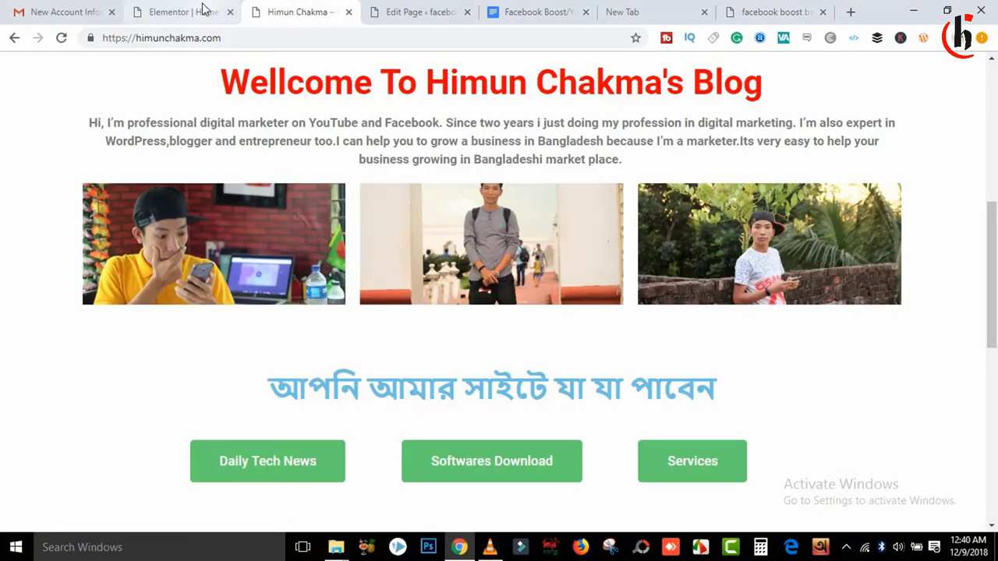
left_click(202, 9)
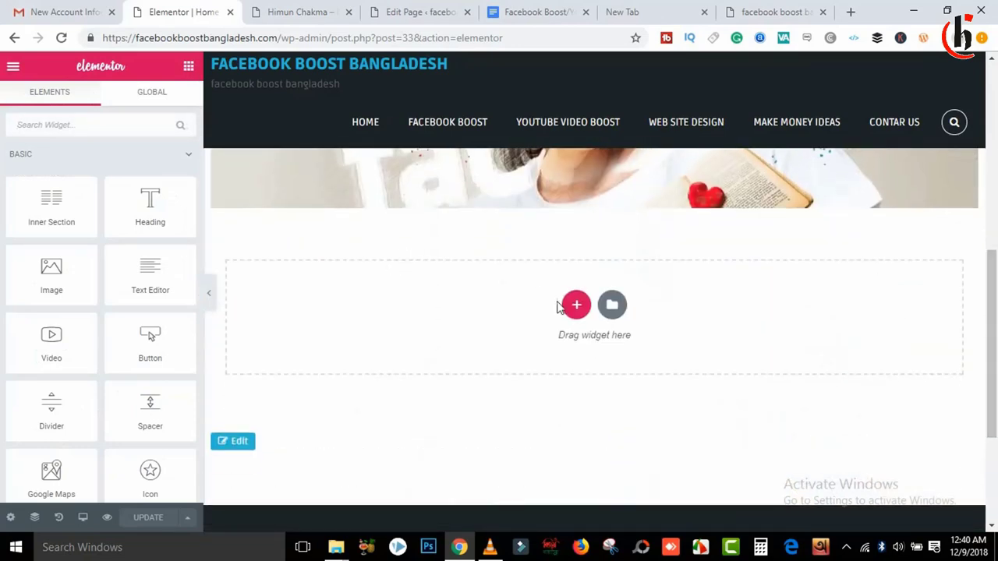
Step: Start a new section and copy the Bengali heading text from the reference blog
left_click(575, 306)
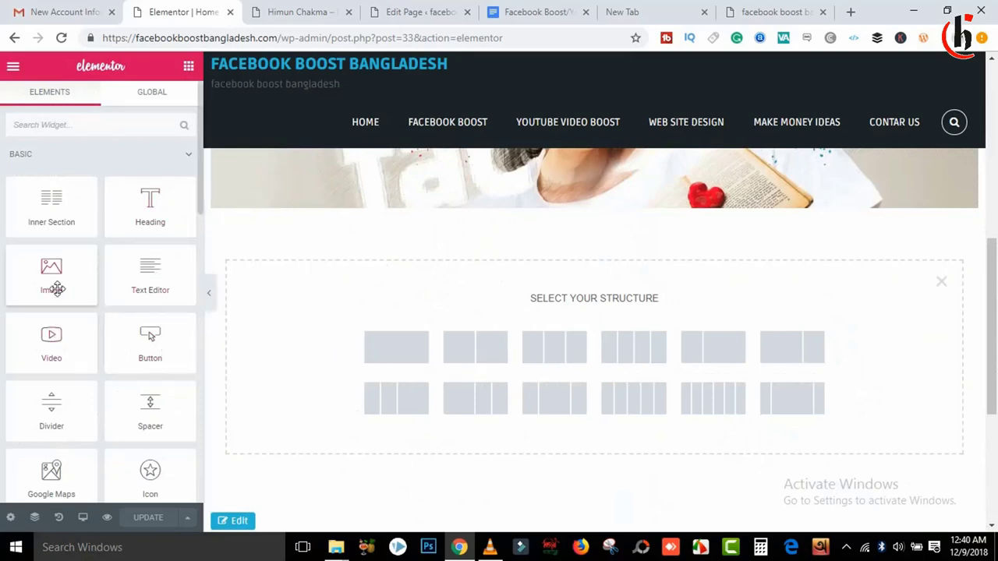
left_click(643, 10)
left_click(265, 11)
scroll(972, 275, "down", 3)
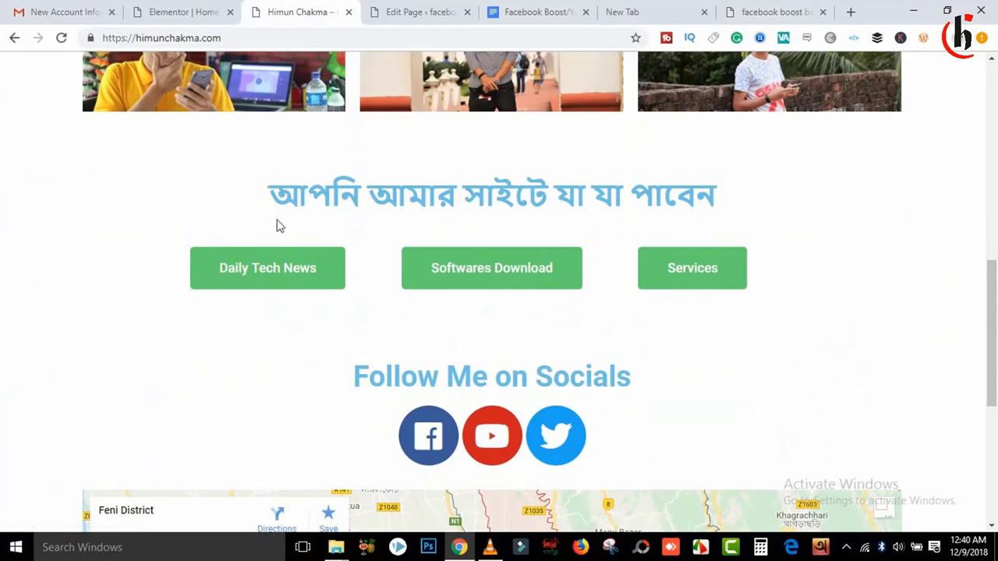
left_click_drag(277, 220, 740, 212)
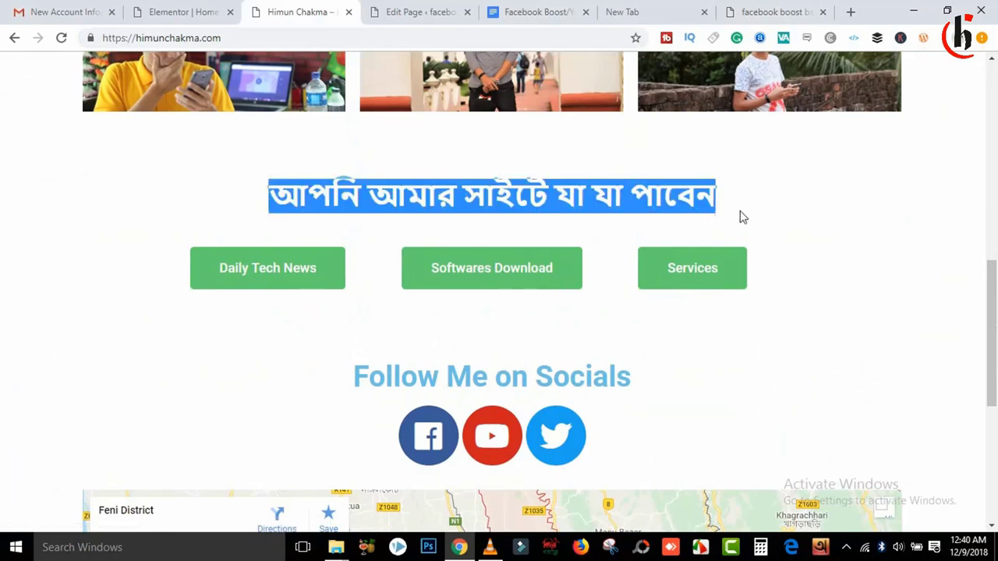
right_click(516, 192)
left_click(549, 204)
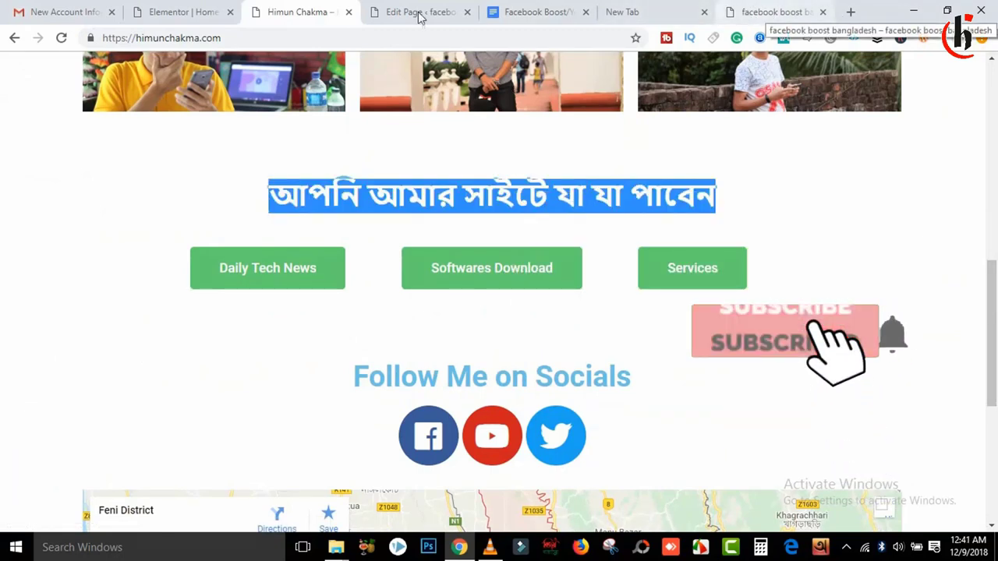
Step: Back in Elementor, give the new section a three-column structure
key("ctrl+9")
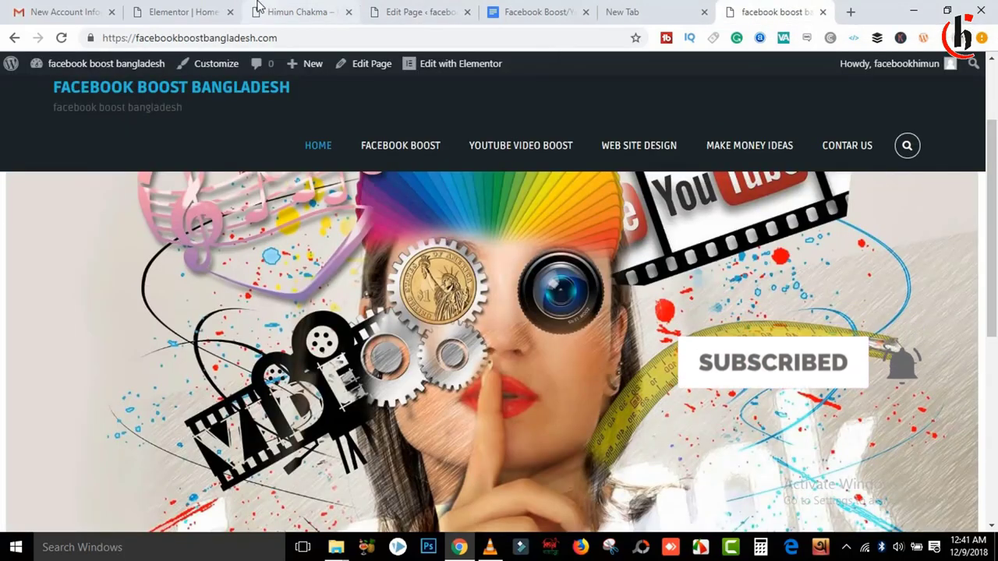
left_click(156, 12)
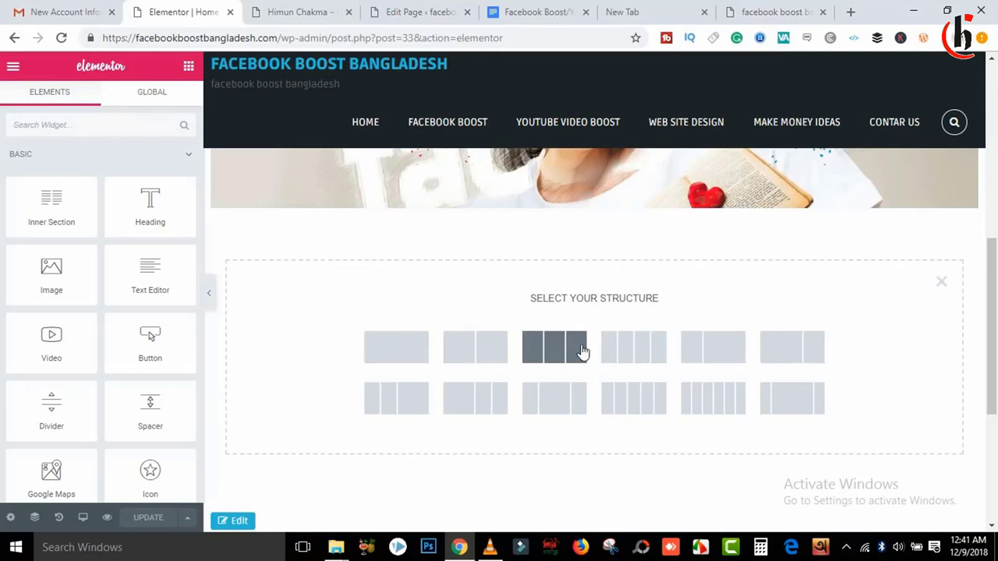
left_click(553, 347)
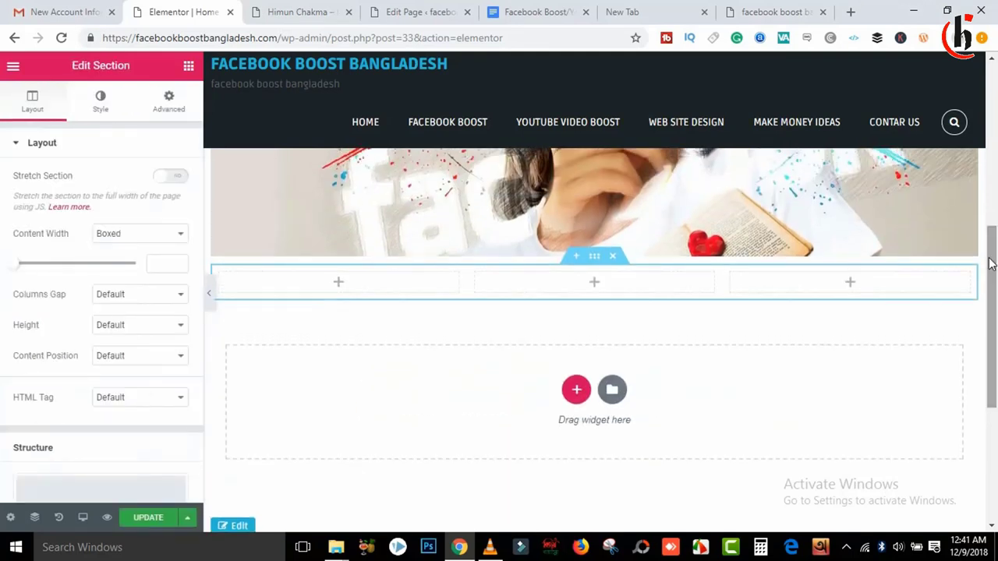
Step: Drag a Button widget into each of the three columns
left_click(188, 65)
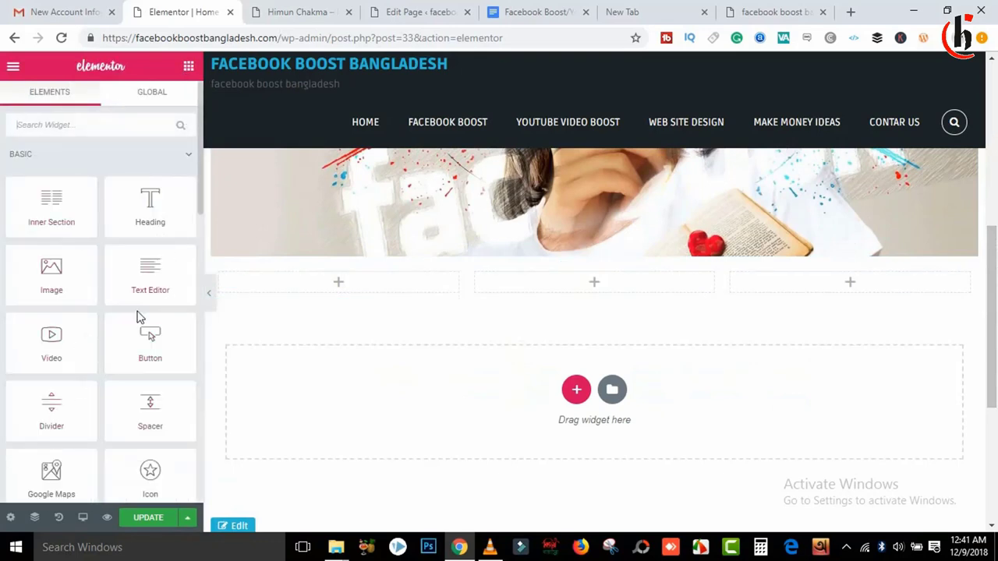
left_click_drag(134, 326, 340, 284)
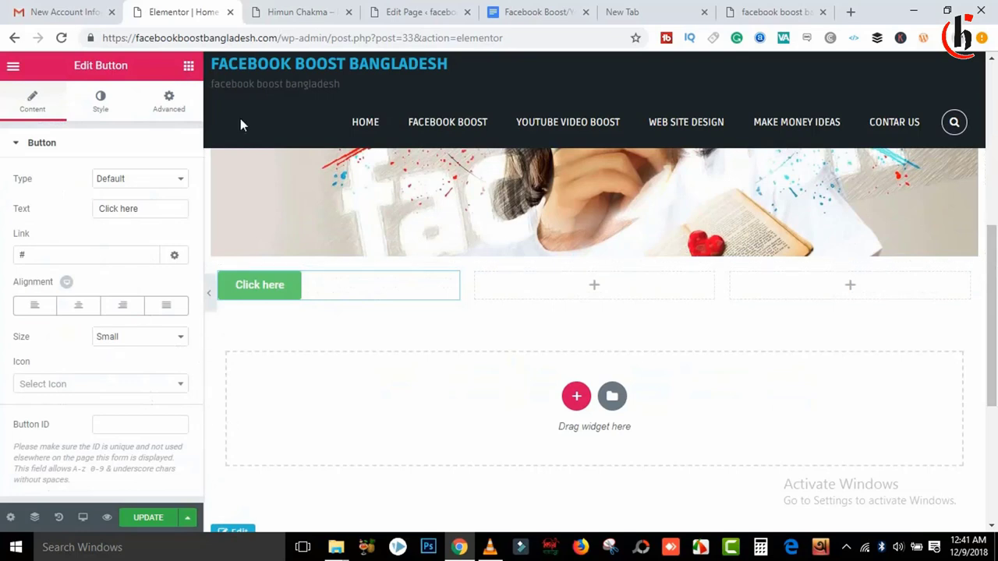
left_click(188, 66)
left_click_drag(150, 343, 508, 301)
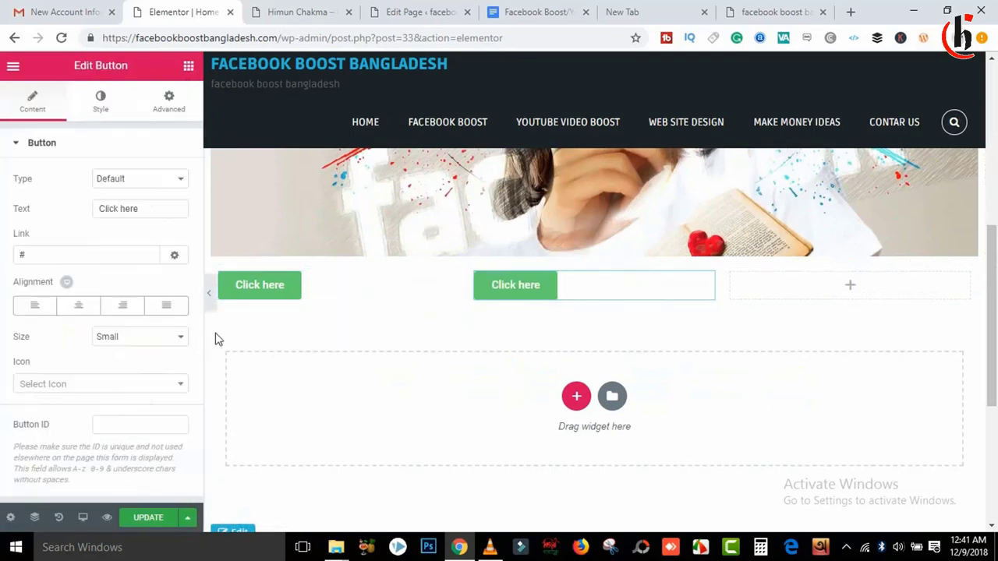
left_click(188, 67)
left_click_drag(147, 336, 834, 294)
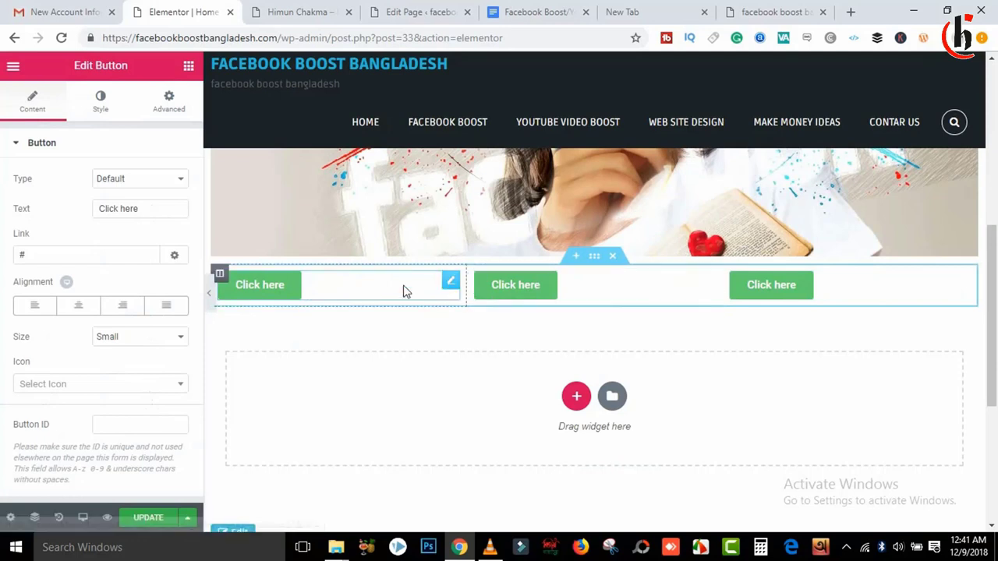
Step: Align the first button Right, the middle one Center and the third Left
left_click(287, 291)
left_click(123, 311)
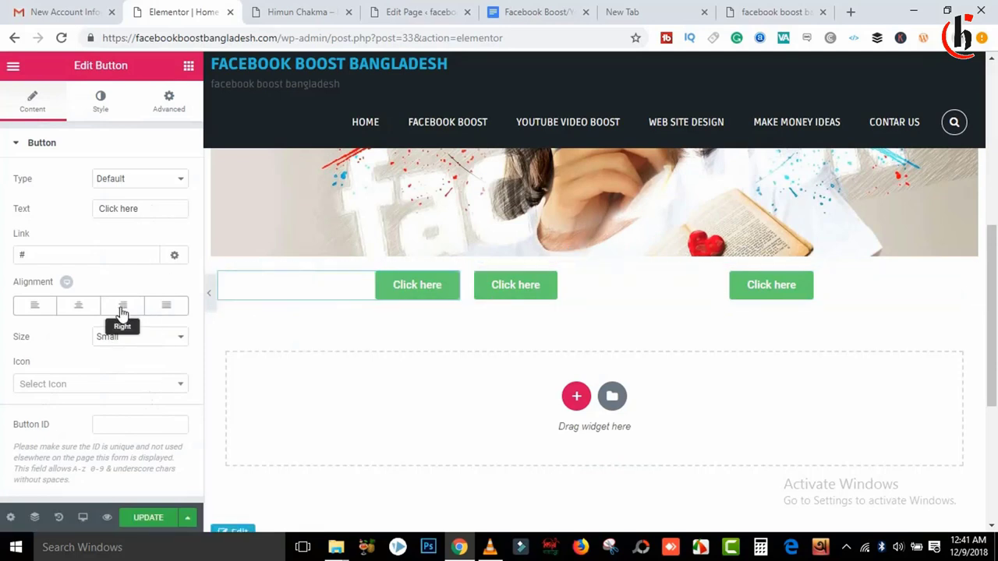
left_click(500, 269)
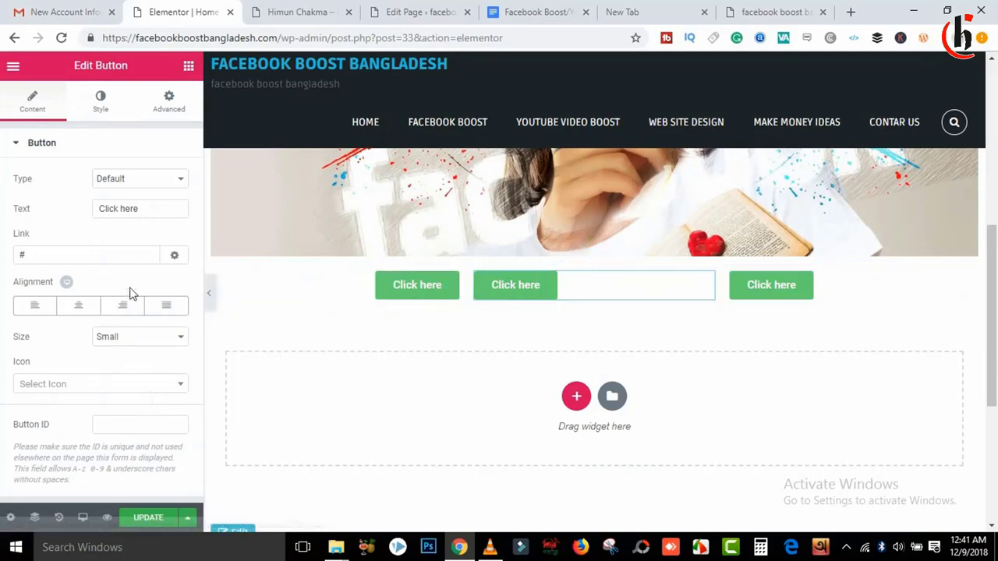
left_click(78, 305)
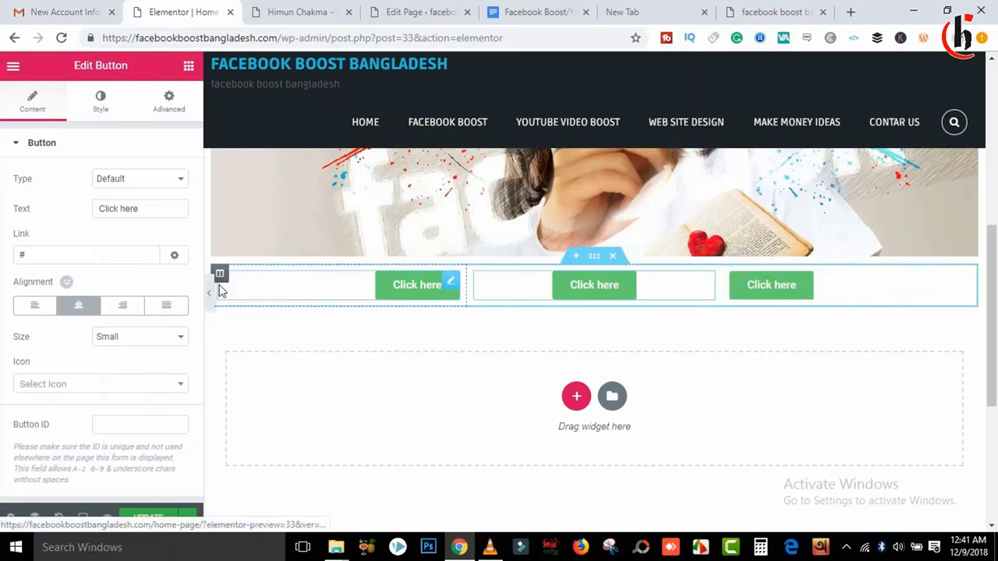
left_click(36, 306)
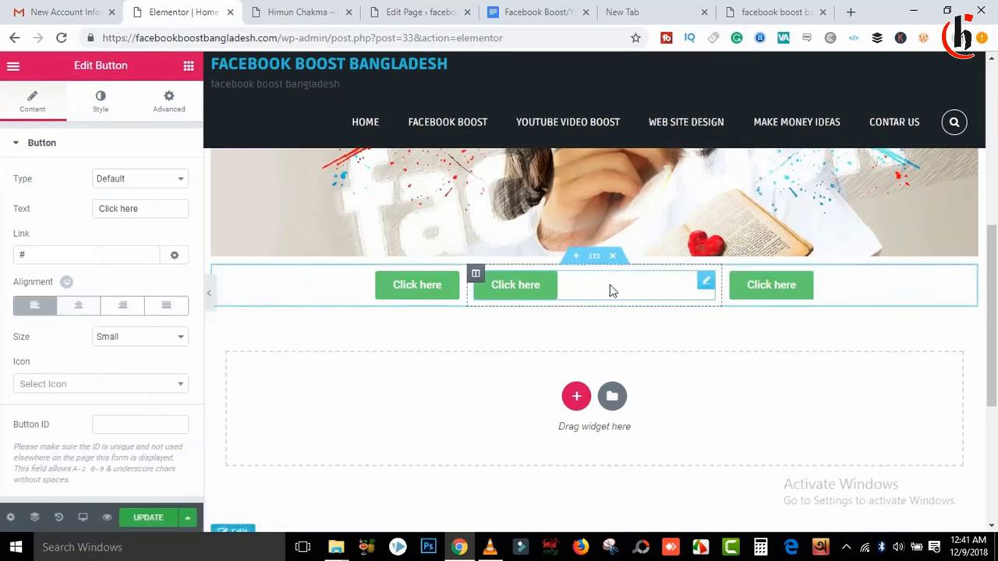
left_click(82, 306)
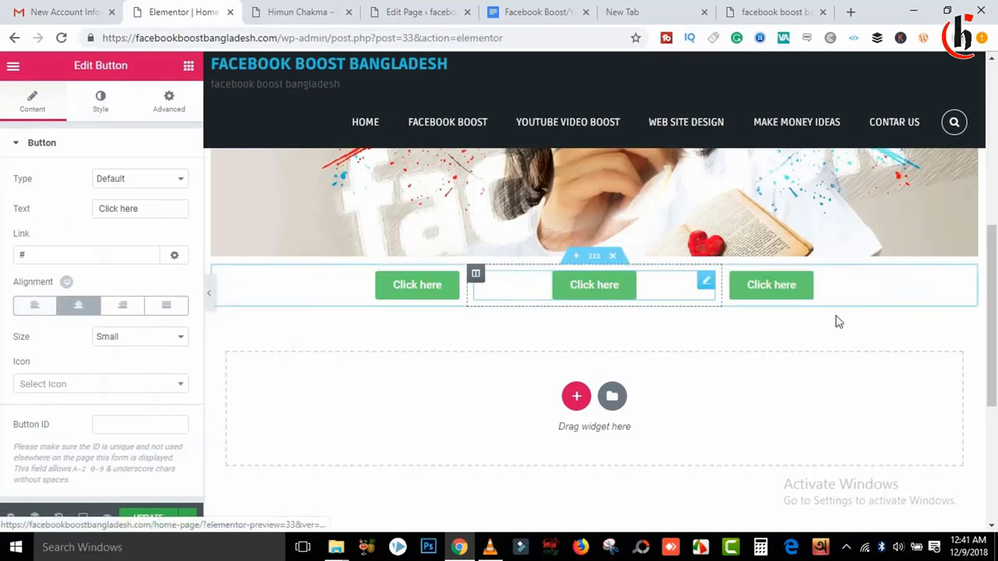
left_click(797, 297)
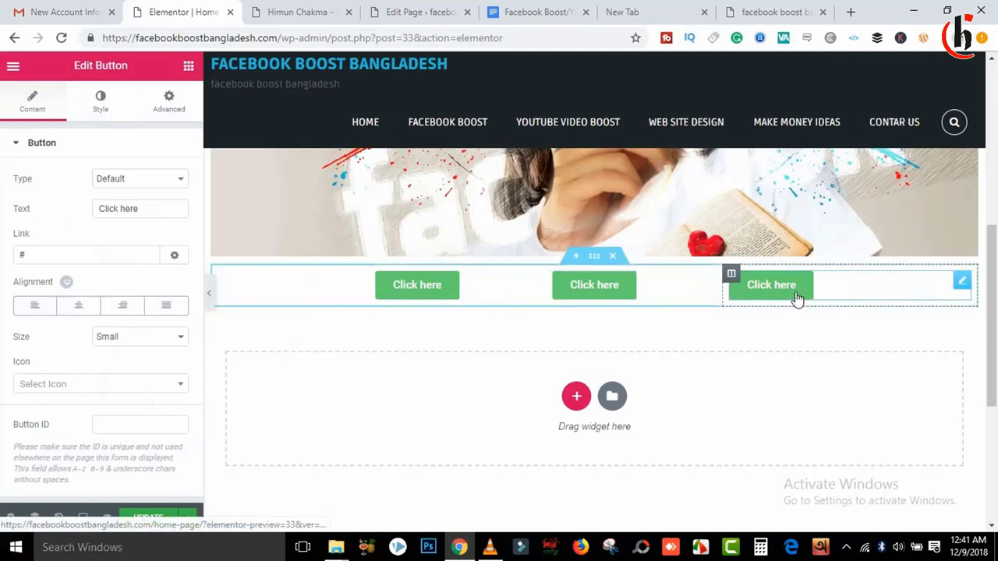
left_click(34, 307)
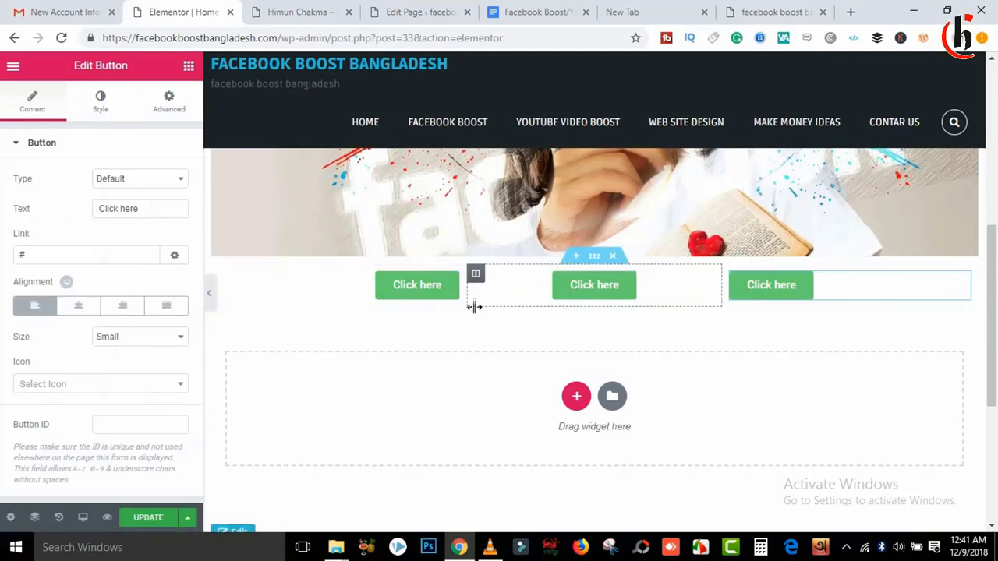
left_click(419, 296)
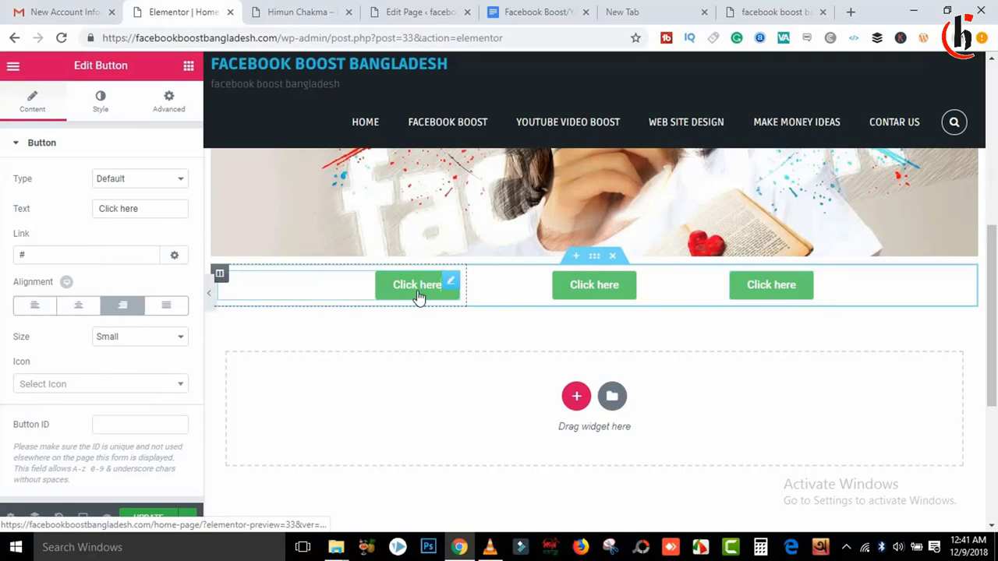
Step: Relabel the first two buttons 'Facebook Boost service' and 'YouTube Boost Services'
key("BackSpace")
key("BackSpace")
key("BackSpace")
key("BackSpace")
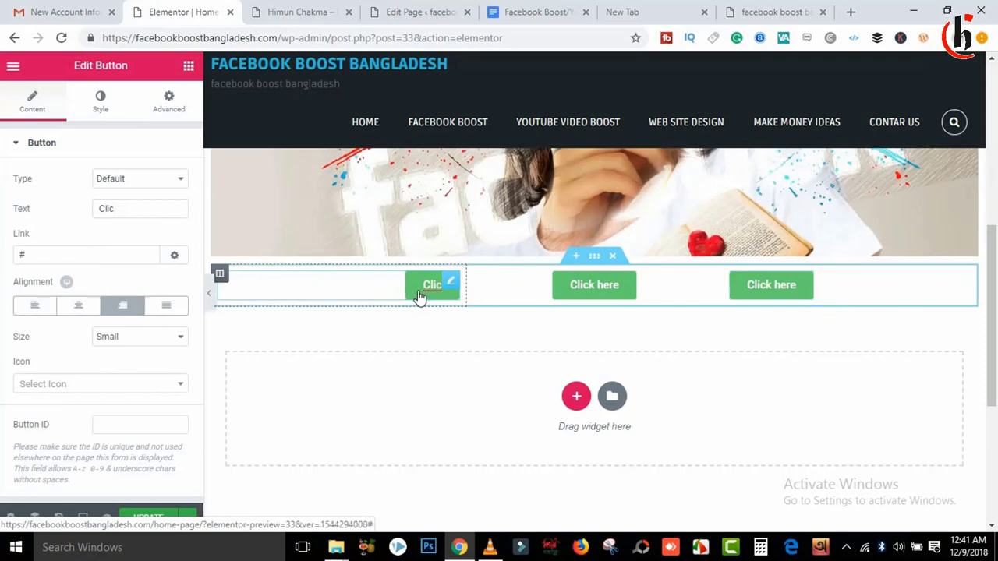
type("F")
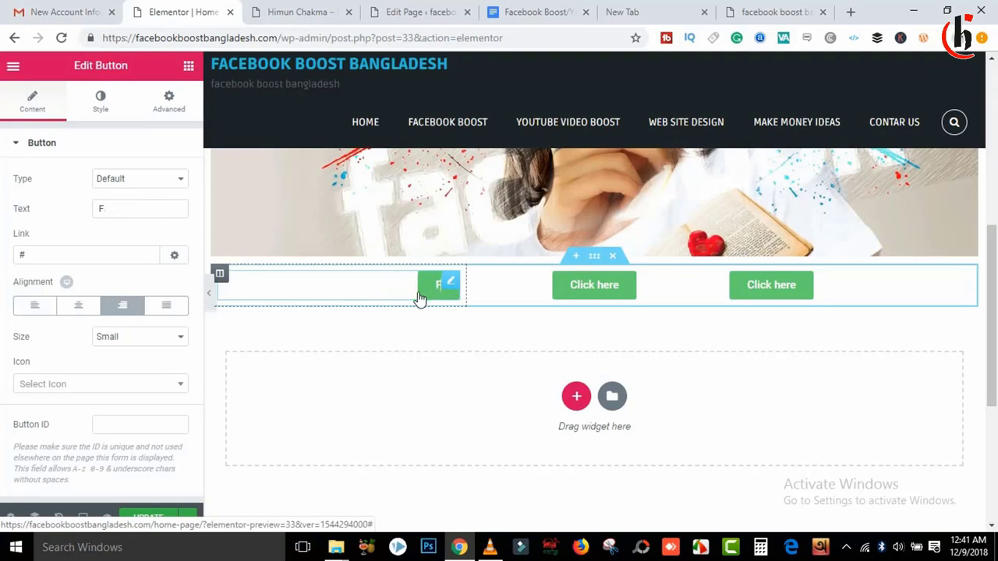
type("aceboo")
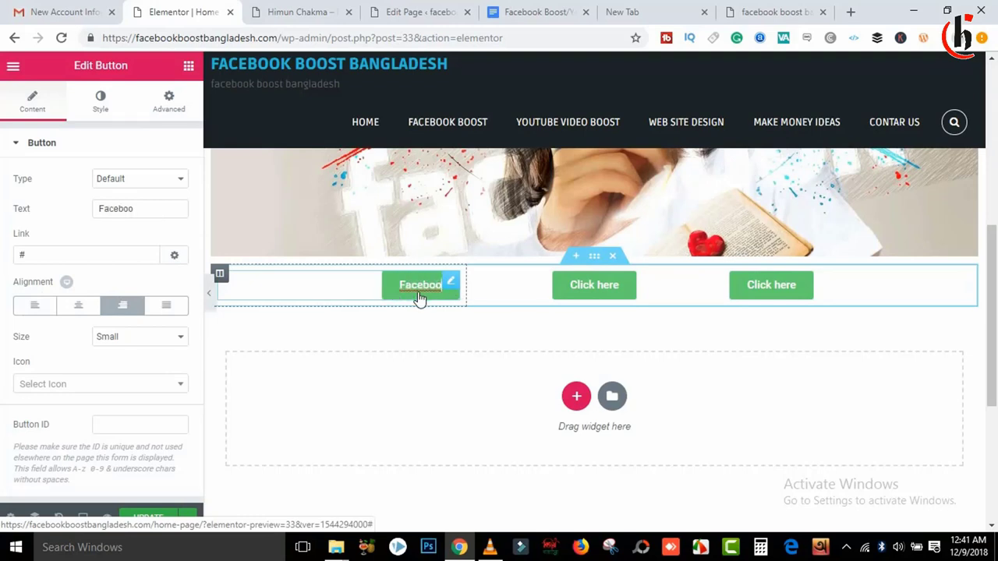
type("k Boo")
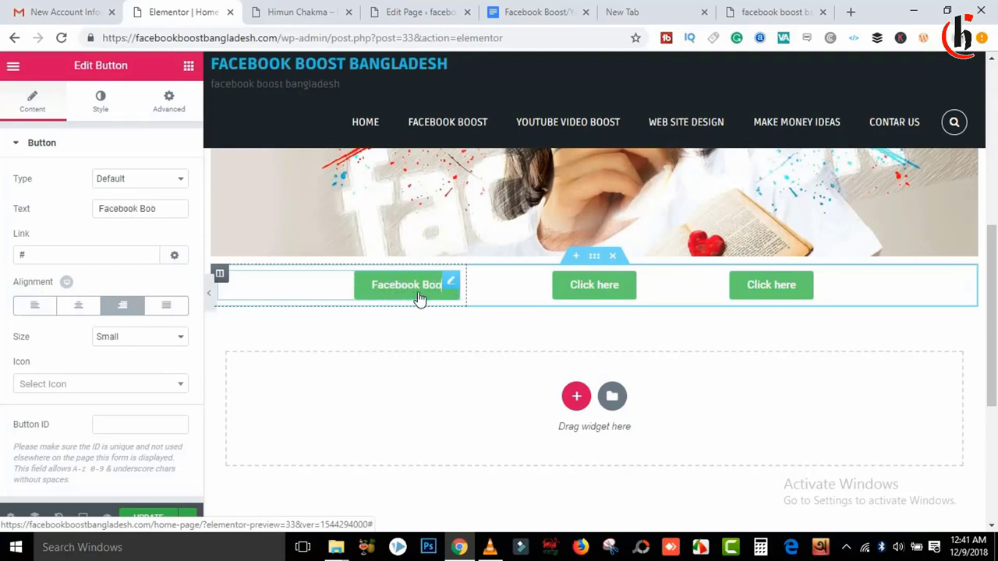
type("s")
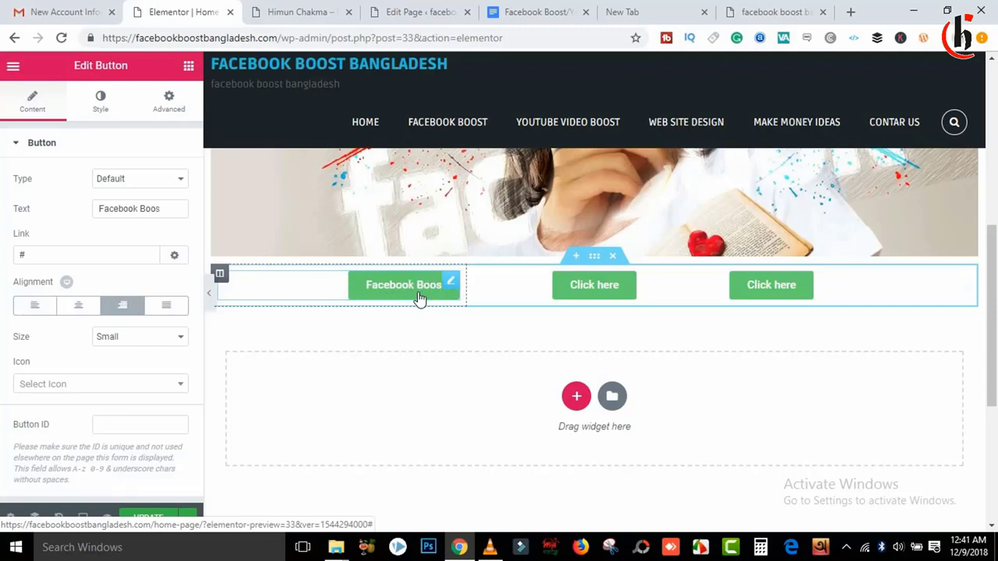
type("t Ba")
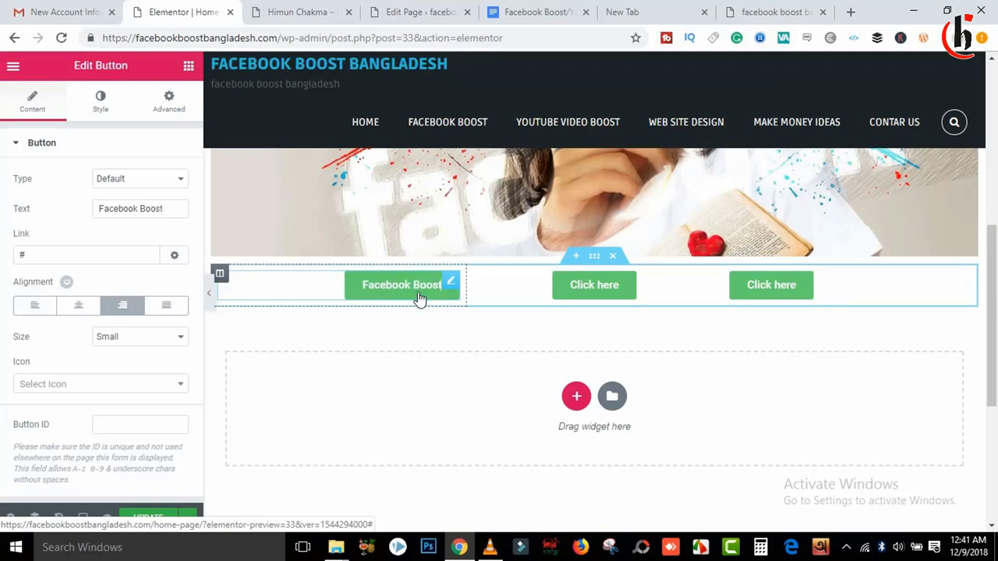
type("serv")
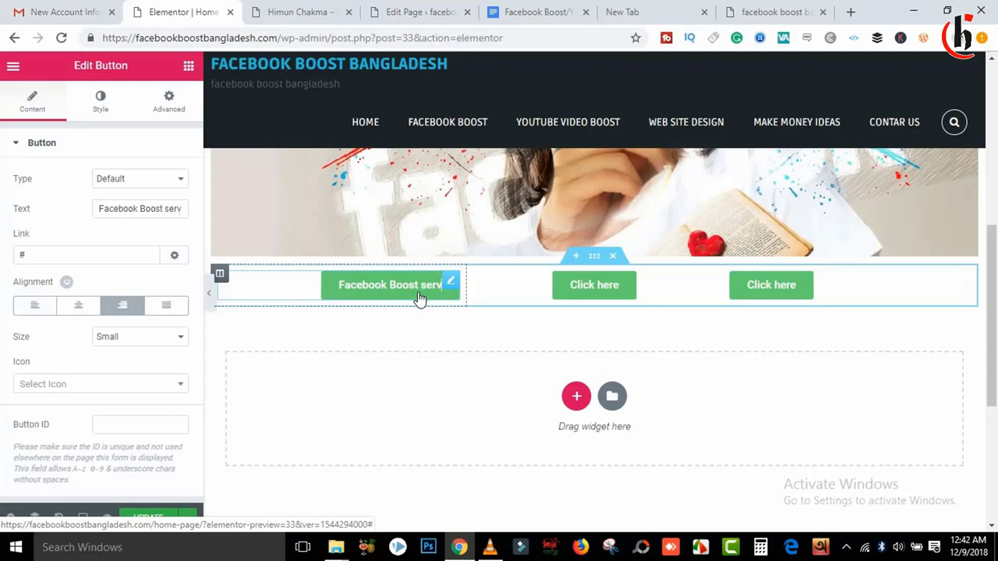
type("ices")
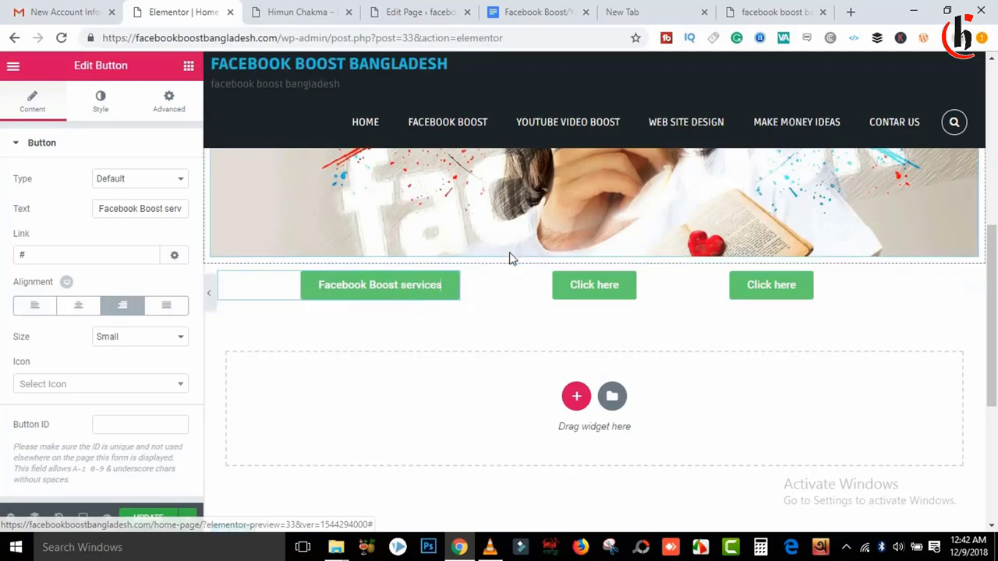
key("BackSpace")
left_click(624, 286)
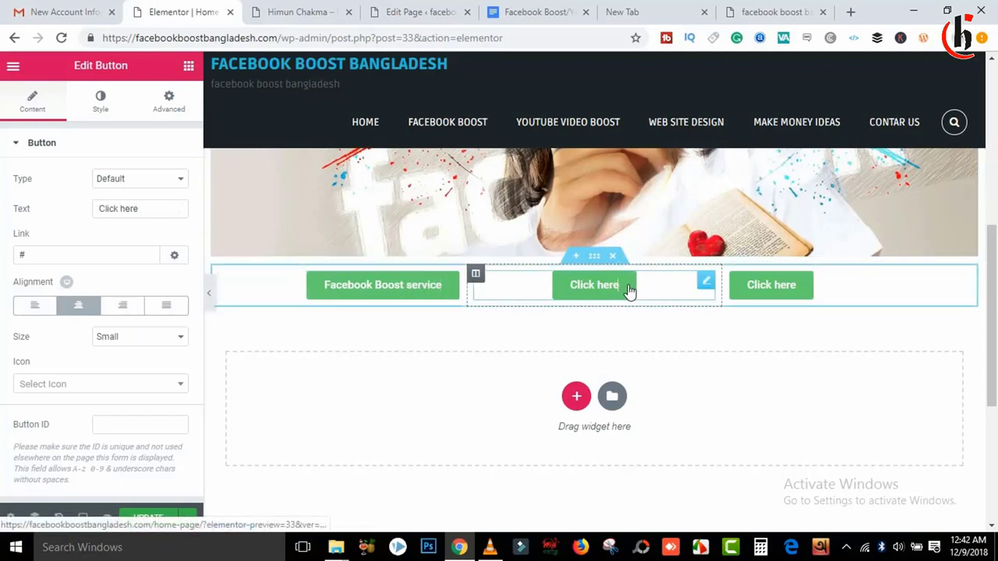
key("BackSpace")
key("BackSpace")
key("BackSpace")
key("BackSpace")
key("BackSpace")
key("BackSpace")
key("BackSpace")
key("BackSpace")
key("BackSpace")
key("BackSpace")
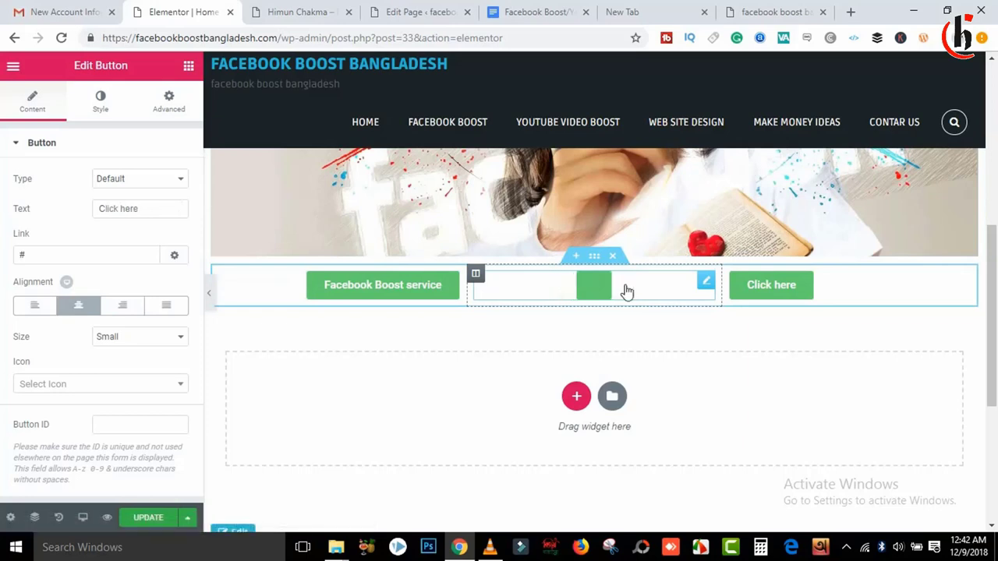
type("YouTube")
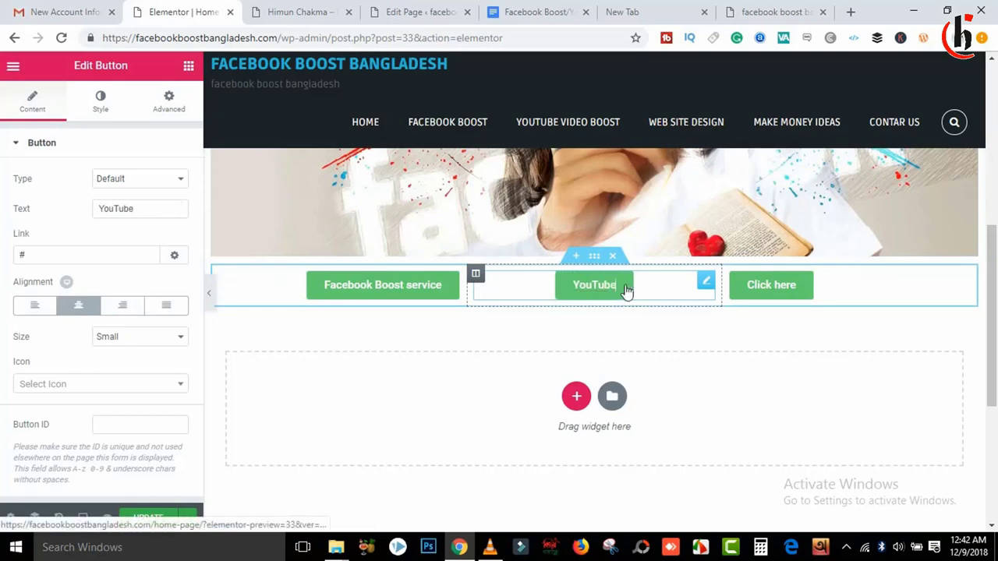
type(" B")
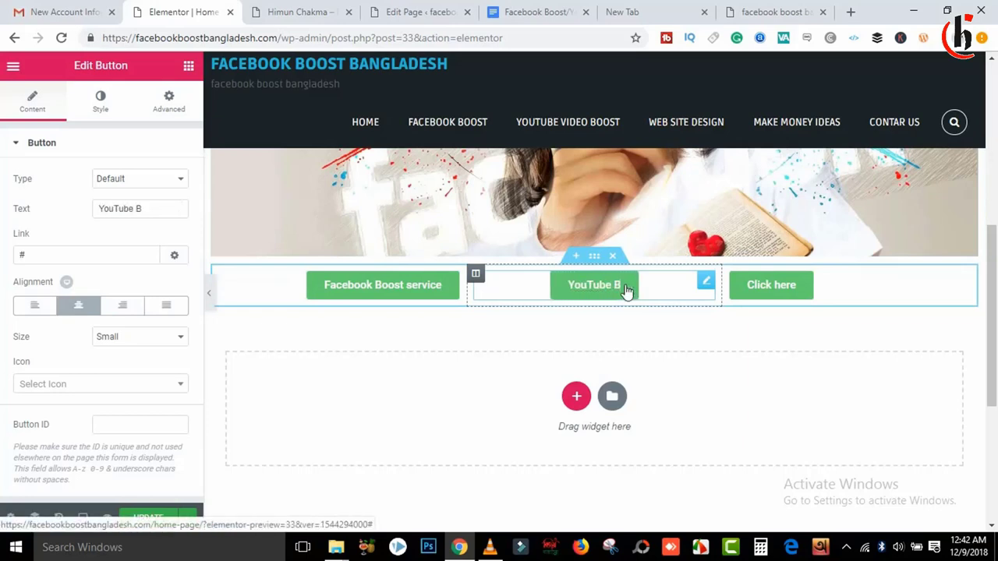
type("oo")
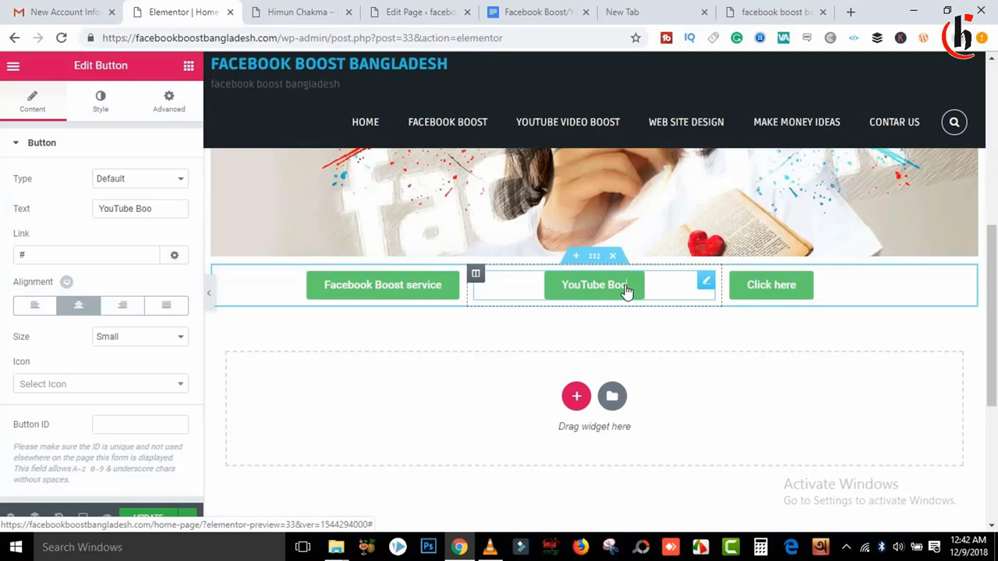
type("st Se")
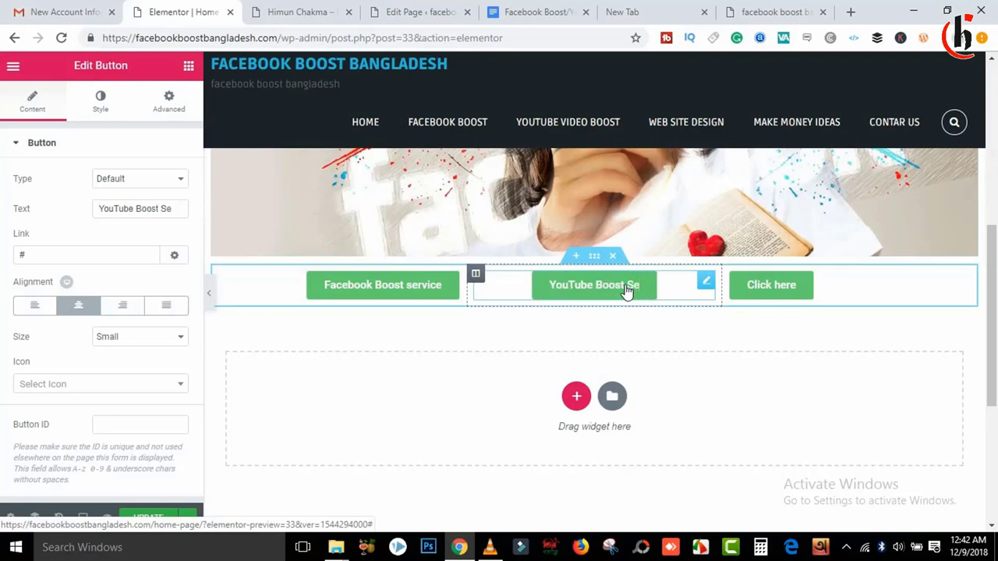
type("rvices")
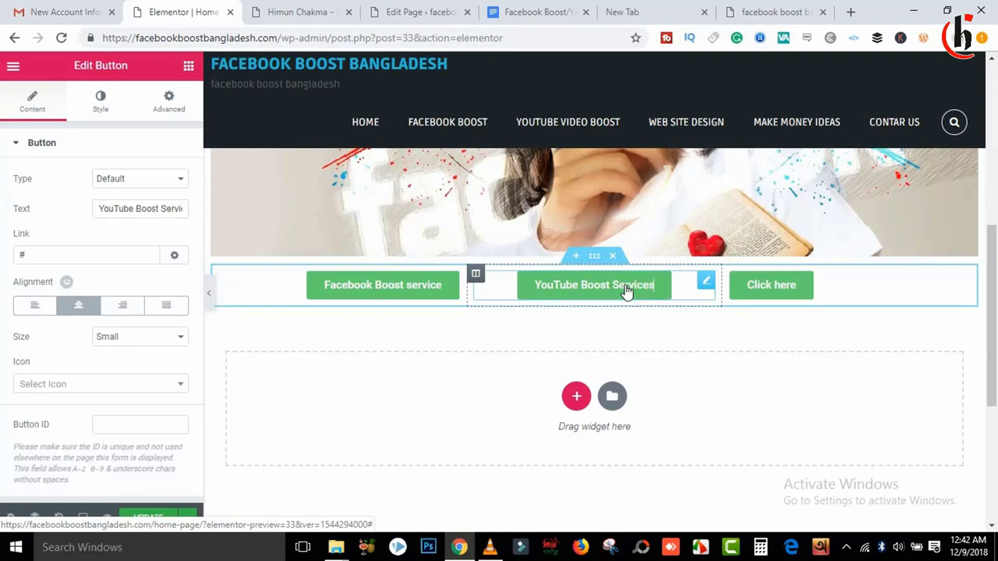
Step: Relabel the third button 'Online Payment'
left_click(770, 289)
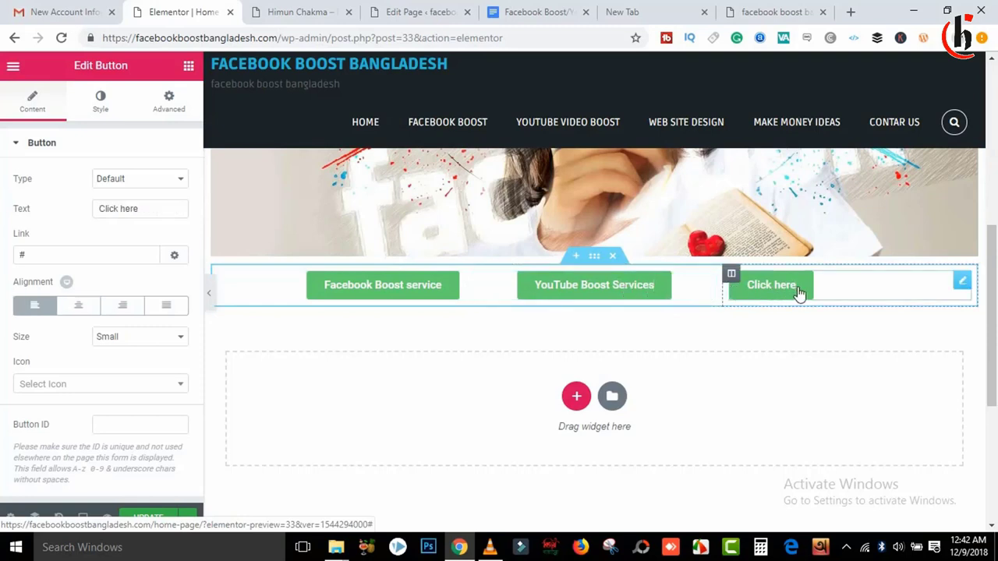
left_click_drag(799, 292, 759, 290)
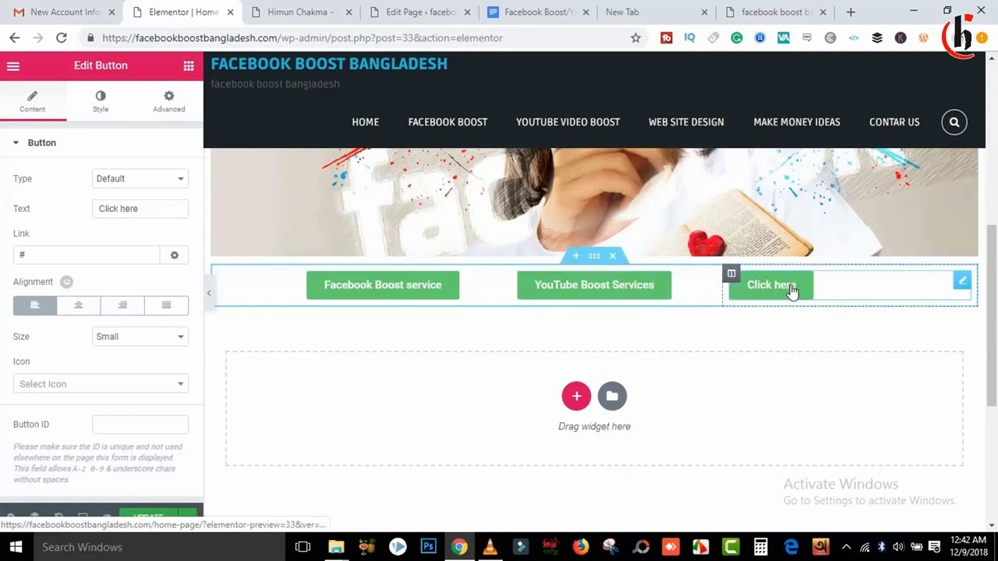
key("BackSpace")
key("BackSpace")
key("BackSpace")
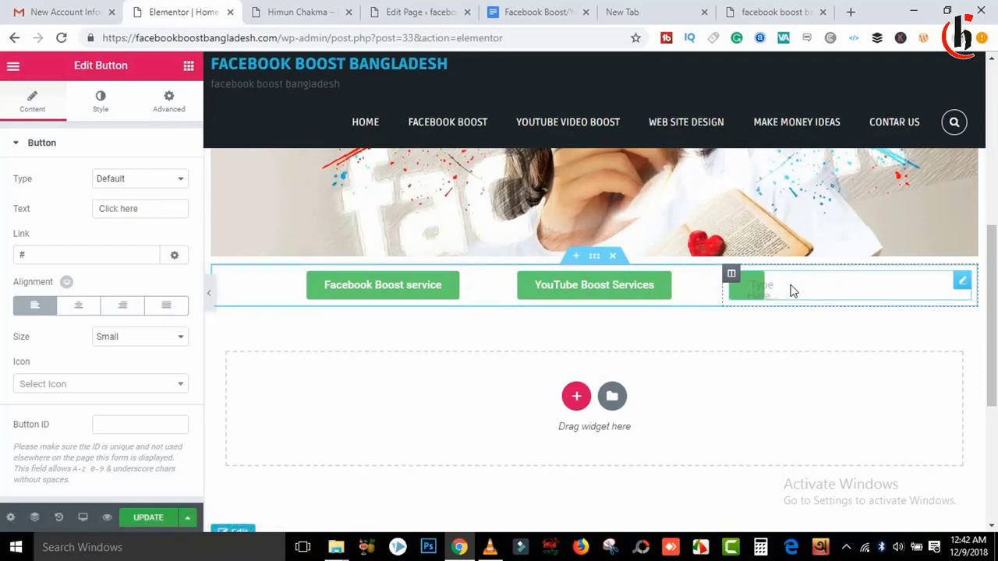
type("Web")
key("BackSpace")
key("BackSpace")
key("BackSpace")
type("Oml")
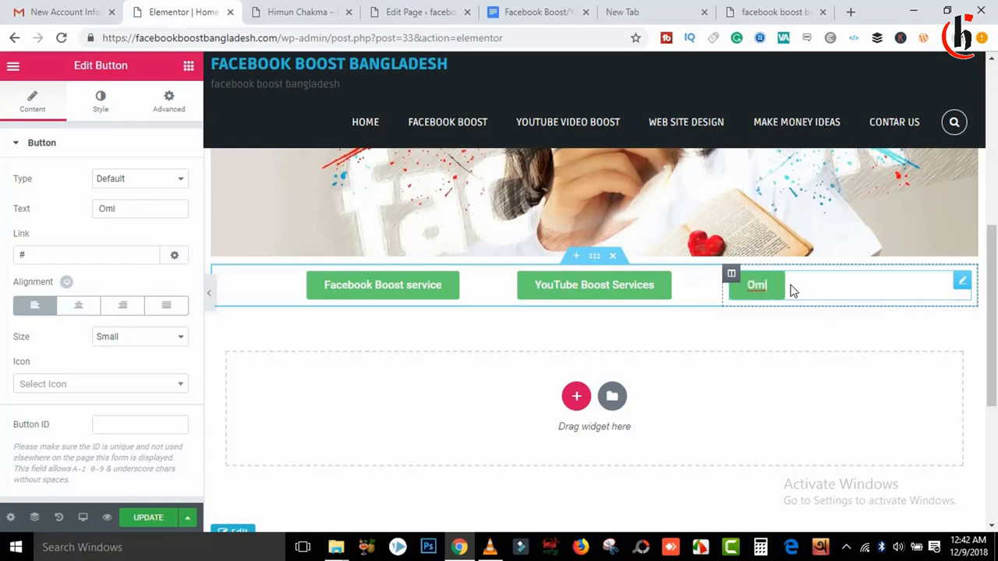
type("o")
key("BackSpace")
key("BackSpace")
type("line Payment")
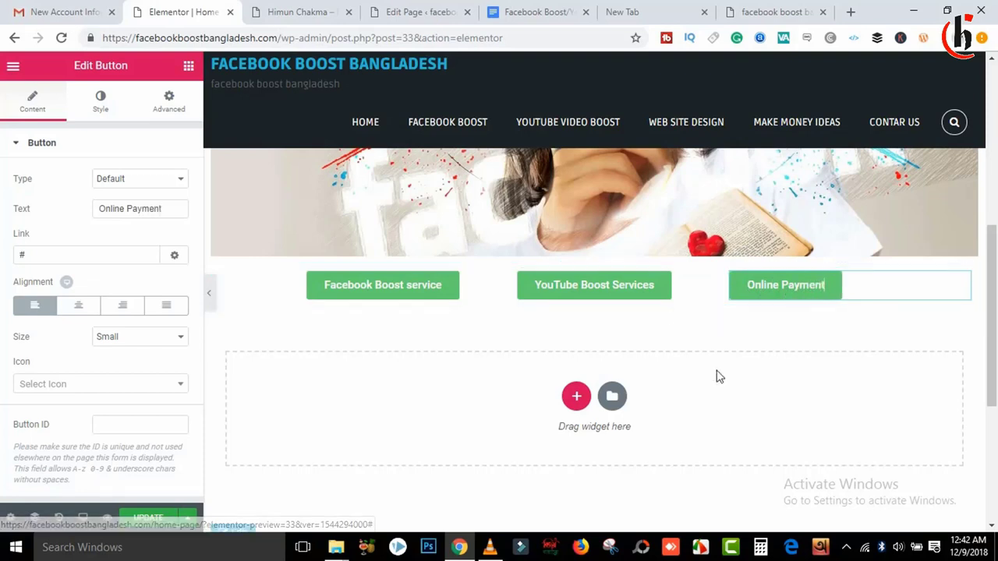
left_click(410, 295)
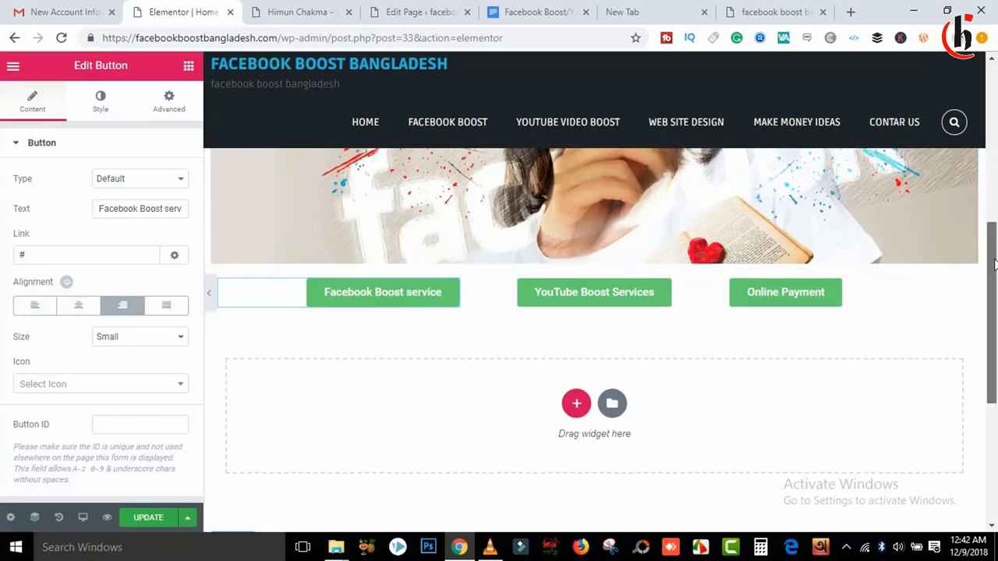
Step: Open the live FACEBOOK BOOST page in a new tab and copy its /facebook-boost/ address
scroll(641, 145, "up", 3)
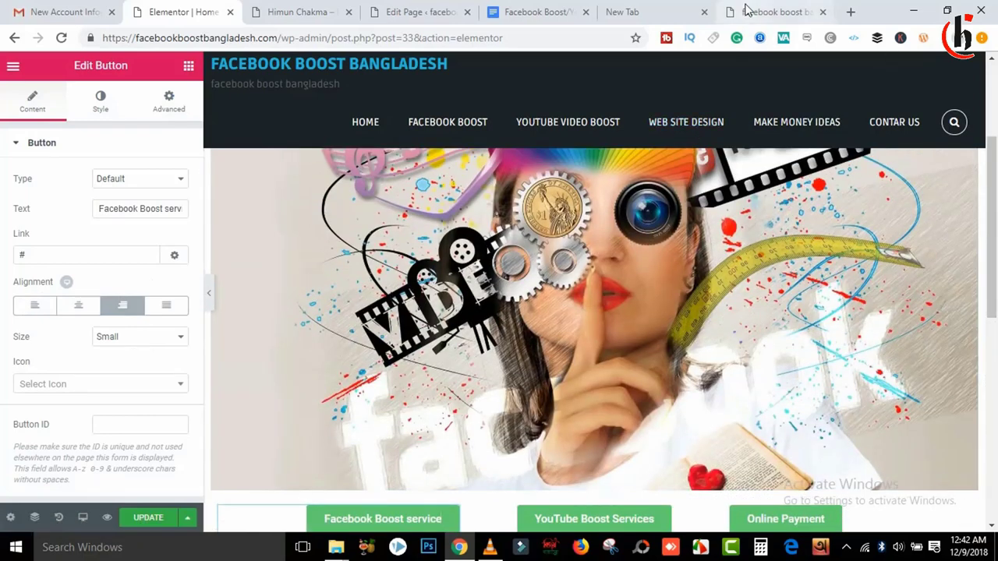
left_click(772, 11)
right_click(410, 149)
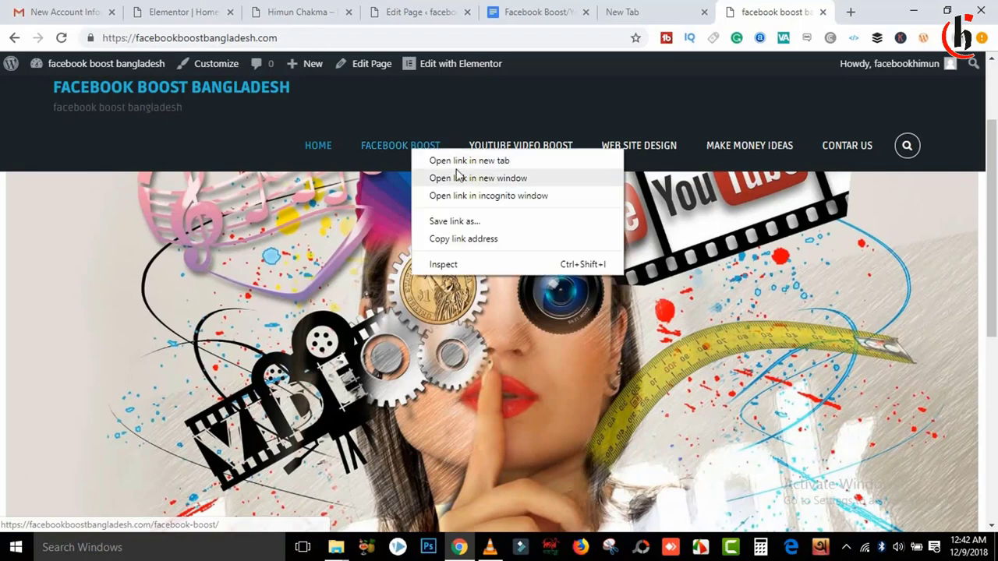
left_click(455, 160)
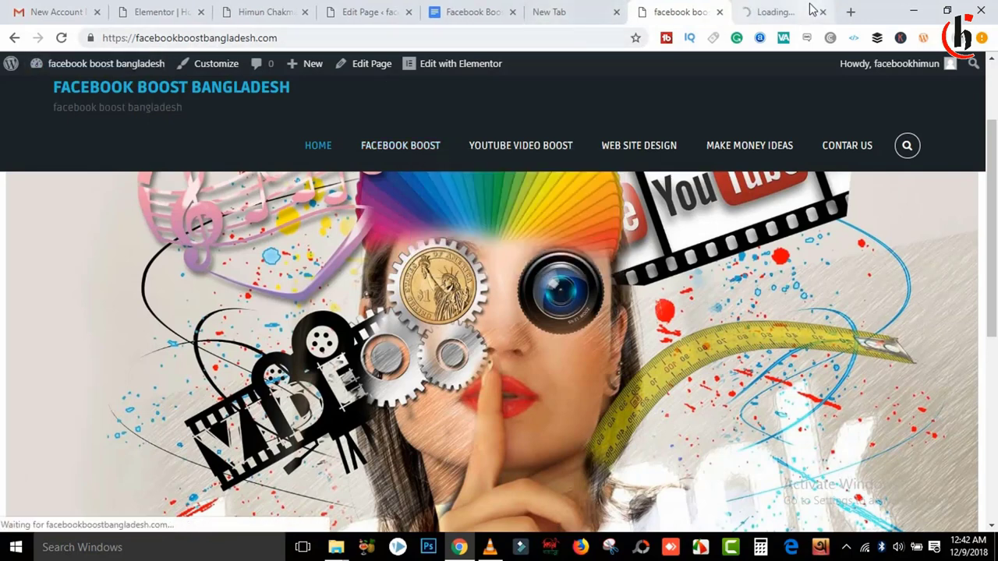
left_click(780, 11)
left_click_drag(357, 37, 97, 41)
key("ctrl+c")
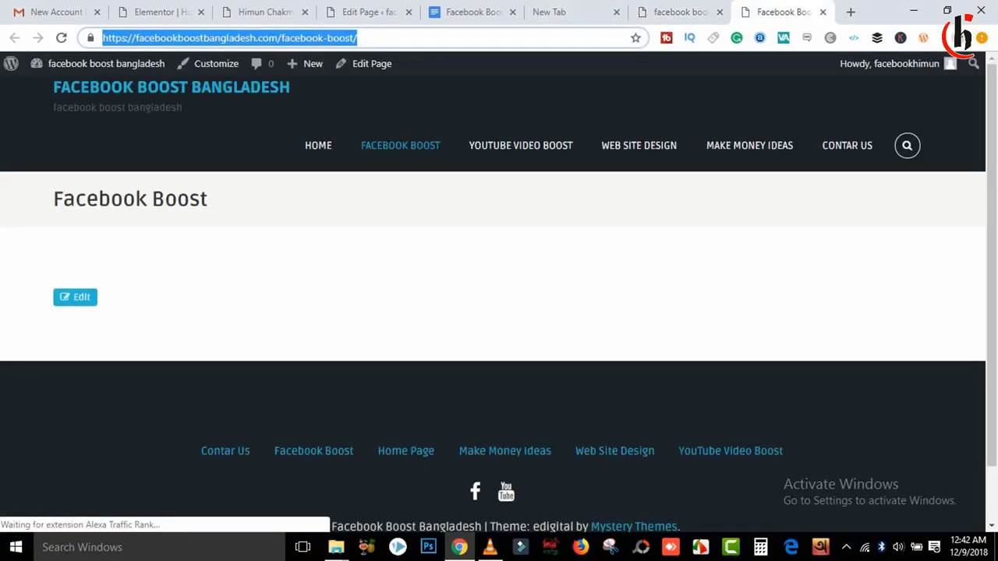
left_click(174, 6)
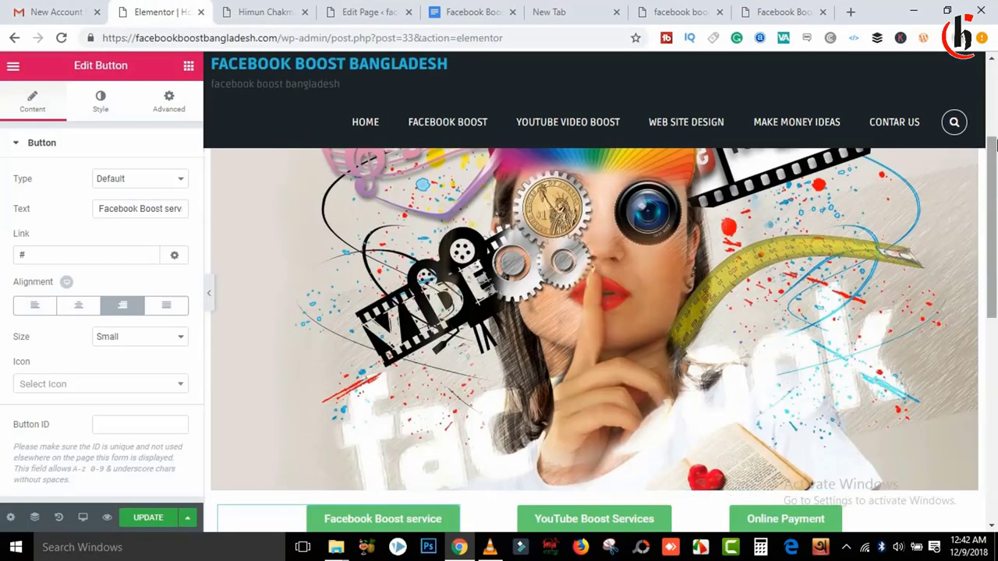
Step: Paste the /facebook-boost/ address into the Facebook Boost service button's Link
scroll(916, 272, "down", 3)
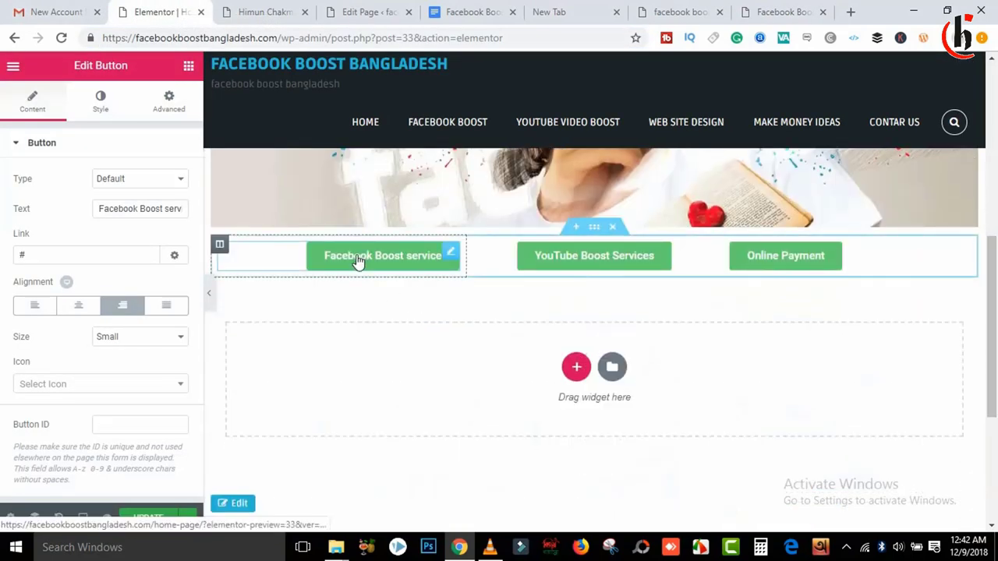
left_click(357, 261)
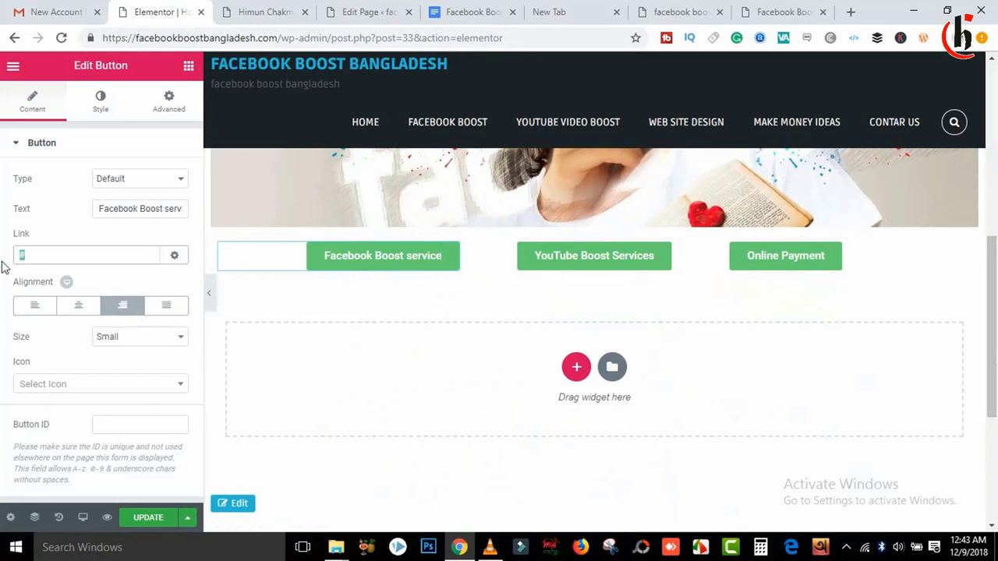
right_click(51, 246)
left_click(96, 289)
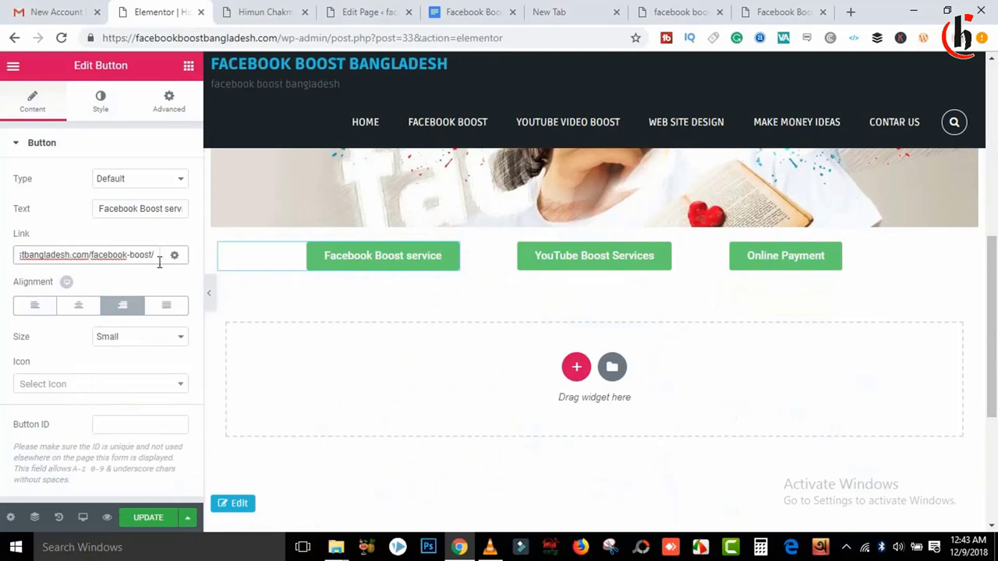
Step: Update the page and reload the live home page
left_click(154, 518)
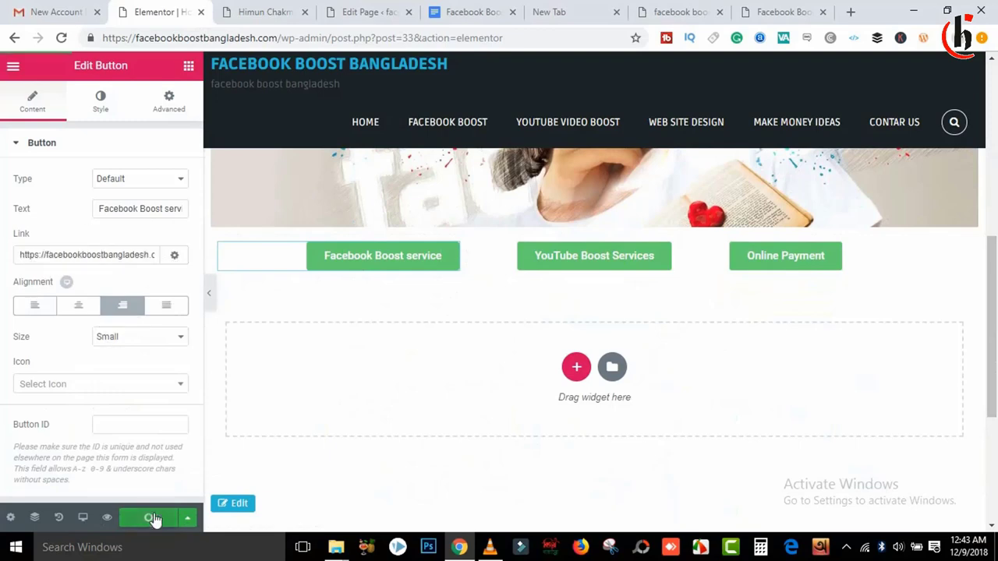
left_click(680, 11)
left_click(60, 44)
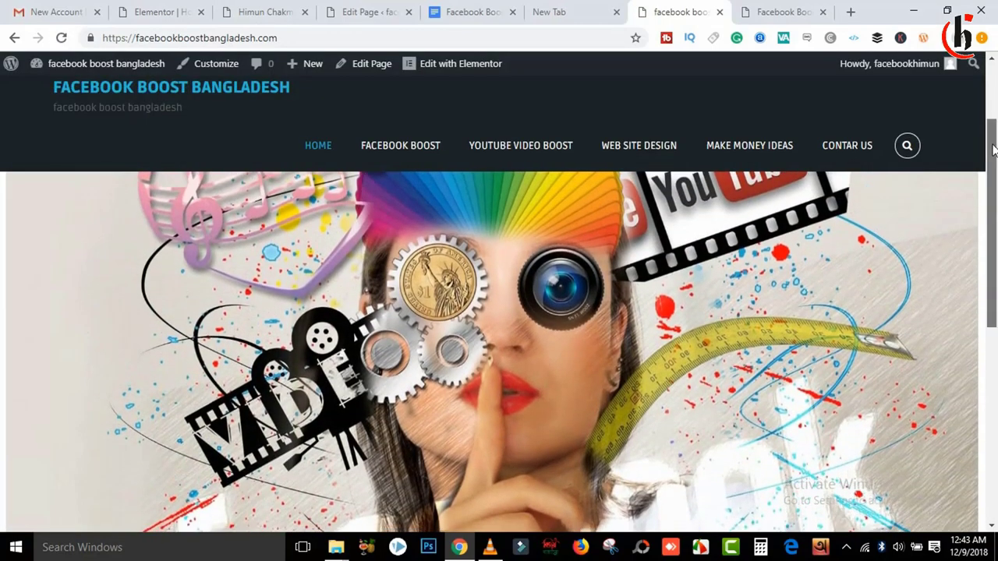
Step: Test that the Facebook Boost service button opens the /facebook-boost/ page
left_click_drag(994, 136, 996, 304)
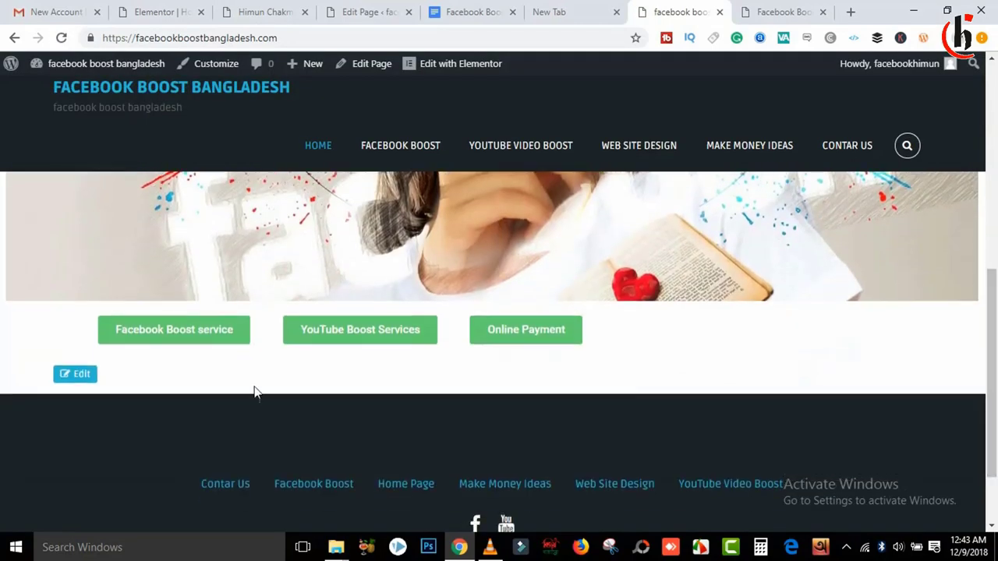
left_click(206, 337)
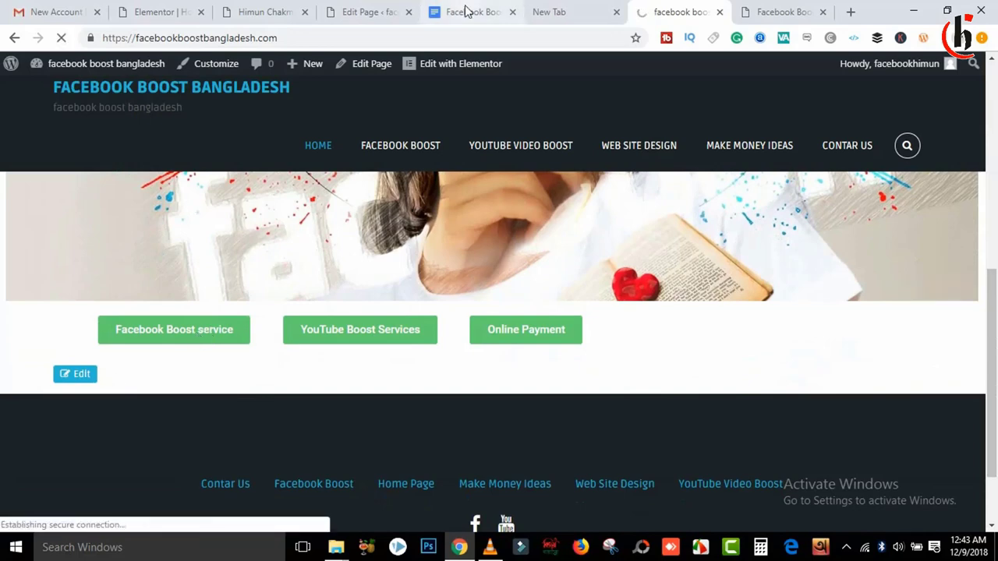
left_click(777, 10)
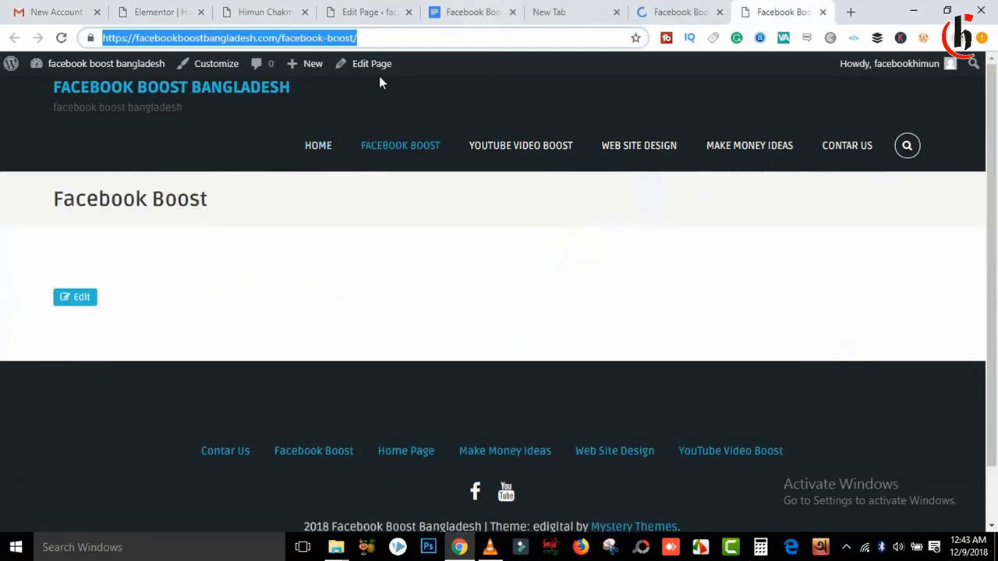
left_click(686, 12)
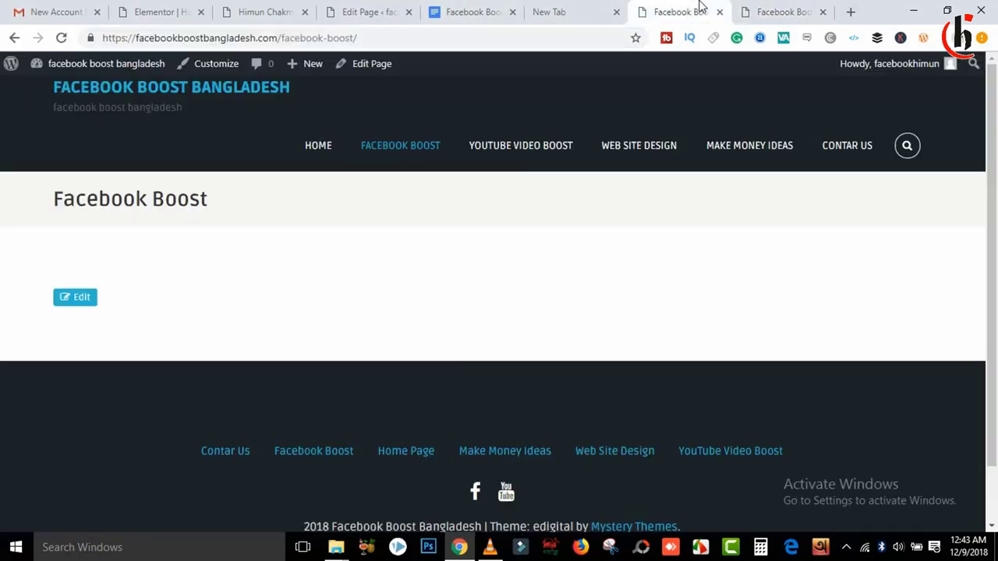
Step: Go back, open YOUTUBE VIDEO BOOST from the menu and copy its page address
left_click(14, 37)
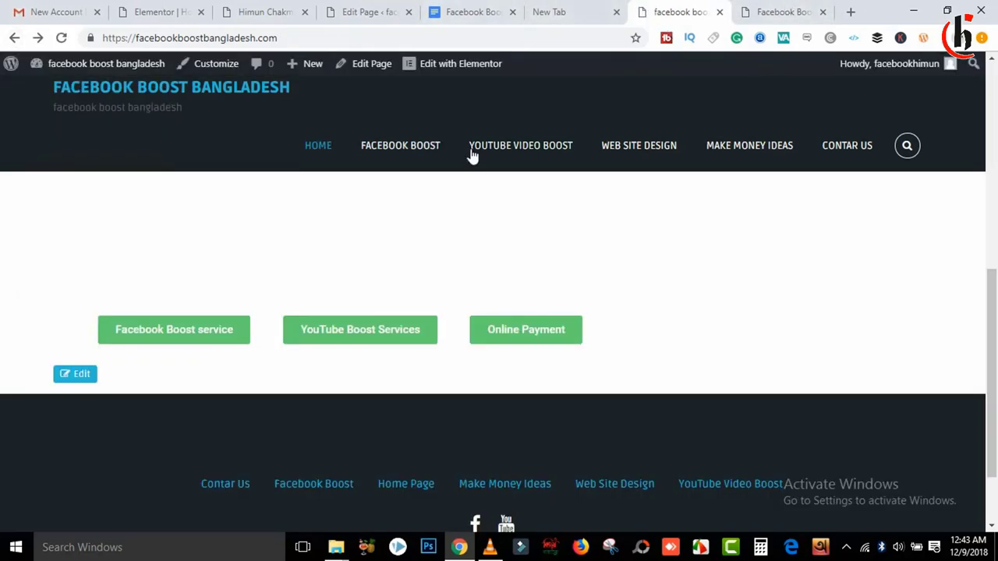
left_click(573, 145)
left_click(421, 41)
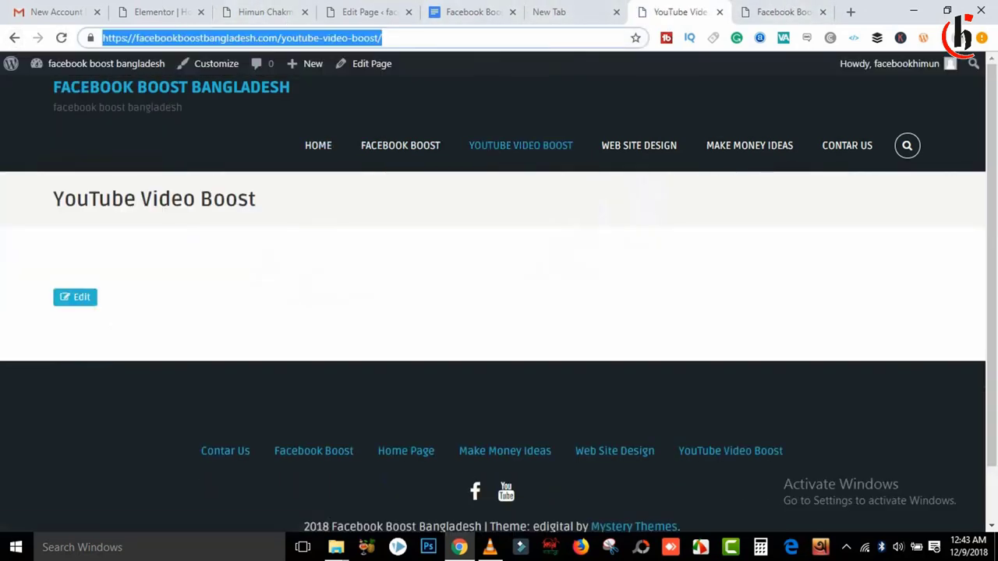
left_click(148, 10)
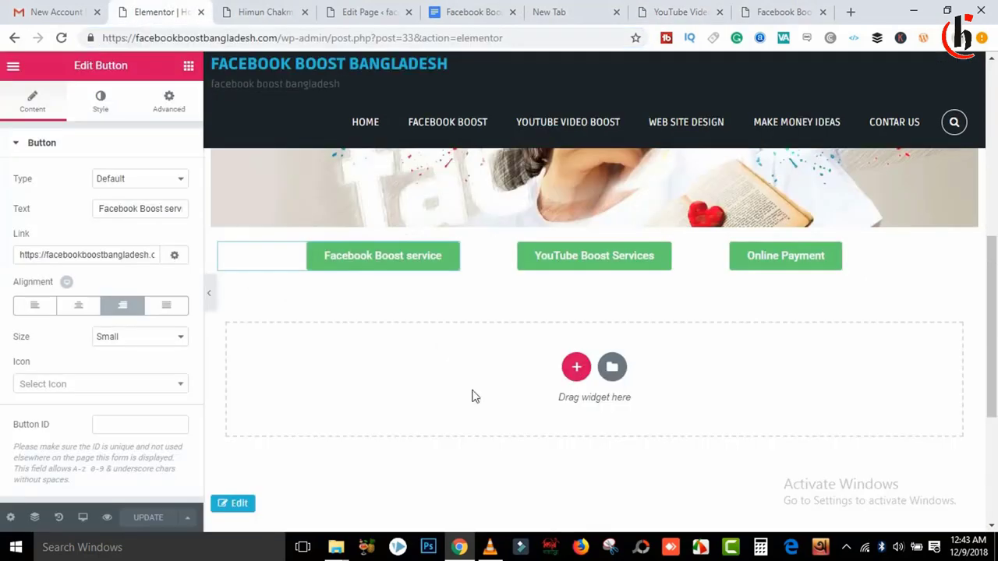
Step: Paste the youtube-video-boost address into the YouTube Boost Services button's Link
left_click(574, 267)
left_click(36, 257)
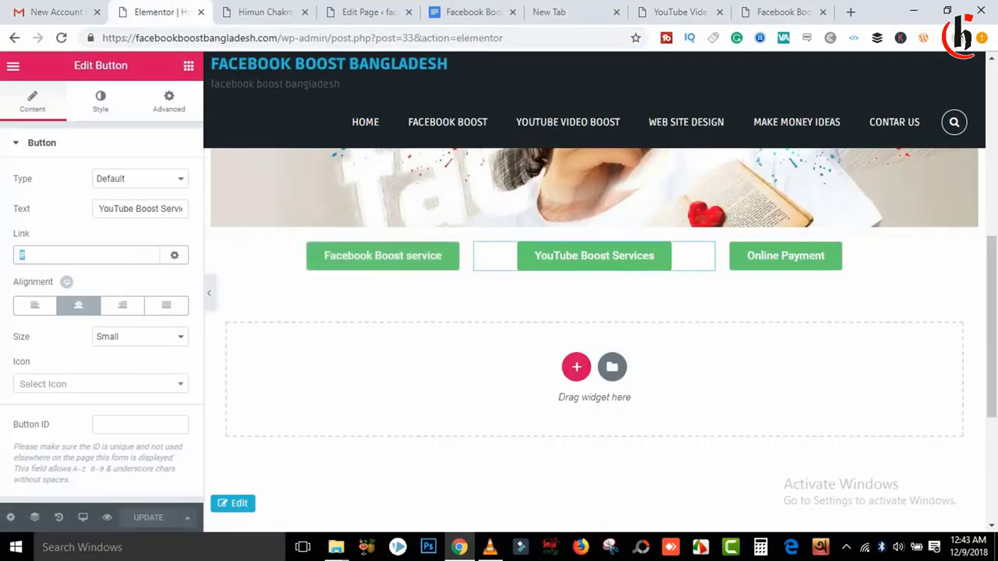
key("ctrl+v")
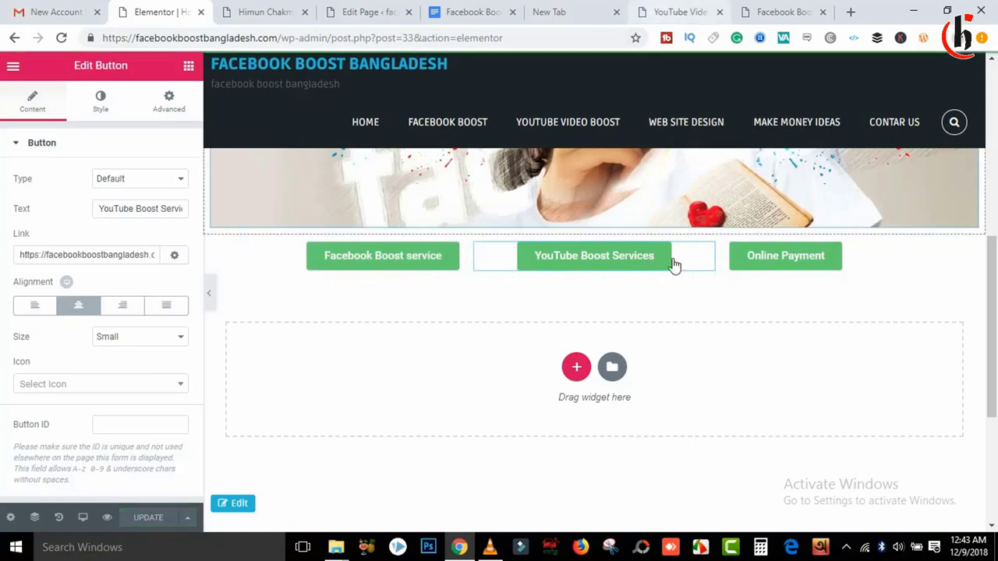
Step: Open the WEB SITE DESIGN page in a new tab and copy its address
right_click(661, 125)
left_click(694, 136)
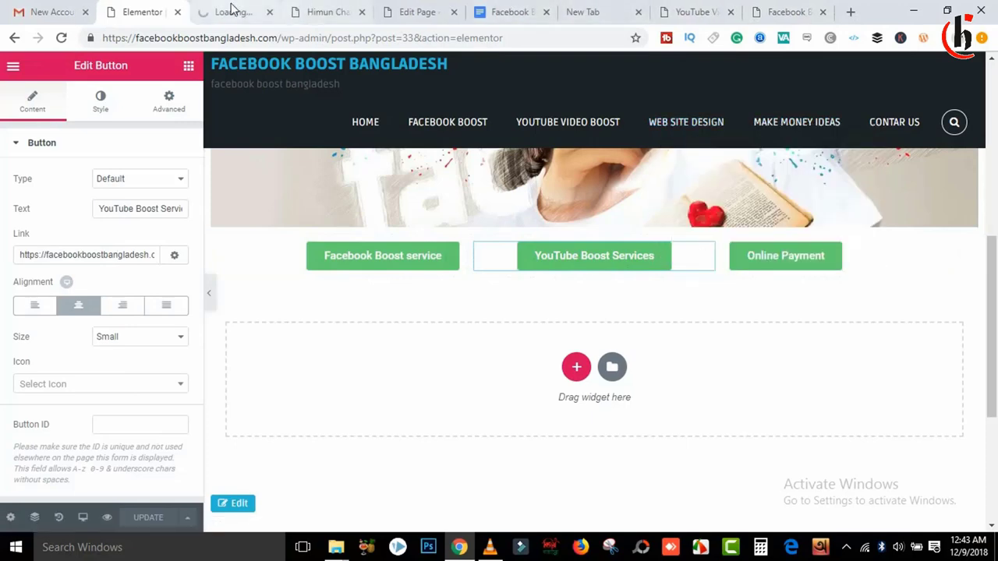
left_click(232, 11)
left_click(388, 39)
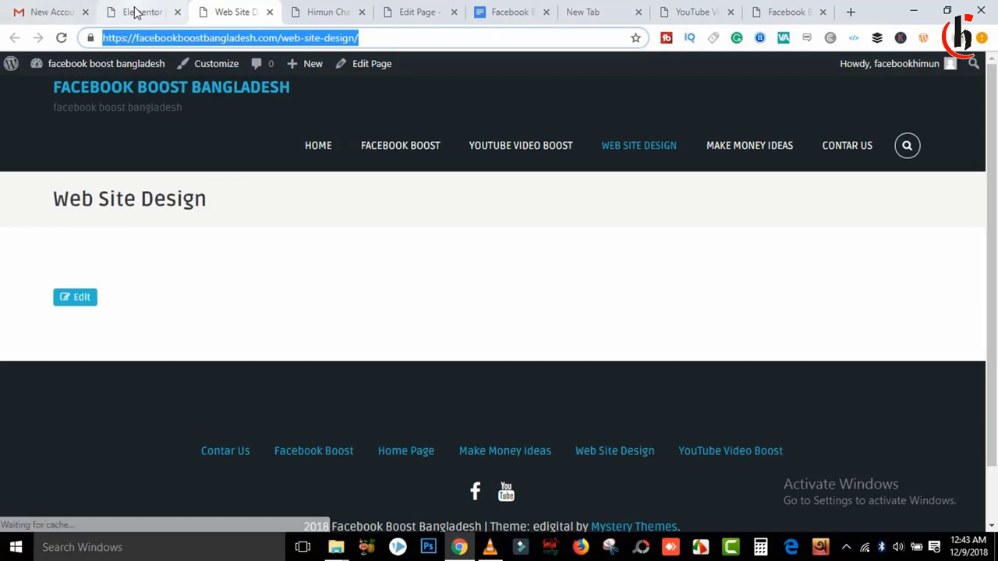
left_click(134, 11)
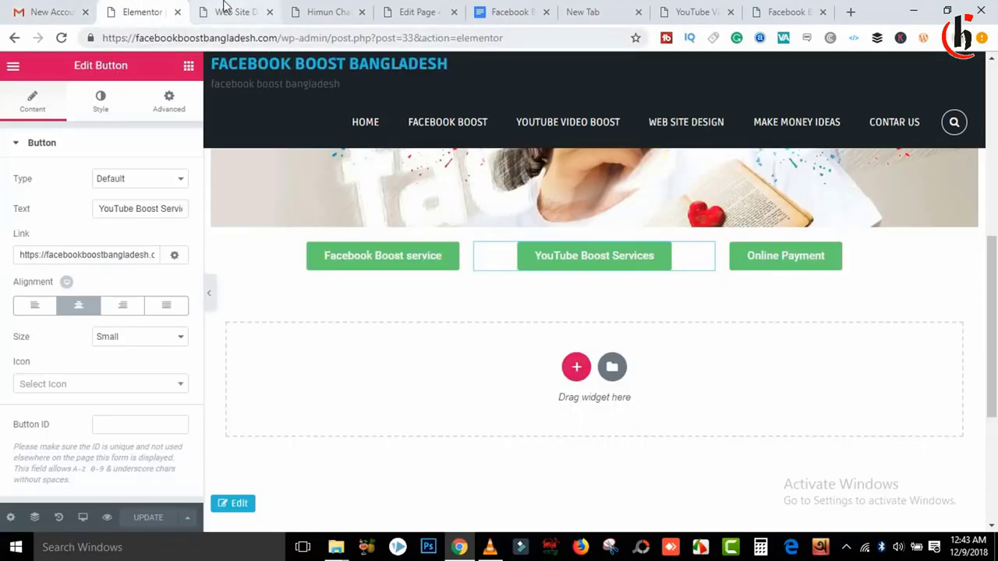
left_click(225, 8)
left_click(125, 9)
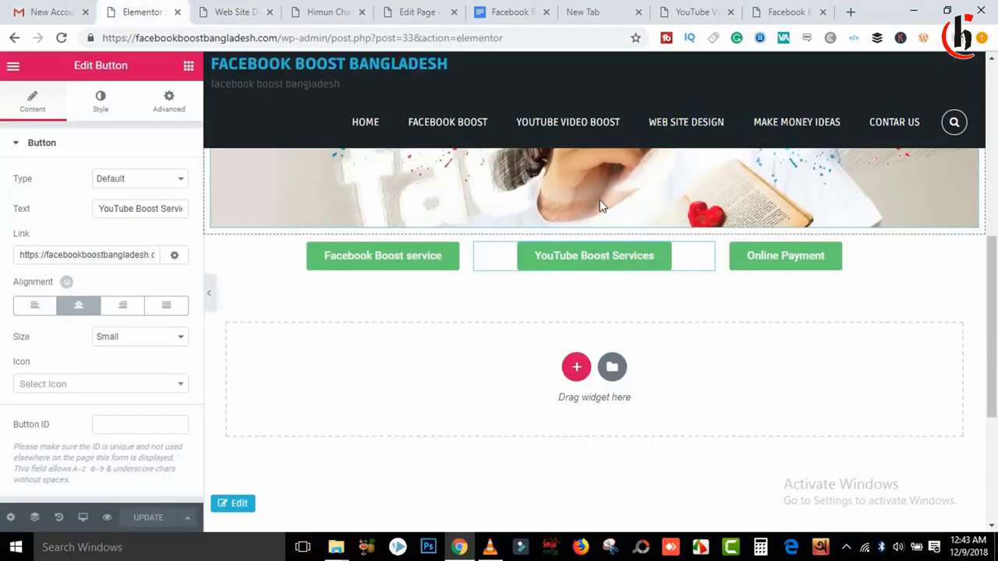
Step: Paste the web-site-design address into the Online Payment button's Link
left_click(789, 275)
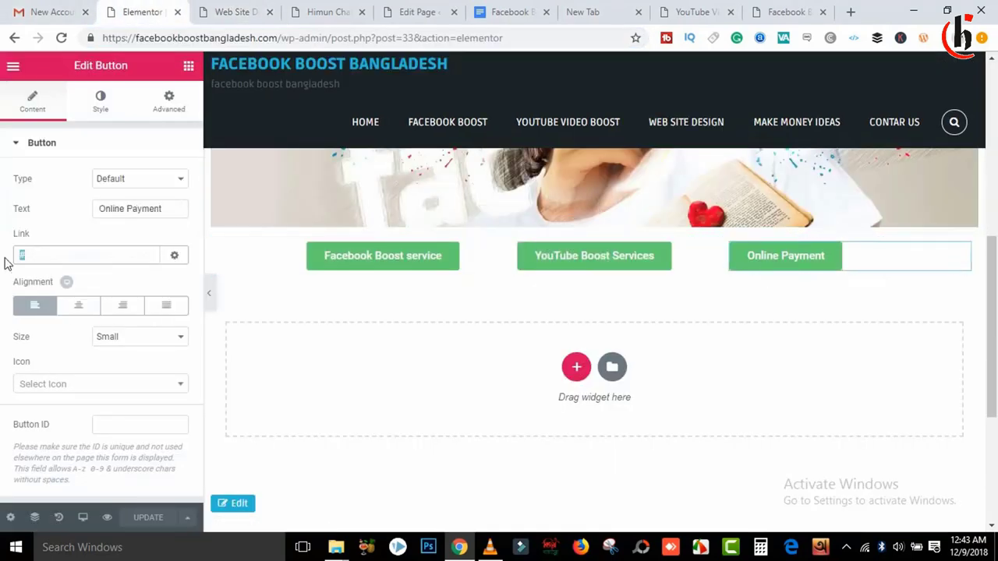
key("ctrl+v")
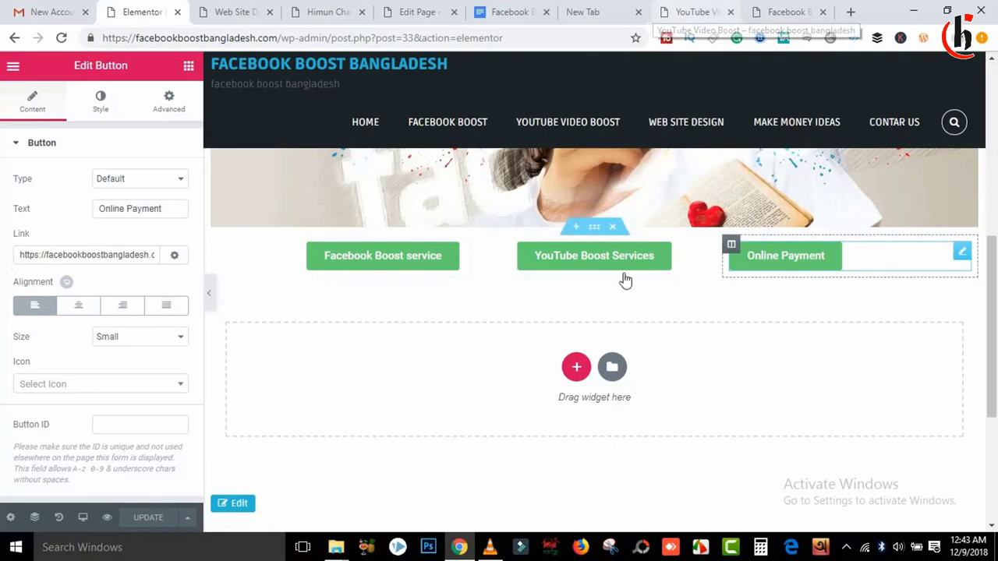
mouse_move(993, 258)
left_mouse_down()
mouse_move(993, 171)
mouse_move(995, 358)
mouse_move(988, 140)
mouse_move(980, 280)
mouse_move(991, 156)
mouse_move(990, 292)
mouse_move(994, 102)
mouse_move(996, 287)
mouse_move(994, 92)
mouse_move(990, 316)
mouse_move(990, 276)
left_mouse_up()
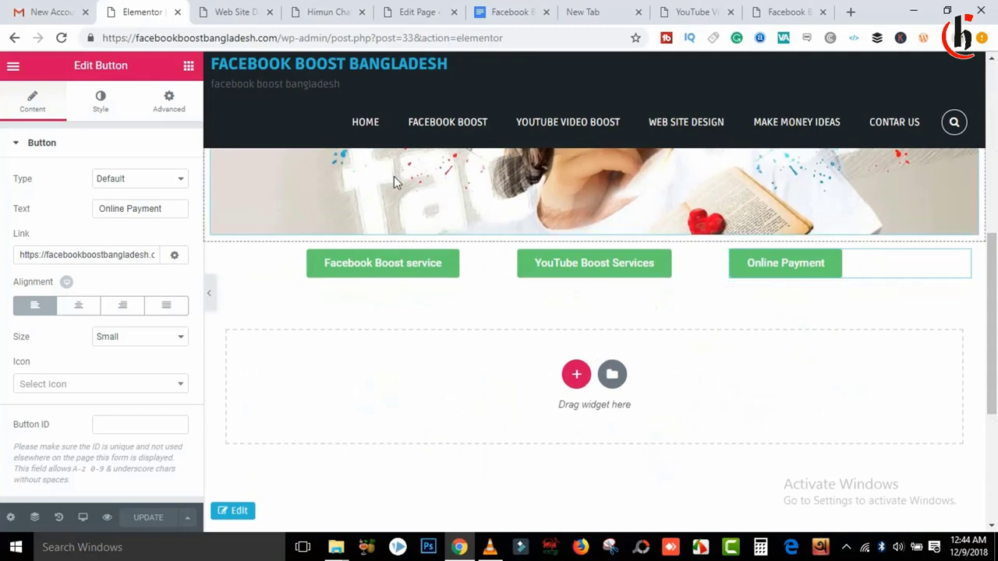
Step: Select the Facebook Boost service button and look through its Content, Style and Advanced settings
left_click(330, 265)
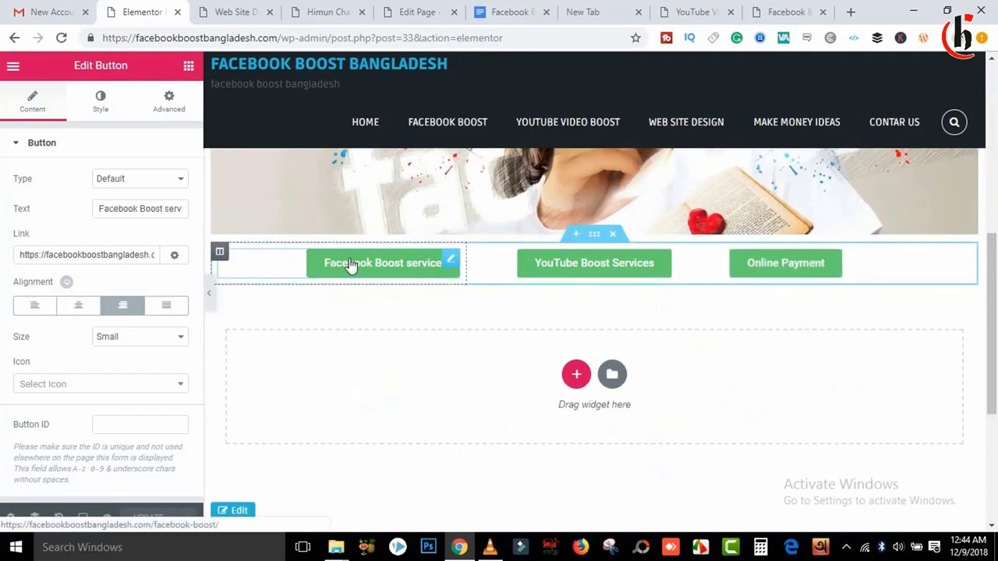
left_click(168, 103)
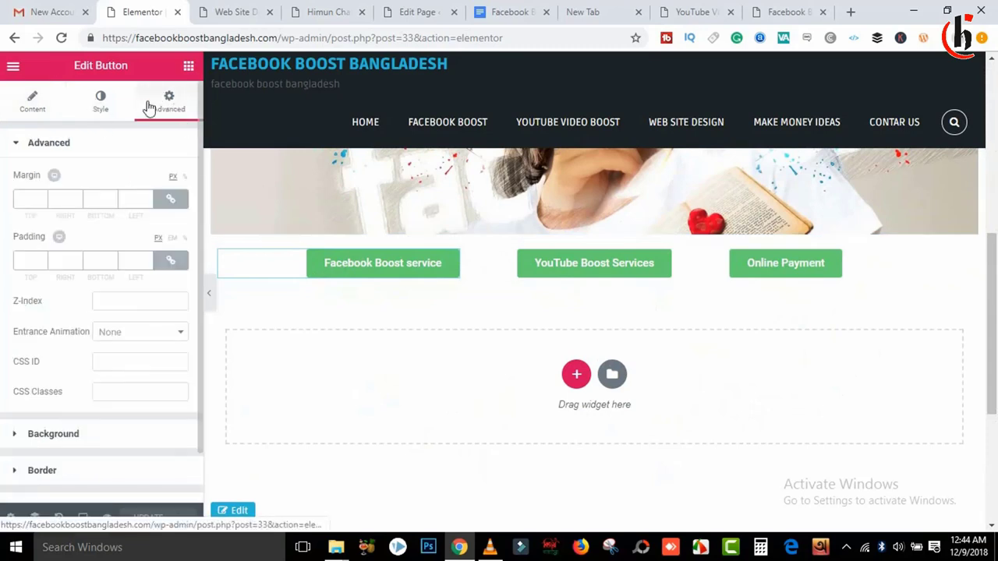
left_click(101, 109)
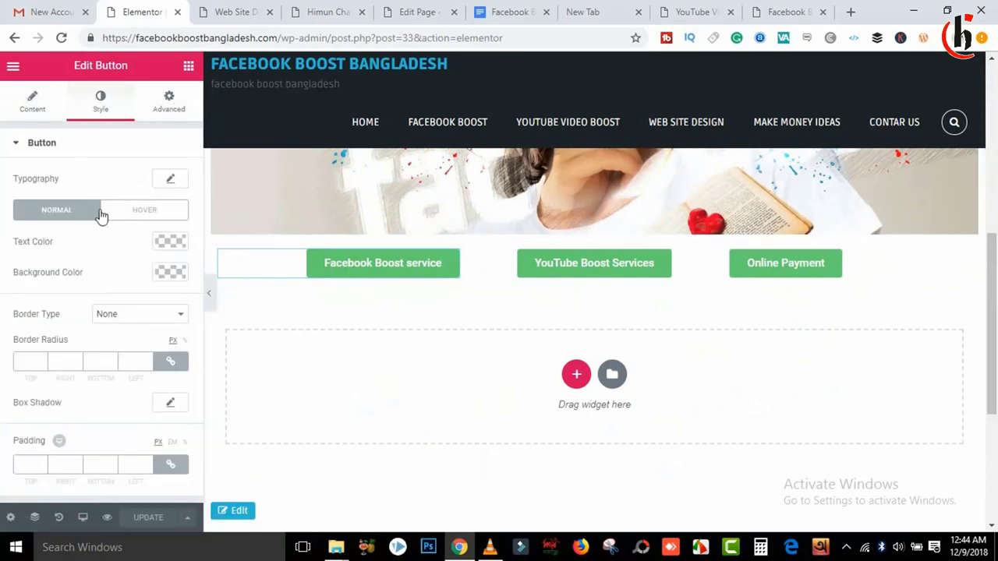
left_click(171, 109)
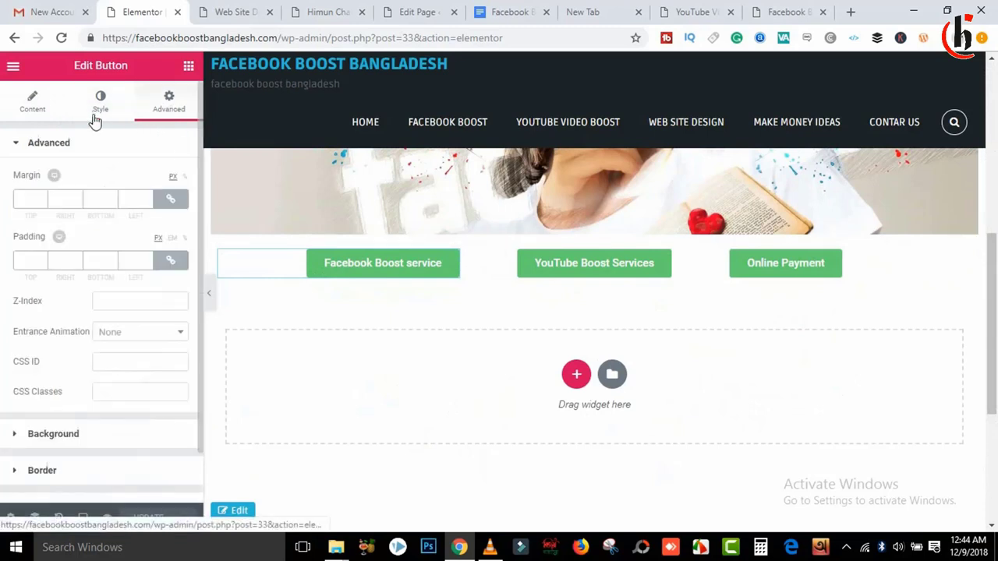
left_click(46, 113)
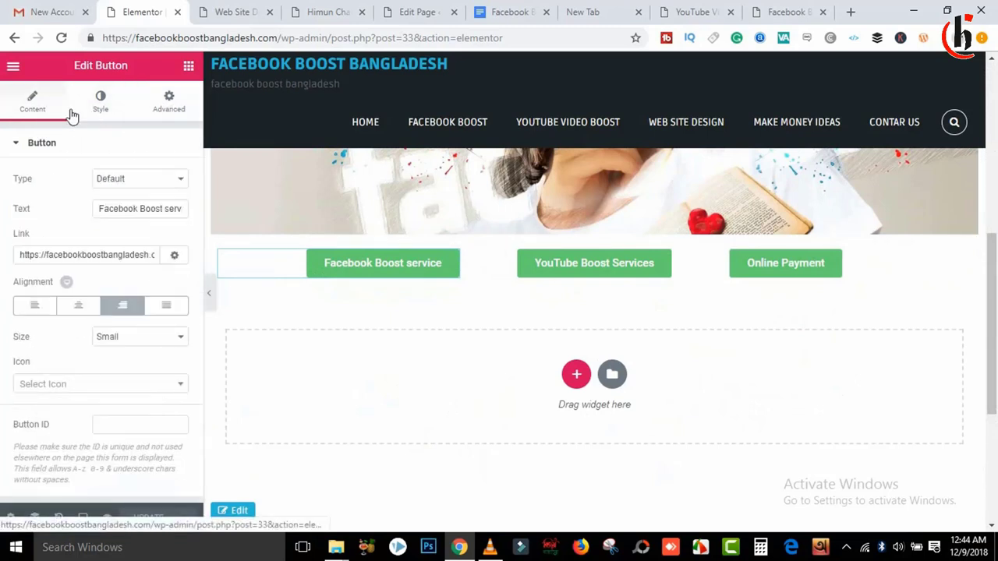
left_click(108, 105)
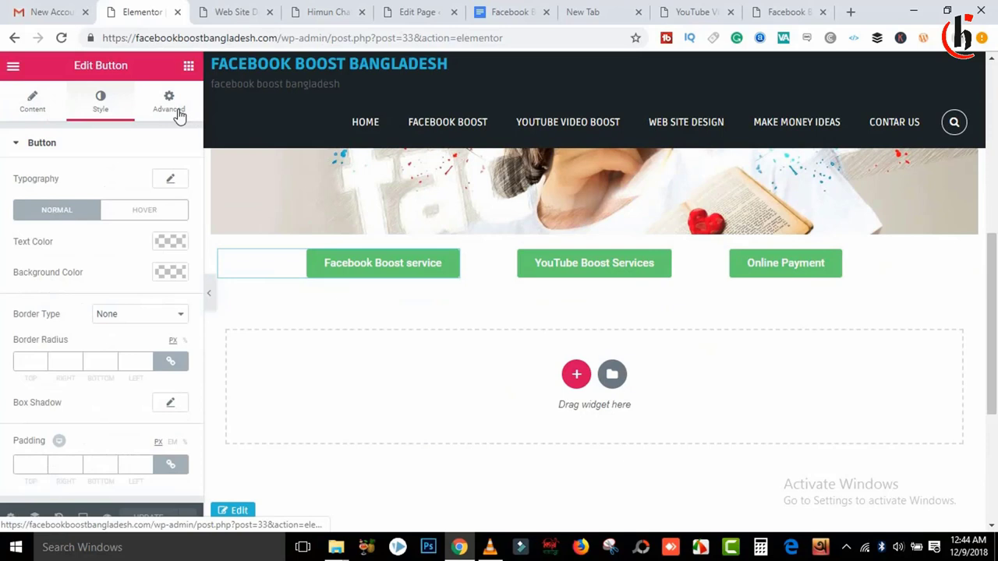
left_click(176, 111)
left_click(106, 111)
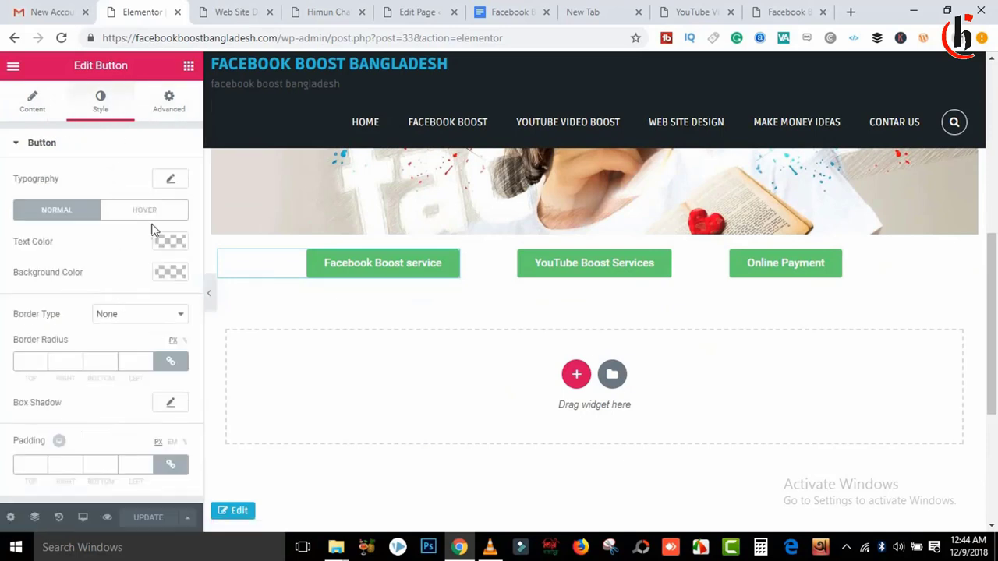
Step: Open and close the button's Typography options in the Style settings
left_click(169, 182)
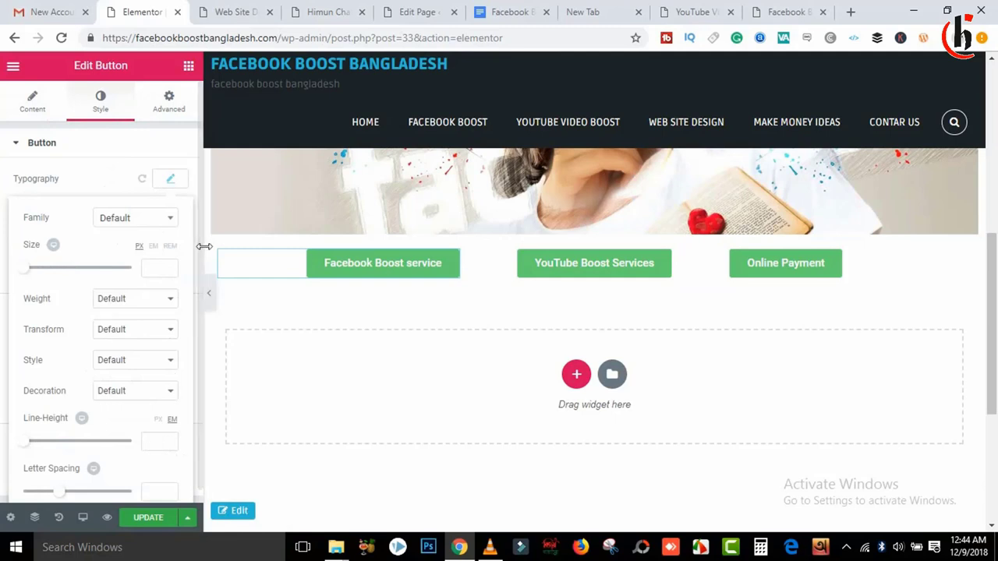
scroll(203, 329, "down", 1)
left_click(205, 341)
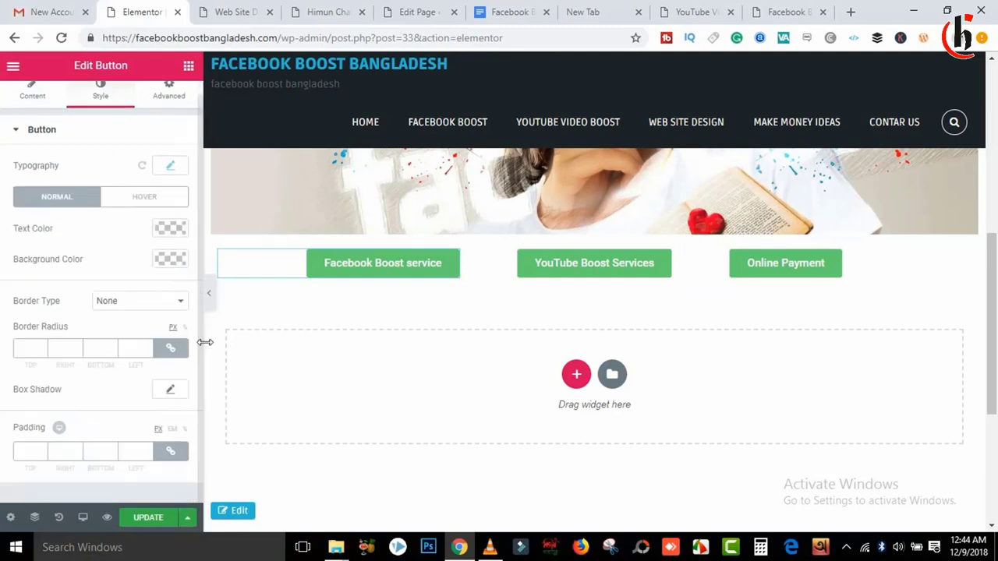
left_click(26, 135)
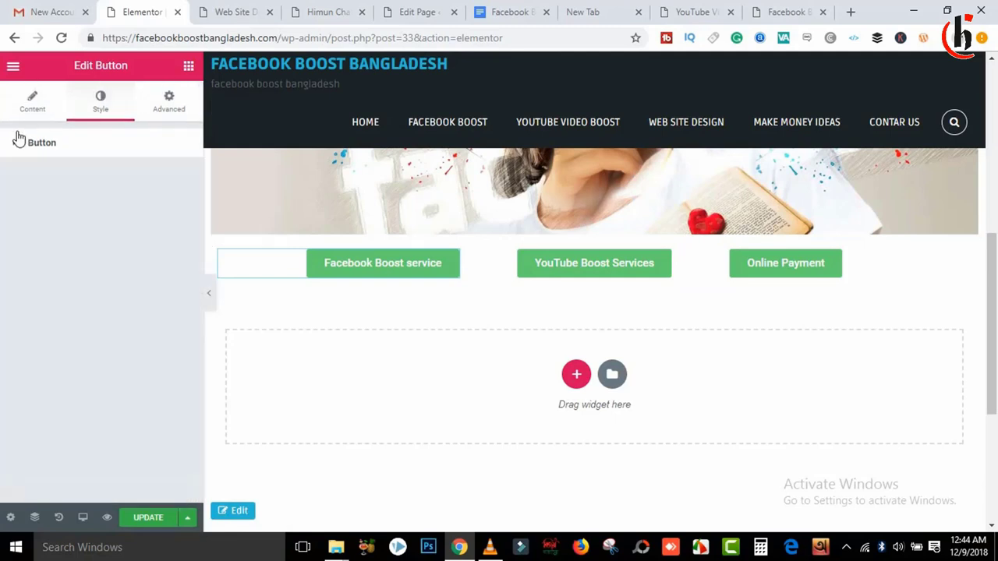
left_click(24, 144)
left_click(169, 184)
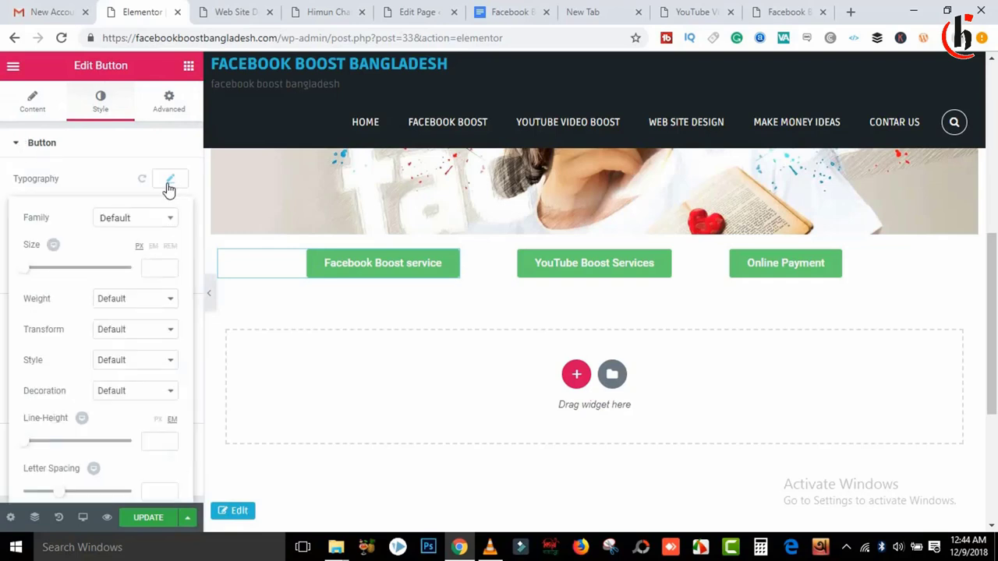
left_click(169, 185)
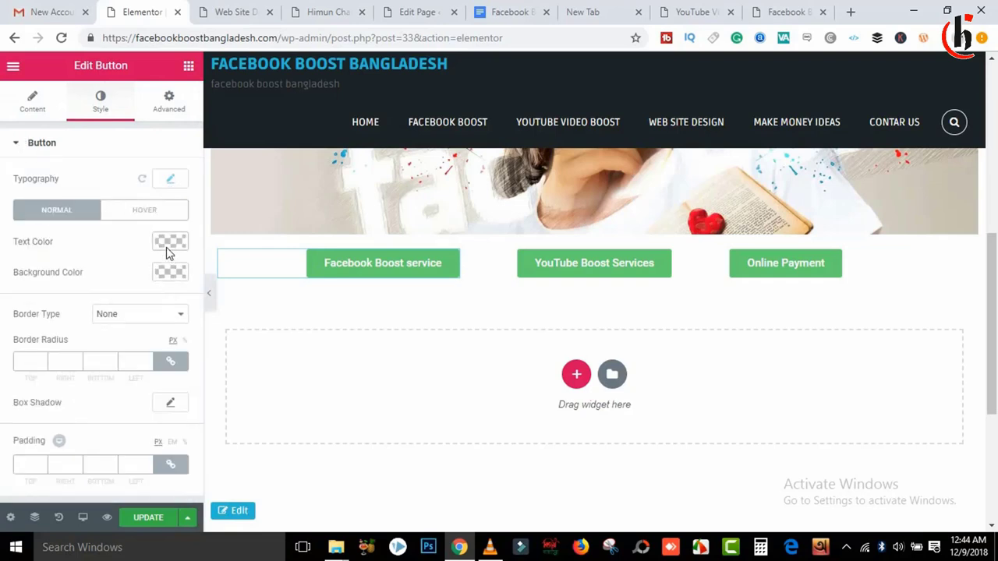
Step: Set the button's background colour to the blue preset #4054b2 after trying green and grey
left_click(170, 273)
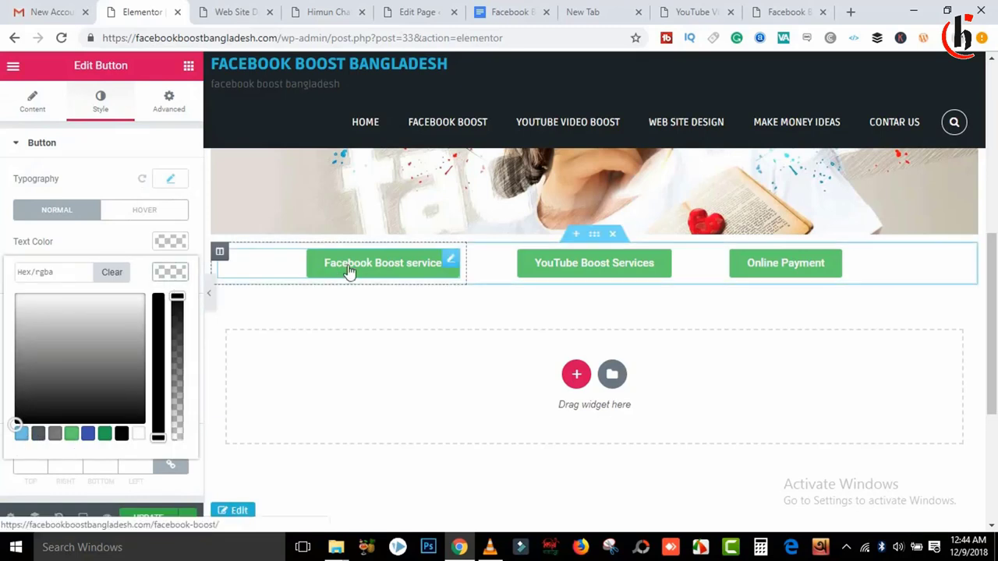
left_click(69, 435)
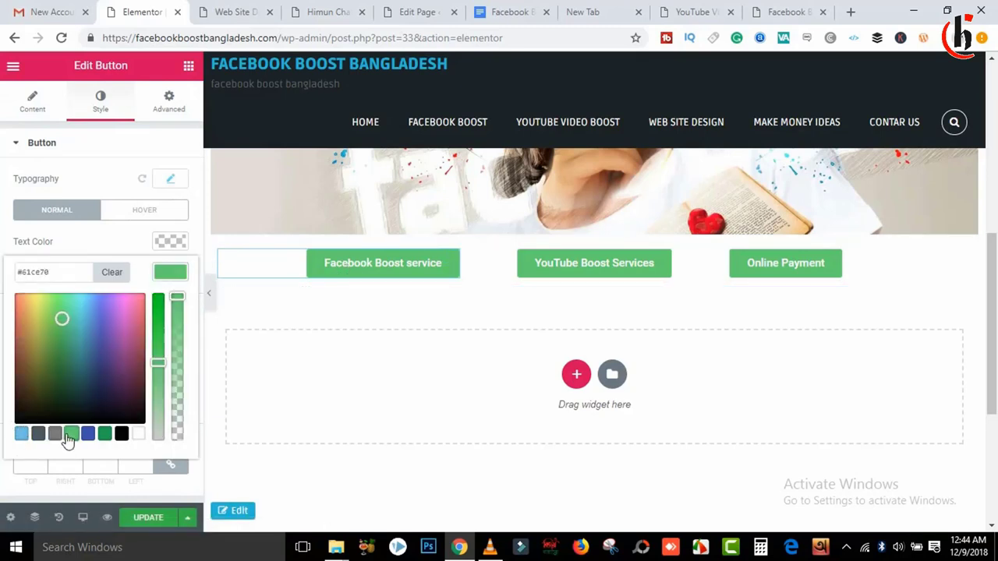
left_click(54, 435)
left_click(43, 437)
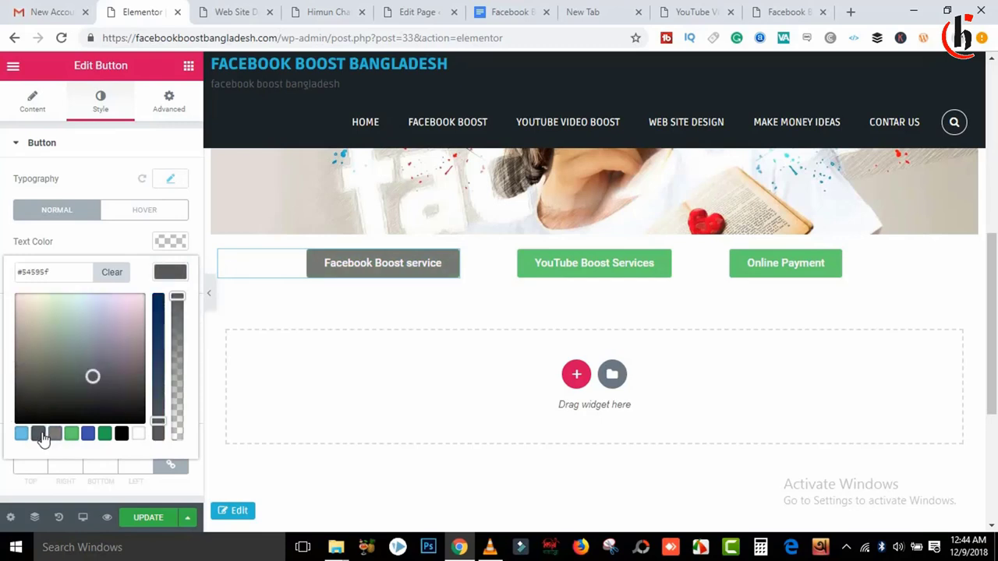
left_click(88, 434)
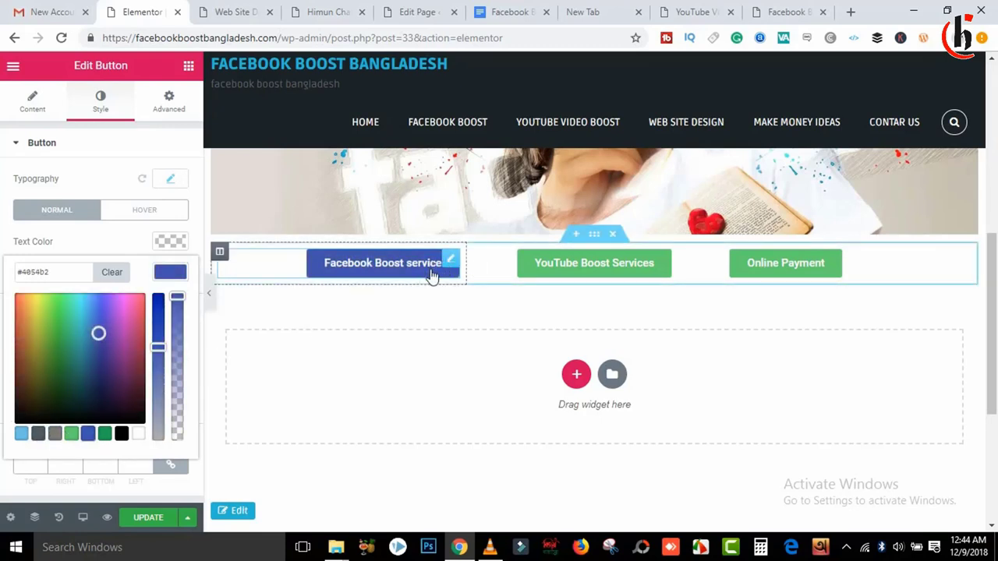
left_click(156, 517)
Step: Select the YouTube Boost Services button and set its background colour to red-orange #f23000
left_click(646, 265)
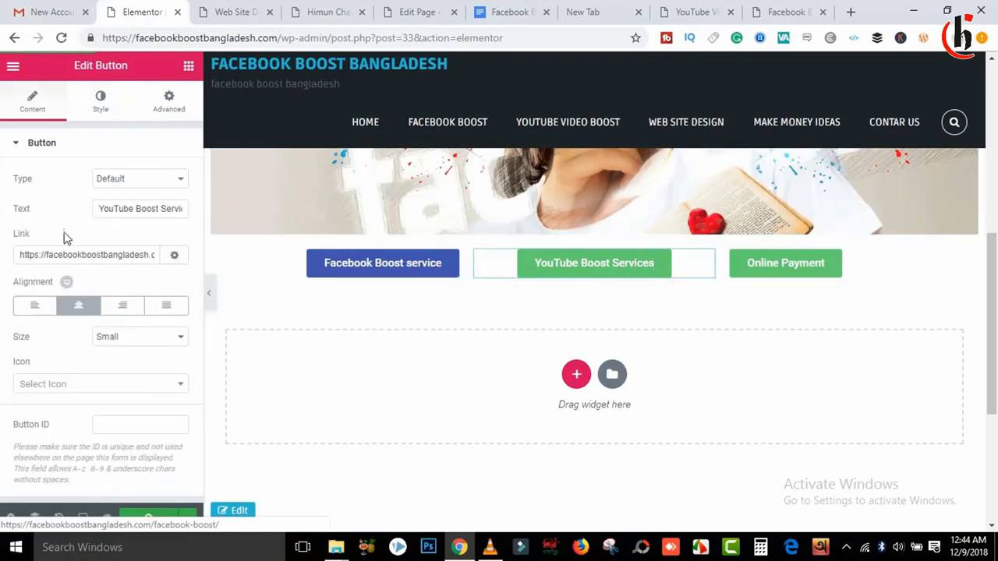
left_click(168, 101)
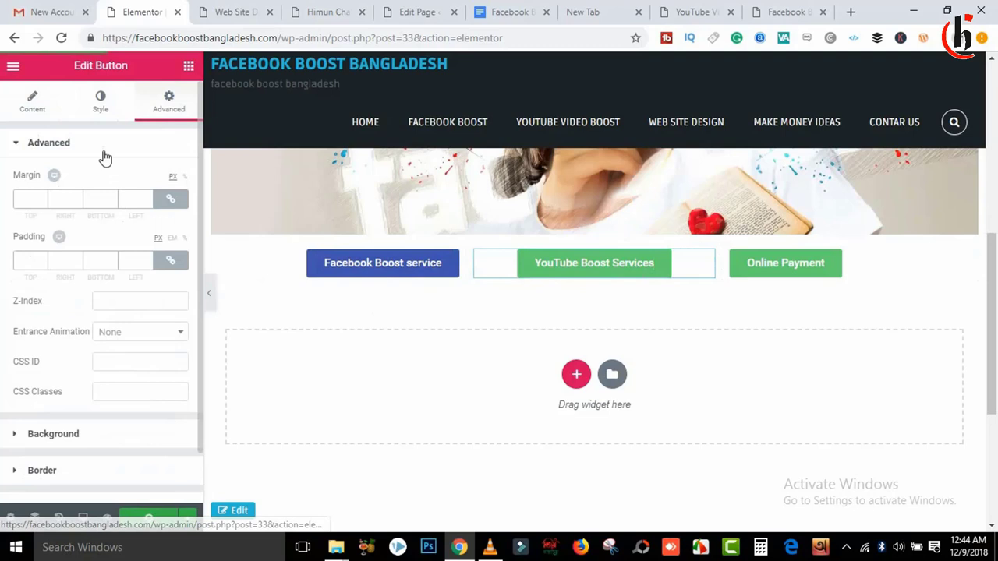
left_click(95, 105)
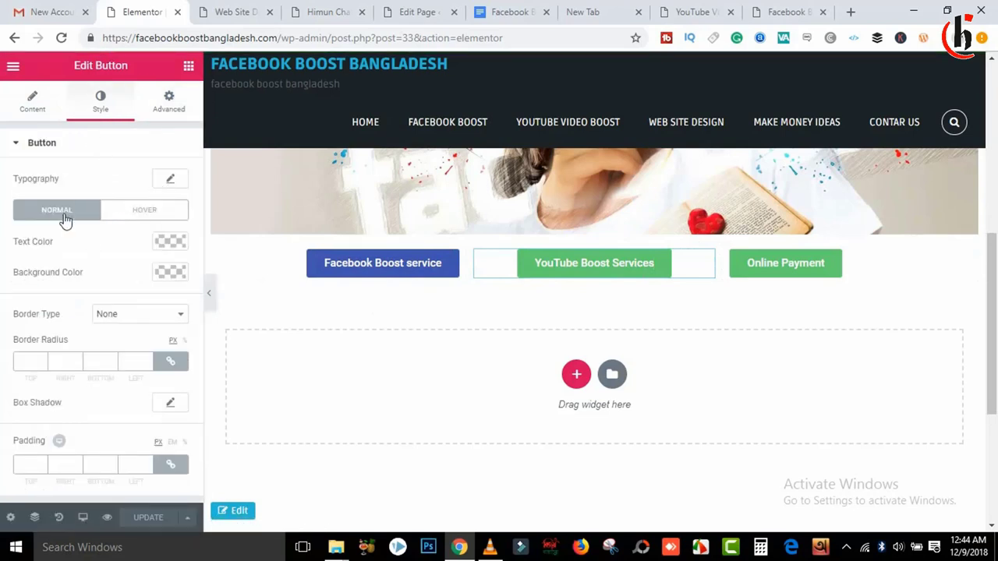
left_click(170, 270)
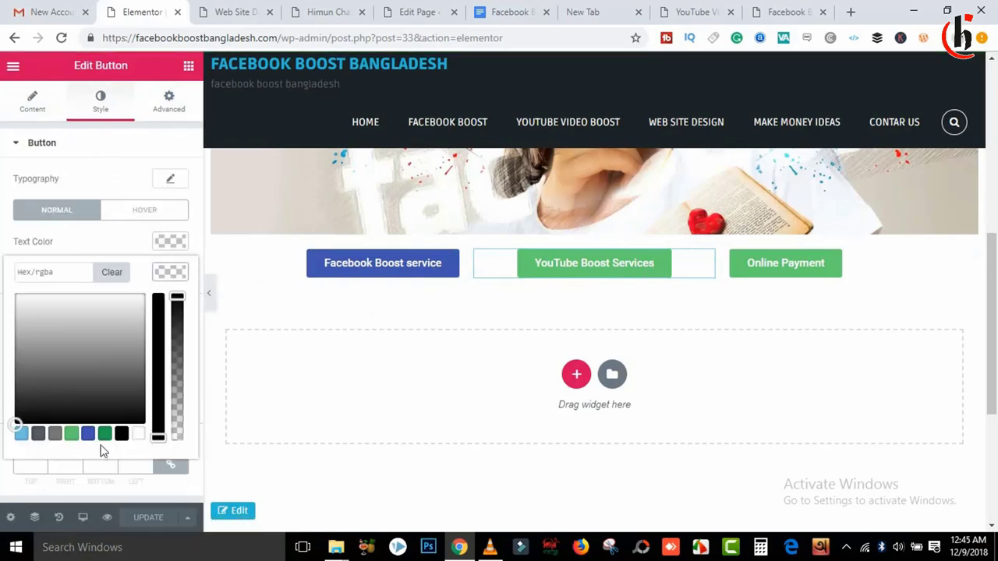
left_click(69, 414)
left_click(71, 434)
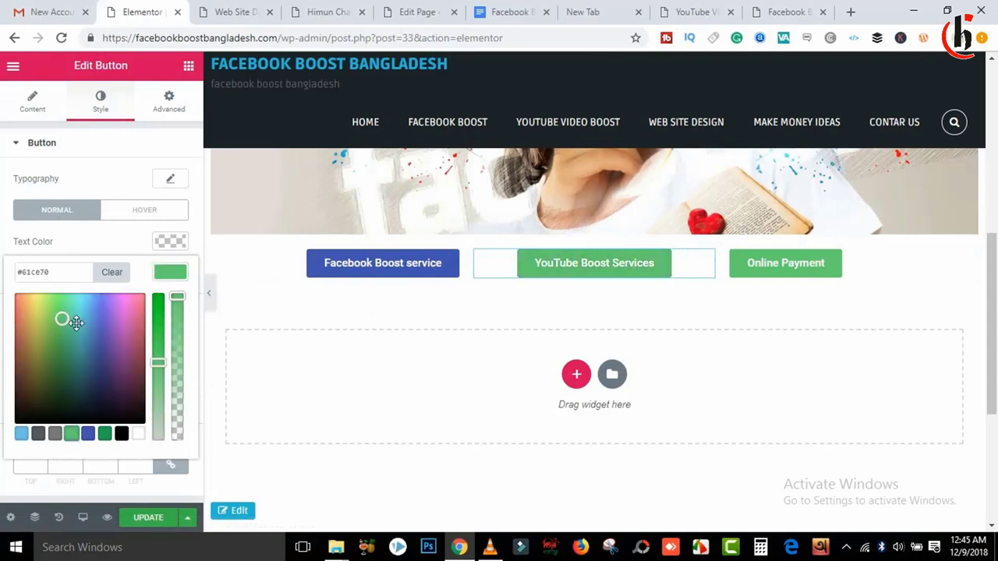
left_click_drag(76, 323, 17, 296)
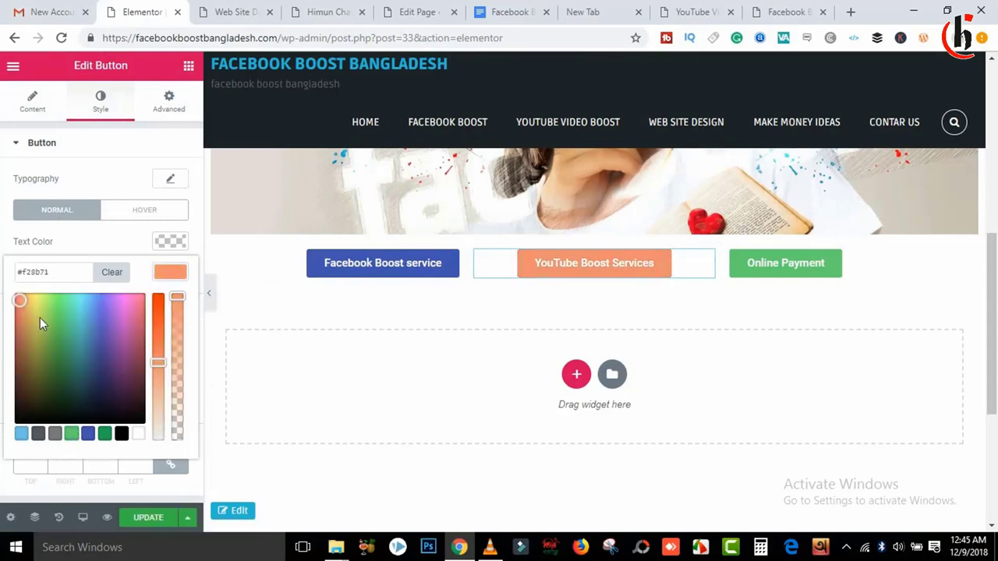
left_click_drag(156, 334, 158, 294)
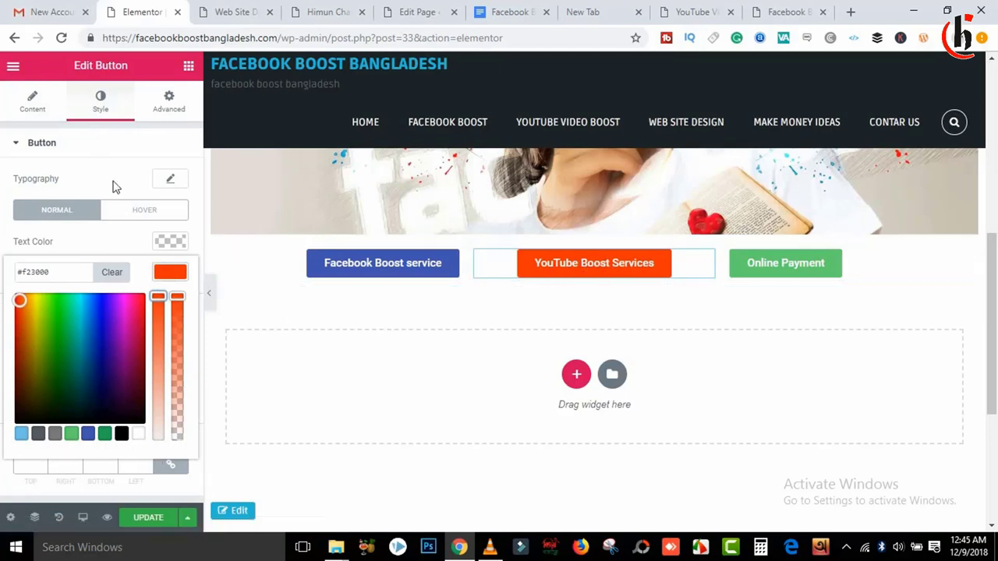
left_click(114, 144)
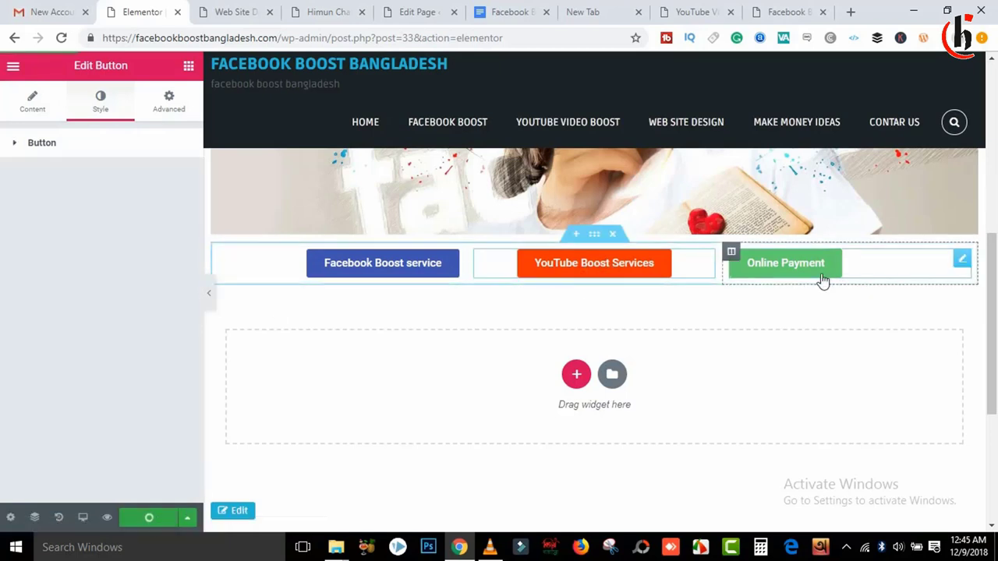
left_click(821, 278)
Step: Add a new single-column section below the three buttons
scroll(546, 312, "up", 2)
left_click(188, 65)
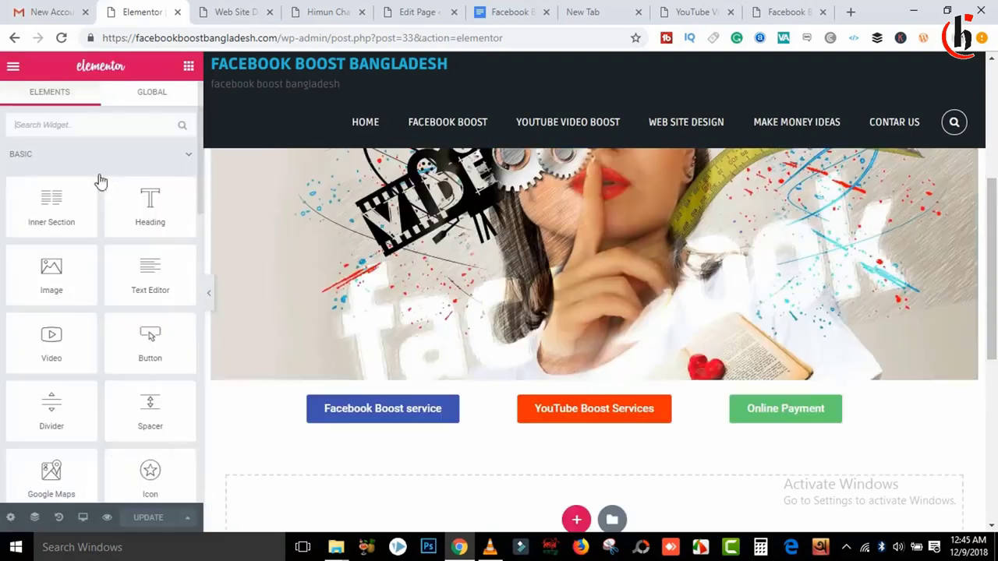
left_click_drag(151, 207, 170, 233)
left_click_drag(994, 224, 994, 265)
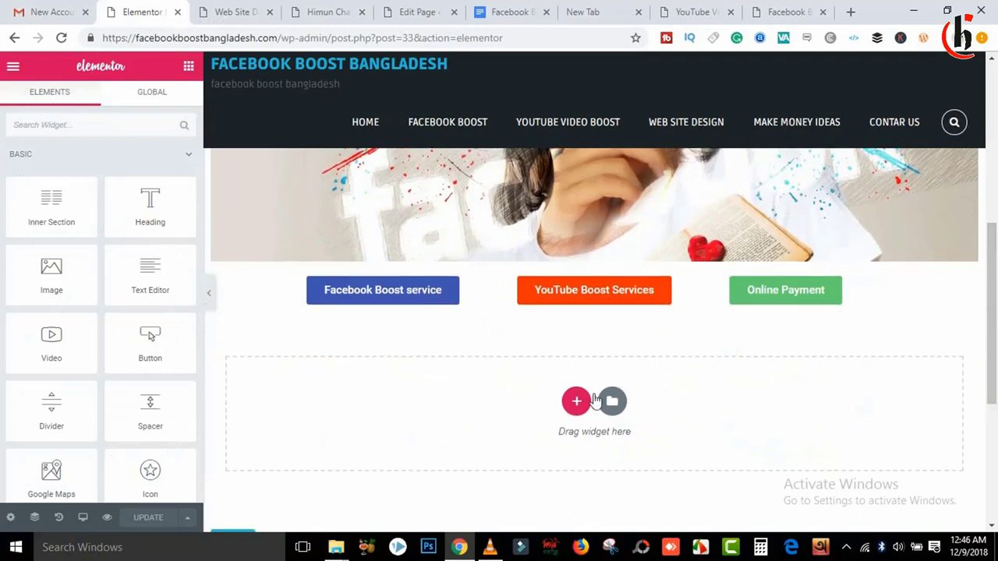
left_click(576, 393)
left_click(419, 459)
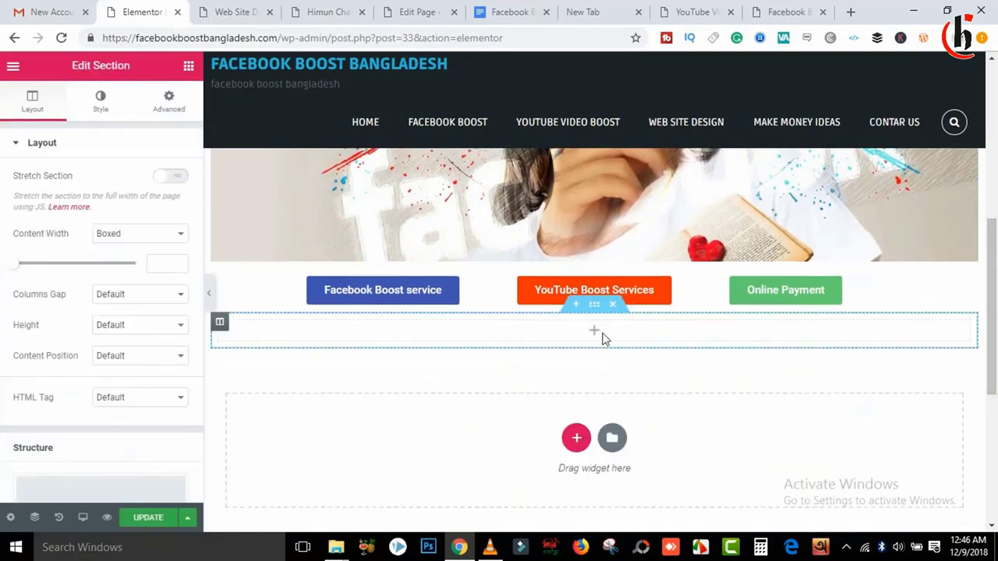
Step: Drag a Heading widget into the new section and select its placeholder text
left_click(188, 66)
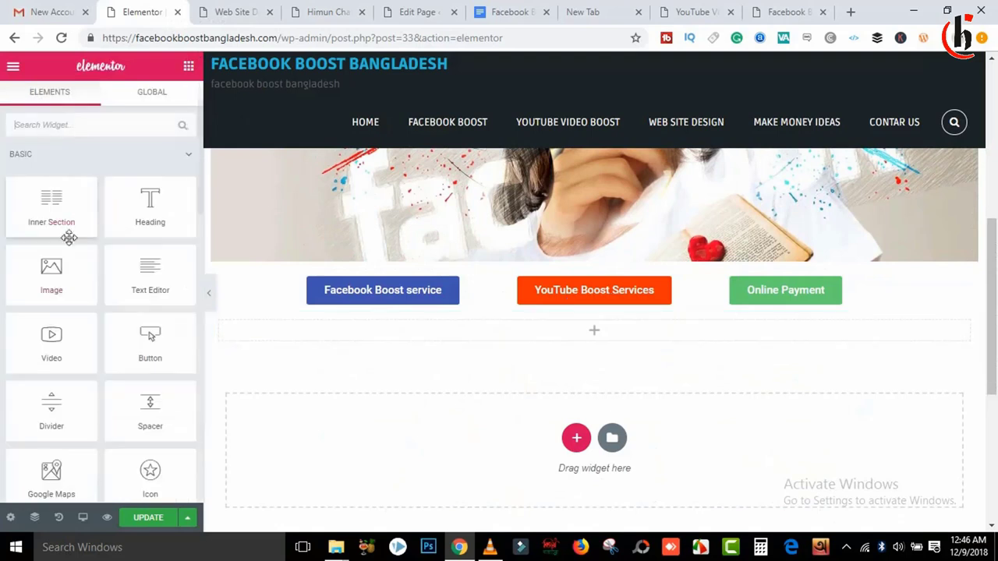
left_click_drag(150, 205, 654, 333)
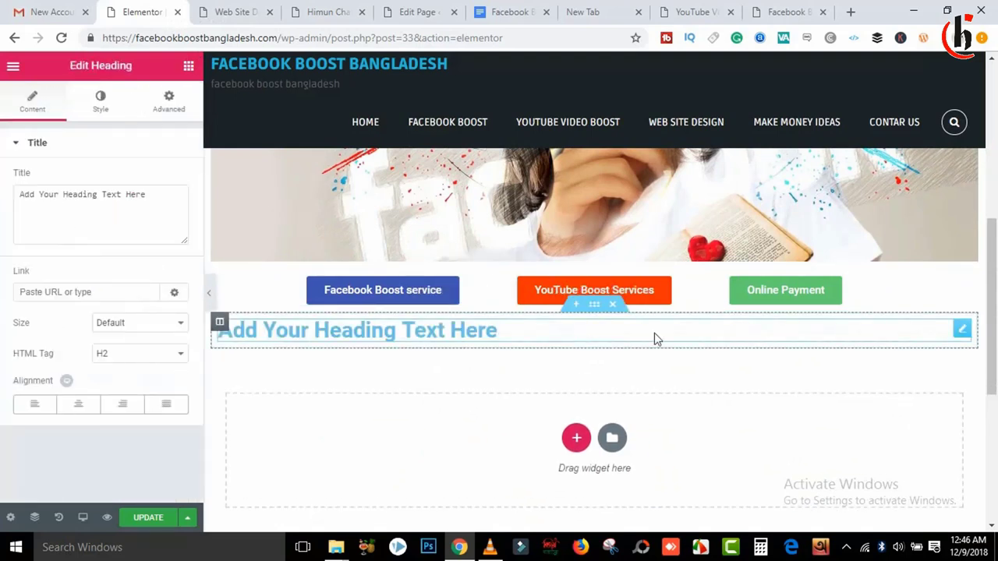
left_click_drag(506, 341, 219, 331)
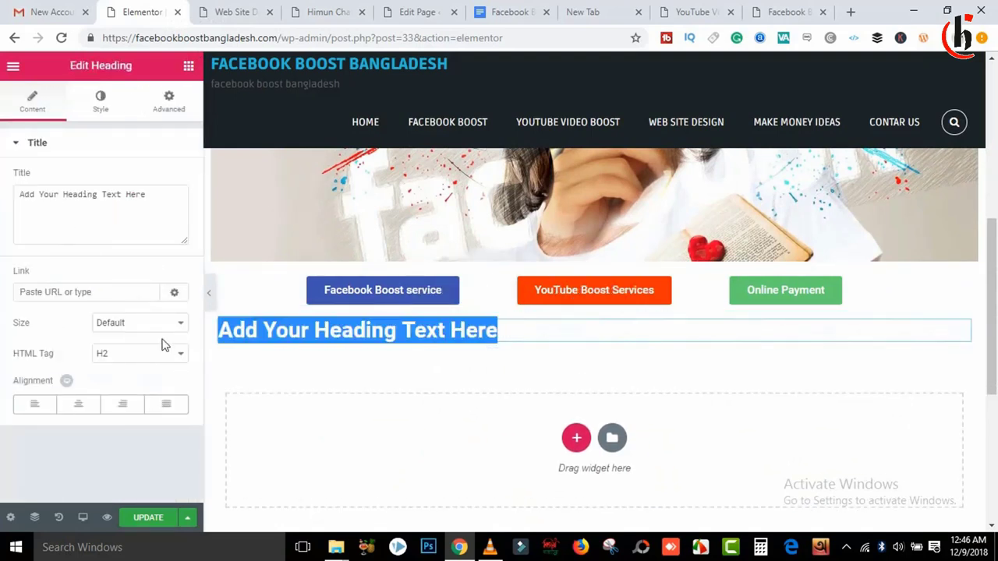
key("Escape")
type("আপনি আমার সাইটে যা যা পাবেন")
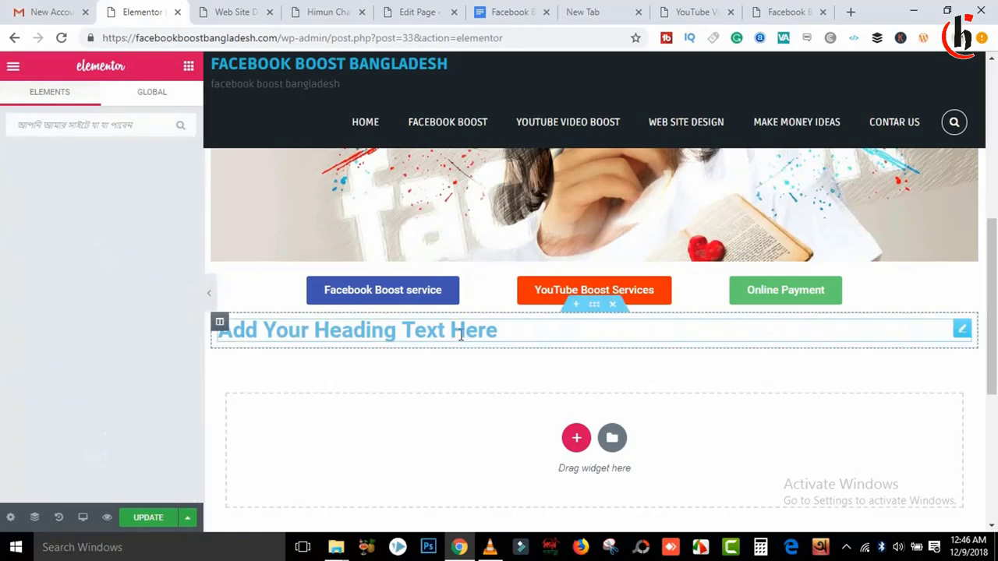
left_click(460, 329)
left_click_drag(539, 330, 155, 338)
key("Escape")
Step: Replace the heading's placeholder with 'আপনি আমার সাইটে যা যা পাবেন'
left_click(389, 320)
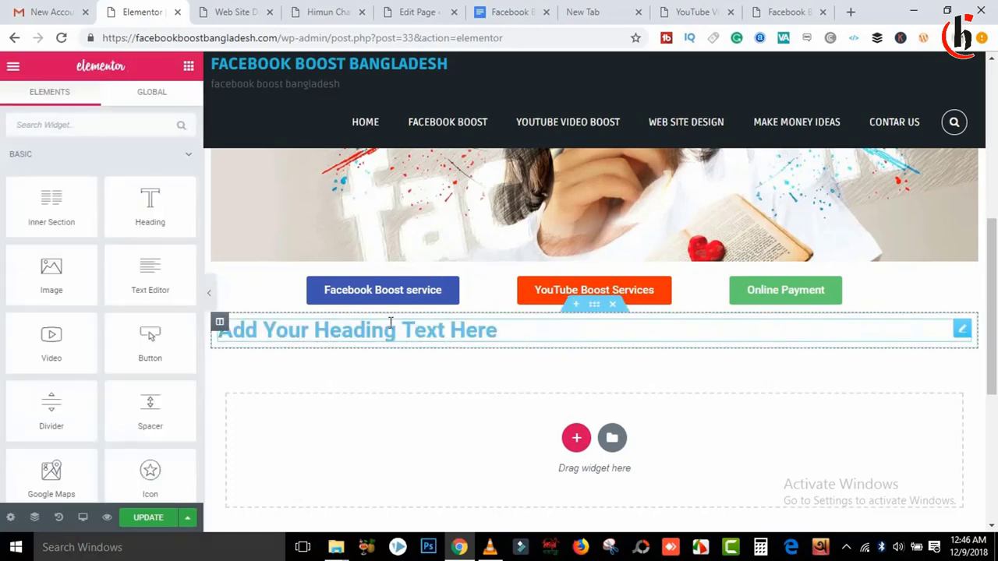
left_click_drag(504, 341, 233, 343)
key("End")
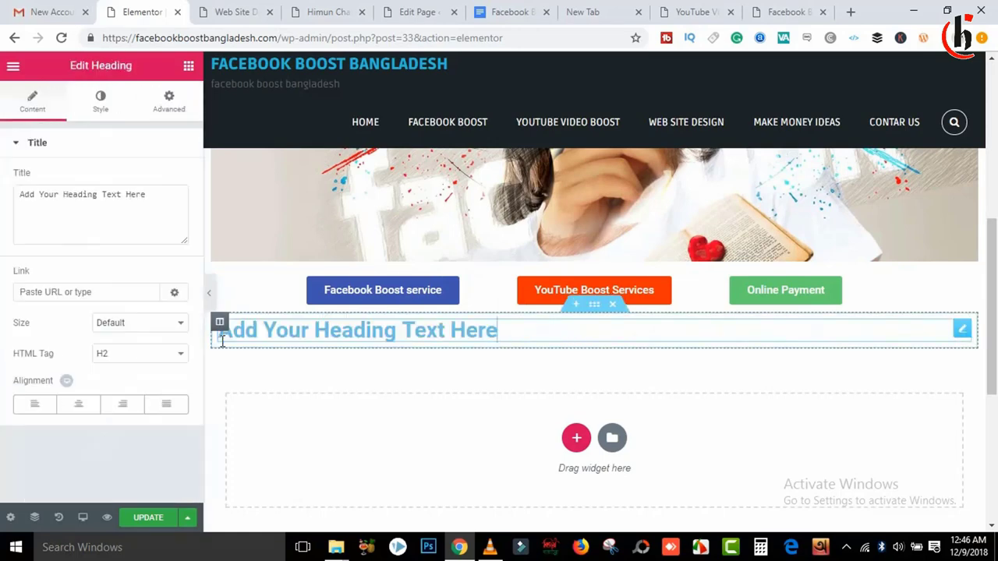
type("আপনি আমার সাইটে যা যা পাবেন")
left_click_drag(501, 333, 218, 335)
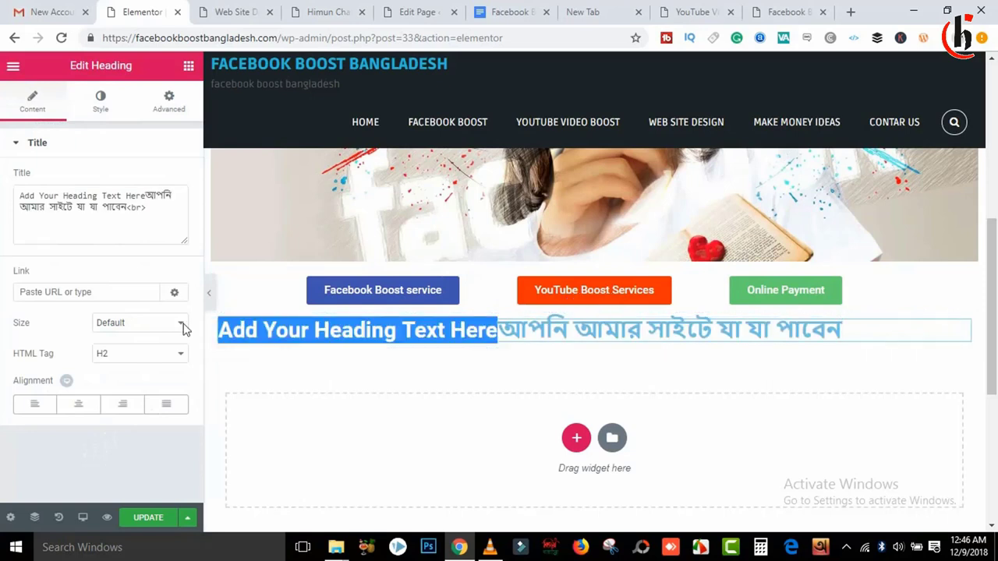
left_click(499, 336)
key("BackSpace")
key("BackSpace")
key("BackSpace")
key("BackSpace")
key("BackSpace")
key("BackSpace")
key("BackSpace")
key("BackSpace")
key("BackSpace")
key("BackSpace")
key("BackSpace")
key("BackSpace")
key("BackSpace")
key("BackSpace")
key("BackSpace")
key("BackSpace")
key("BackSpace")
key("BackSpace")
key("BackSpace")
key("BackSpace")
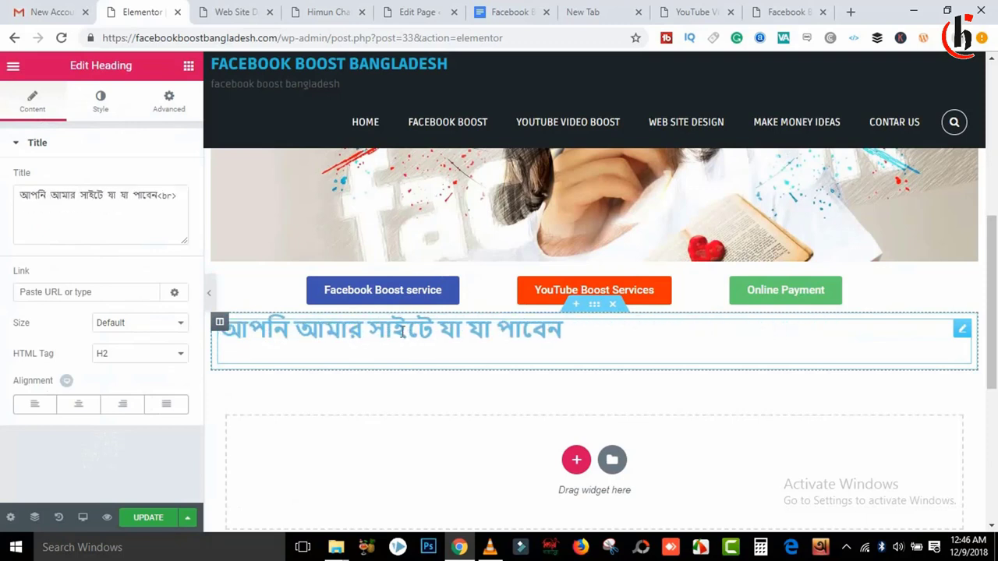
Step: Centre-align the Bengali heading
left_click(82, 410)
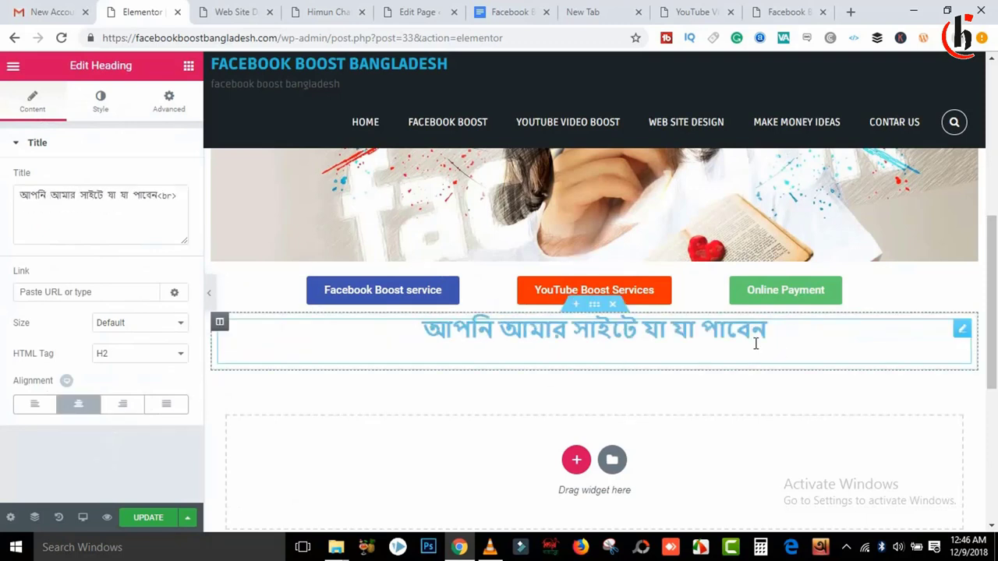
left_click_drag(770, 337, 439, 337)
left_click(437, 336)
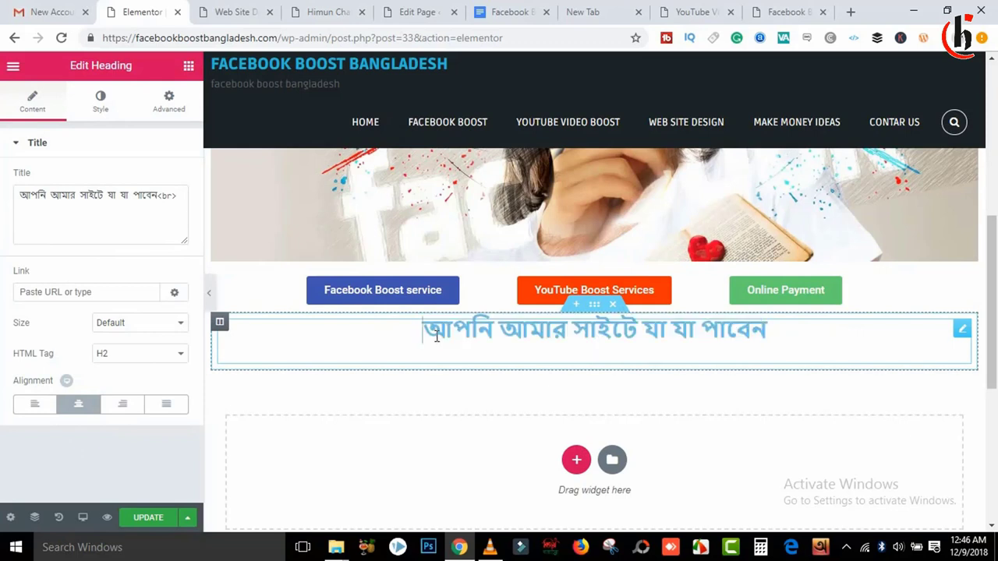
left_click_drag(825, 327, 418, 332)
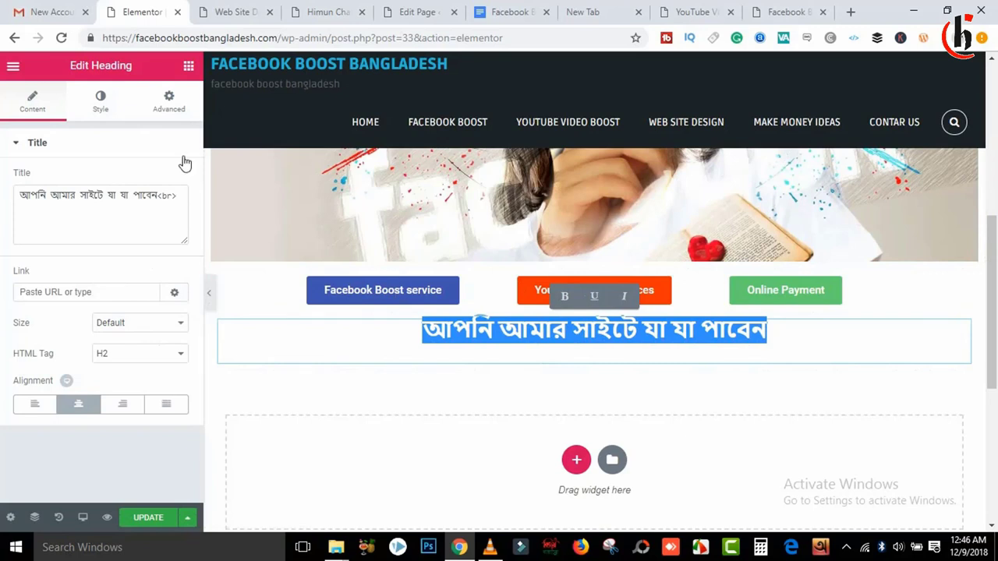
left_click(188, 65)
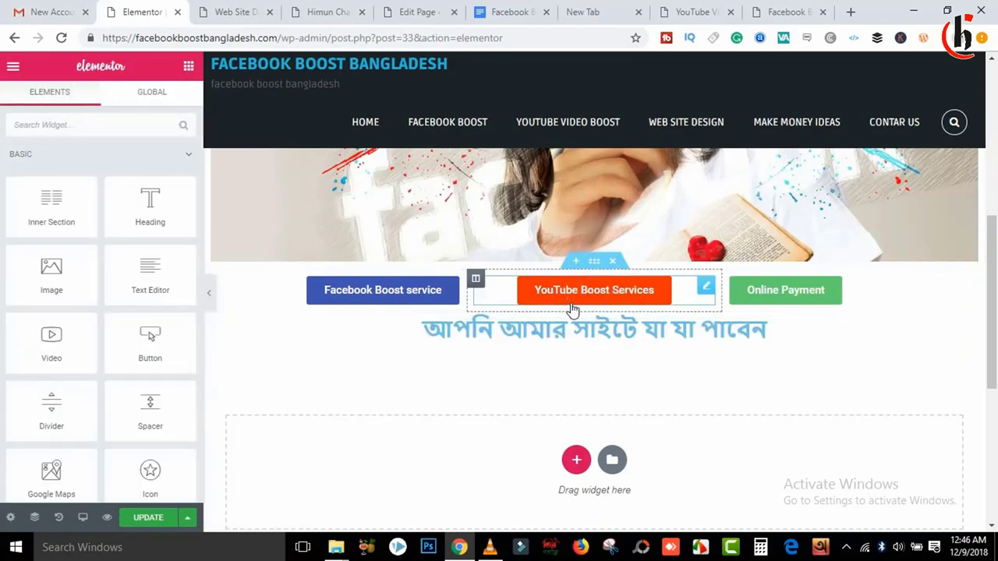
Step: Move the Bengali heading section above the buttons row, directly beneath the banner
left_click_drag(599, 308, 592, 272)
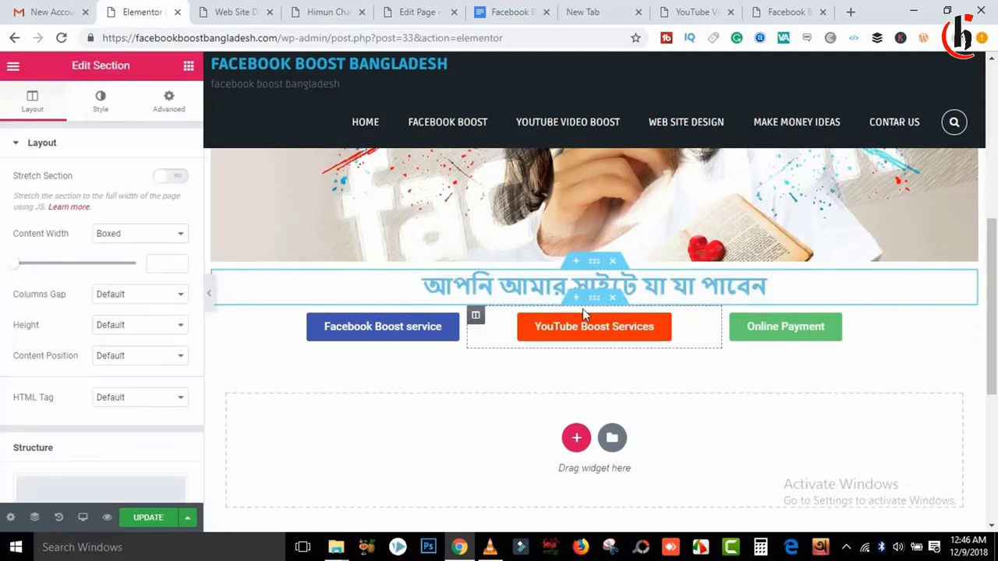
scroll(995, 246, "up", 1)
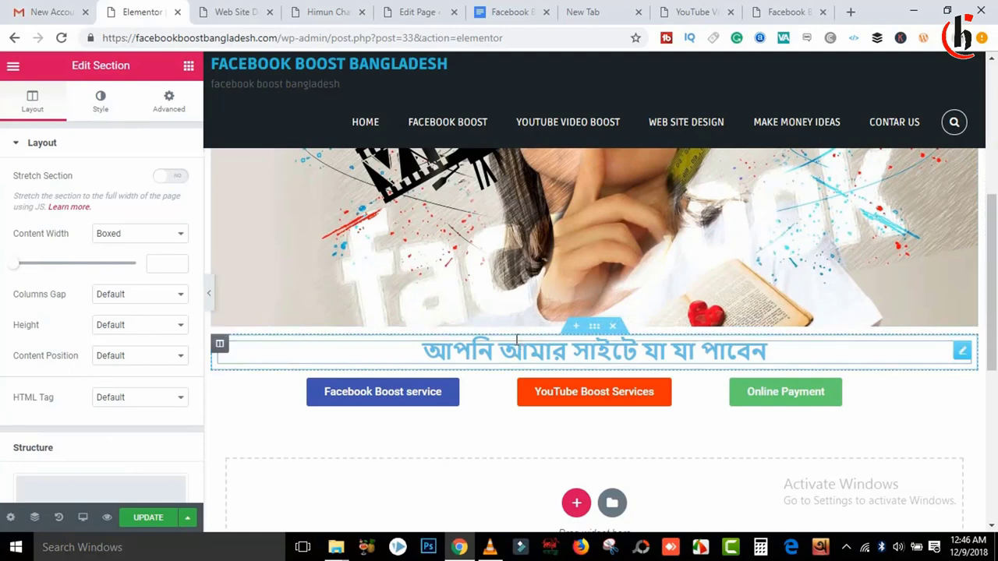
left_click(187, 69)
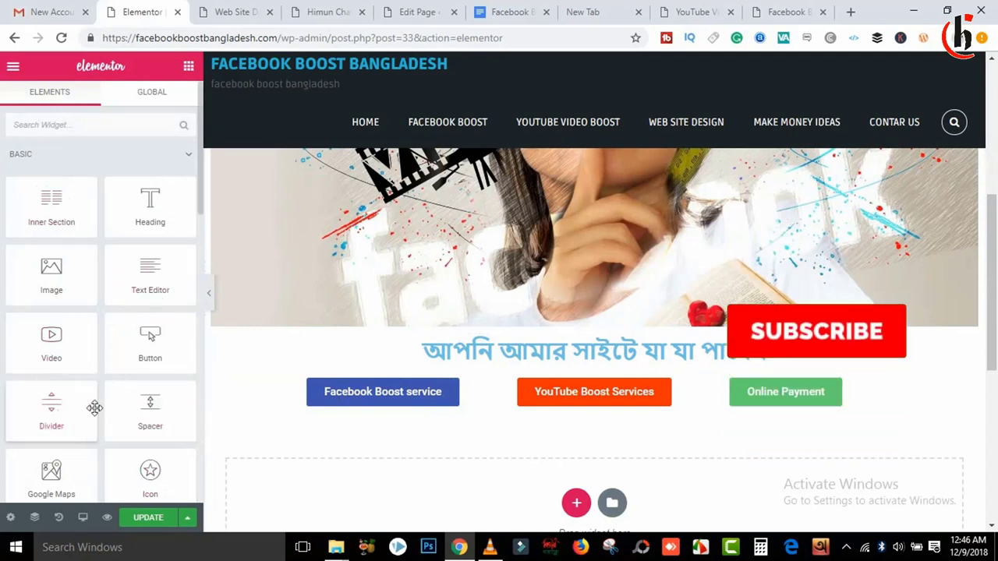
Step: After undoing a trial Divider, place a Spacer above the Bengali heading and set Space to 22
left_click_drag(76, 410, 601, 337)
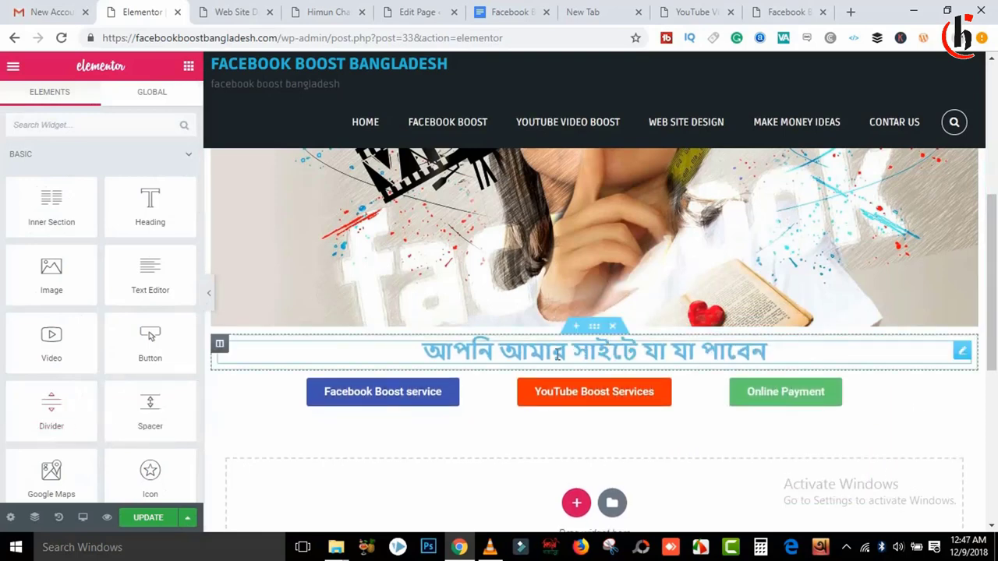
left_click_drag(52, 411, 590, 348)
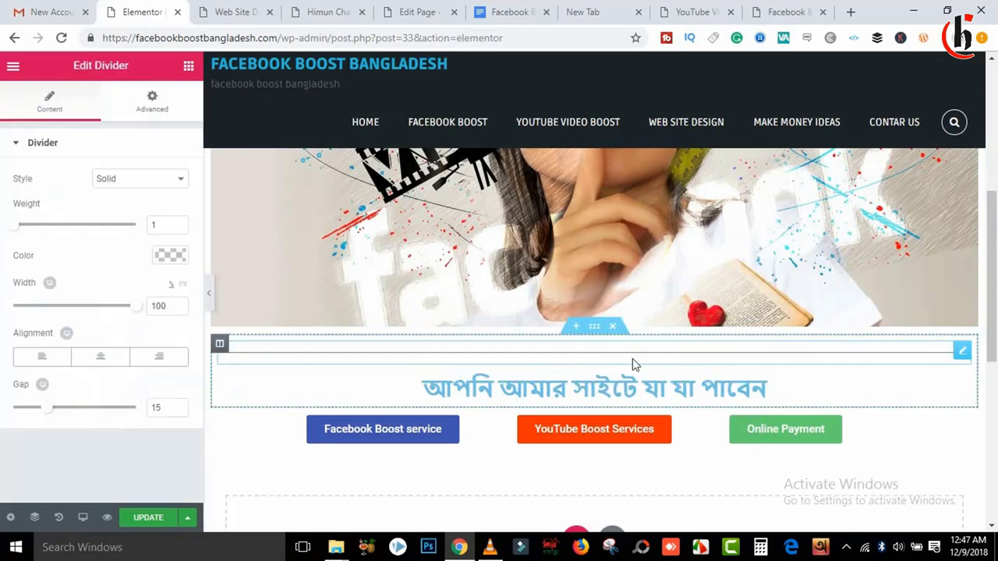
key("ctrl+z")
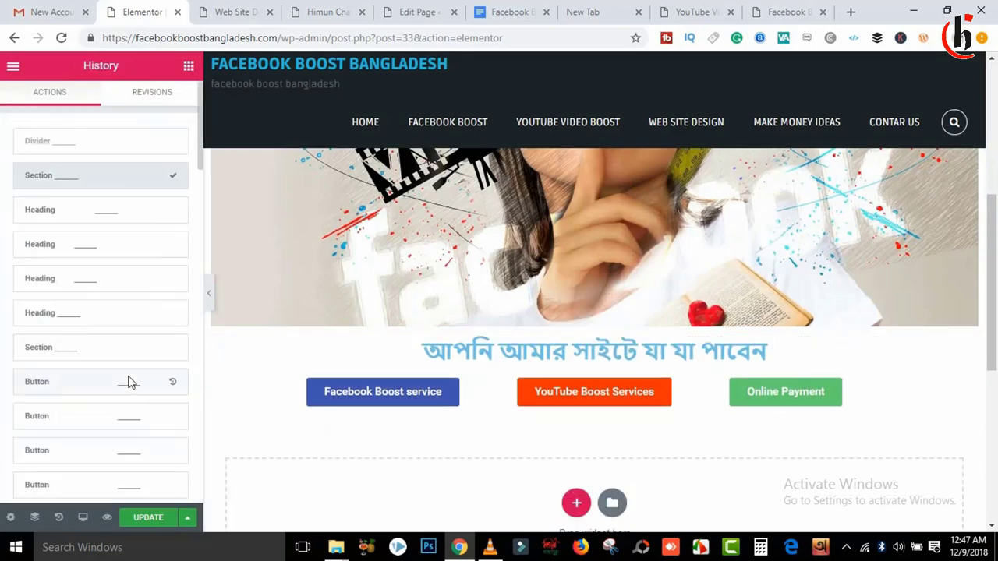
left_click(188, 67)
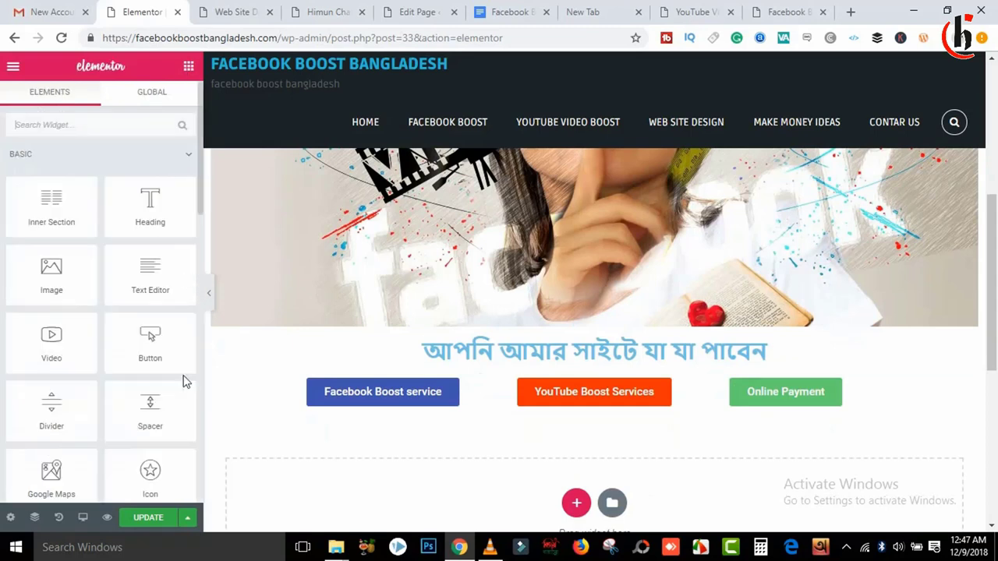
left_click_drag(160, 418, 579, 343)
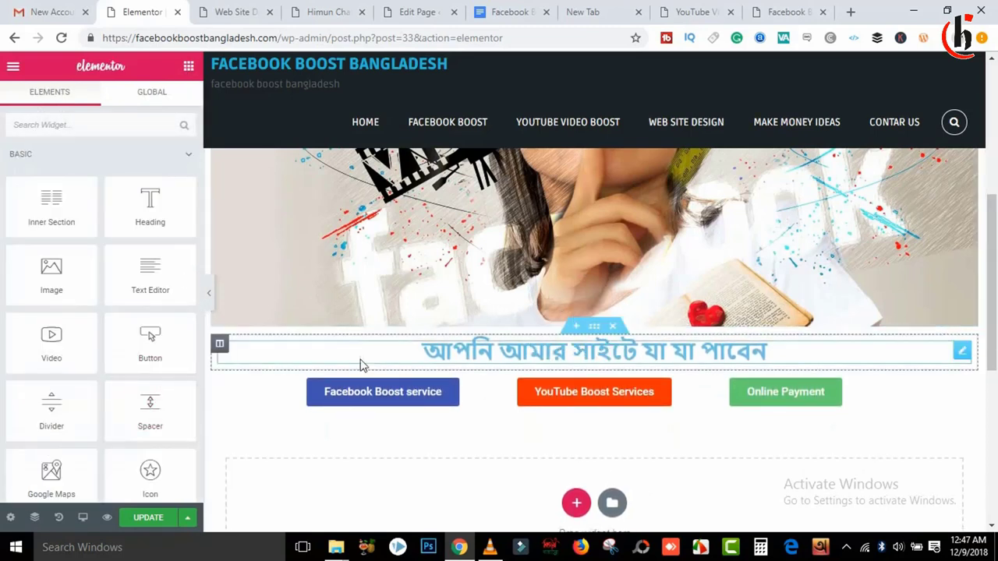
left_click_drag(158, 407, 597, 328)
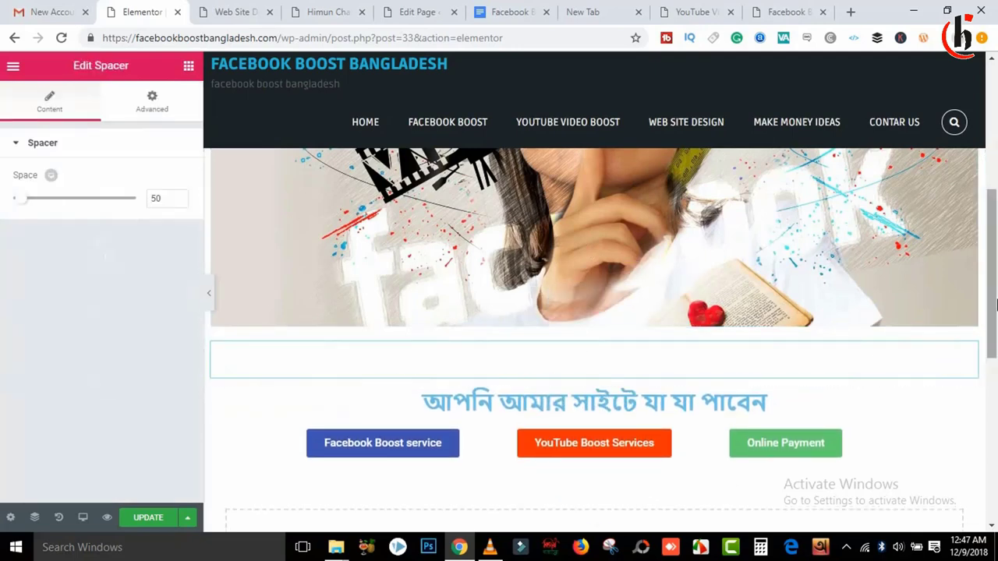
scroll(549, 248, "down", 2)
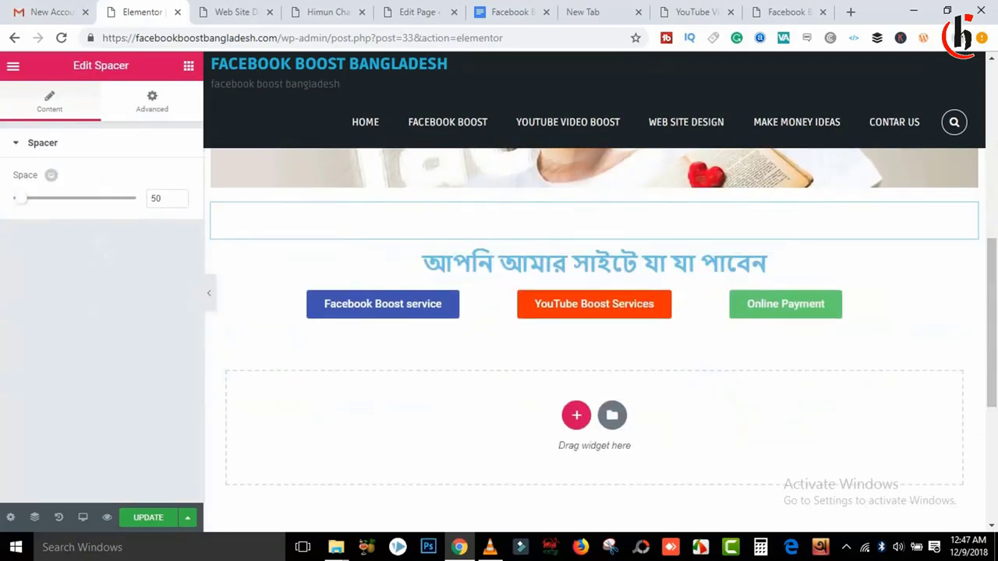
left_click_drag(27, 207, 20, 207)
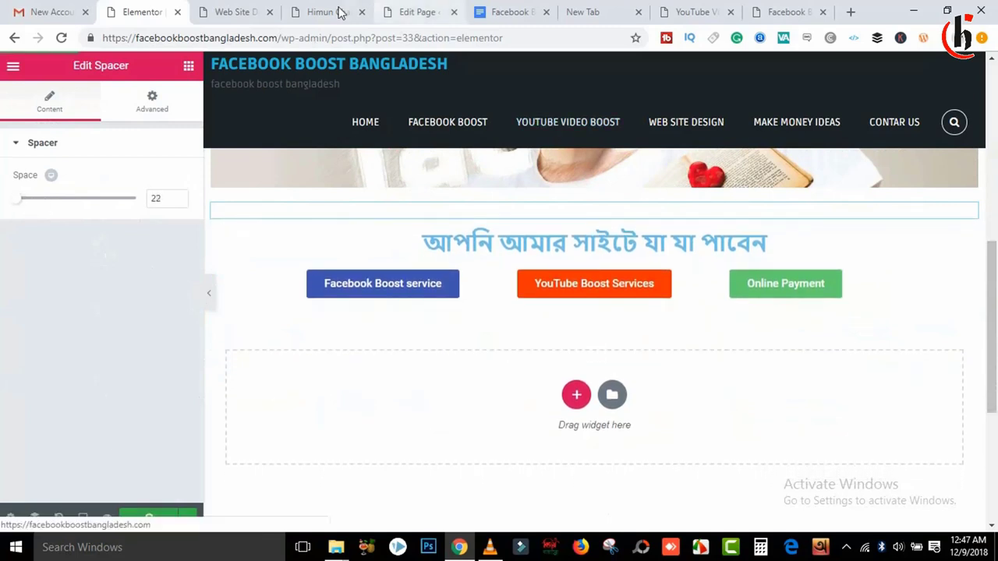
left_click(753, 14)
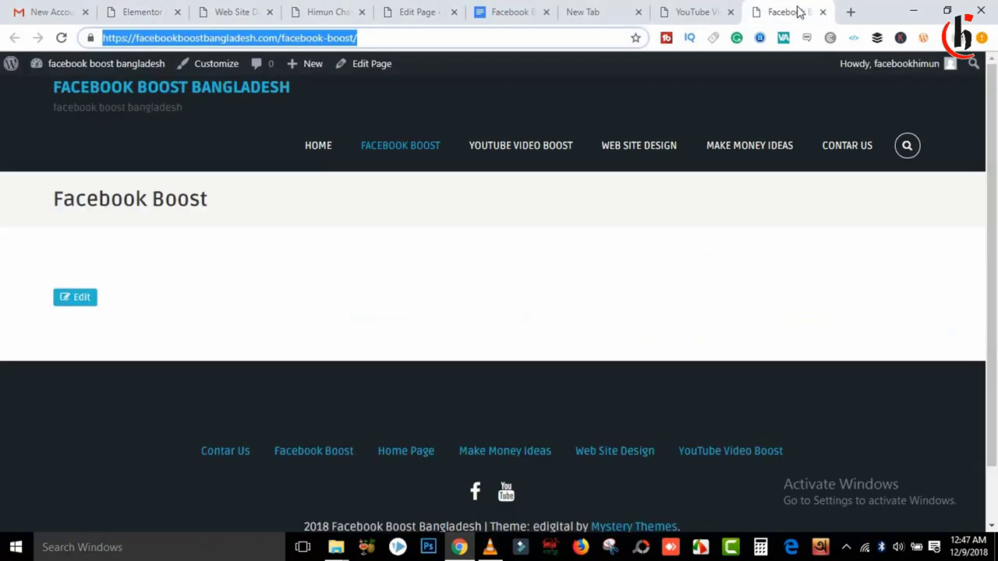
key("F5")
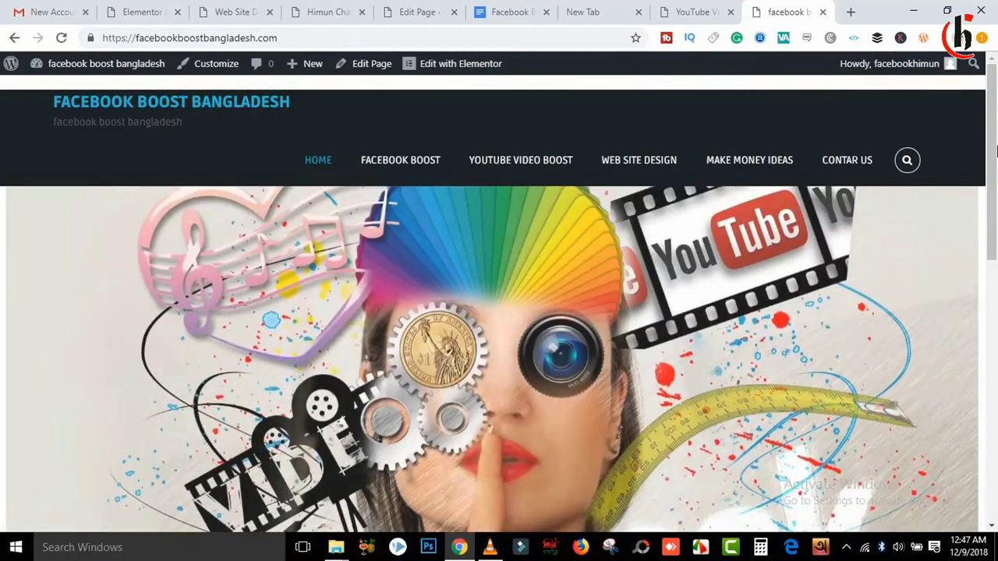
left_click_drag(996, 150, 996, 390)
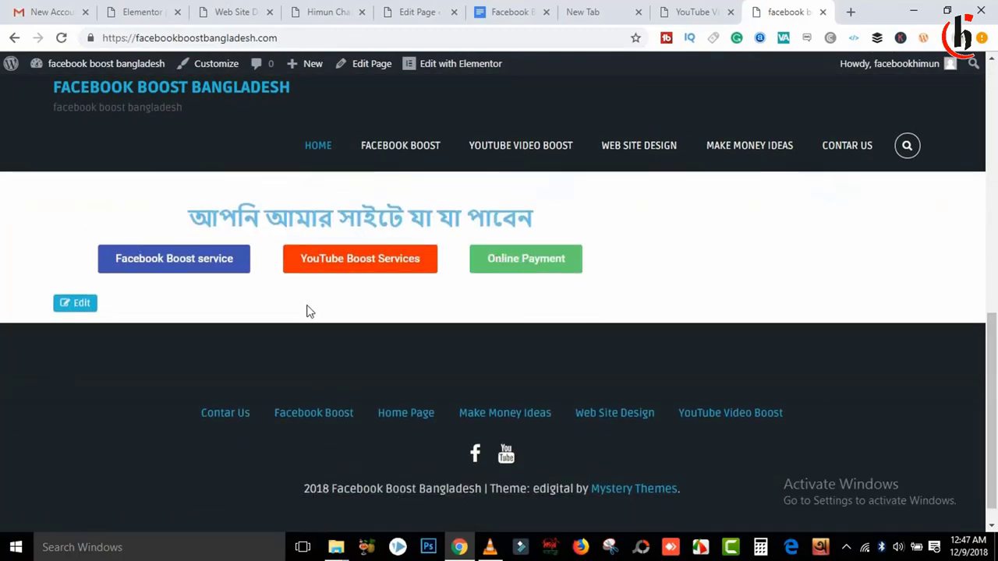
left_click_drag(991, 381, 991, 263)
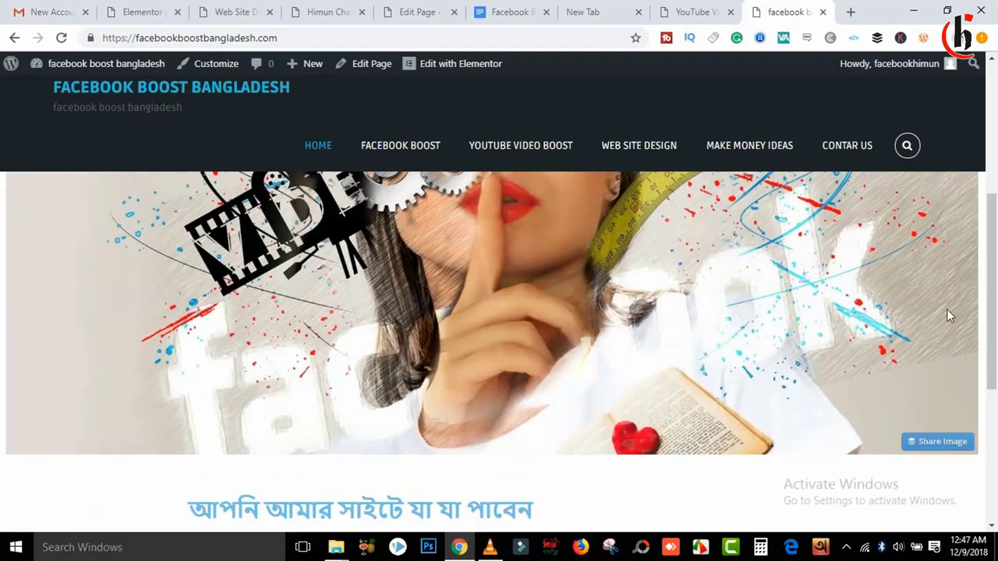
scroll(918, 367, "down", 2)
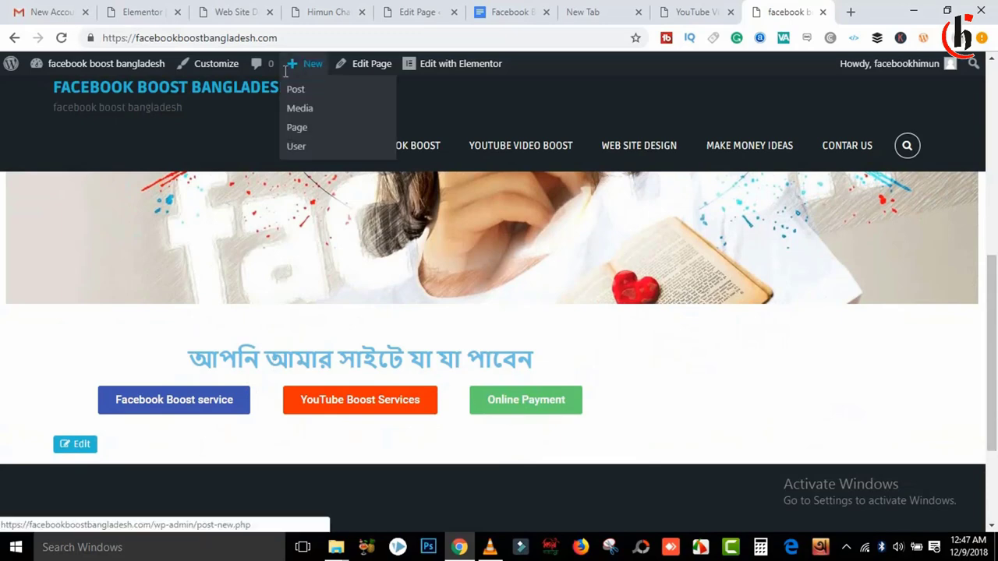
left_click(144, 12)
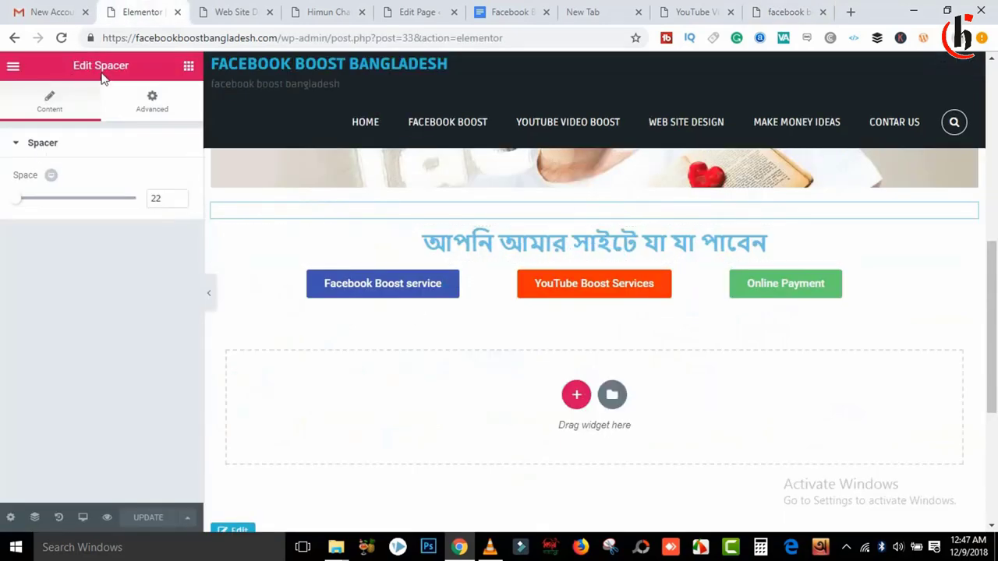
Step: Set the heading section's content width to Full Width
left_click(188, 67)
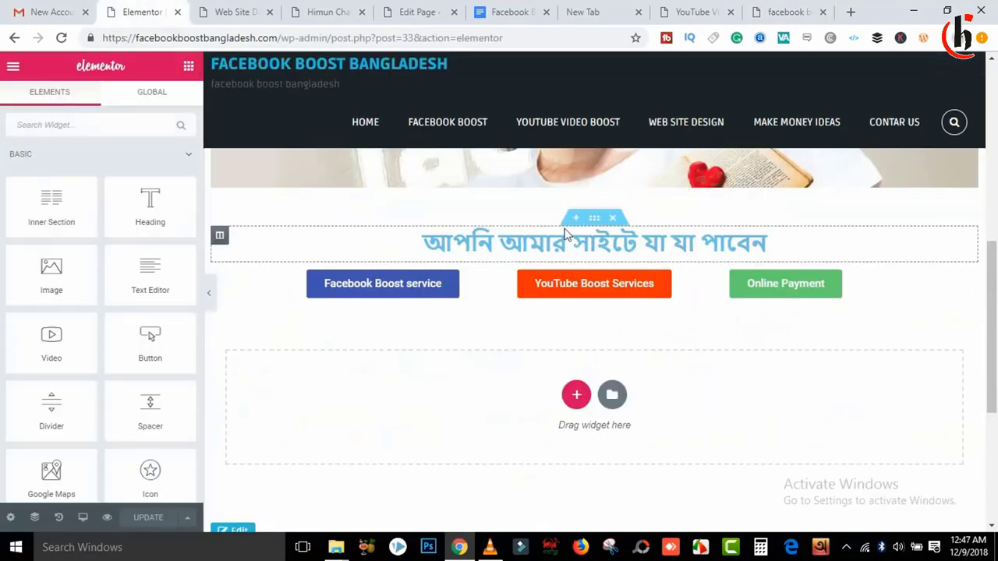
left_click(594, 219)
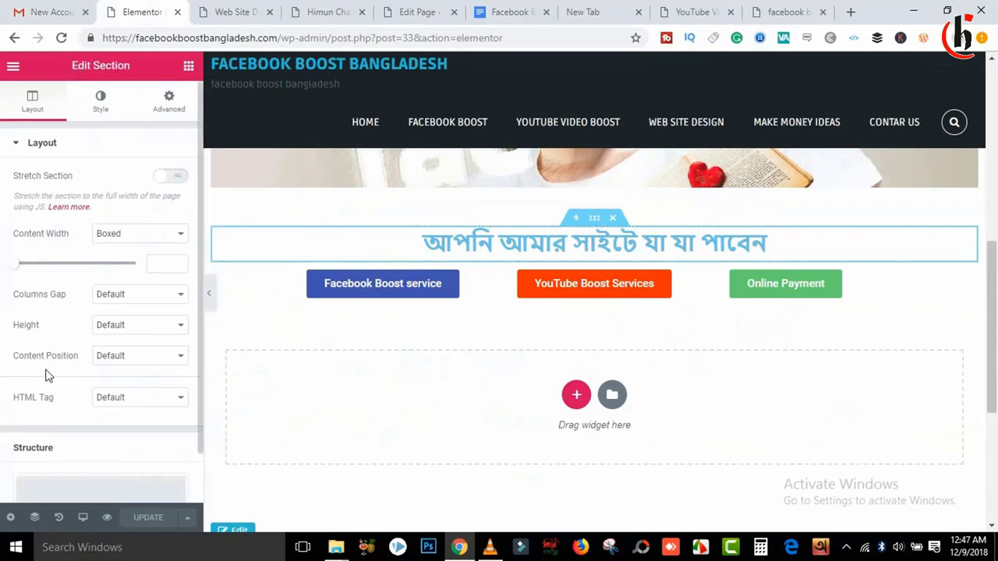
left_click(125, 240)
left_click(128, 259)
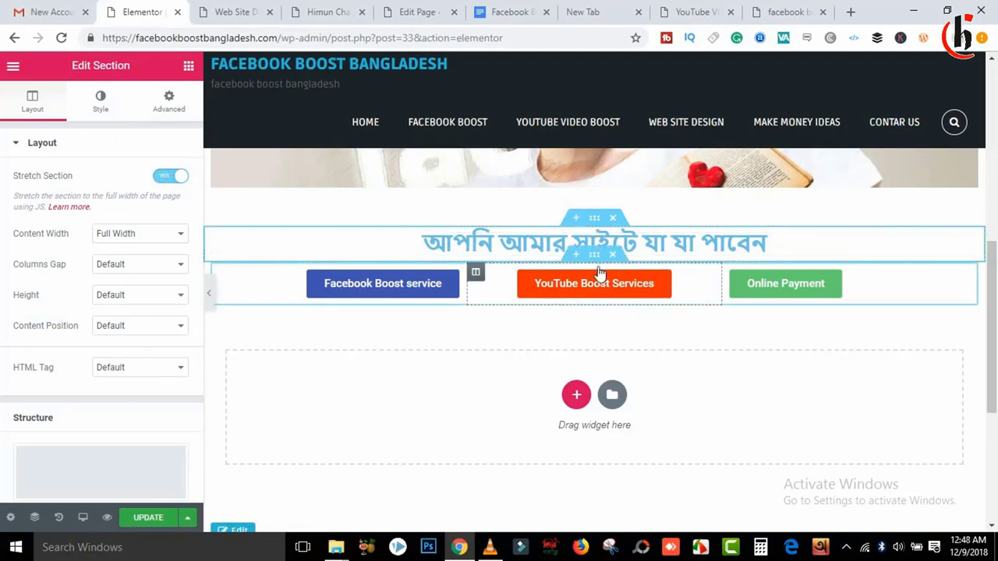
Step: Turn on Stretch Section and Full Width content for the three-button row, then save with UPDATE
mouse_move(577, 269)
left_mouse_down()
mouse_move(597, 267)
mouse_move(574, 265)
left_mouse_up()
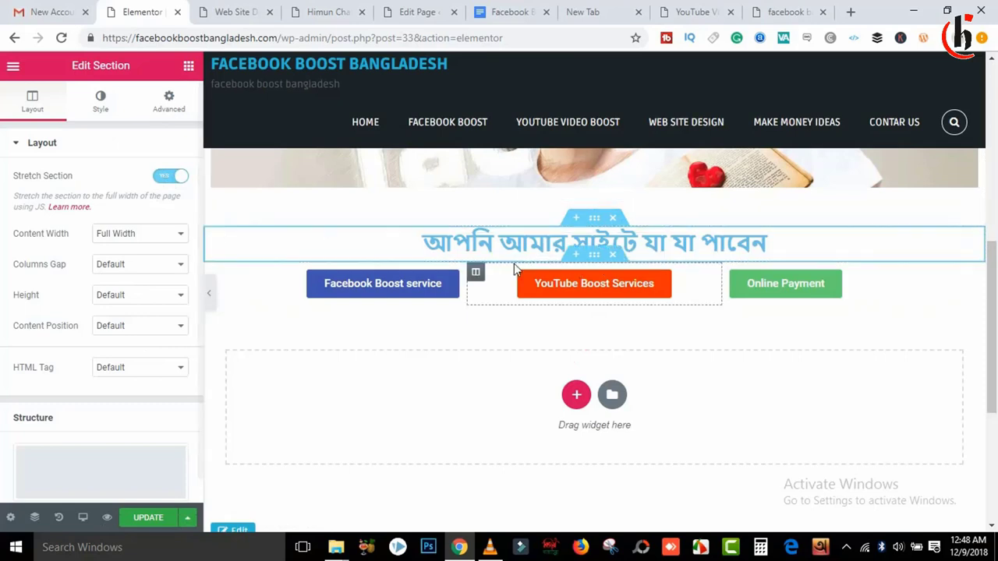
left_click(594, 257)
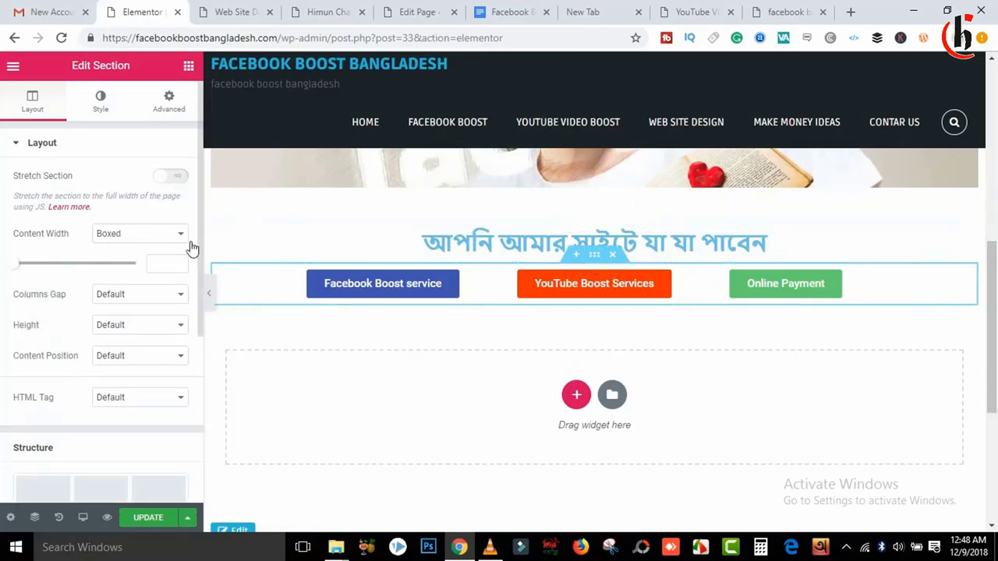
left_click(169, 177)
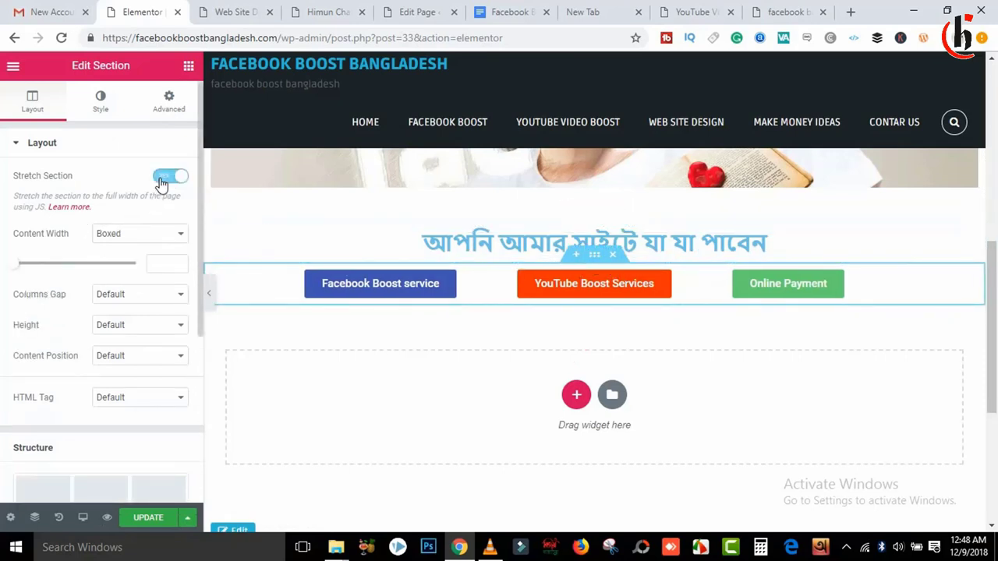
left_click(150, 233)
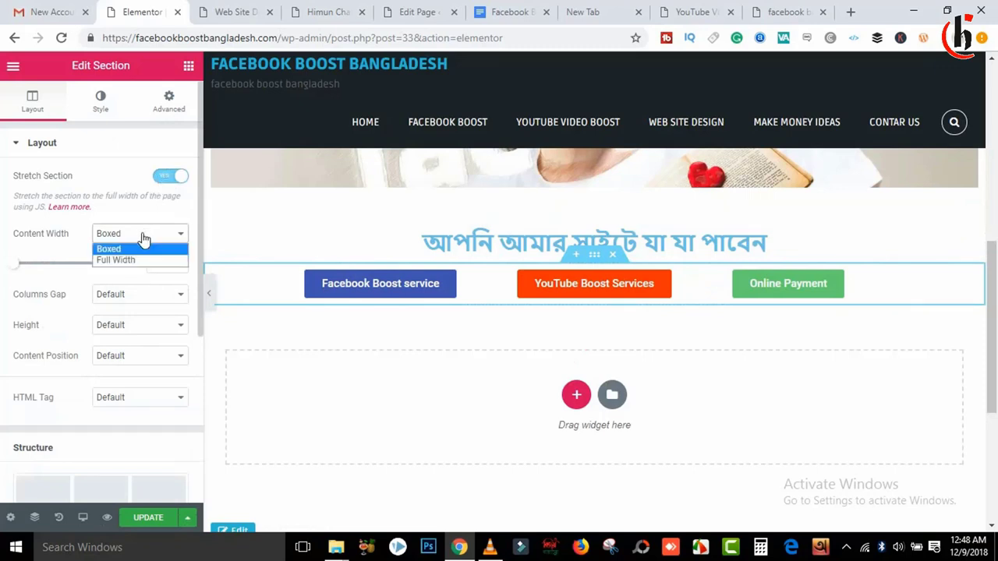
left_click(136, 262)
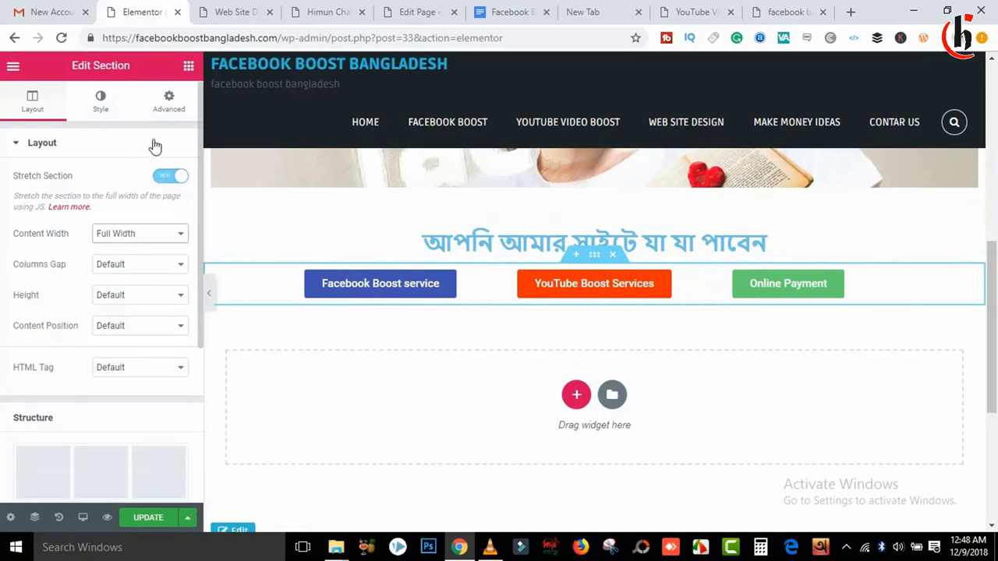
left_click(162, 519)
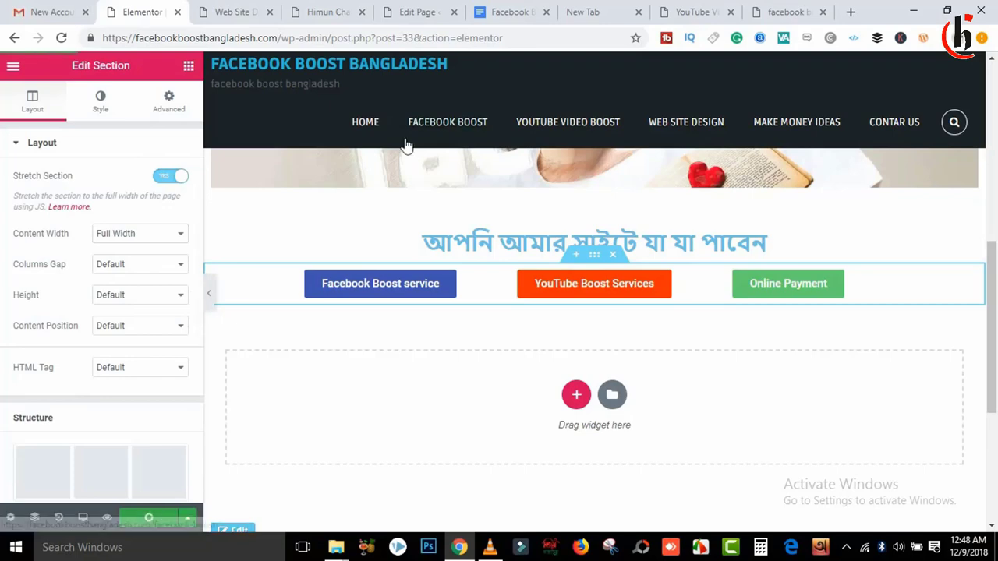
Step: Reload the live home page in Chrome, scroll to the buttons, and launch Firefox
left_click(784, 11)
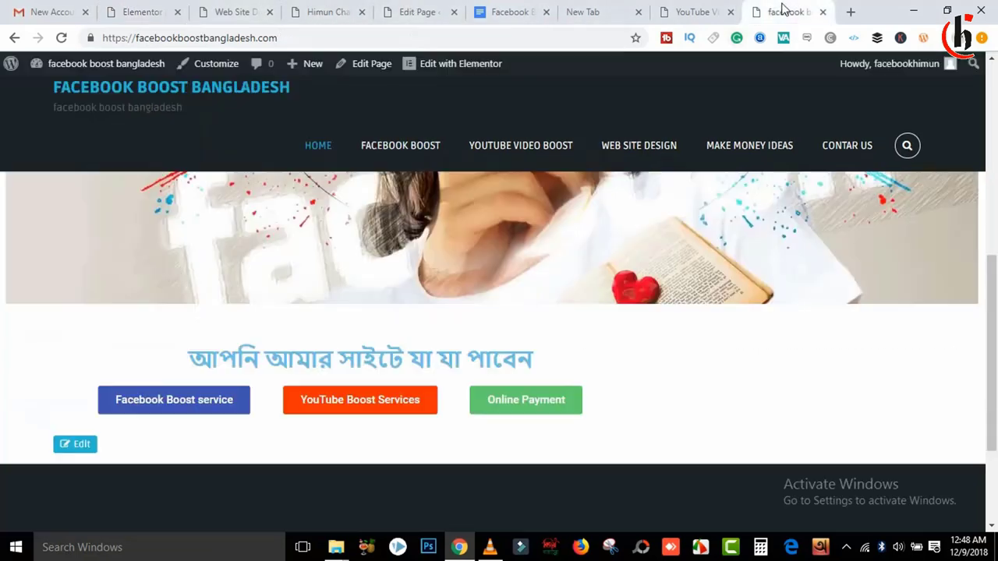
left_click(62, 37)
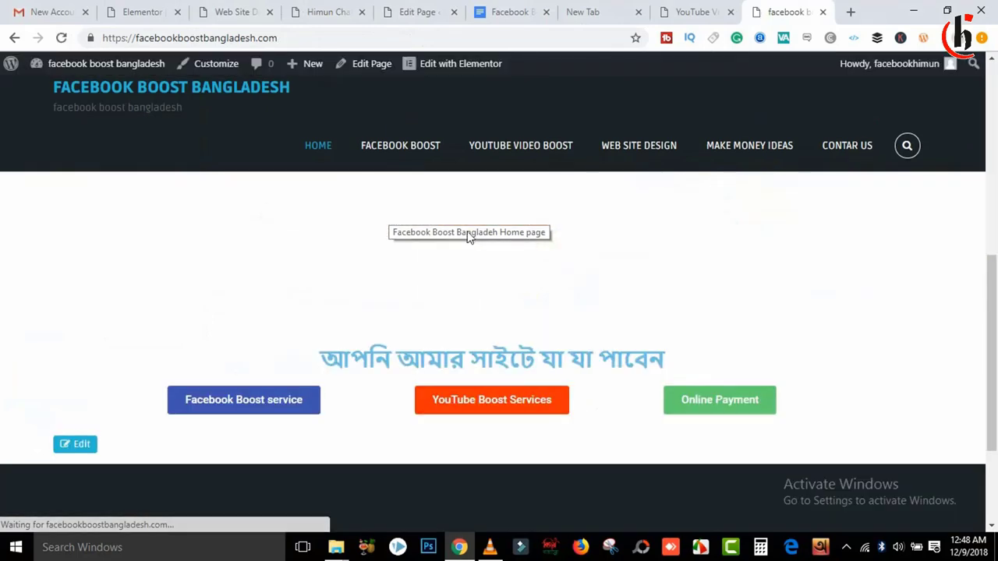
scroll(992, 326, "down", 1)
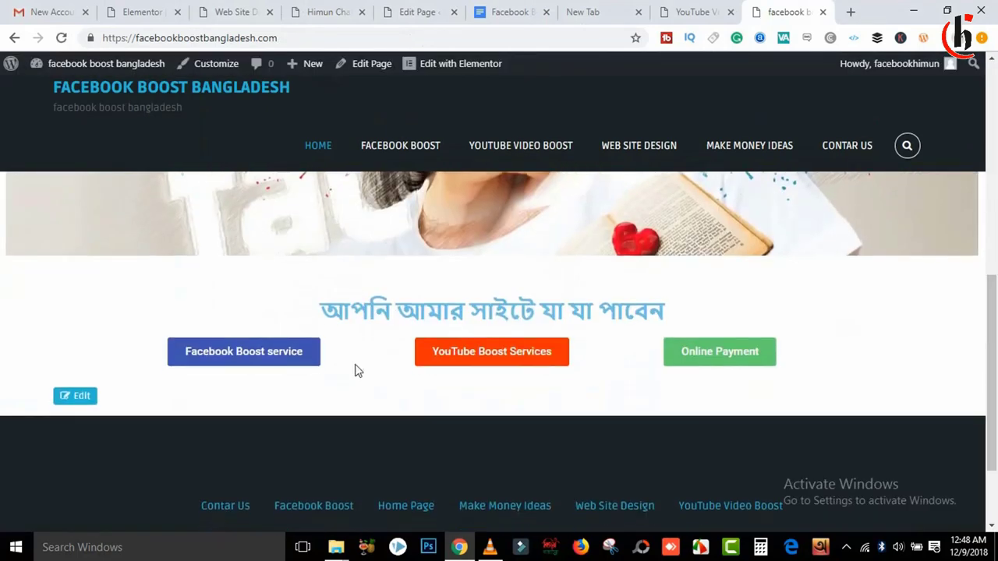
left_click_drag(988, 350, 984, 273)
scroll(985, 273, "down", 4)
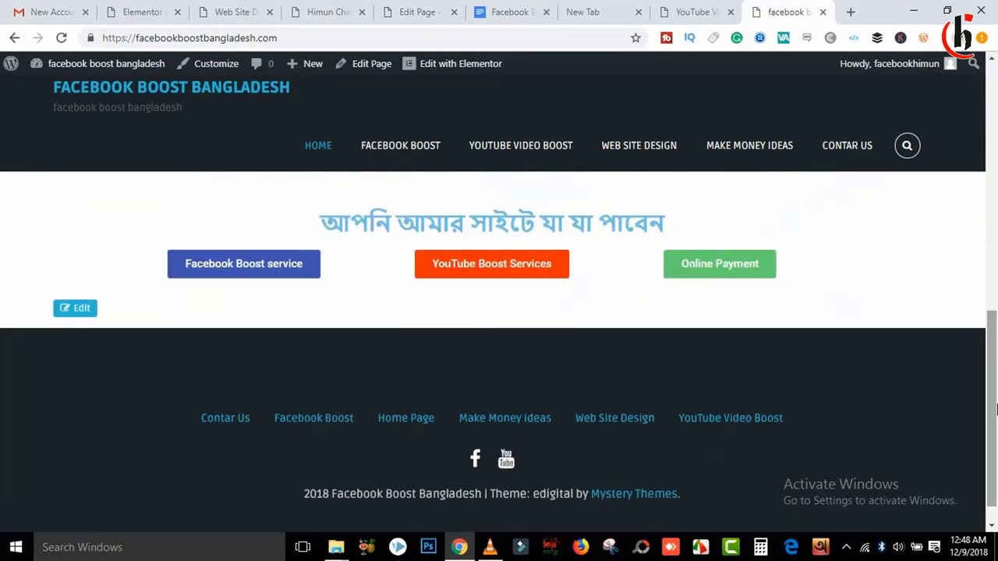
left_click(726, 266)
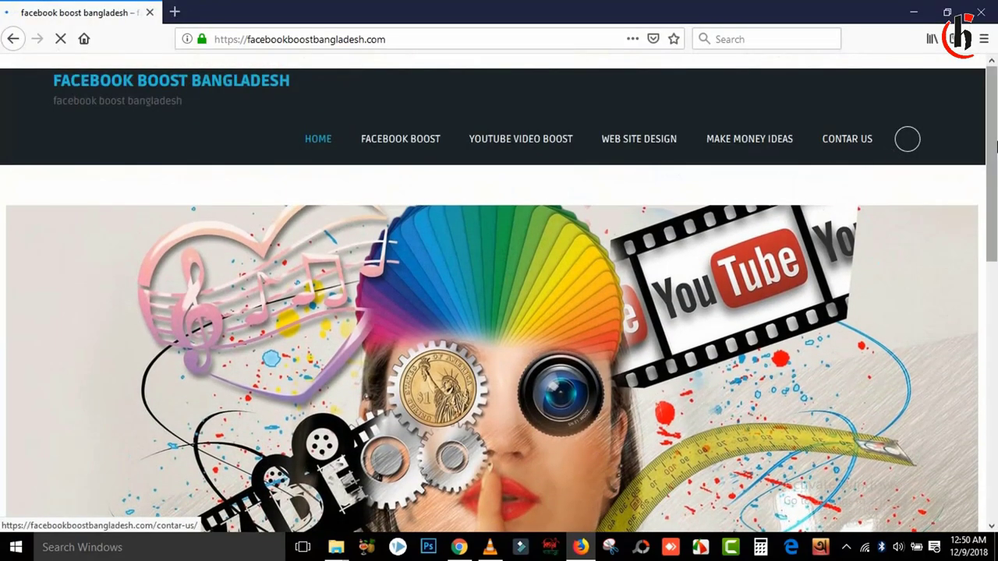
Step: Scroll down the live home page in Firefox
left_click_drag(994, 117, 984, 331)
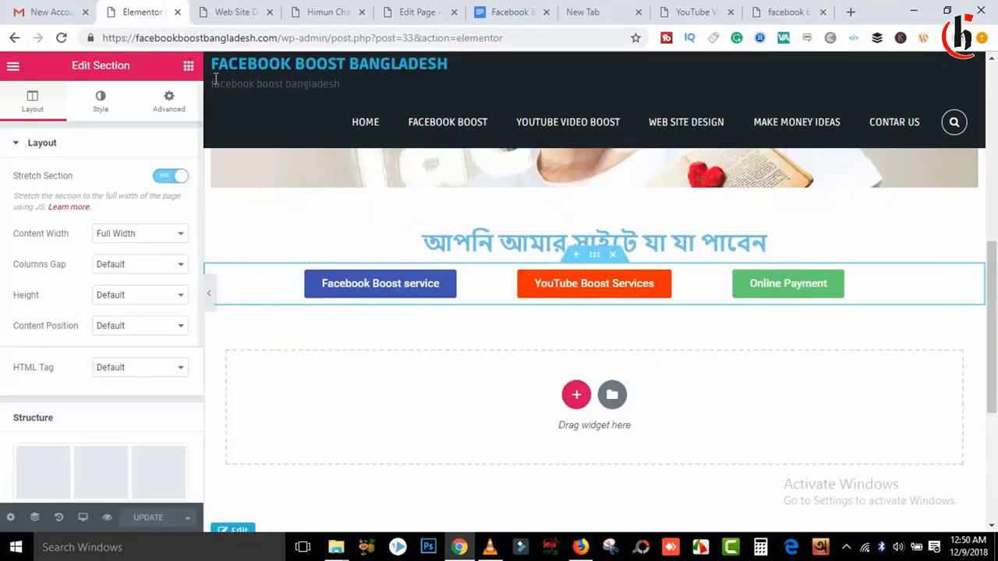
Step: Add a new single-column section below the three buttons
left_click(188, 66)
scroll(894, 303, "down", 2)
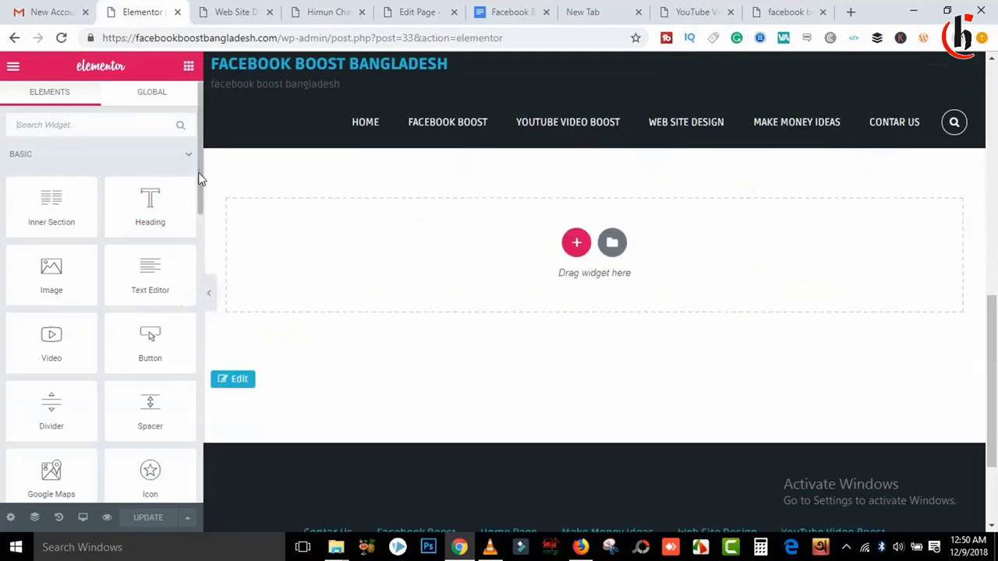
left_click_drag(199, 179, 178, 242)
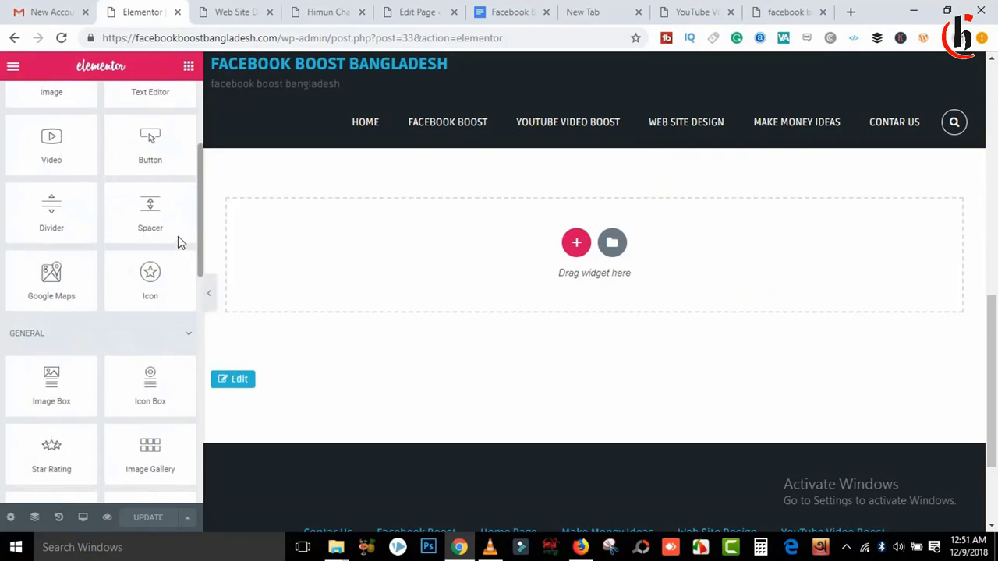
left_click(576, 245)
left_click_drag(75, 281, 396, 269)
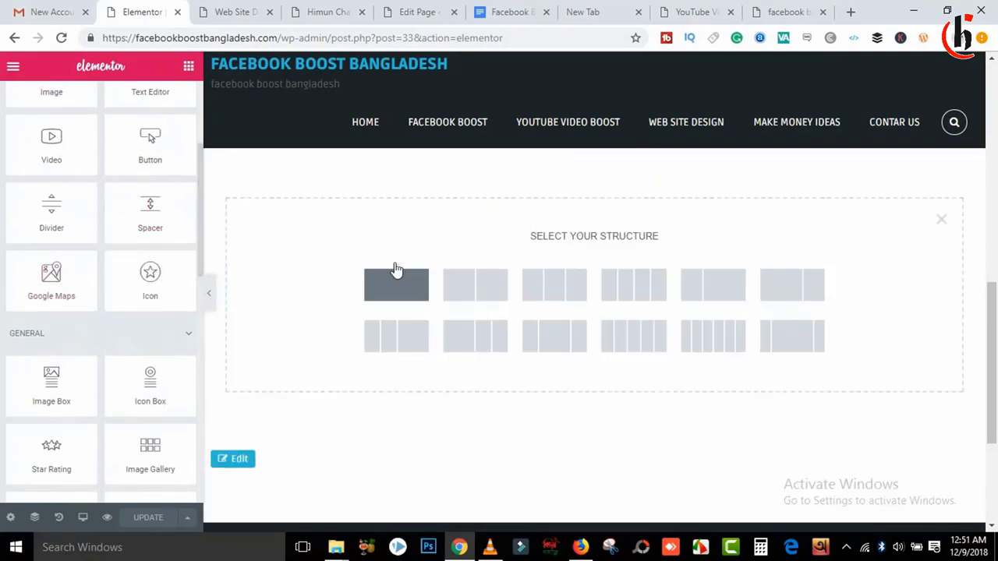
left_click(396, 269)
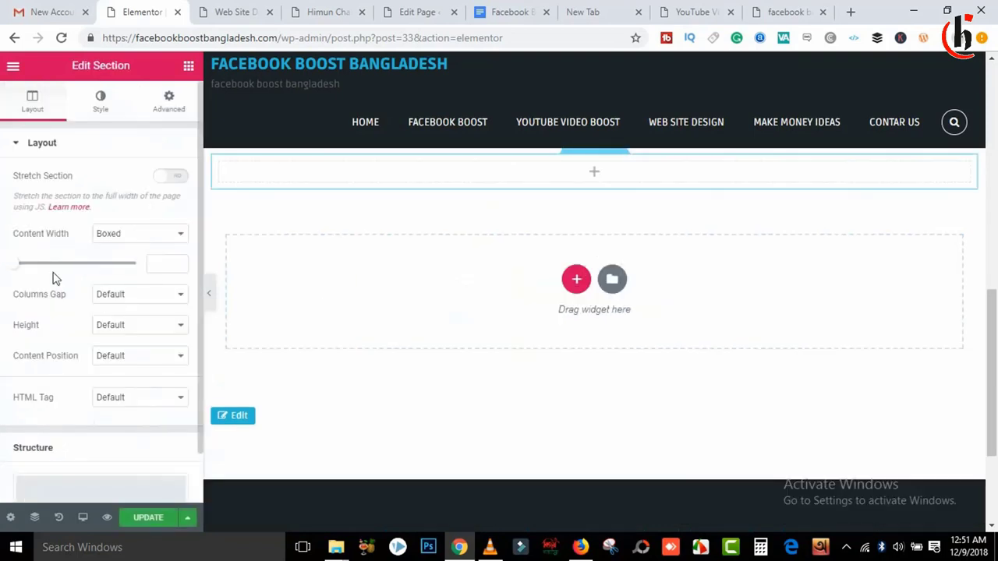
Step: Drag a Google Maps widget from the Elements panel into the new section
left_click(187, 66)
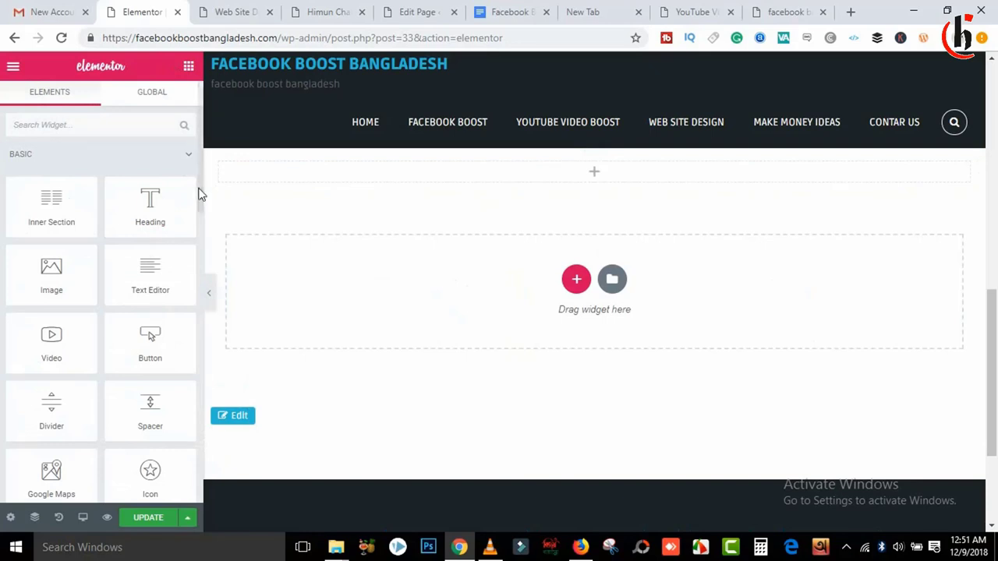
left_click_drag(199, 195, 209, 473)
left_click_drag(212, 425, 191, 254)
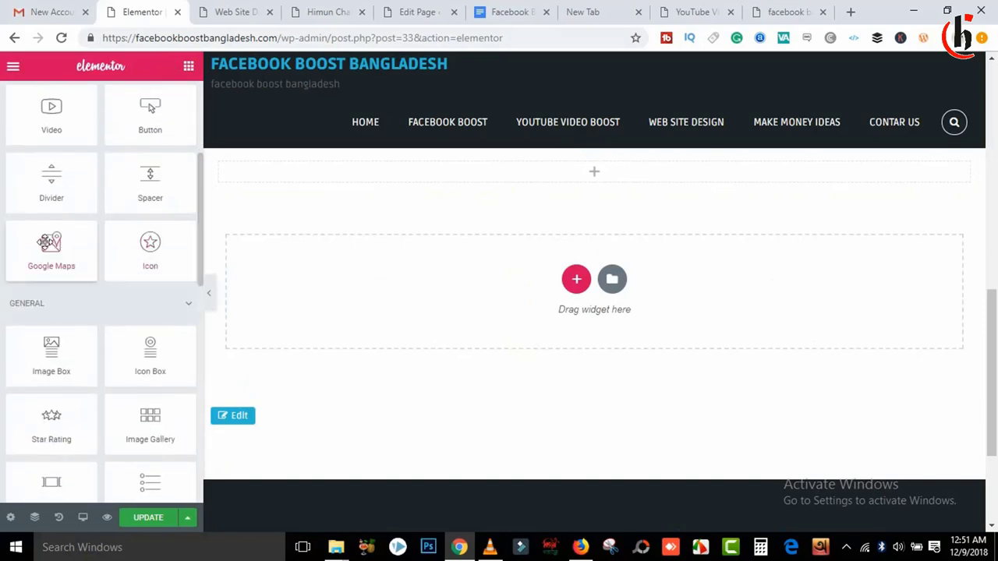
left_click_drag(52, 247, 586, 181)
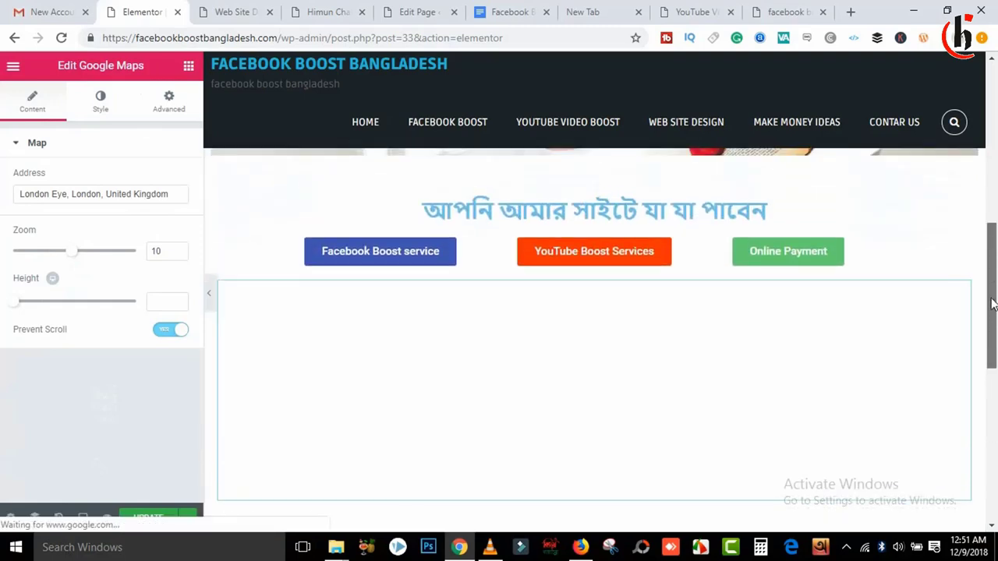
Step: Replace the map address with 'banayarhat chittagong' and save the page with UPDATE
left_click_drag(994, 341, 993, 329)
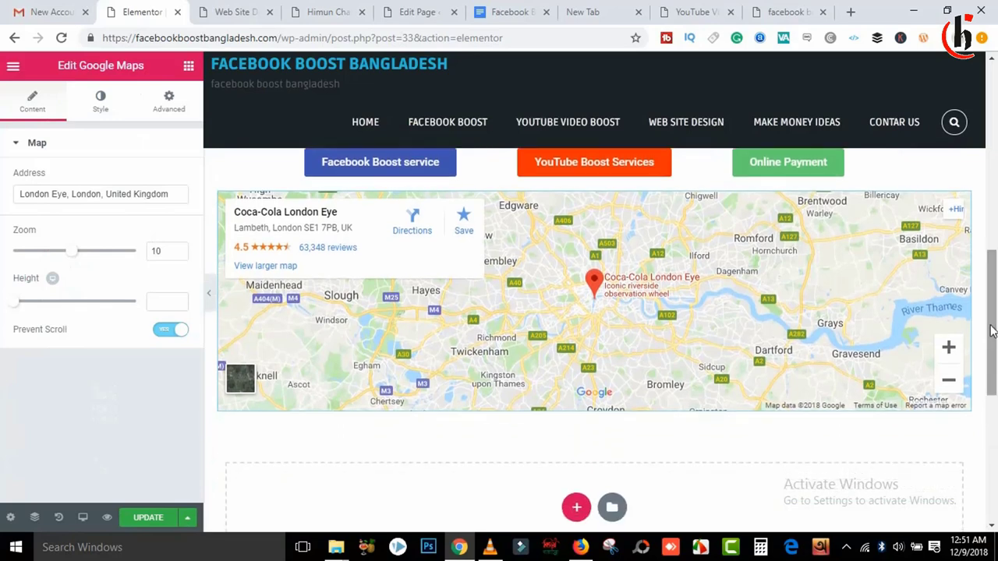
left_click_drag(181, 198, 20, 189)
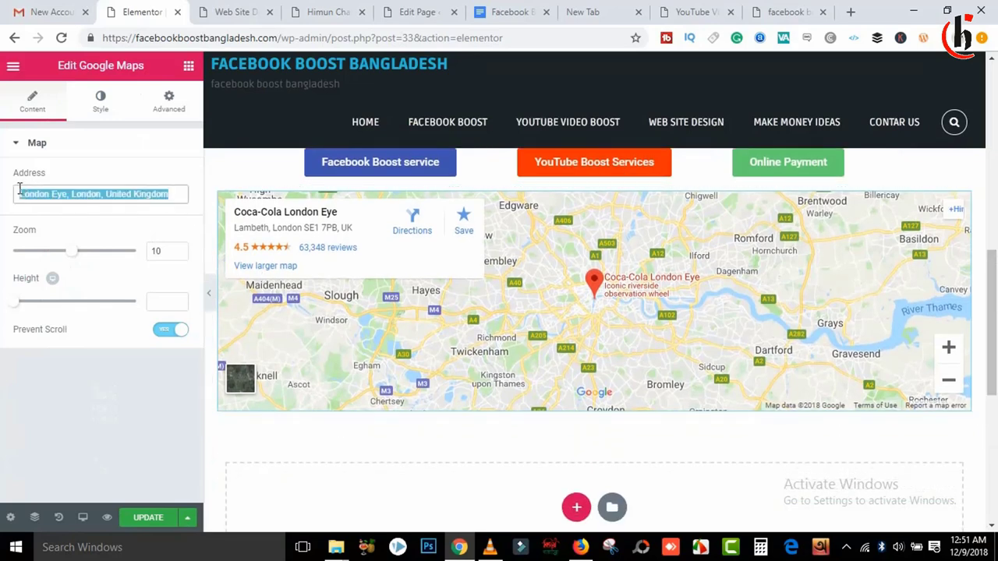
type("ban")
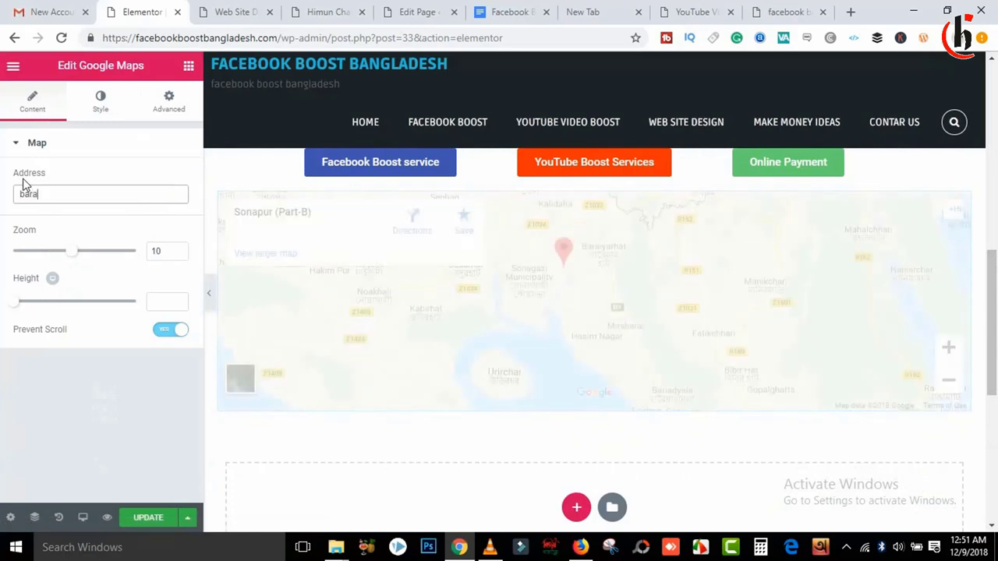
type("ayar")
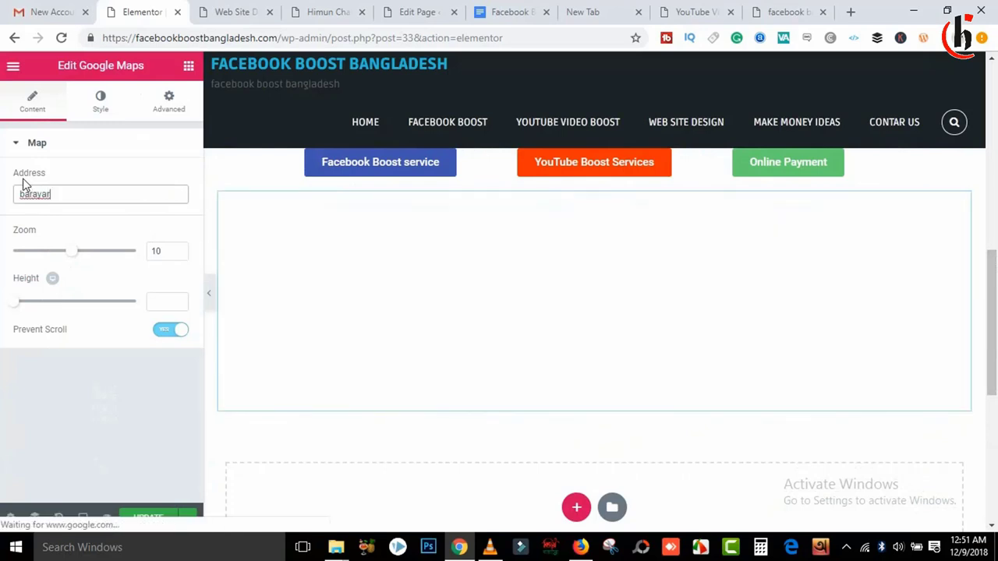
type("hat")
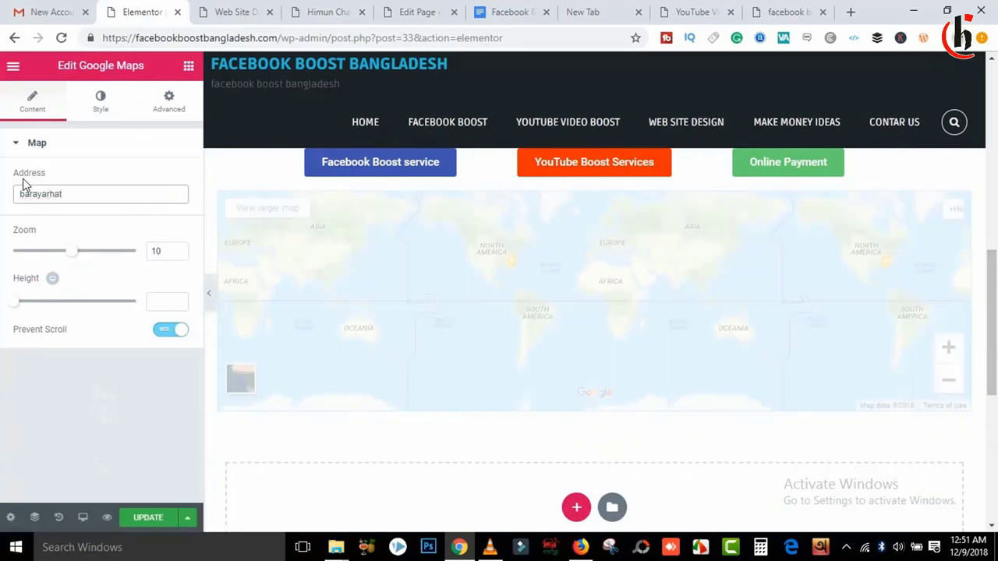
type(" chitt")
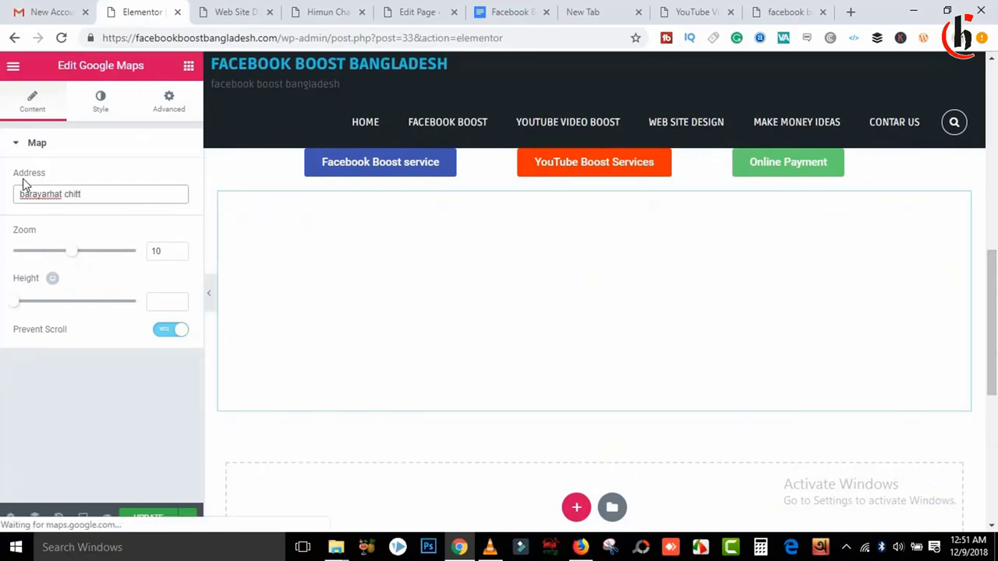
type("agong")
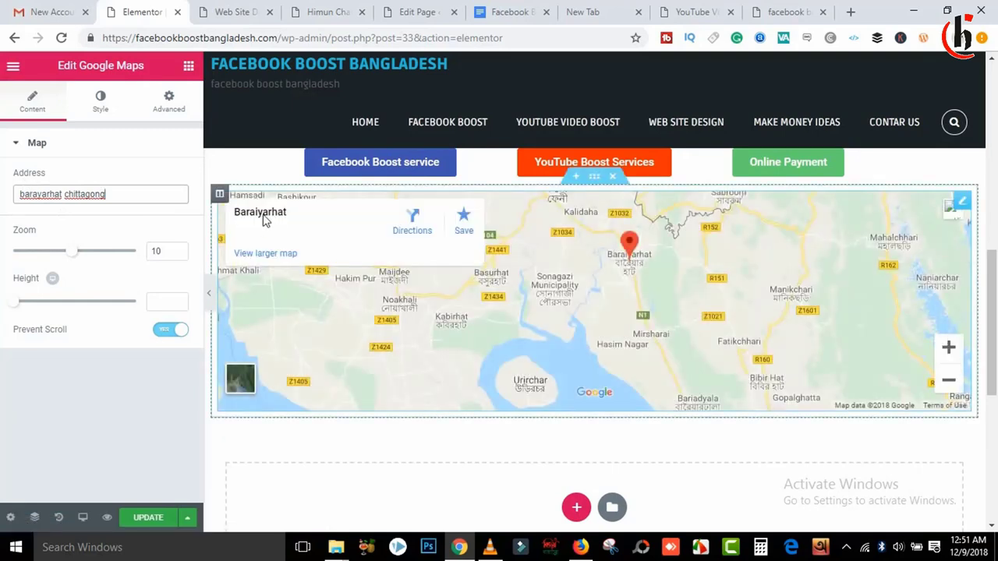
left_click(157, 518)
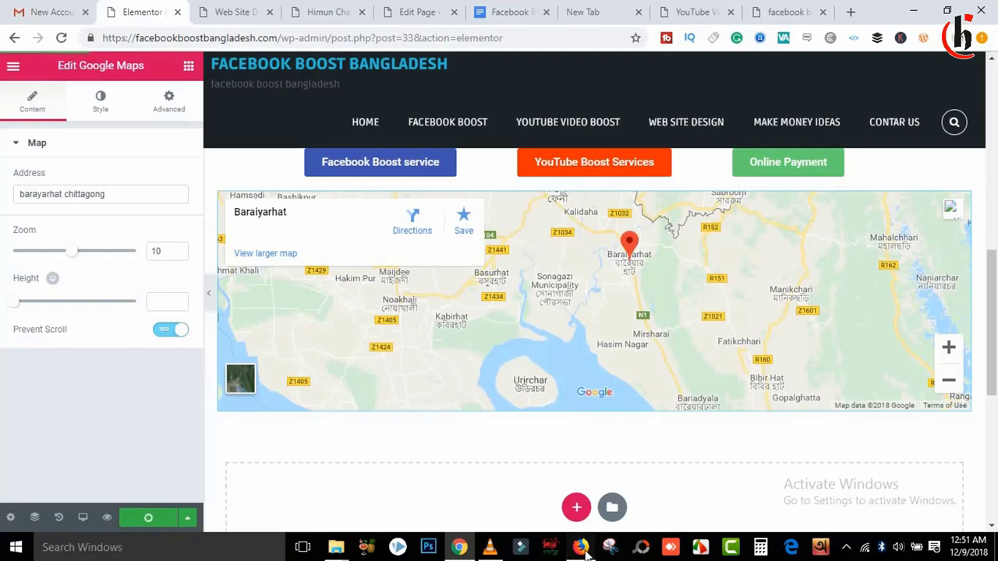
left_click(581, 547)
left_click(61, 39)
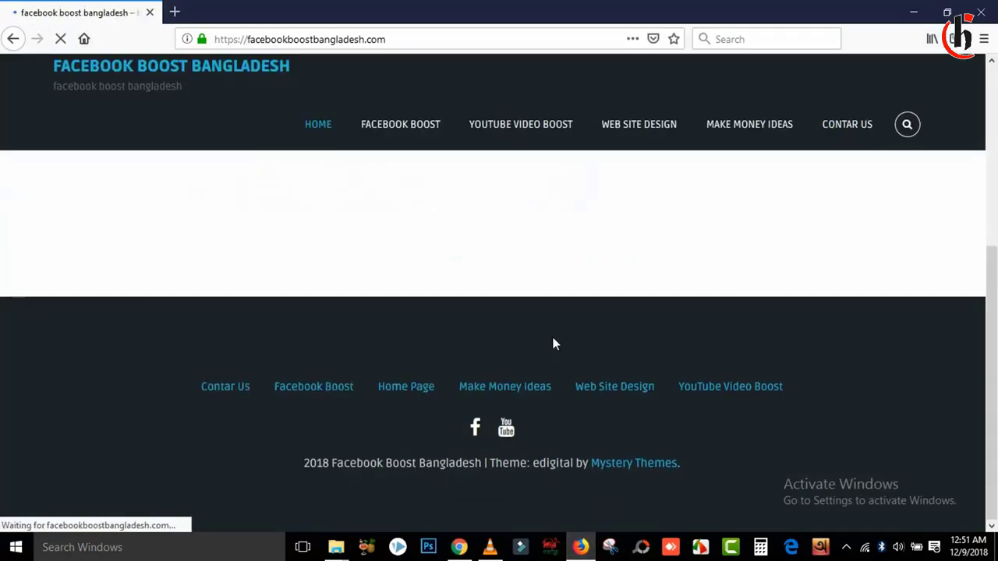
scroll(996, 287, "down", 3)
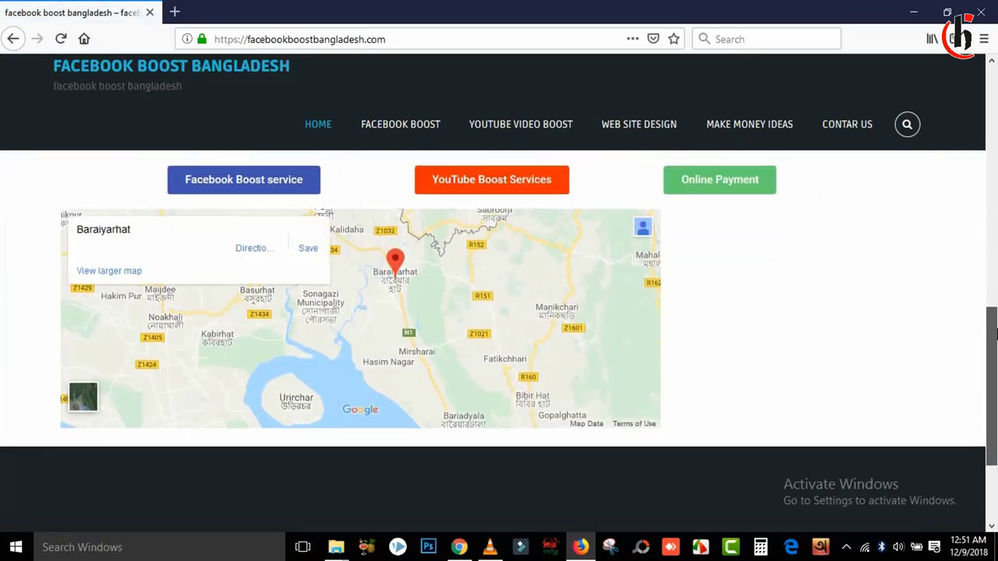
left_click(915, 12)
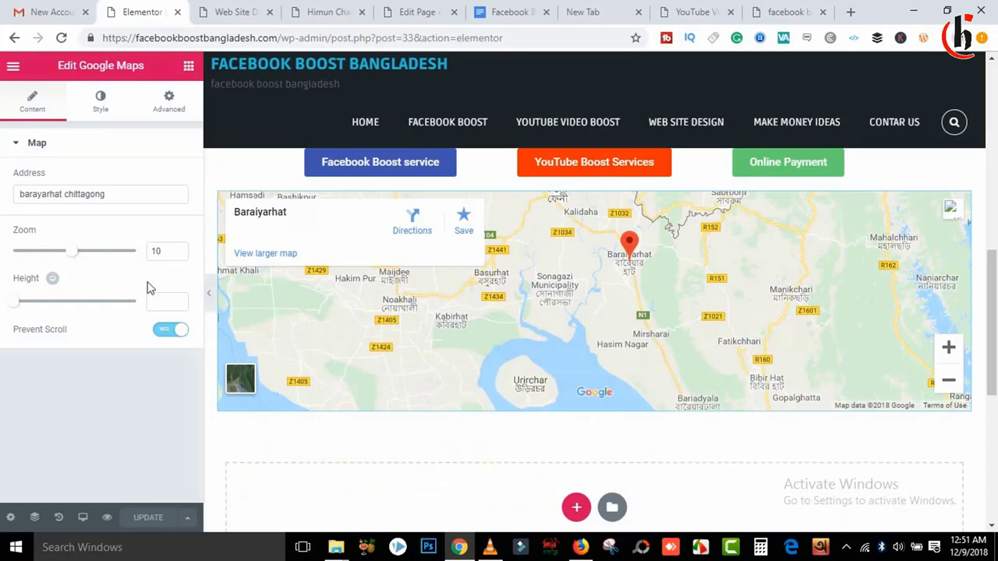
Step: Select the map's section and turn Stretch Section on
left_click(100, 102)
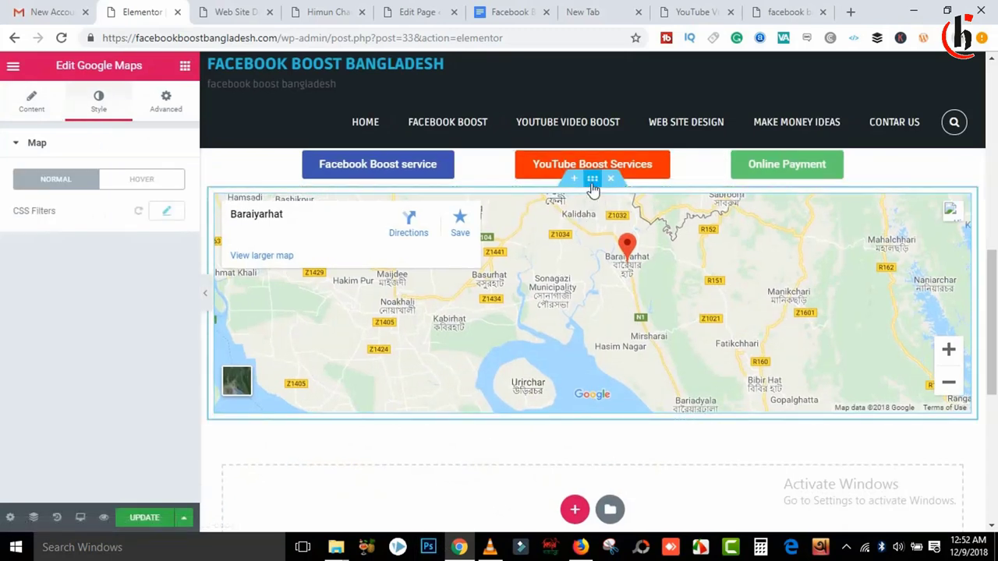
left_click(592, 182)
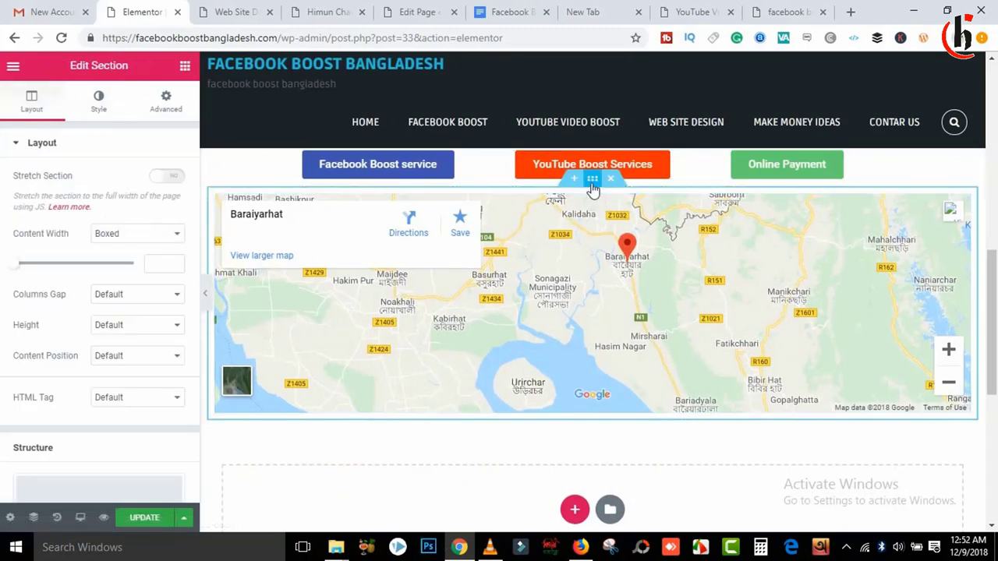
left_click(164, 177)
Step: Set the section's Content Width to Full Width and update the page
left_click(156, 248)
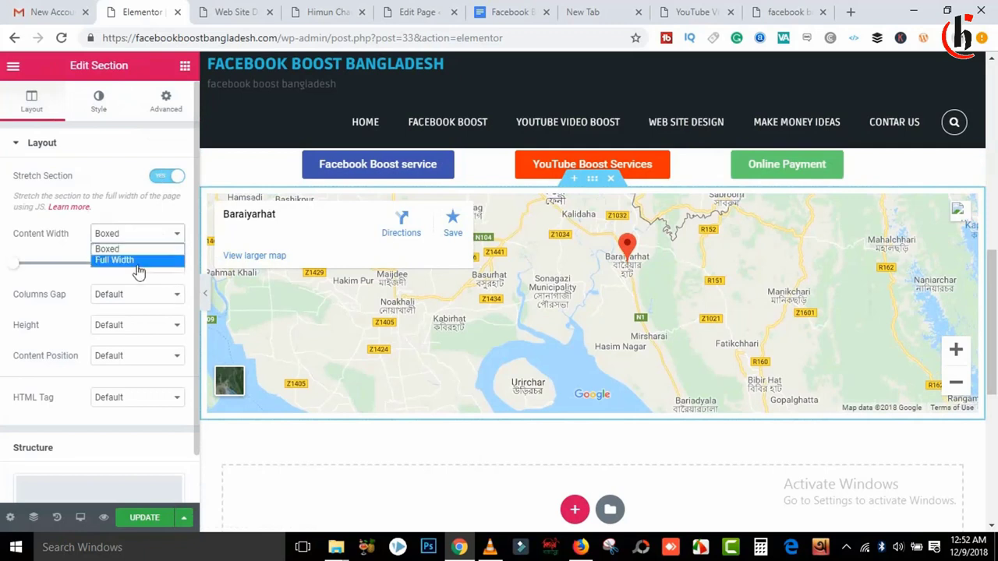
left_click(134, 273)
left_click(129, 260)
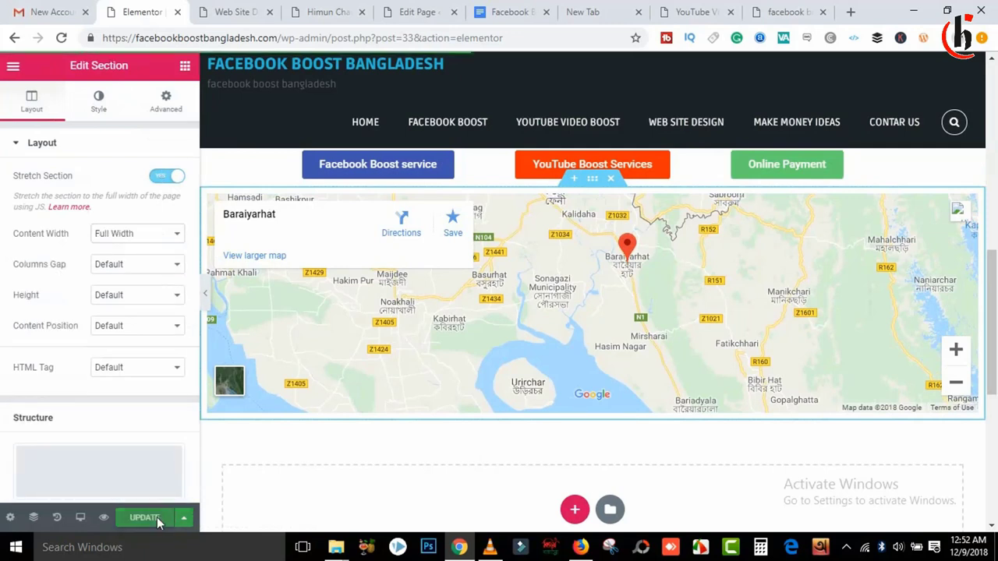
left_click(157, 517)
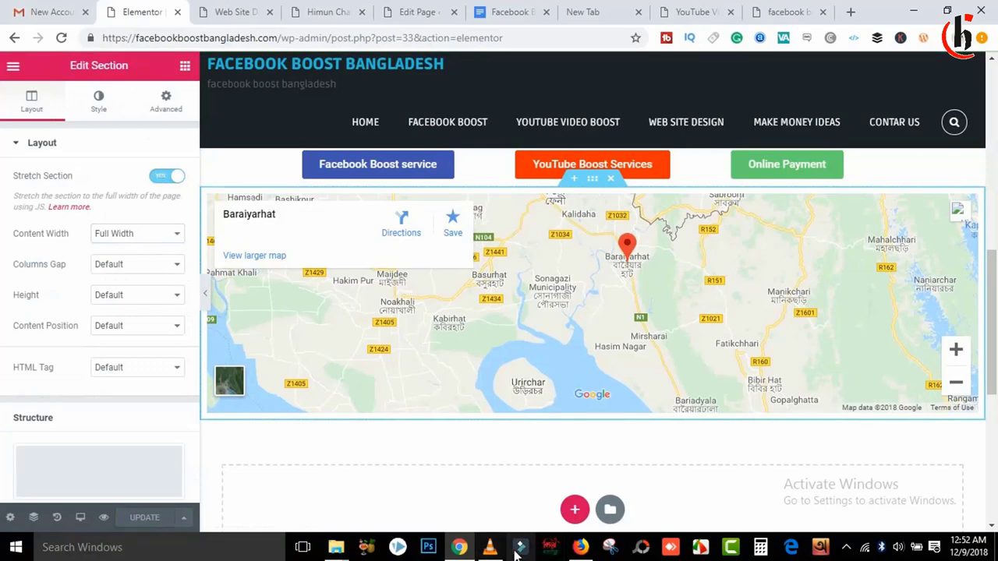
left_click(581, 547)
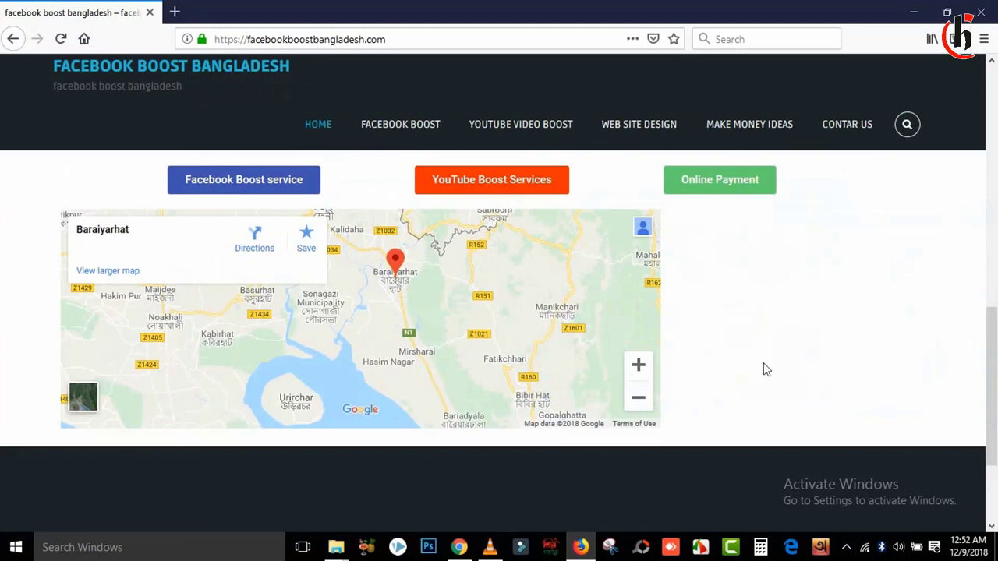
Step: Reload the live home page in Firefox and scroll to the edge-to-edge Baraiyarhat map
left_click(78, 71)
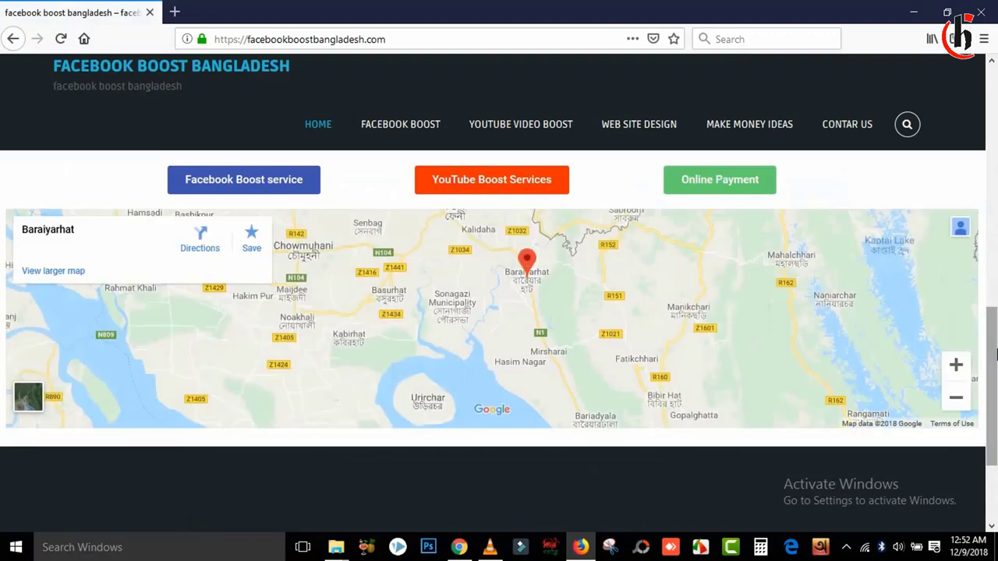
left_click_drag(996, 355, 994, 293)
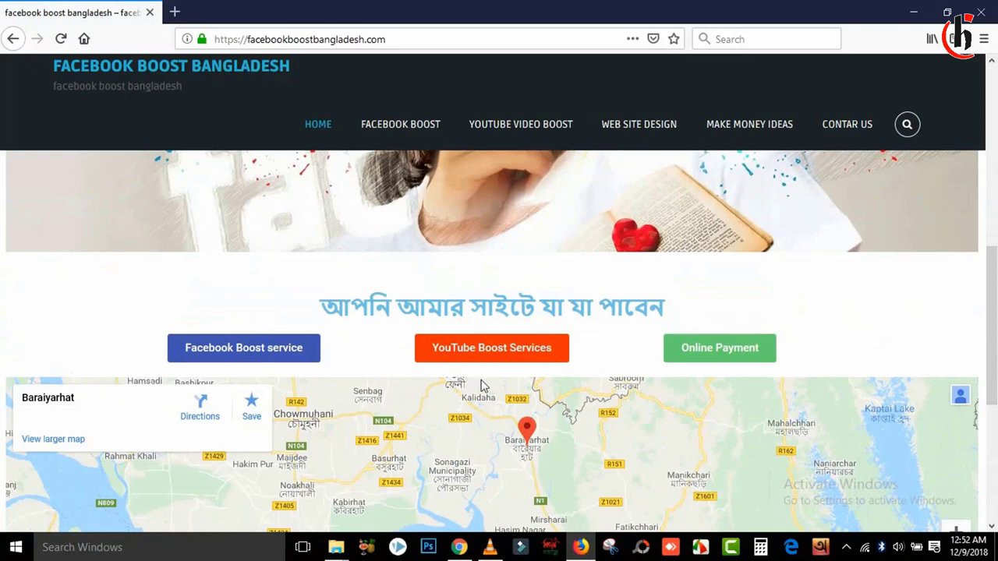
Step: Back in the Elementor editor, show the Elements list and scroll below the full-width map
left_click(904, 13)
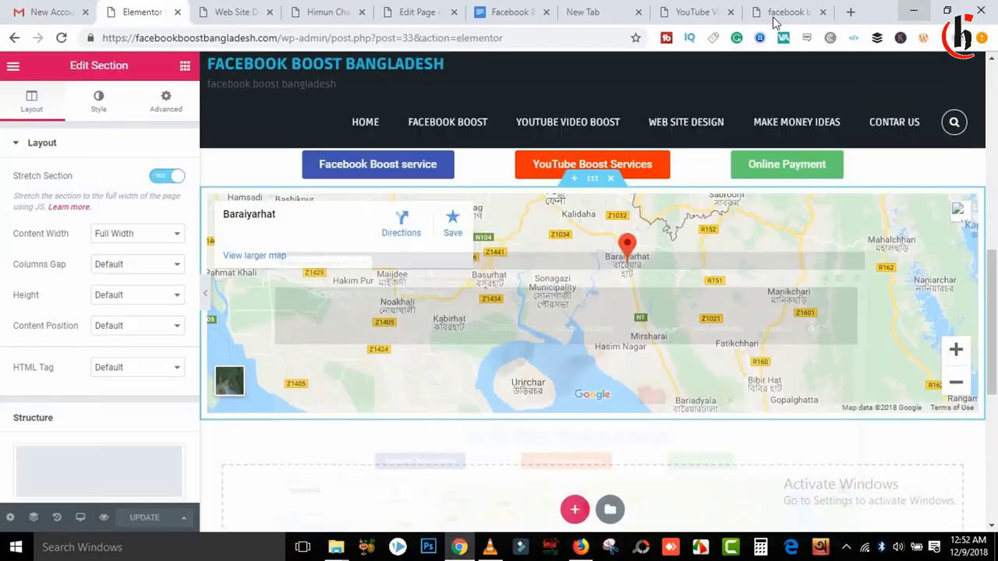
left_click(184, 67)
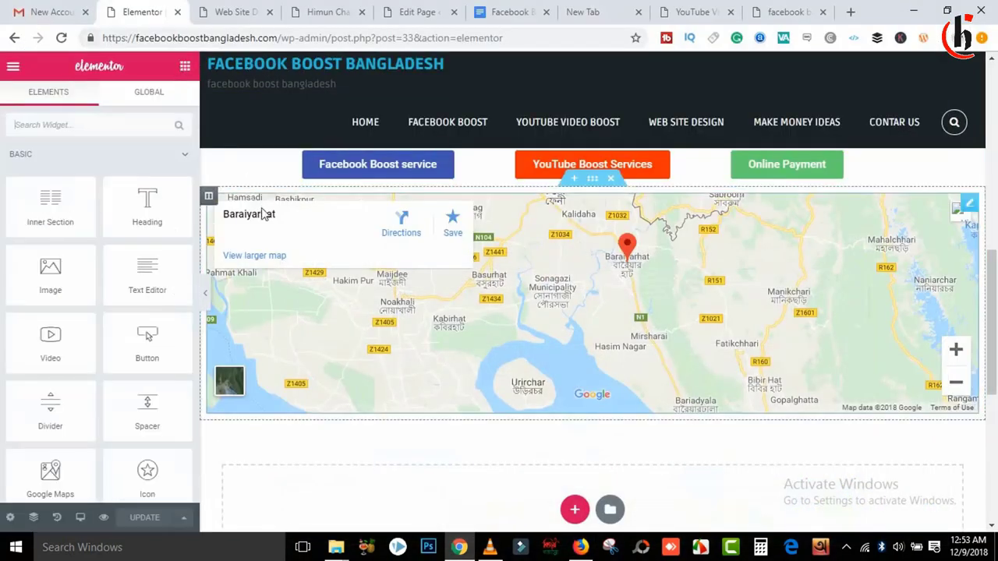
scroll(991, 319, "down", 1)
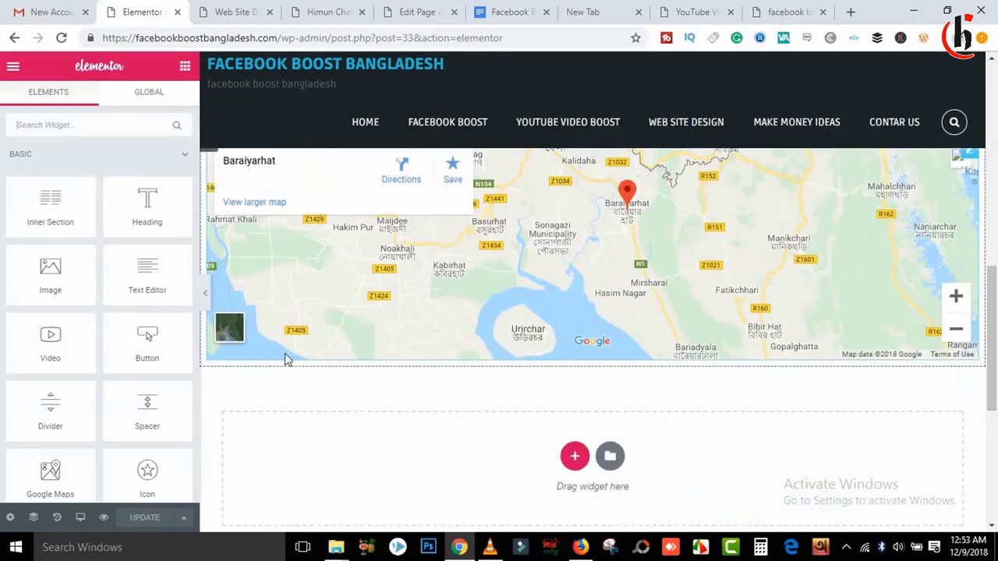